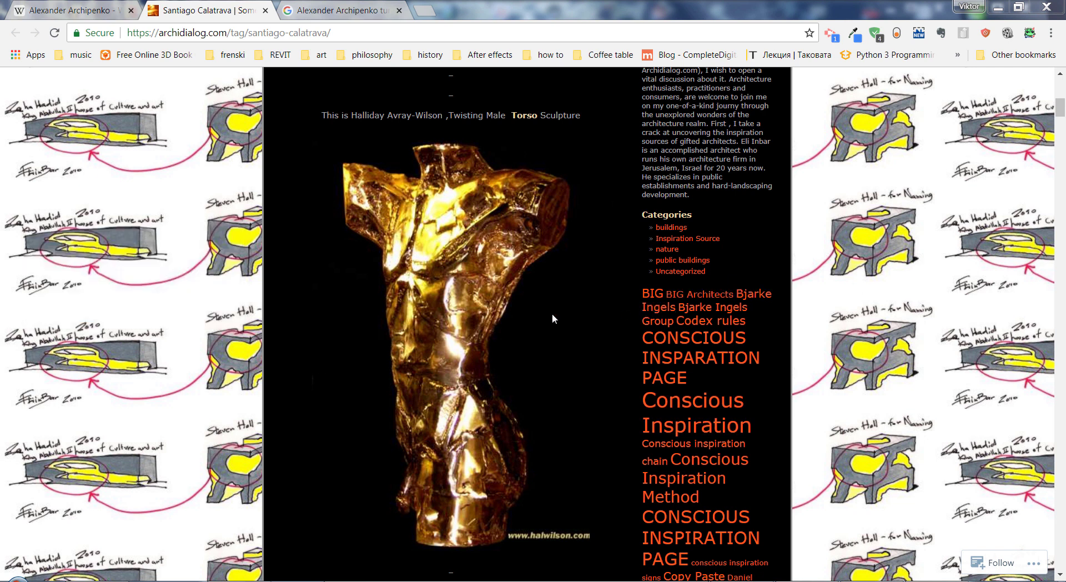
Read through the Santiago Calatrava article to examine its twisting torso sculptures and the Turning Torso sketch
{"action": "scroll", "coordinate": [965, 285], "scroll_direction": "down", "scroll_amount": 7}
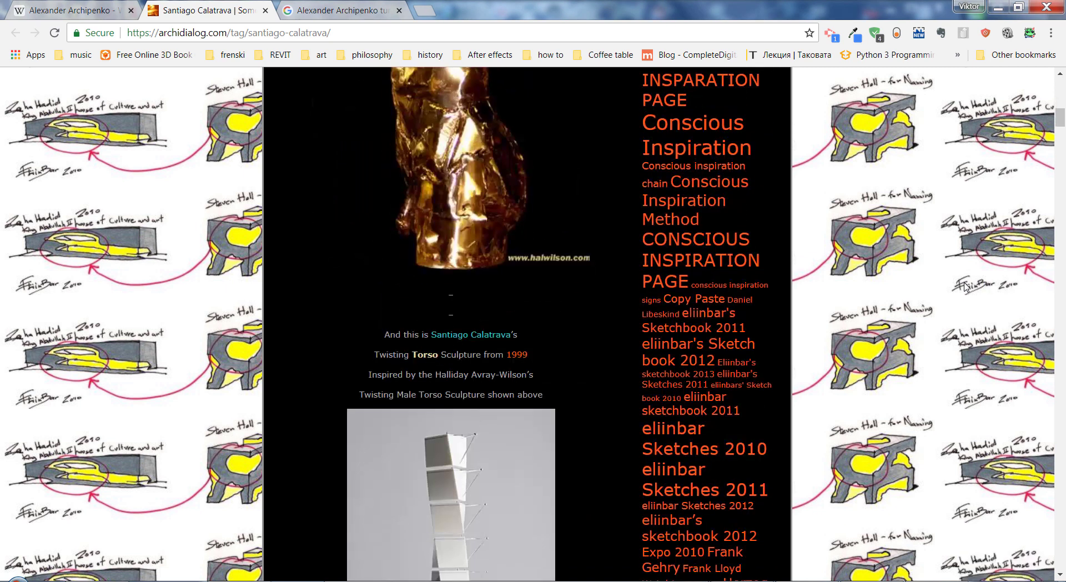
{"action": "scroll", "coordinate": [964, 285], "scroll_direction": "down", "scroll_amount": 1}
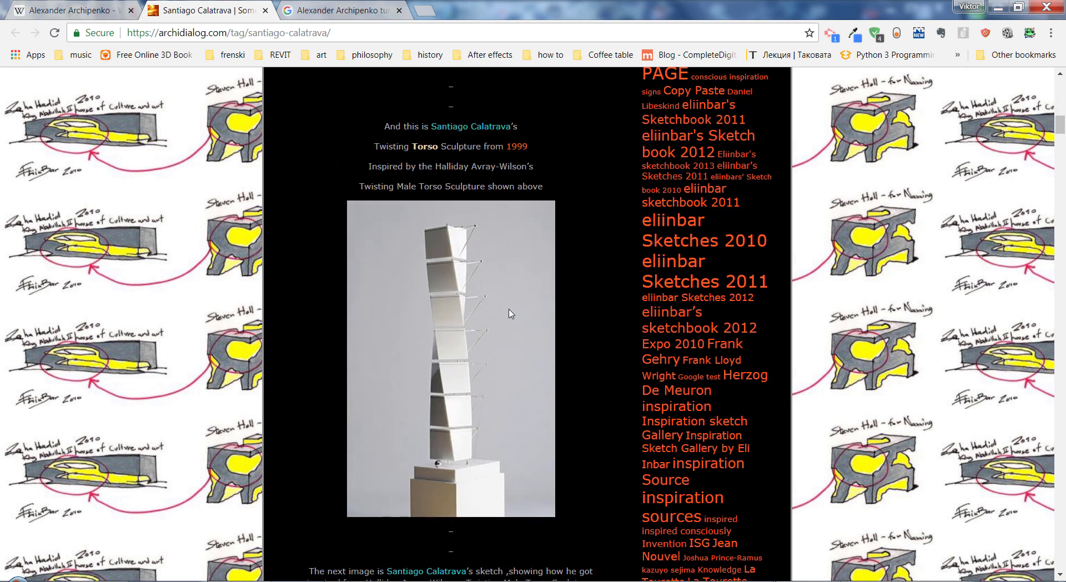
{"action": "scroll", "coordinate": [502, 380], "scroll_direction": "down", "scroll_amount": 1}
{"action": "scroll", "coordinate": [502, 380], "scroll_direction": "down", "scroll_amount": 5}
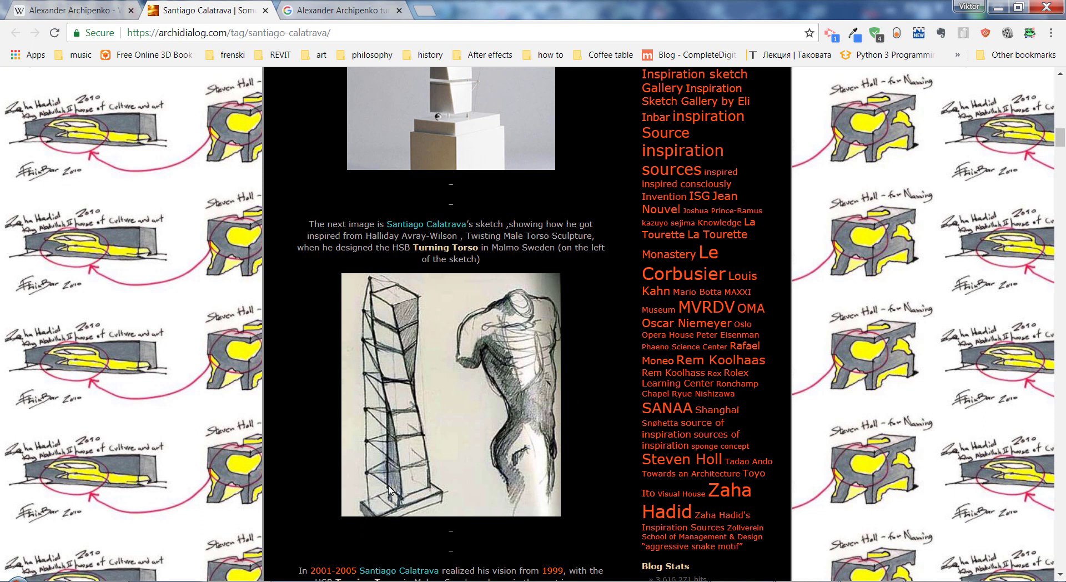
{"action": "scroll", "coordinate": [397, 469], "scroll_direction": "down", "scroll_amount": 2}
{"action": "scroll", "coordinate": [438, 447], "scroll_direction": "up", "scroll_amount": 2}
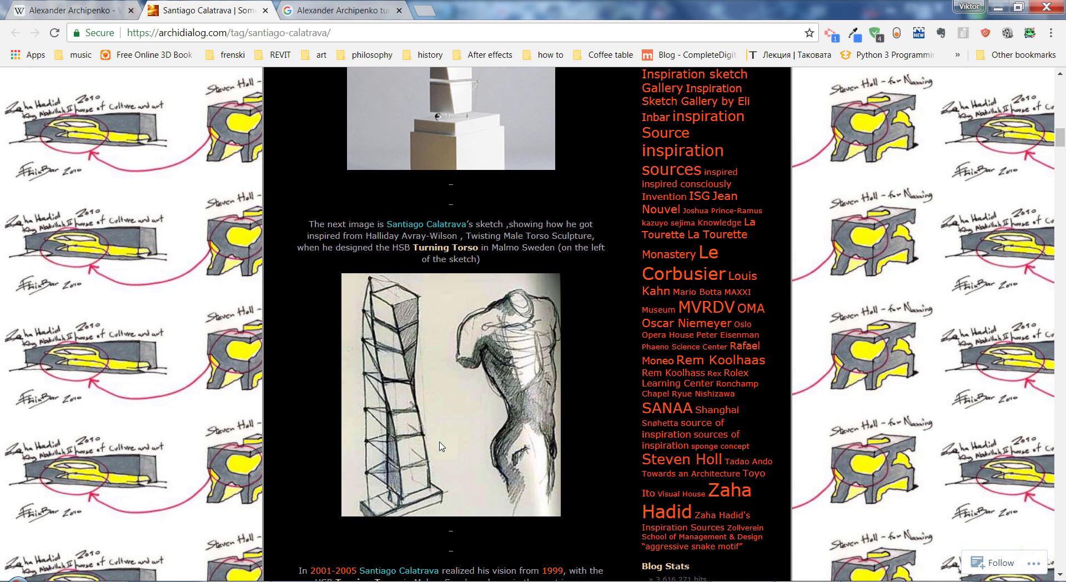
Browse the sculpture gallery in the Alexander Archipenko Wikipedia article and look at the open Google results on the artist
{"action": "left_click", "coordinate": [50, 12]}
{"action": "scroll", "coordinate": [238, 309], "scroll_direction": "up", "scroll_amount": 10}
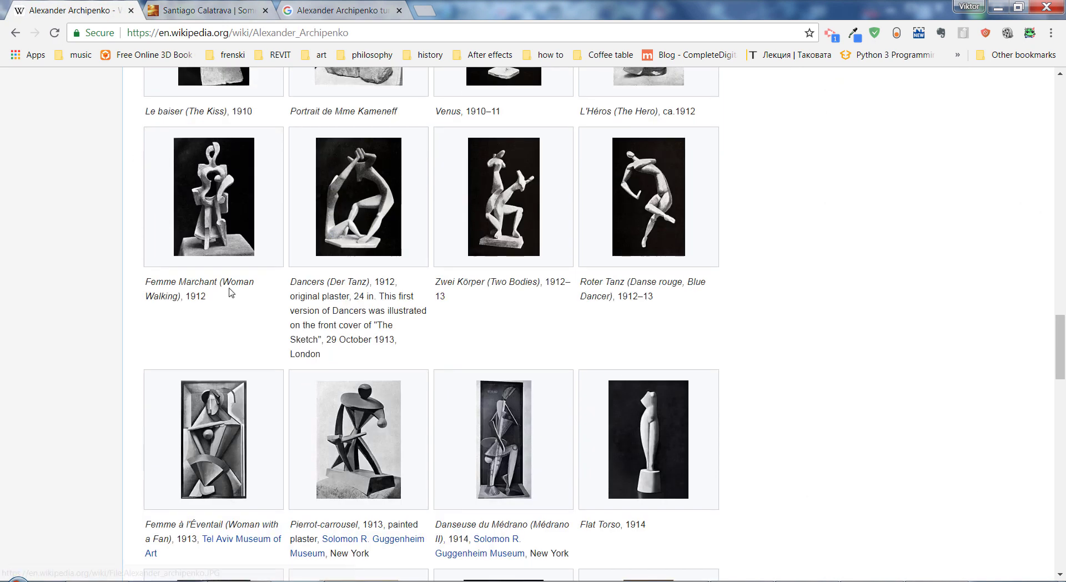
{"action": "scroll", "coordinate": [230, 288], "scroll_direction": "up", "scroll_amount": 7}
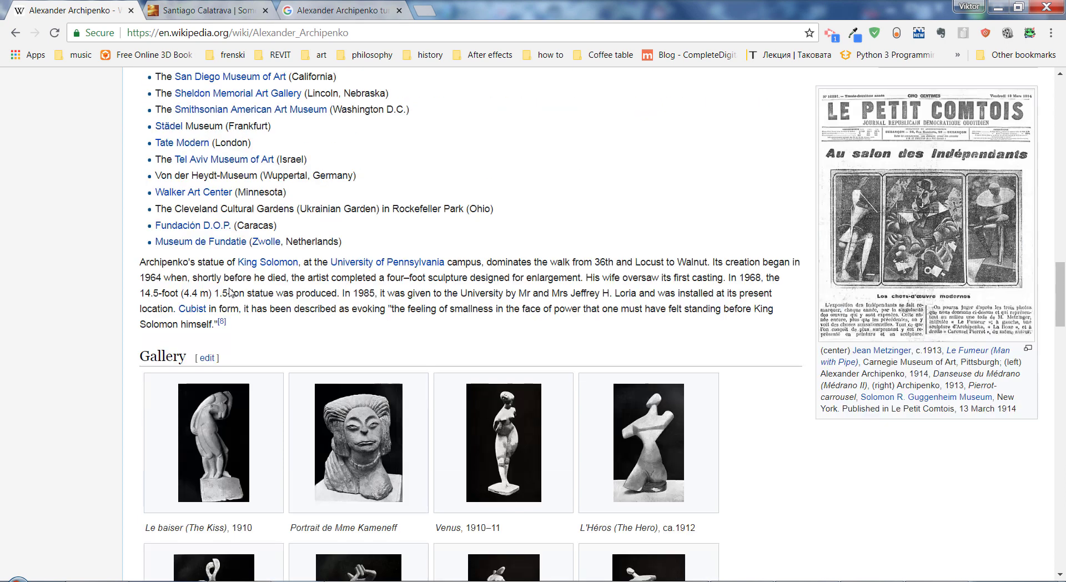
{"action": "scroll", "coordinate": [231, 289], "scroll_direction": "down", "scroll_amount": 5}
{"action": "scroll", "coordinate": [230, 293], "scroll_direction": "down", "scroll_amount": 5}
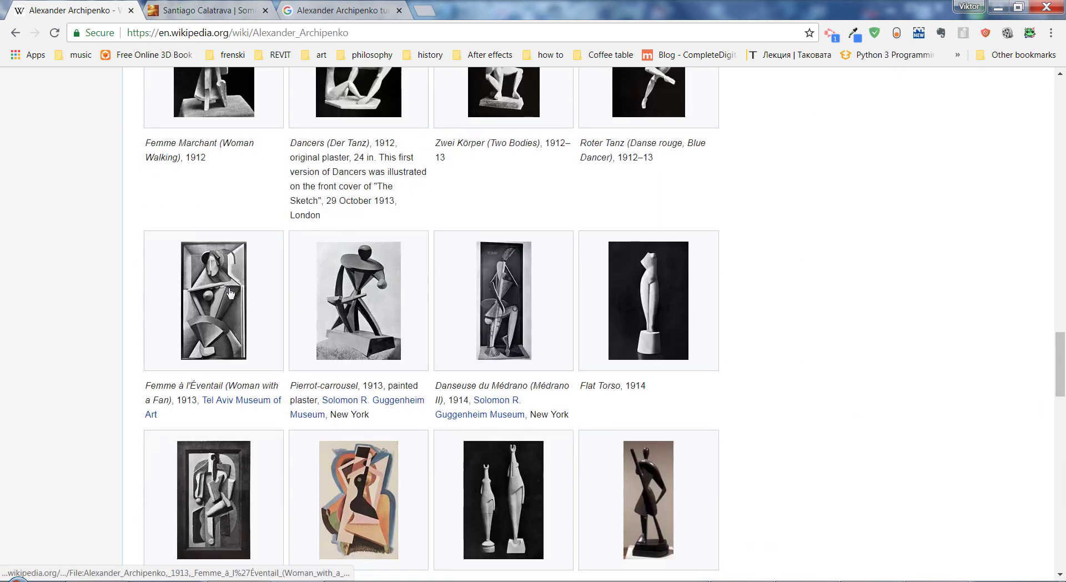
{"action": "left_click_drag", "start_coordinate": [1060, 366], "coordinate": [1059, 114]}
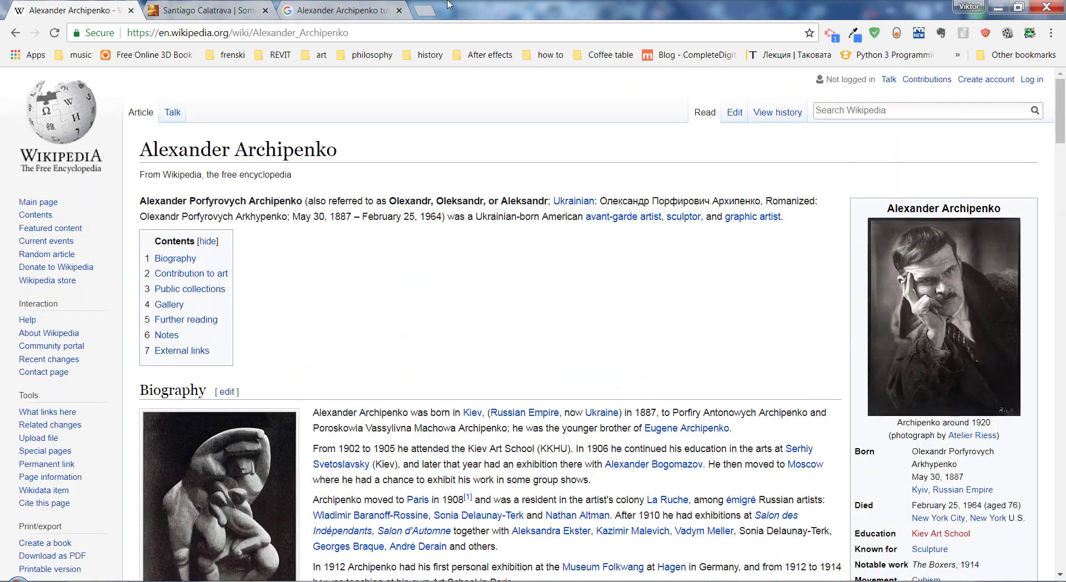
{"action": "left_click", "coordinate": [342, 10]}
{"action": "scroll", "coordinate": [388, 192], "scroll_direction": "up", "scroll_amount": 5}
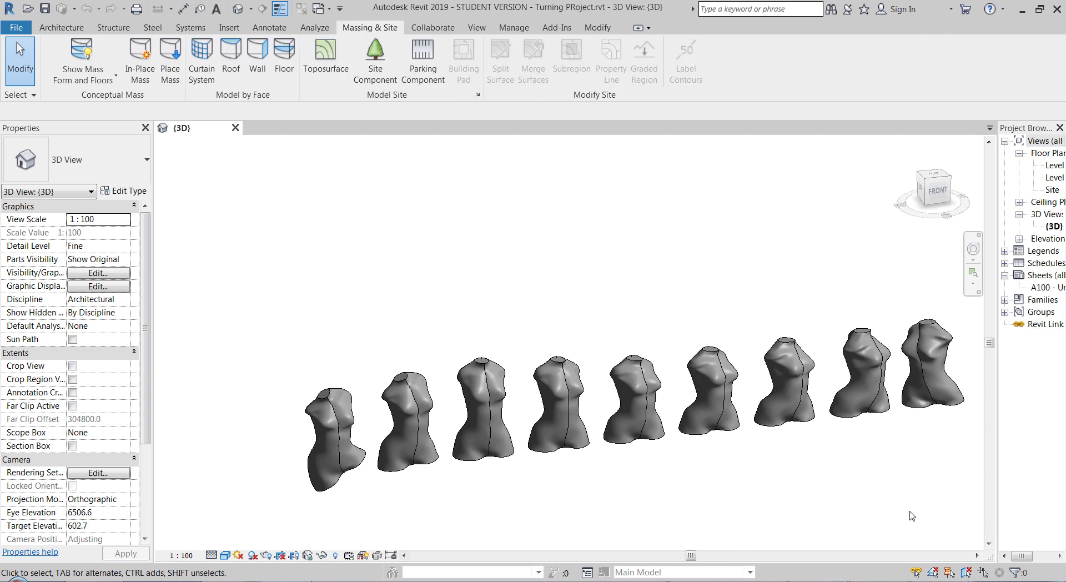
Examine the row of torso masses in the 3D view from the front and from behind
{"action": "scroll", "coordinate": [912, 515], "scroll_direction": "up", "scroll_amount": 3}
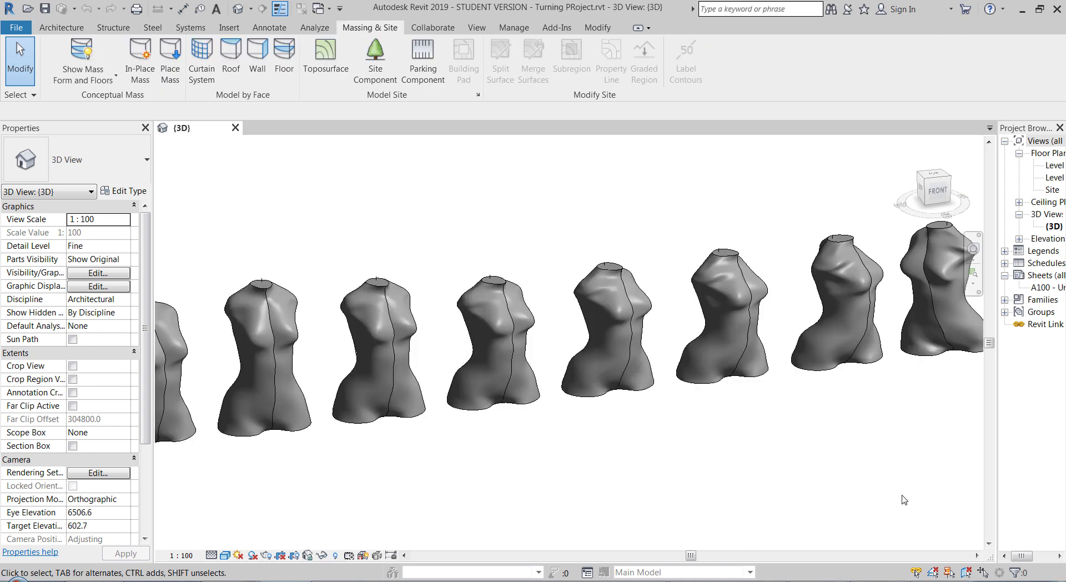
{"action": "scroll", "coordinate": [851, 458], "scroll_direction": "down", "scroll_amount": 3}
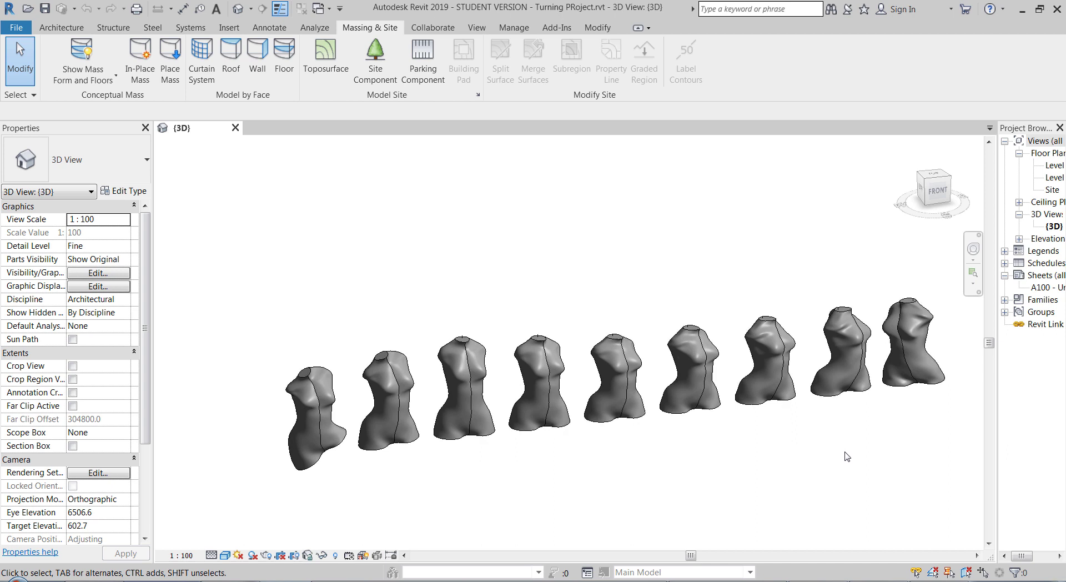
{"action": "left_click", "coordinate": [788, 395]}
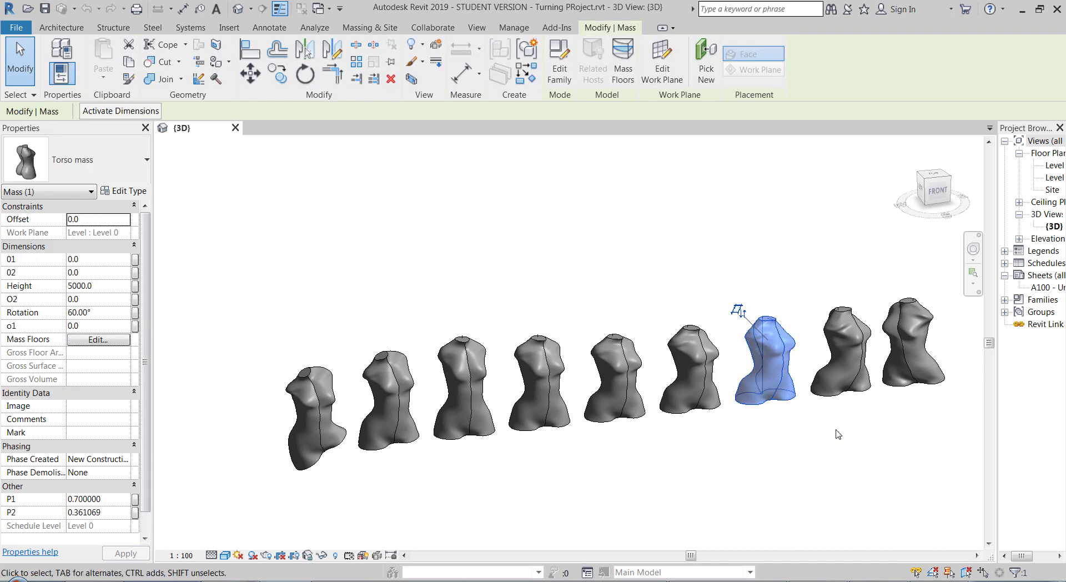
{"action": "mouse_move", "coordinate": [797, 463]}
{"action": "middle_mouse_down", "text": "shift"}
{"action": "mouse_move", "coordinate": [865, 457]}
{"action": "mouse_move", "coordinate": [792, 447]}
{"action": "middle_mouse_up", "text": "shift"}
{"action": "left_click", "coordinate": [785, 445]}
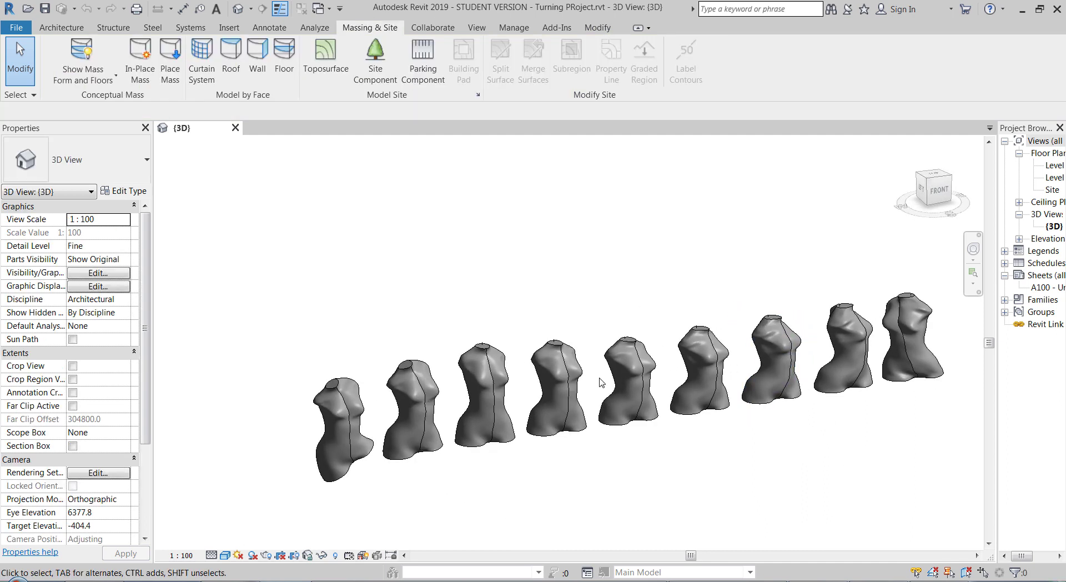
{"action": "left_click", "coordinate": [627, 336]}
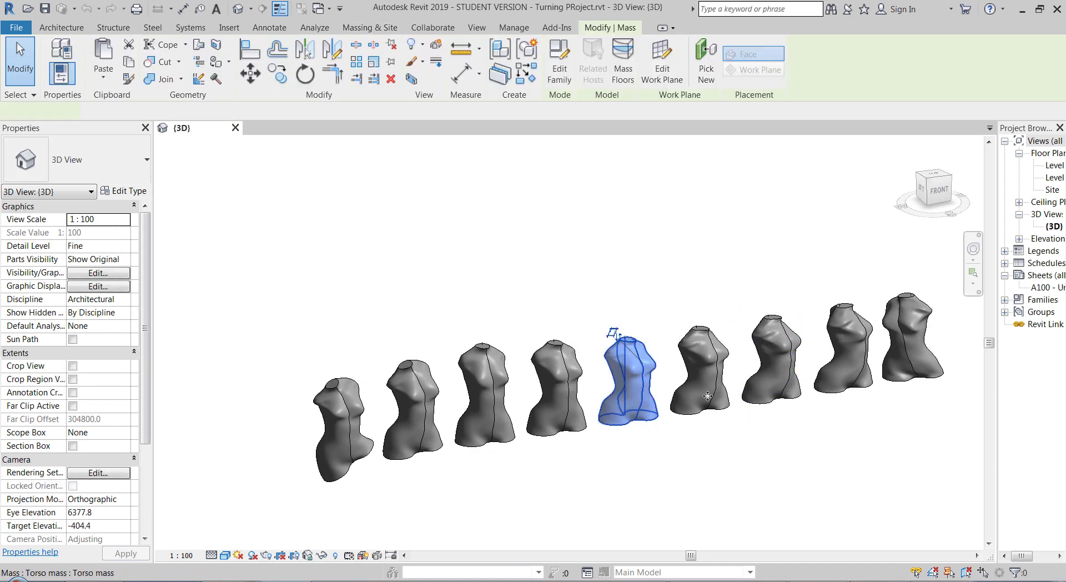
{"action": "middle_click_drag", "start_coordinate": [616, 335], "coordinate": [331, 444], "text": "shift"}
{"action": "left_click", "coordinate": [444, 476]}
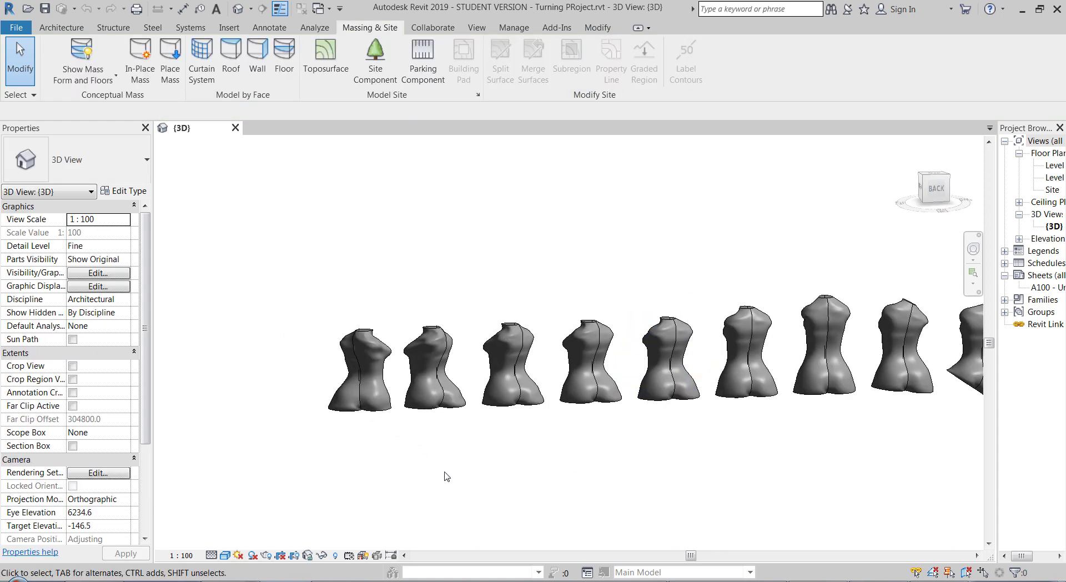
{"action": "scroll", "coordinate": [444, 476], "scroll_direction": "down", "scroll_amount": 3}
{"action": "scroll", "coordinate": [610, 387], "scroll_direction": "up", "scroll_amount": 2}
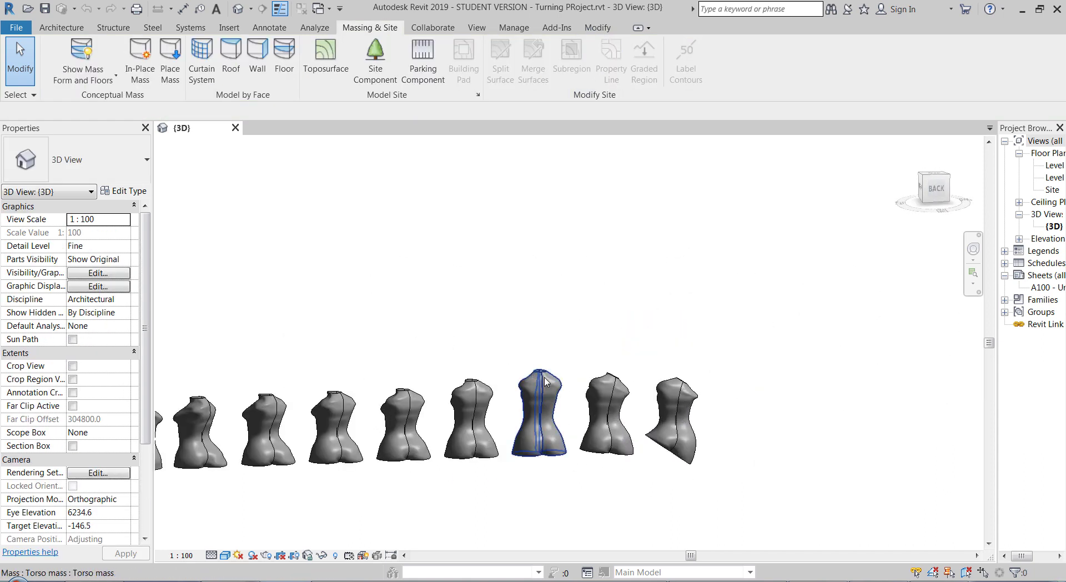
Select all torso mass instances visible in the view, starting from the tallest one, and clear the selection
{"action": "left_click", "coordinate": [555, 383]}
{"action": "right_click", "coordinate": [555, 383]}
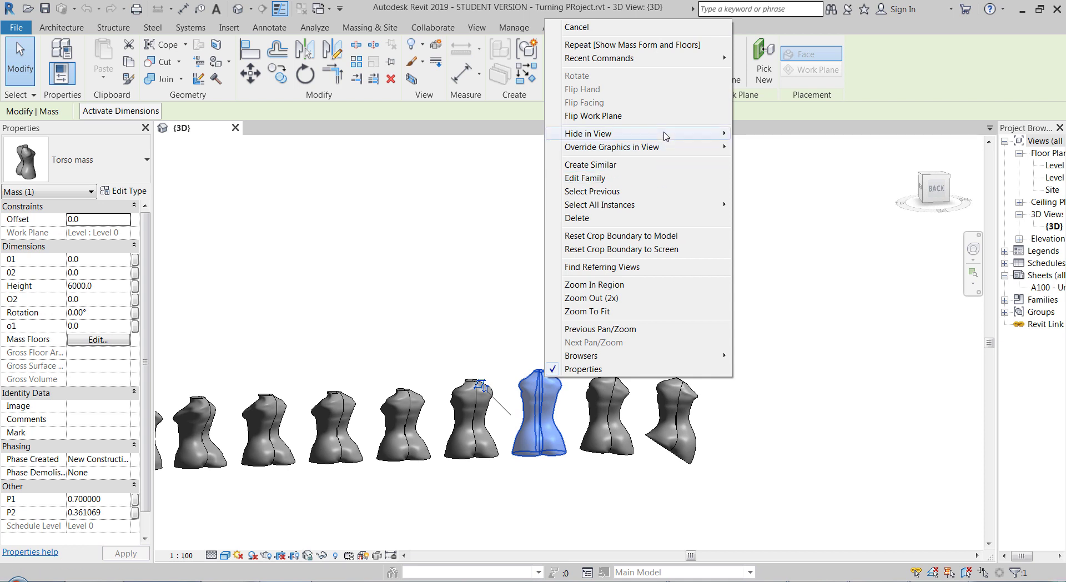
{"action": "mouse_move", "coordinate": [661, 205]}
{"action": "left_click", "coordinate": [752, 207]}
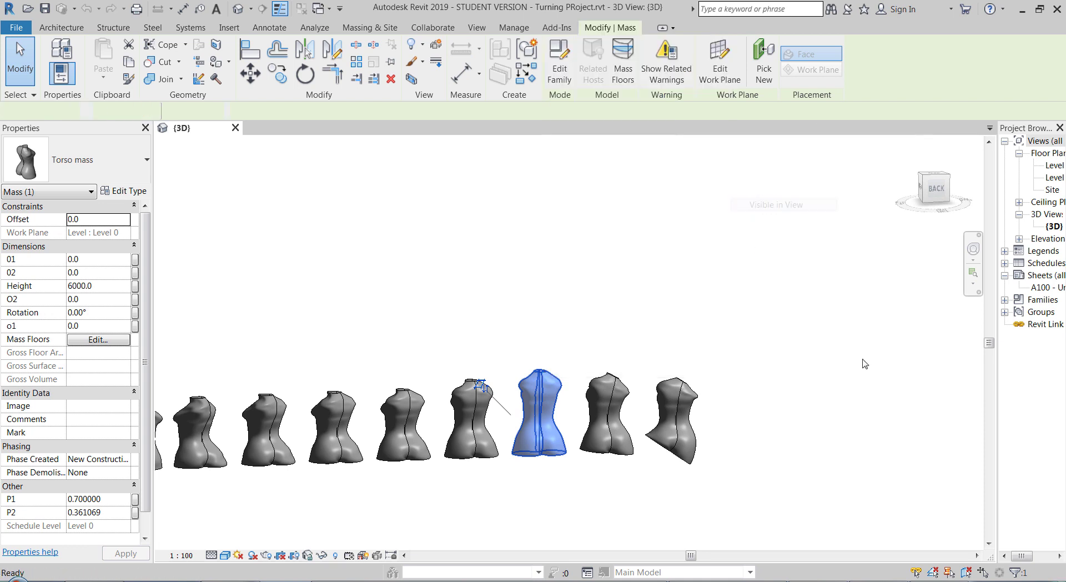
{"action": "left_click", "coordinate": [870, 364]}
{"action": "scroll", "coordinate": [869, 364], "scroll_direction": "down", "scroll_amount": 2}
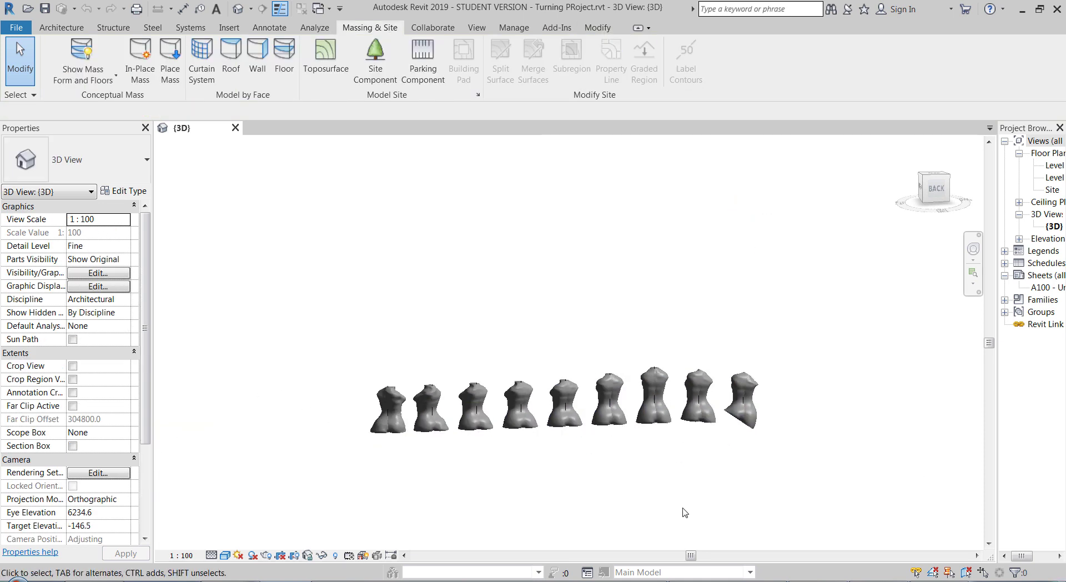
Set the Rotation of the torso mass third from the most twisted end of the row to 0
{"action": "middle_click_drag", "start_coordinate": [596, 494], "coordinate": [614, 435], "text": "shift"}
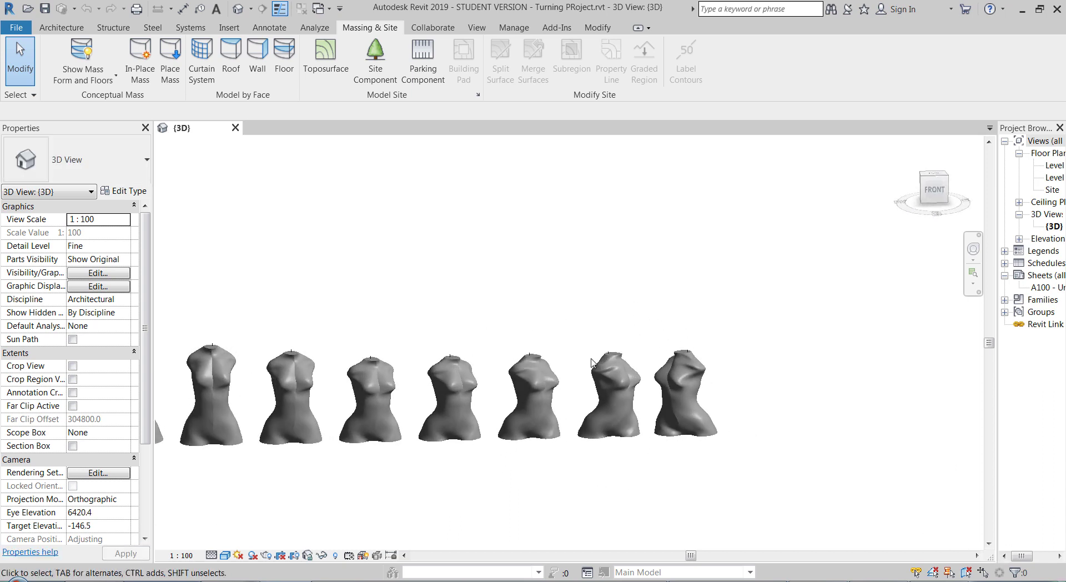
{"action": "scroll", "coordinate": [522, 361], "scroll_direction": "up", "scroll_amount": 2}
{"action": "left_click", "coordinate": [515, 360]}
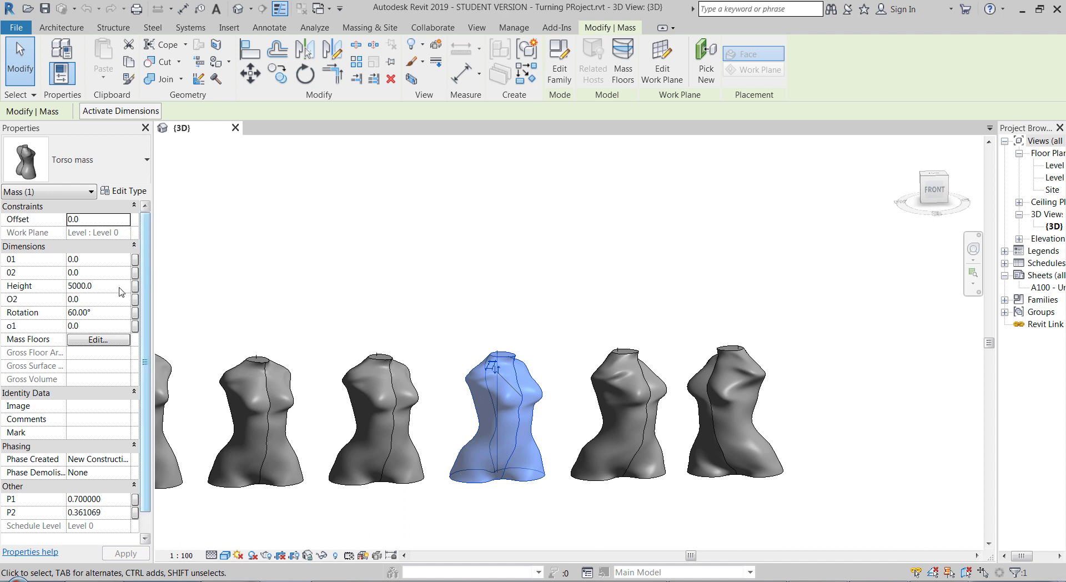
{"action": "left_click", "coordinate": [116, 312]}
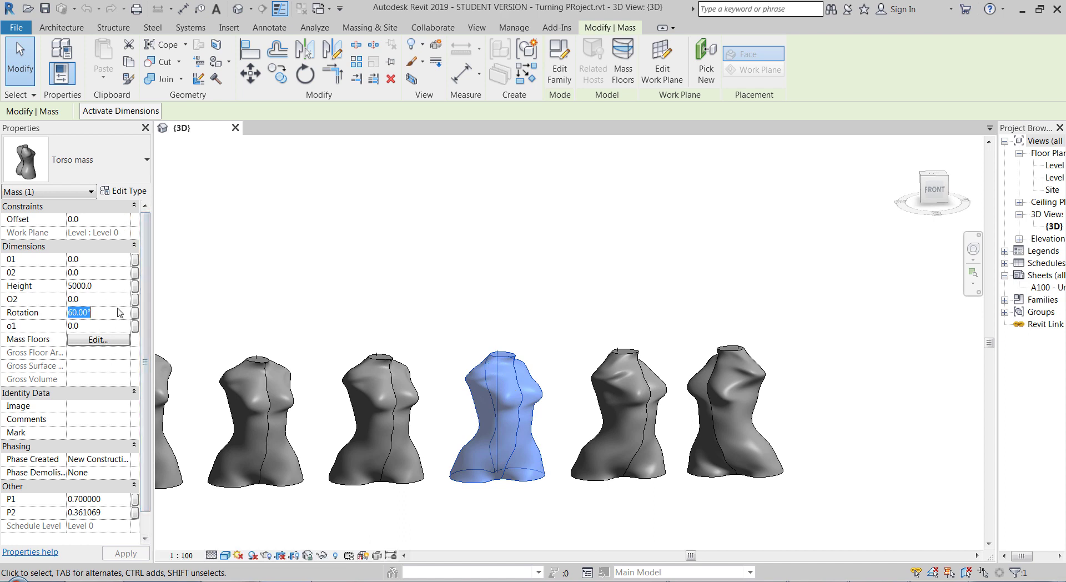
{"action": "left_click", "coordinate": [573, 534]}
{"action": "scroll", "coordinate": [546, 498], "scroll_direction": "up", "scroll_amount": 2}
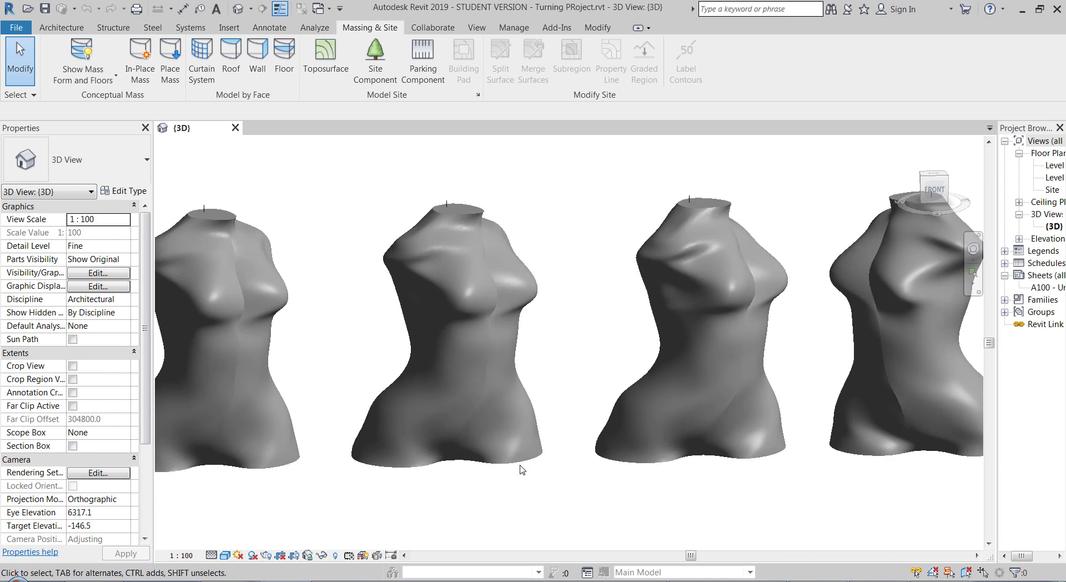
{"action": "left_click", "coordinate": [520, 464]}
{"action": "left_click", "coordinate": [115, 314]}
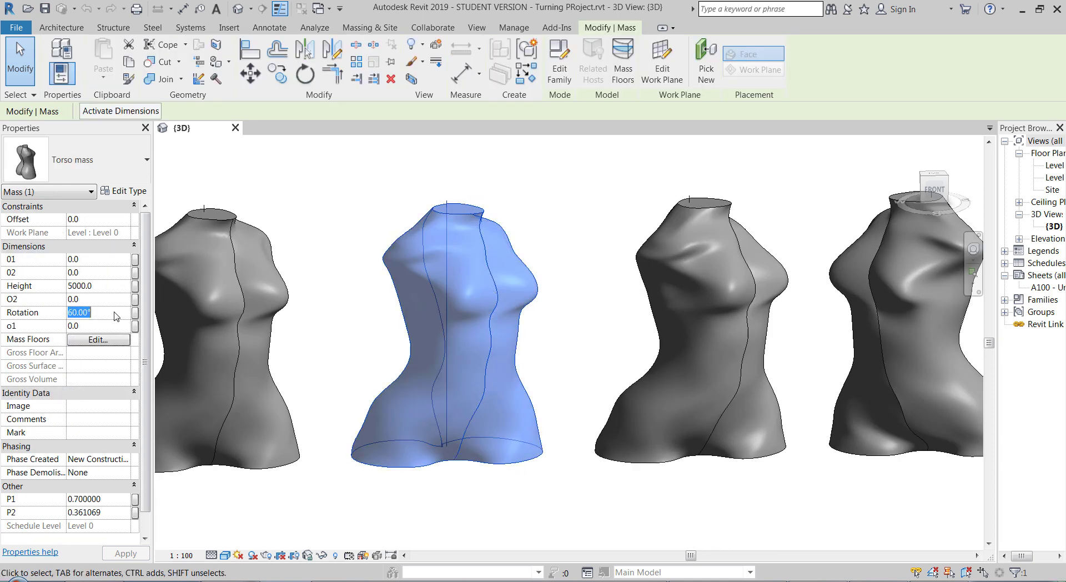
{"action": "type", "text": "0"}
{"action": "key", "text": "Escape"}
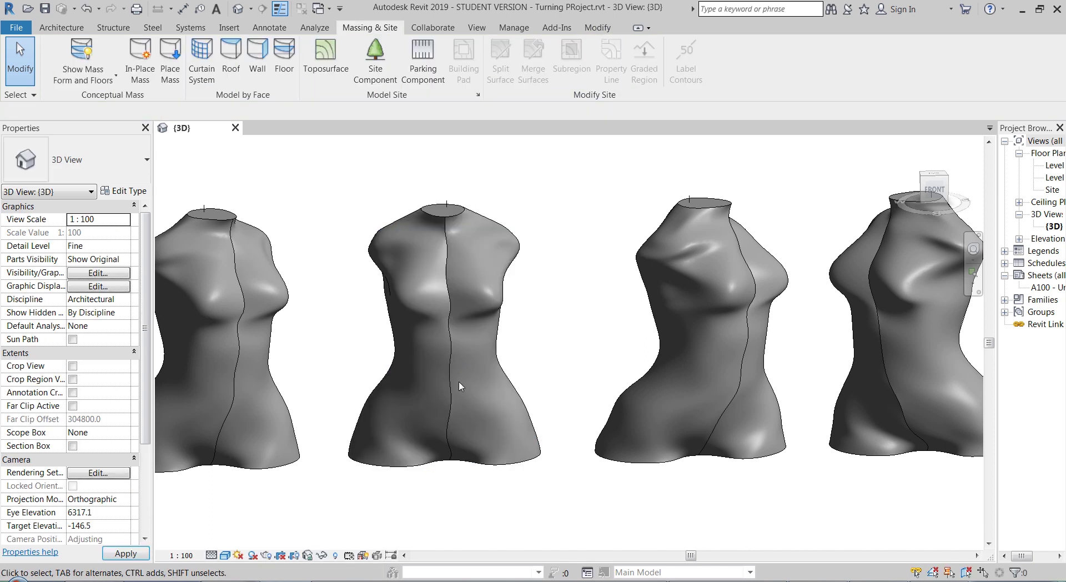
Examine the front of the untwisted torso mass up close and compare it with its neighbours
{"action": "scroll", "coordinate": [437, 383], "scroll_direction": "up", "scroll_amount": 4}
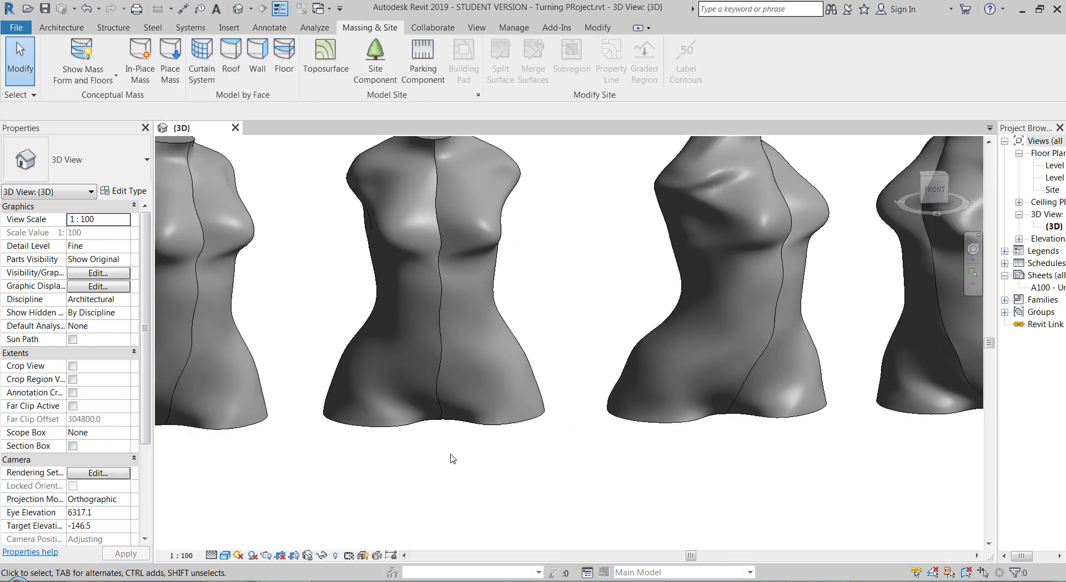
{"action": "left_click", "coordinate": [489, 427]}
{"action": "middle_click_drag", "start_coordinate": [369, 446], "coordinate": [444, 453], "text": "shift"}
{"action": "key", "text": "Escape"}
{"action": "scroll", "coordinate": [444, 453], "scroll_direction": "down", "scroll_amount": 2}
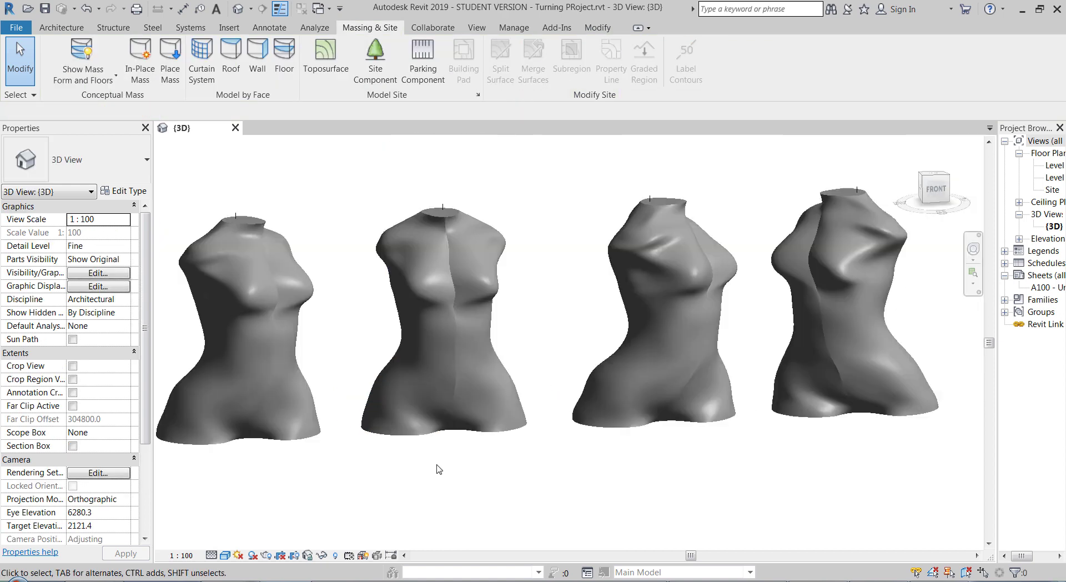
{"action": "scroll", "coordinate": [473, 387], "scroll_direction": "up", "scroll_amount": 4}
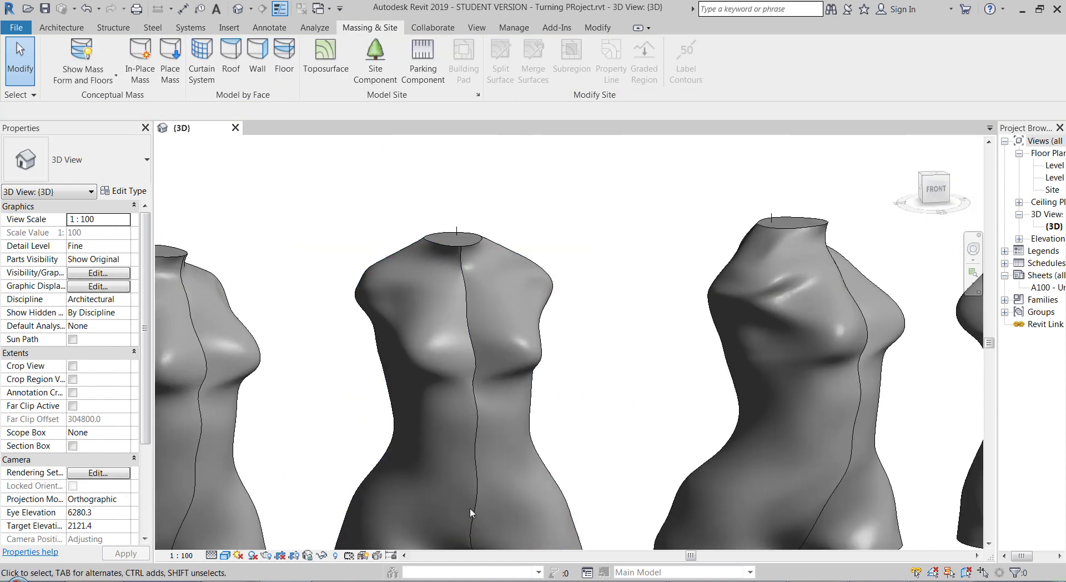
{"action": "scroll", "coordinate": [435, 206], "scroll_direction": "down", "scroll_amount": 2}
{"action": "scroll", "coordinate": [440, 335], "scroll_direction": "up", "scroll_amount": 2}
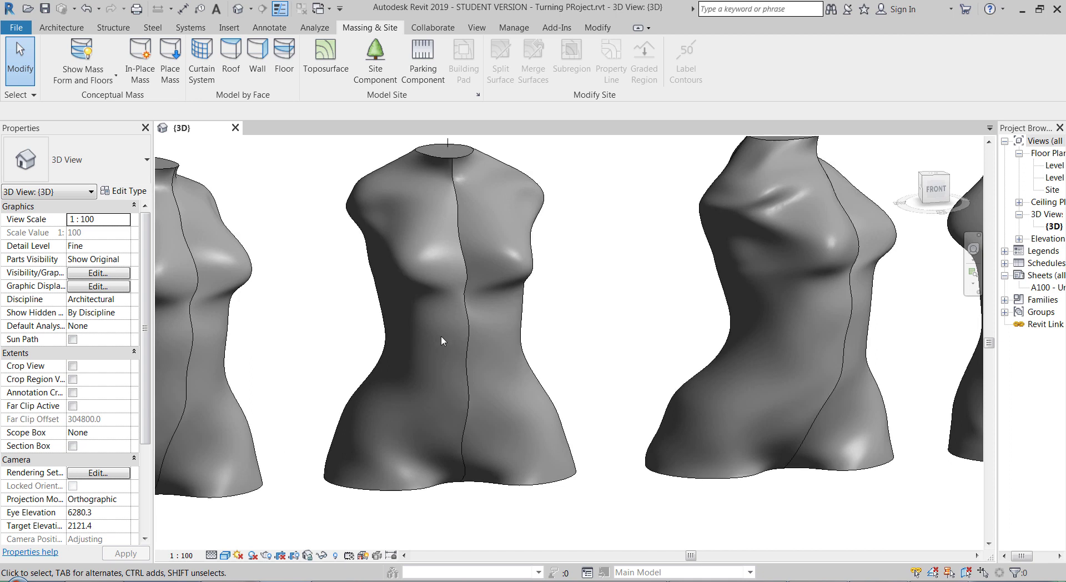
Set the Rotation of the untwisted torso mass to -30 degrees
{"action": "left_click", "coordinate": [544, 488]}
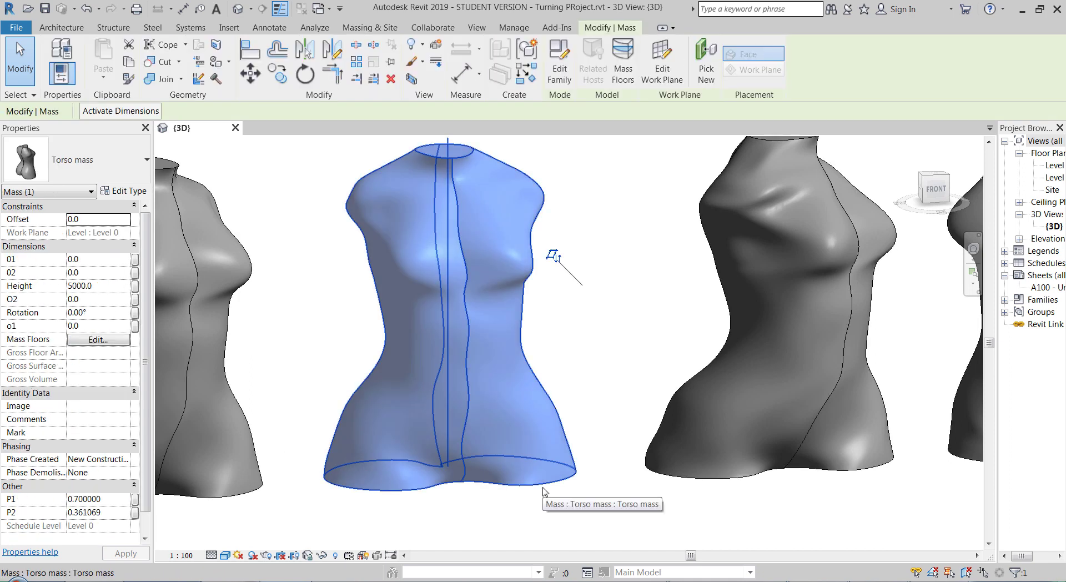
{"action": "middle_click_drag", "start_coordinate": [623, 242], "coordinate": [494, 516], "text": "shift"}
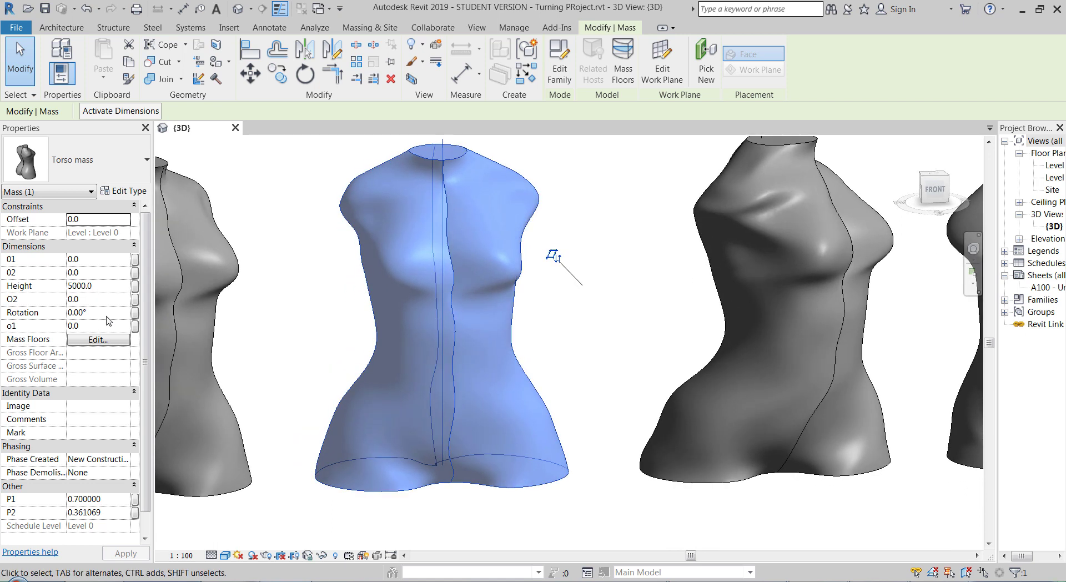
{"action": "left_click", "coordinate": [107, 314]}
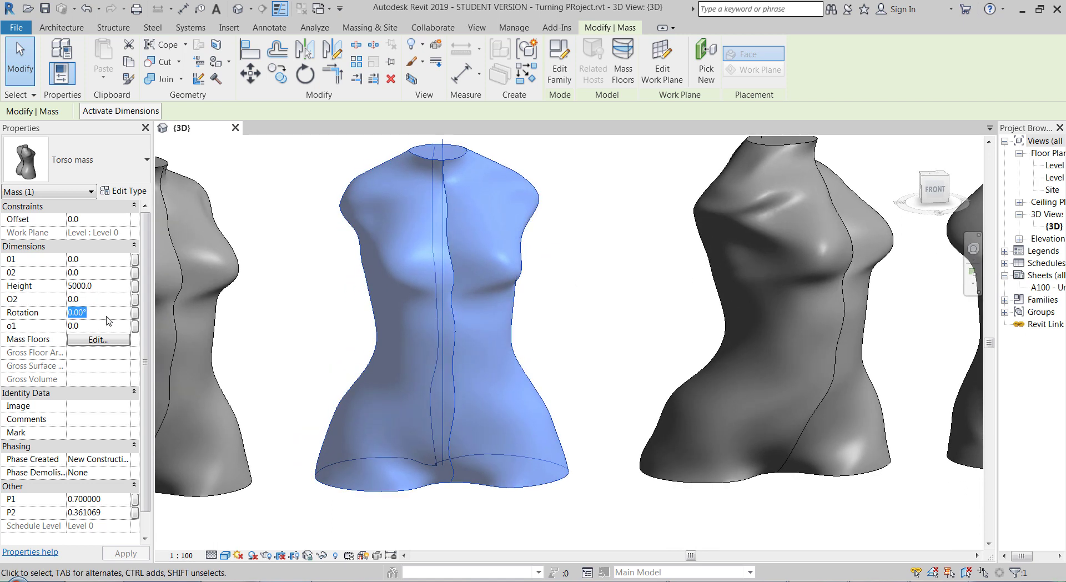
{"action": "type", "text": "-30"}
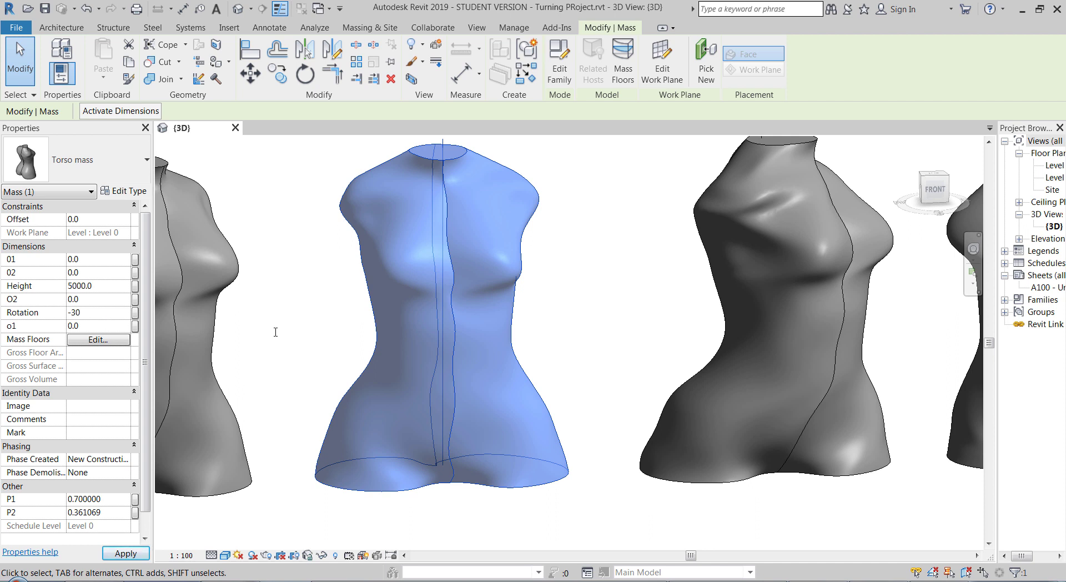
{"action": "left_click", "coordinate": [275, 332]}
{"action": "middle_click_drag", "start_coordinate": [281, 350], "coordinate": [350, 264], "text": "shift"}
Set the Rotation of the selected torso mass to -89 degrees
{"action": "left_click", "coordinate": [364, 437]}
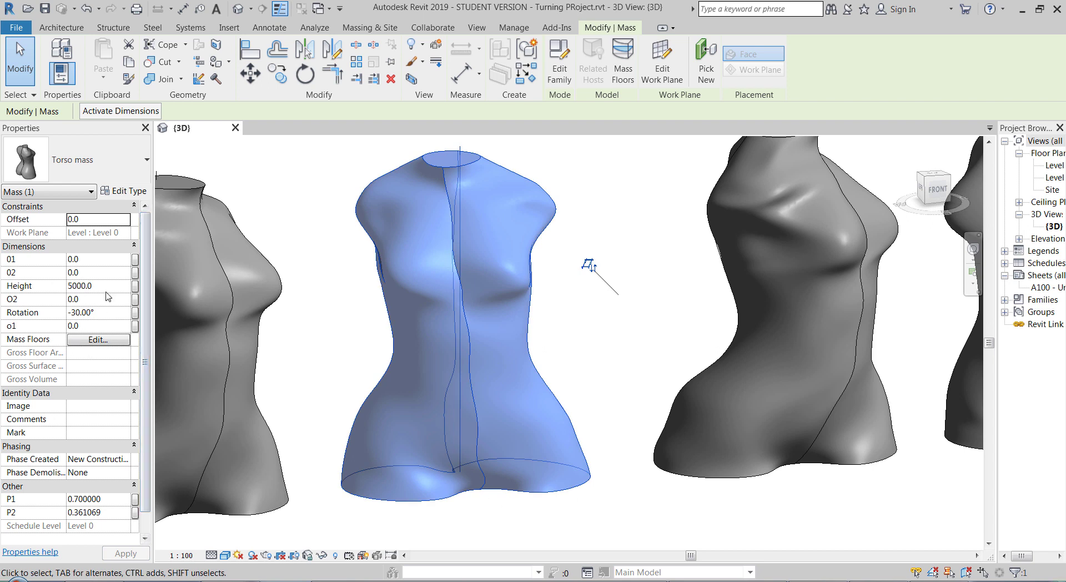
{"action": "left_click", "coordinate": [111, 316]}
{"action": "type", "text": "-89"}
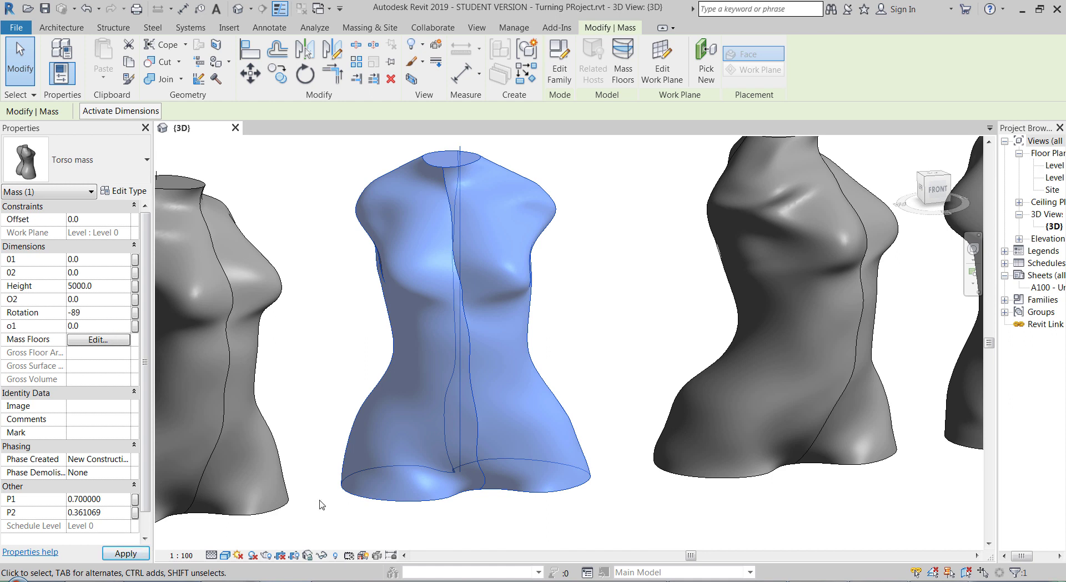
{"action": "key", "text": "Return"}
{"action": "scroll", "coordinate": [485, 403], "scroll_direction": "down", "scroll_amount": 3}
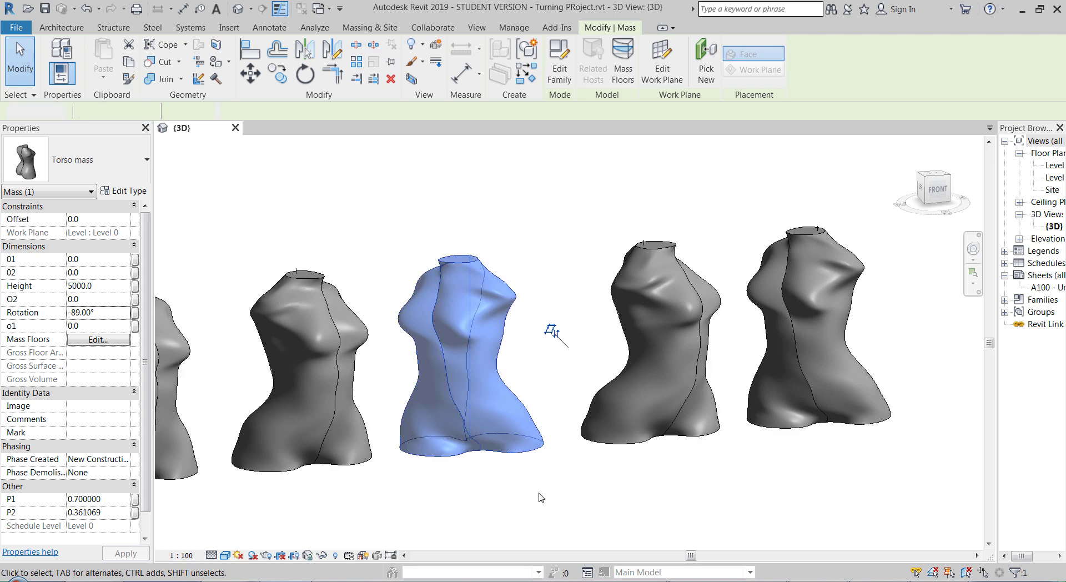
Clear the selection and examine the strongly twisted torso mass from several angles beside its neighbours
{"action": "left_click", "coordinate": [557, 503]}
{"action": "middle_click_drag", "start_coordinate": [556, 503], "coordinate": [494, 333], "text": "shift"}
{"action": "scroll", "coordinate": [490, 252], "scroll_direction": "up", "scroll_amount": 3}
{"action": "mouse_move", "coordinate": [490, 252]}
{"action": "middle_mouse_down", "text": "shift"}
{"action": "mouse_move", "coordinate": [489, 488]}
{"action": "mouse_move", "coordinate": [447, 333]}
{"action": "mouse_move", "coordinate": [498, 246]}
{"action": "middle_mouse_up", "text": "shift"}
{"action": "scroll", "coordinate": [498, 246], "scroll_direction": "down", "scroll_amount": 3}
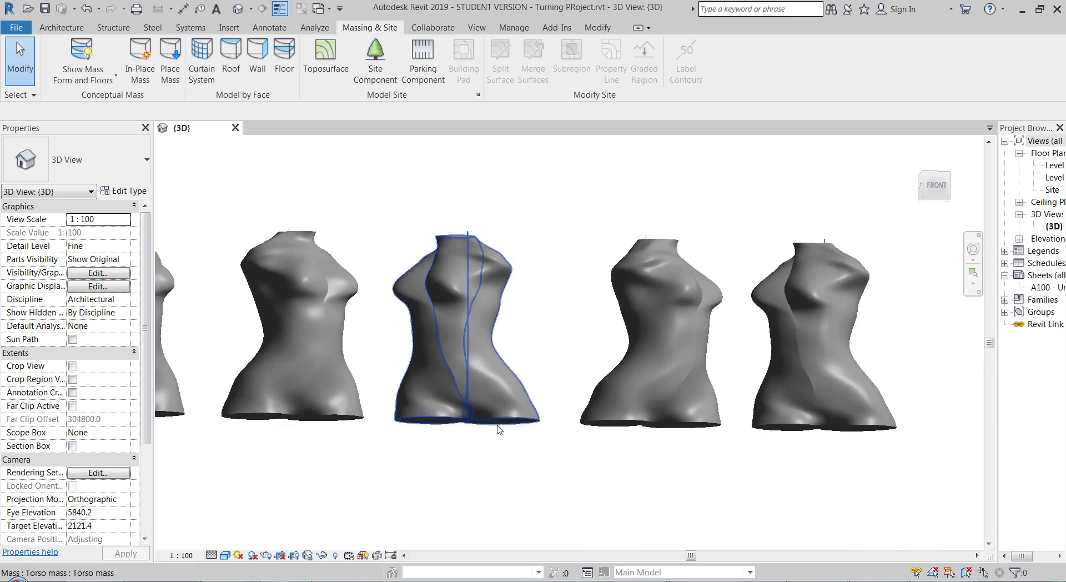
{"action": "middle_click_drag", "start_coordinate": [497, 430], "coordinate": [425, 276], "text": "shift"}
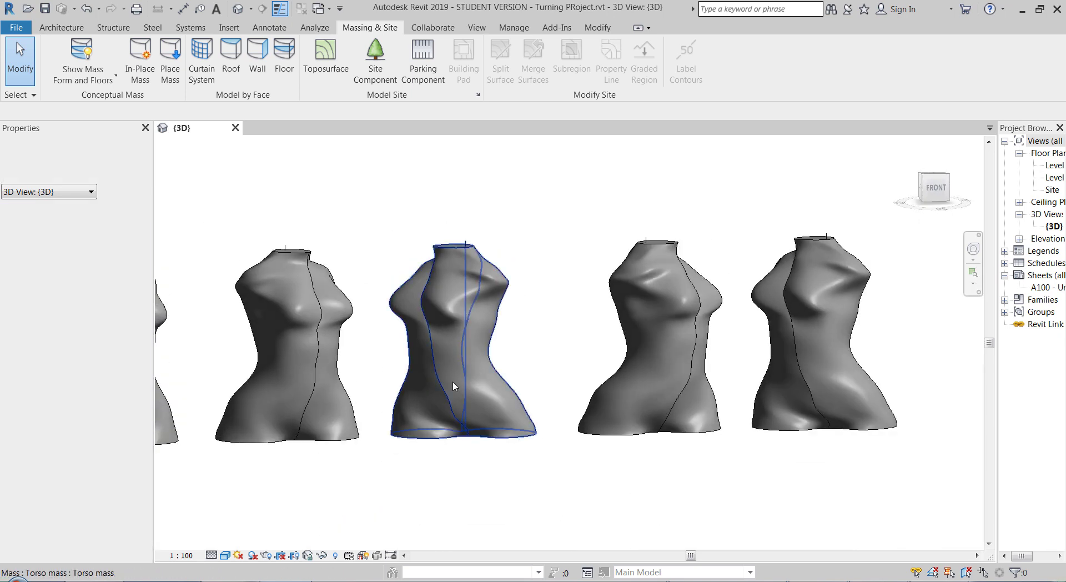
{"action": "middle_click_drag", "start_coordinate": [445, 356], "coordinate": [524, 439], "text": "shift"}
Select the strongly twisted torso mass and set its Height to 6000
{"action": "left_click", "coordinate": [521, 421]}
{"action": "middle_click_drag", "start_coordinate": [530, 381], "coordinate": [549, 396], "text": "shift"}
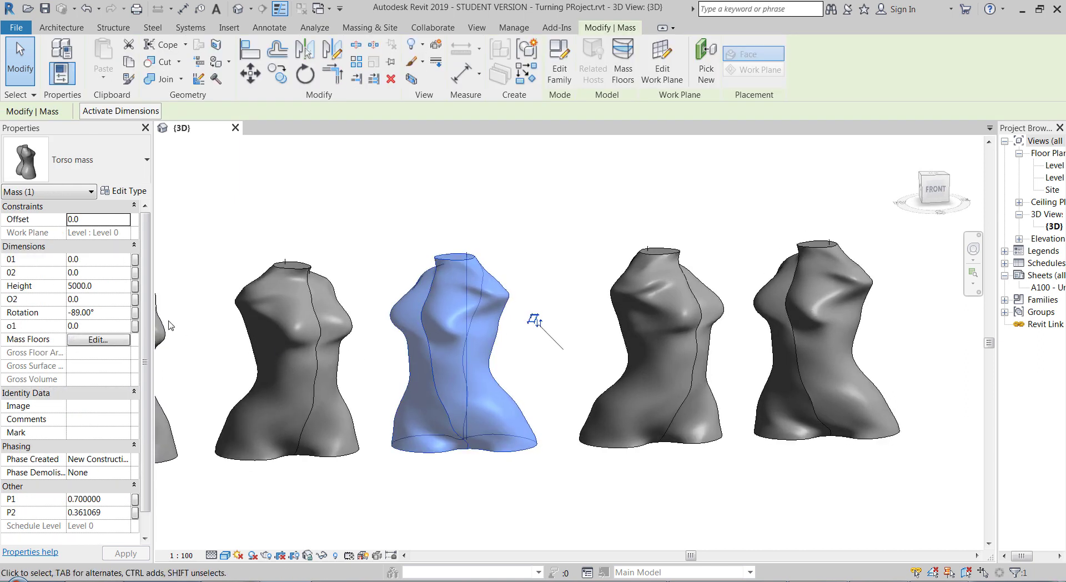
{"action": "left_click", "coordinate": [117, 286]}
{"action": "type", "text": "6000"}
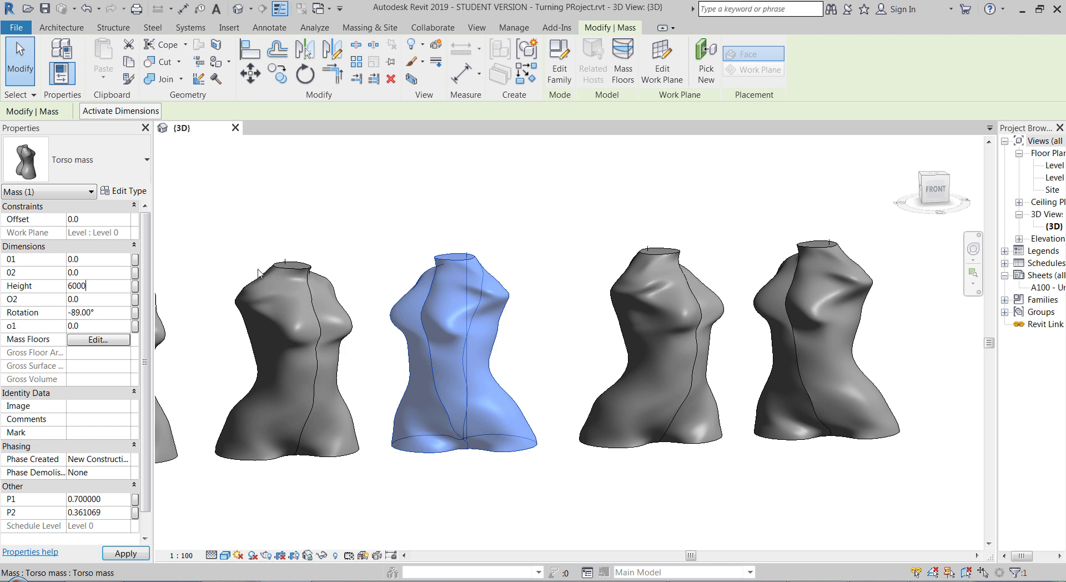
{"action": "left_click", "coordinate": [556, 285]}
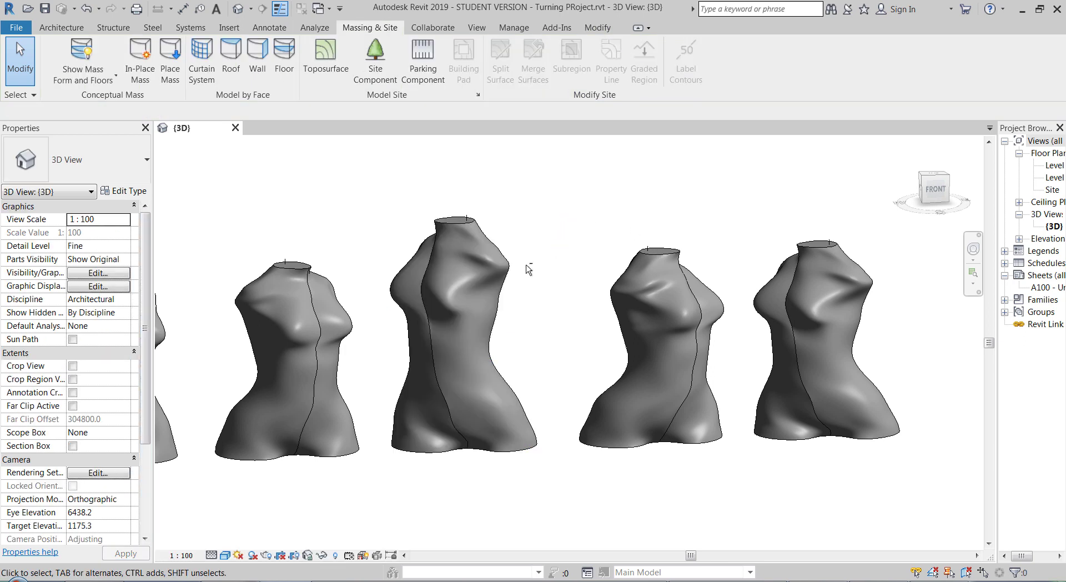
Reselect the heightened torso mass, inspect its dimension parameters down to o1, and clear the selection
{"action": "middle_click_drag", "start_coordinate": [527, 270], "coordinate": [467, 250], "text": "shift"}
{"action": "left_click", "coordinate": [480, 369]}
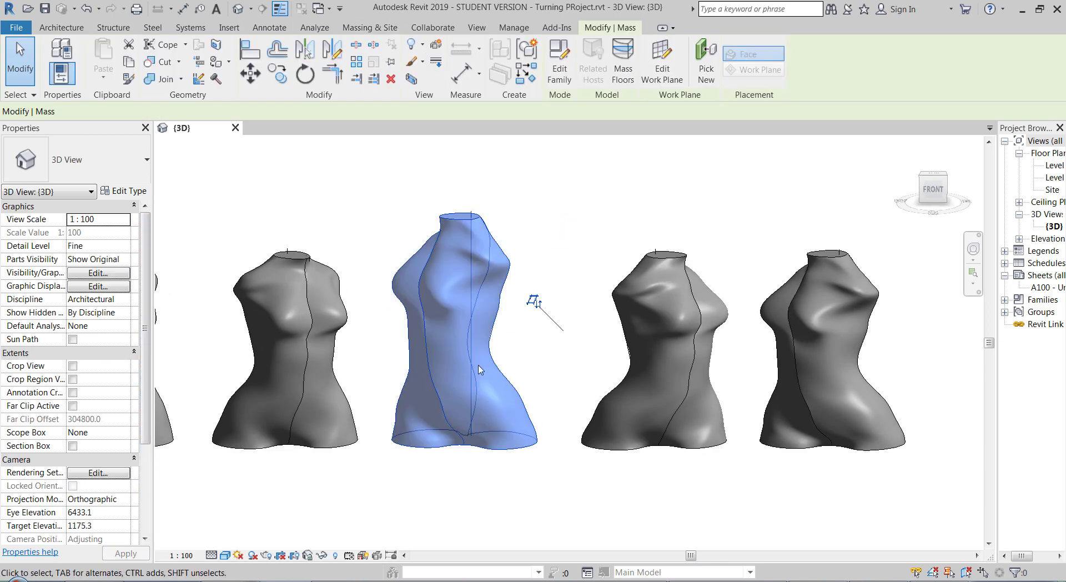
{"action": "mouse_move", "coordinate": [478, 366]}
{"action": "middle_mouse_down", "text": "shift"}
{"action": "mouse_move", "coordinate": [474, 383]}
{"action": "mouse_move", "coordinate": [461, 355]}
{"action": "middle_mouse_up", "text": "shift"}
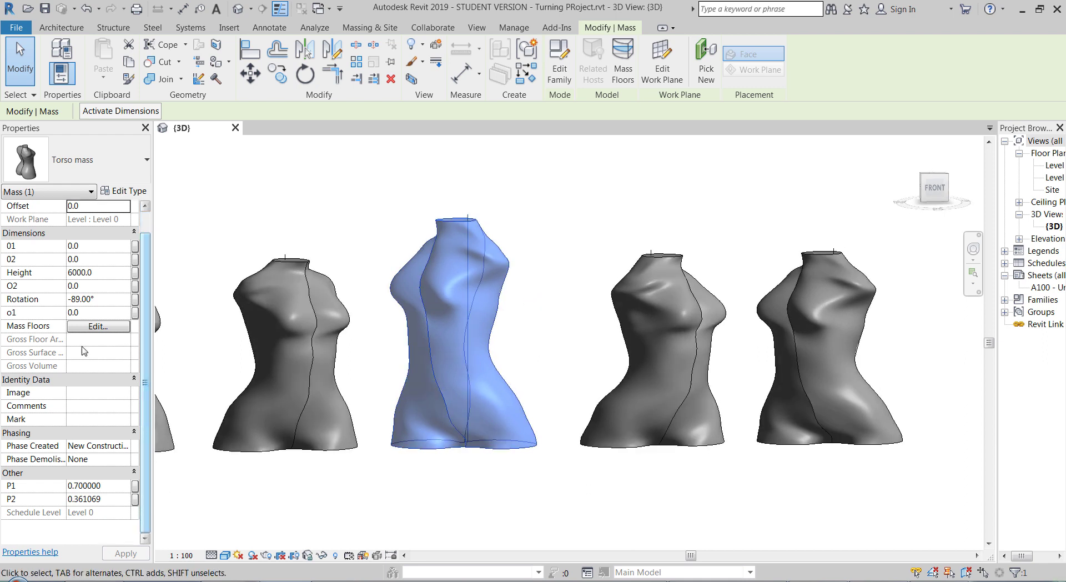
{"action": "left_click", "coordinate": [108, 312]}
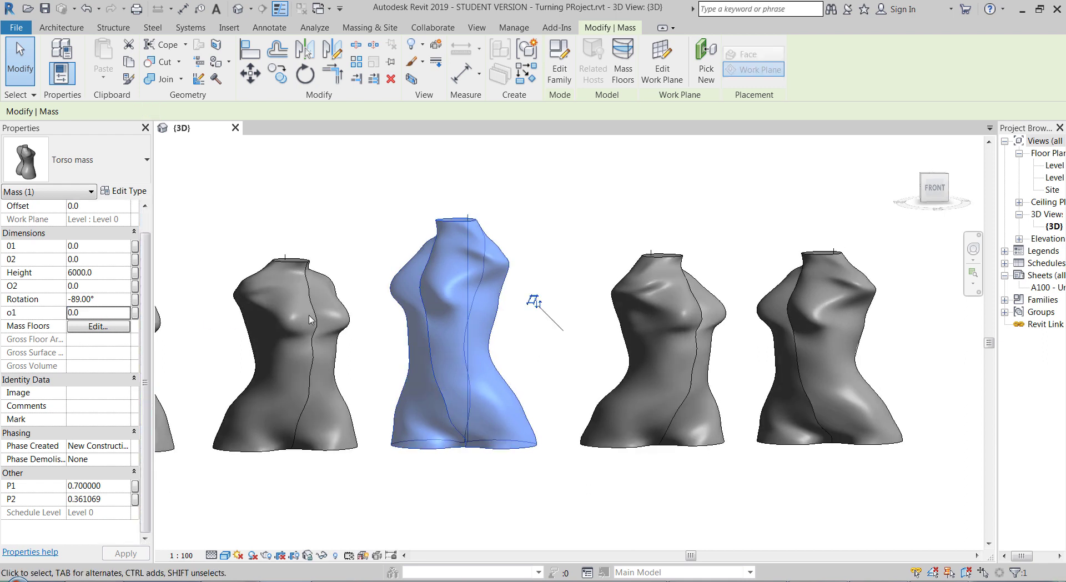
{"action": "left_click", "coordinate": [785, 492]}
Examine the end torso mass with the slanted base and neck from the front and the back
{"action": "scroll", "coordinate": [785, 492], "scroll_direction": "down", "scroll_amount": 5}
{"action": "scroll", "coordinate": [562, 479], "scroll_direction": "up", "scroll_amount": 8}
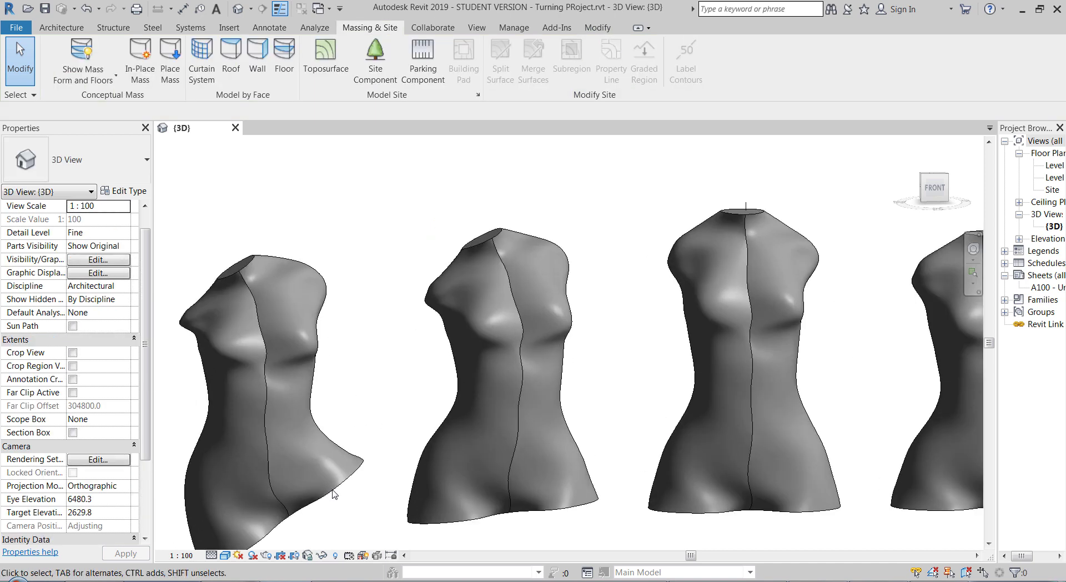
{"action": "left_click", "coordinate": [356, 472]}
{"action": "middle_click_drag", "start_coordinate": [371, 512], "coordinate": [722, 477], "text": "shift"}
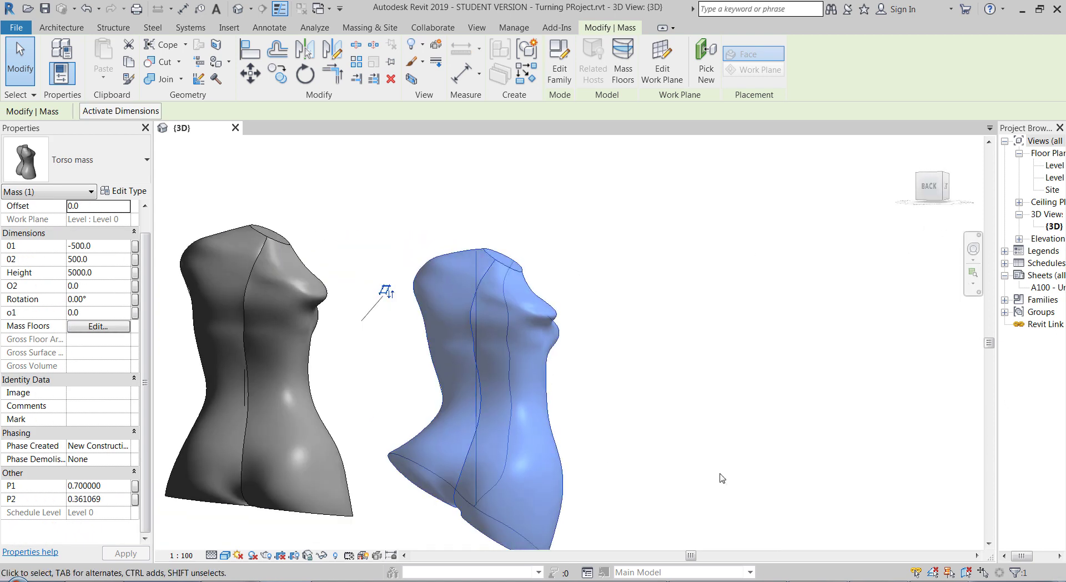
{"action": "left_click", "coordinate": [679, 451]}
{"action": "middle_click_drag", "start_coordinate": [766, 416], "coordinate": [888, 451], "text": "shift"}
{"action": "middle_click_drag", "start_coordinate": [556, 466], "coordinate": [519, 357], "text": "shift"}
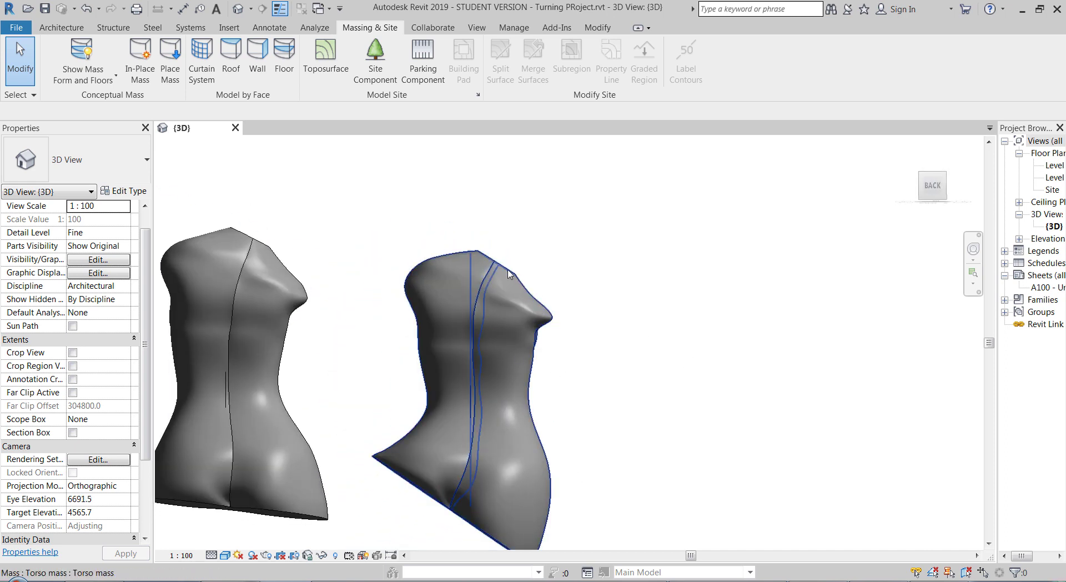
{"action": "left_click", "coordinate": [537, 311]}
{"action": "middle_click_drag", "start_coordinate": [714, 373], "coordinate": [366, 465], "text": "shift"}
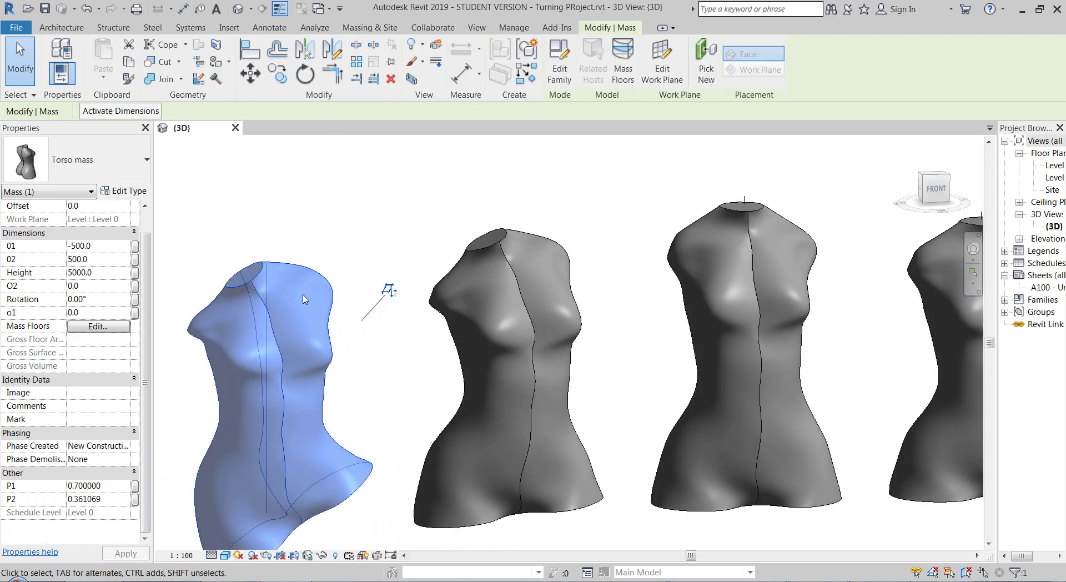
Inspect the neck and base of the slanted end torso mass together with its offset parameters
{"action": "scroll", "coordinate": [303, 299], "scroll_direction": "down", "scroll_amount": 2}
{"action": "left_click", "coordinate": [307, 479]}
{"action": "scroll", "coordinate": [279, 254], "scroll_direction": "up", "scroll_amount": 2}
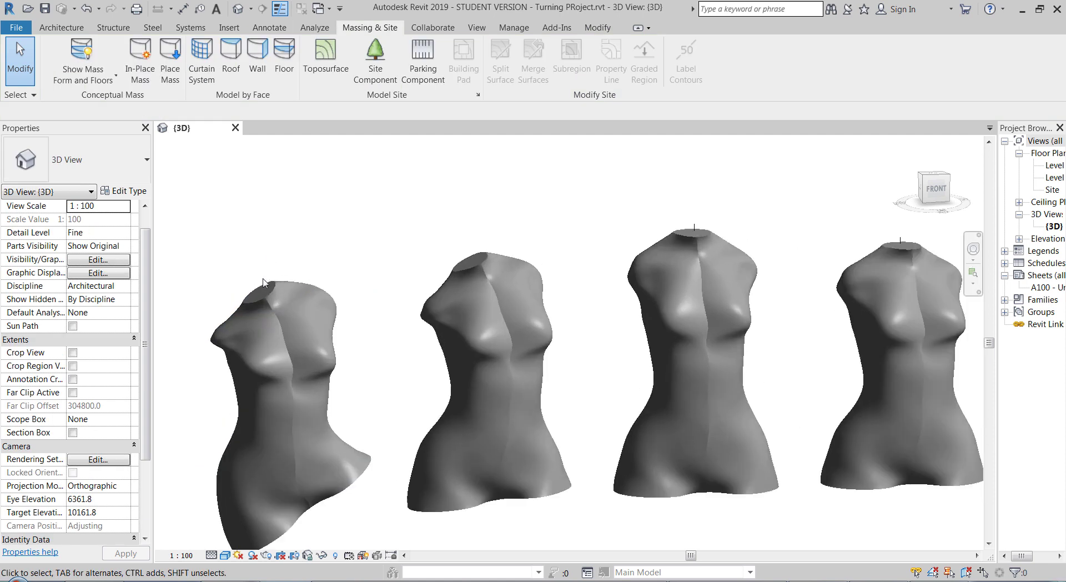
{"action": "left_click", "coordinate": [268, 298]}
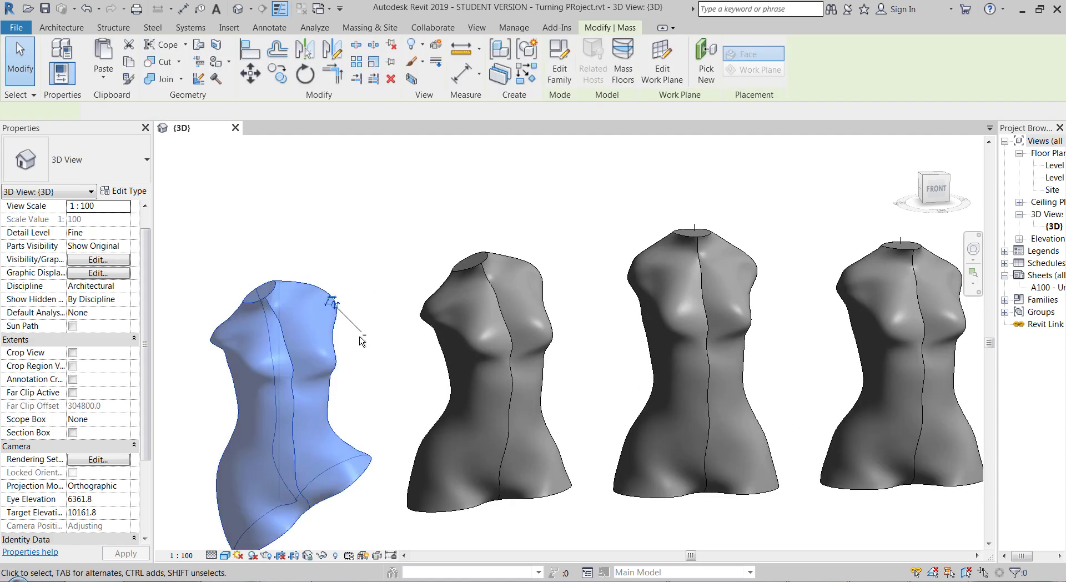
{"action": "mouse_move", "coordinate": [361, 340]}
{"action": "middle_mouse_down", "text": "shift"}
{"action": "mouse_move", "coordinate": [355, 322]}
{"action": "mouse_move", "coordinate": [366, 354]}
{"action": "middle_mouse_up", "text": "shift"}
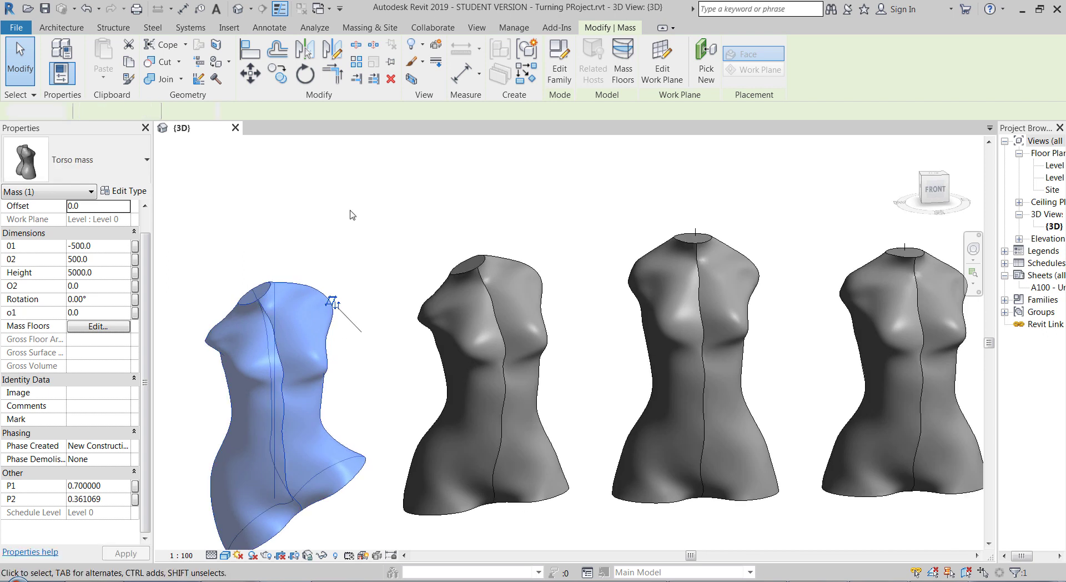
{"action": "left_click", "coordinate": [350, 215]}
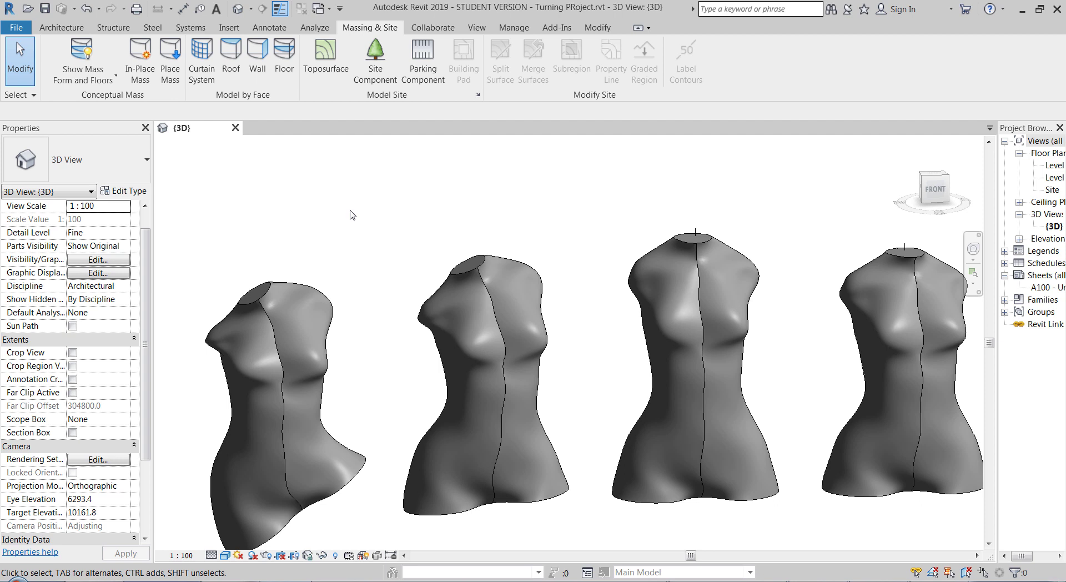
{"action": "left_click", "coordinate": [256, 290]}
{"action": "scroll", "coordinate": [261, 272], "scroll_direction": "down", "scroll_amount": 3}
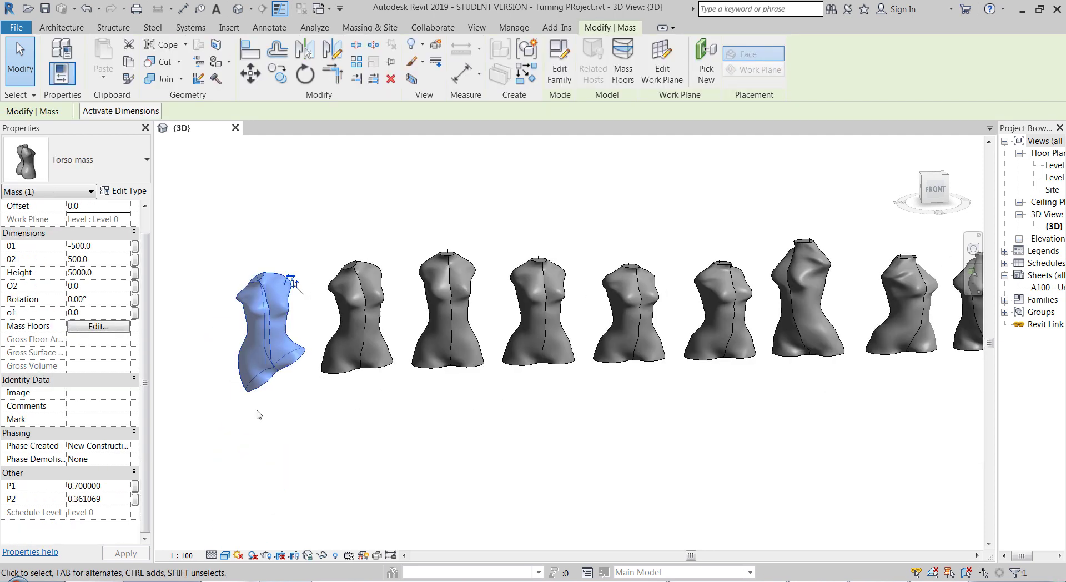
Select the tallest torso mass and compare it with the whole row from raised and level angles
{"action": "scroll", "coordinate": [287, 444], "scroll_direction": "down", "scroll_amount": 1}
{"action": "scroll", "coordinate": [535, 428], "scroll_direction": "up", "scroll_amount": 5}
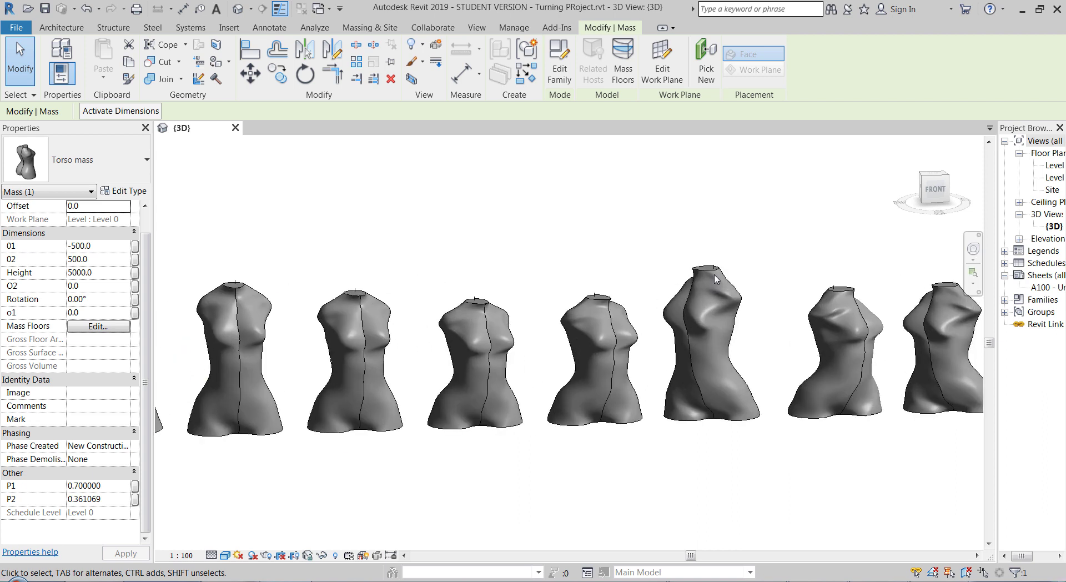
{"action": "left_click", "coordinate": [715, 279]}
{"action": "middle_click_drag", "start_coordinate": [818, 302], "coordinate": [791, 450], "text": "shift"}
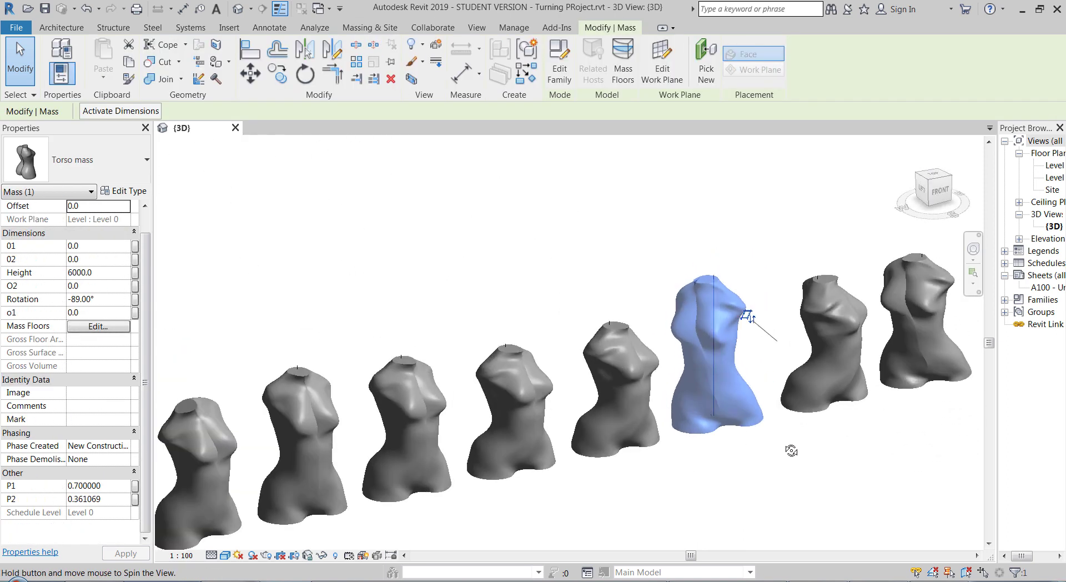
{"action": "scroll", "coordinate": [350, 266], "scroll_direction": "down", "scroll_amount": 3}
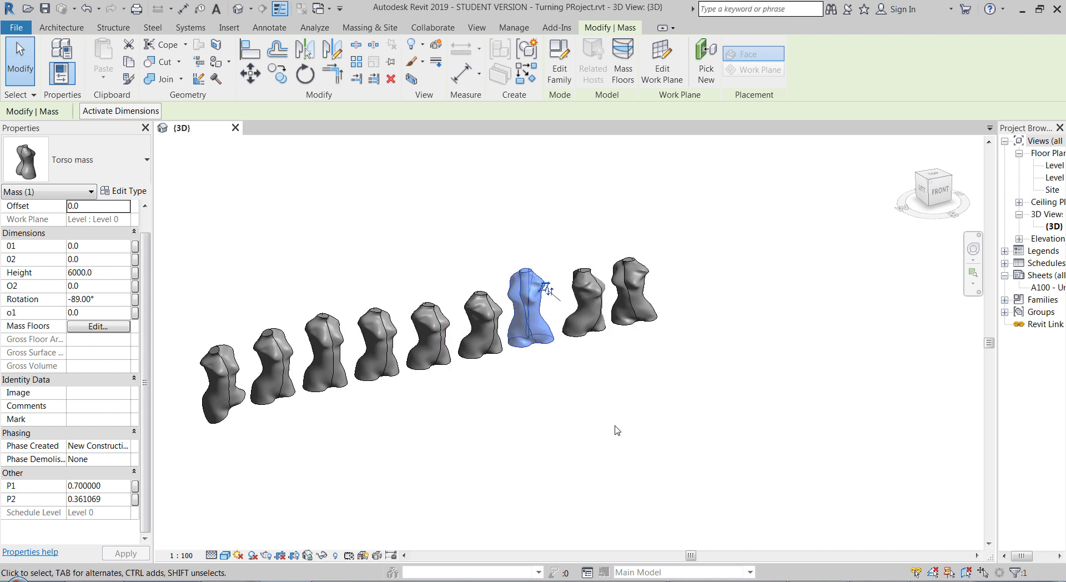
{"action": "middle_click_drag", "start_coordinate": [613, 428], "coordinate": [633, 340], "text": "shift"}
{"action": "scroll", "coordinate": [468, 243], "scroll_direction": "up", "scroll_amount": 4}
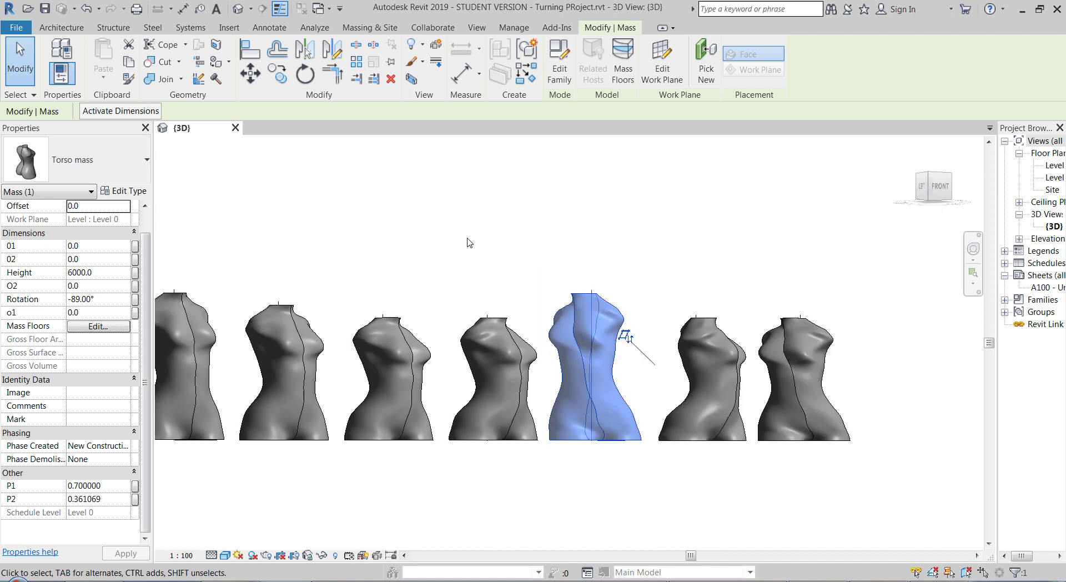
Check the instance properties of the two torso masses before the tallest one, then clear the selection
{"action": "left_click", "coordinate": [491, 327]}
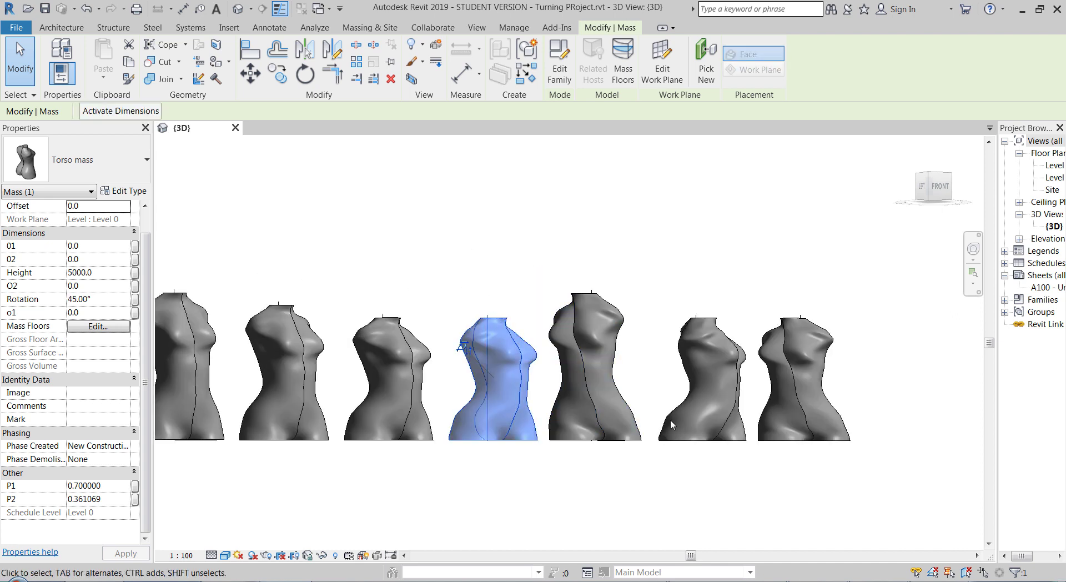
{"action": "left_click", "coordinate": [674, 465]}
{"action": "middle_click_drag", "start_coordinate": [698, 491], "coordinate": [589, 516], "text": "shift"}
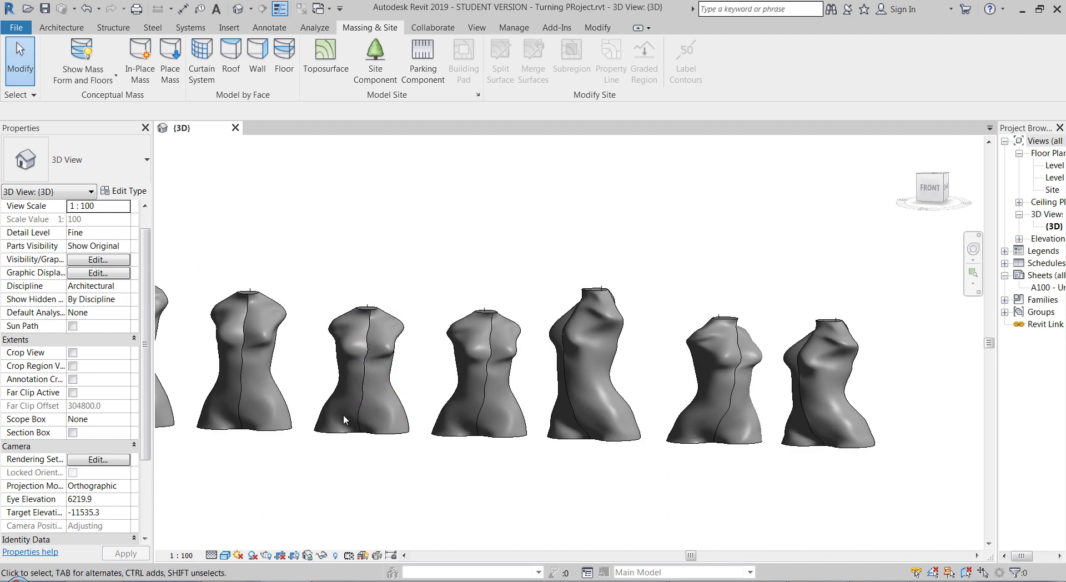
{"action": "scroll", "coordinate": [366, 430], "scroll_direction": "up", "scroll_amount": 3}
{"action": "left_click", "coordinate": [447, 433]}
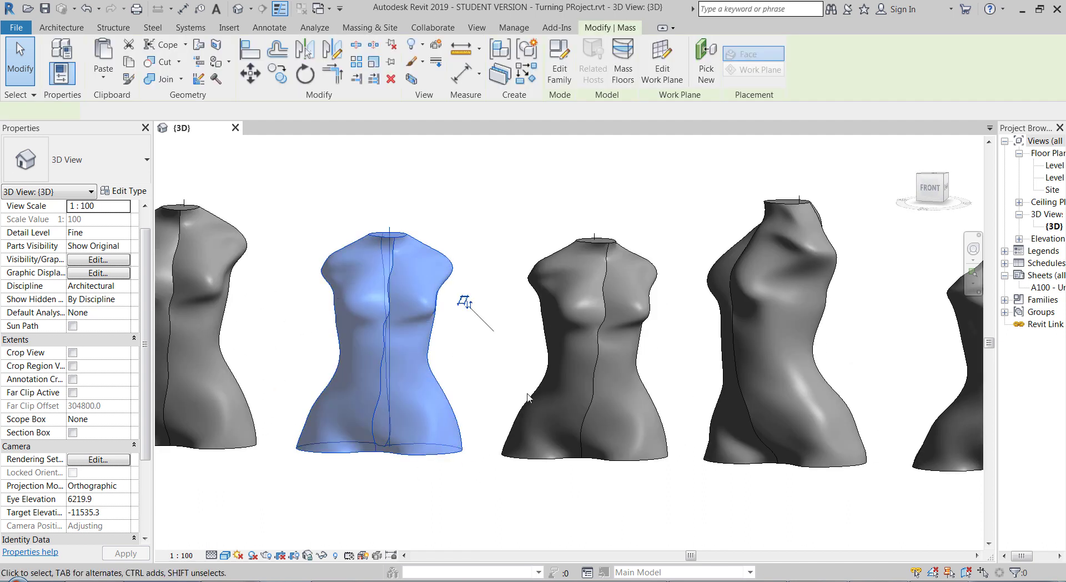
{"action": "left_click", "coordinate": [588, 247]}
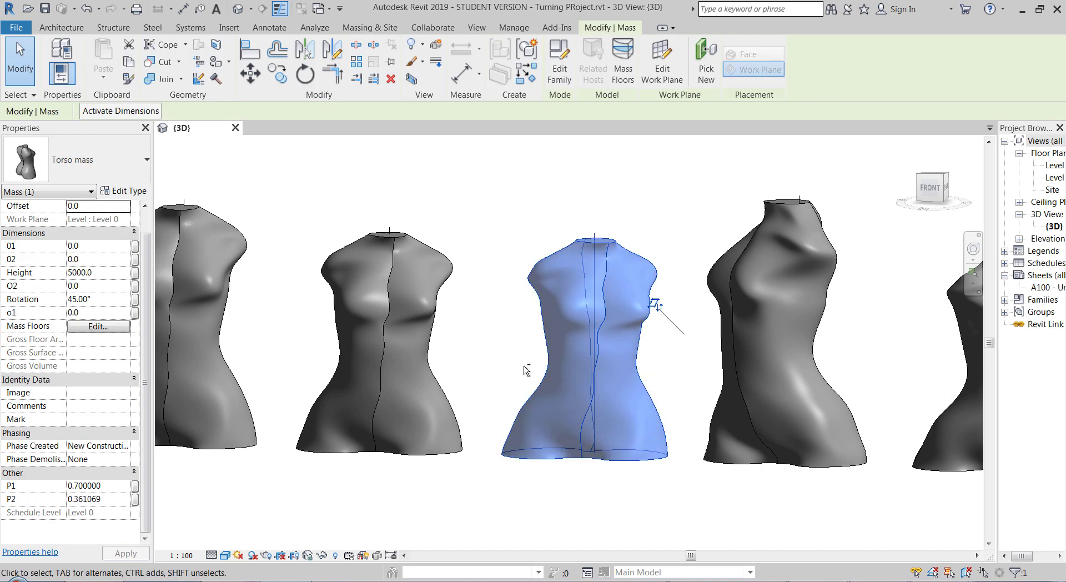
{"action": "middle_click_drag", "start_coordinate": [527, 371], "coordinate": [578, 250], "text": "shift"}
{"action": "left_click", "coordinate": [526, 250]}
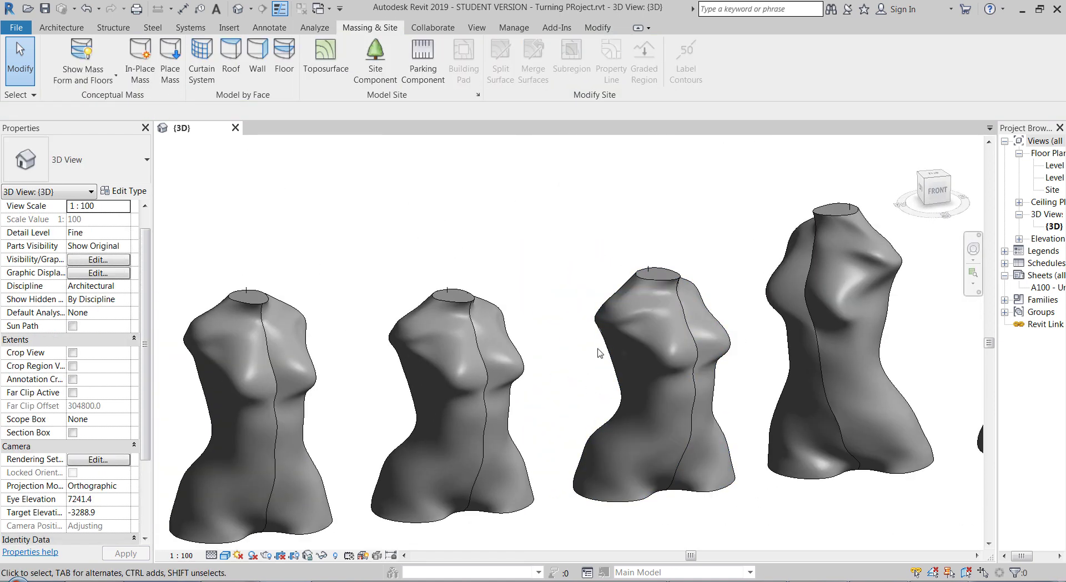
View the whole row of torso masses from the front and compare their twists
{"action": "mouse_move", "coordinate": [596, 350]}
{"action": "middle_mouse_down", "text": "shift"}
{"action": "mouse_move", "coordinate": [596, 328]}
{"action": "mouse_move", "coordinate": [578, 342]}
{"action": "middle_mouse_up", "text": "shift"}
{"action": "scroll", "coordinate": [510, 334], "scroll_direction": "down", "scroll_amount": 3}
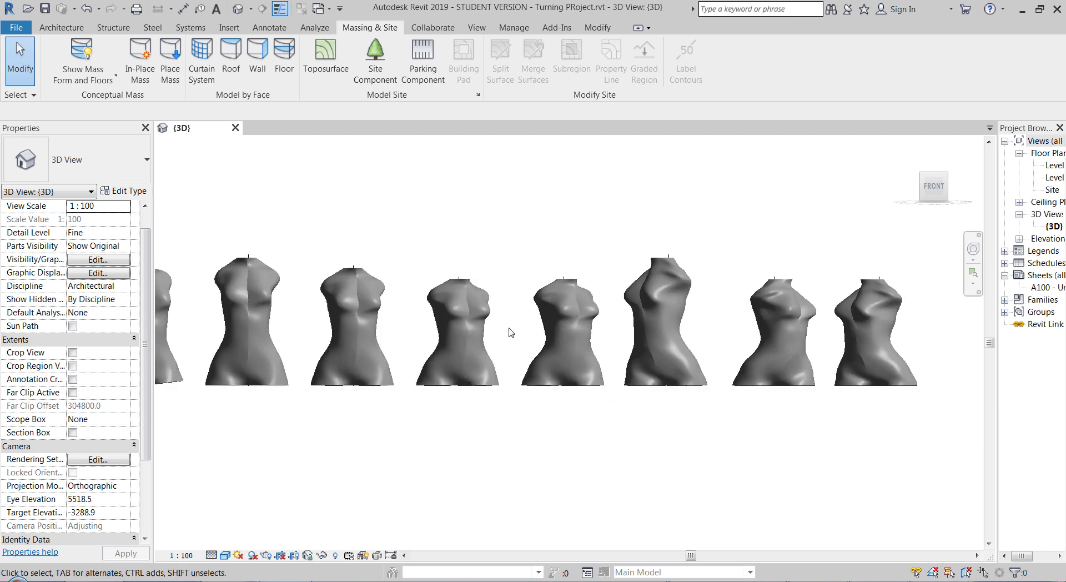
{"action": "middle_click_drag", "start_coordinate": [519, 394], "coordinate": [565, 455], "text": "shift"}
{"action": "scroll", "coordinate": [766, 349], "scroll_direction": "down", "scroll_amount": 3}
{"action": "scroll", "coordinate": [495, 231], "scroll_direction": "up", "scroll_amount": 3}
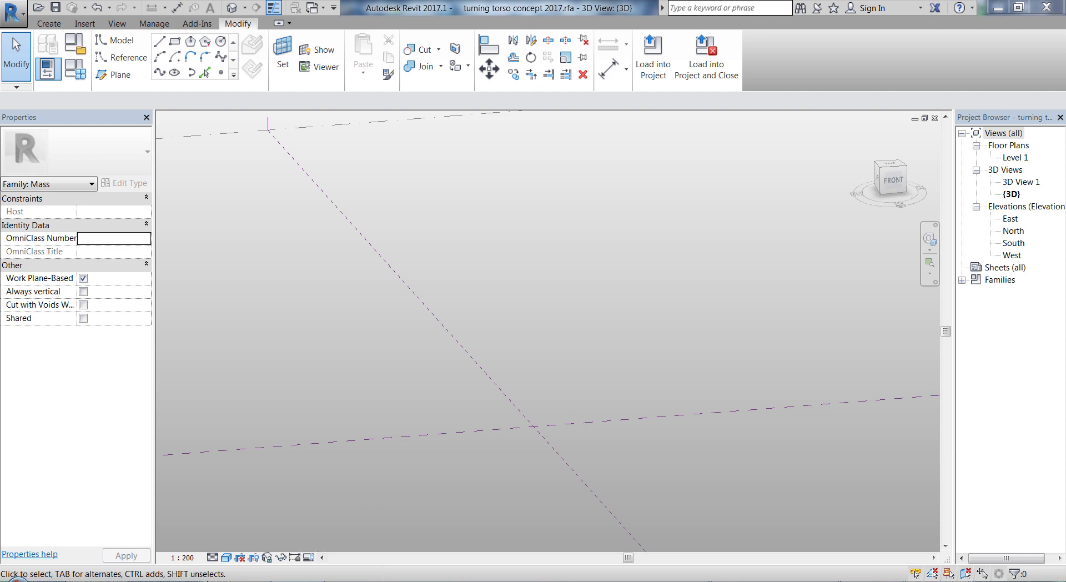
Switch to the browser and view the free human body models on Free3D
{"action": "key", "text": "alt+Tab"}
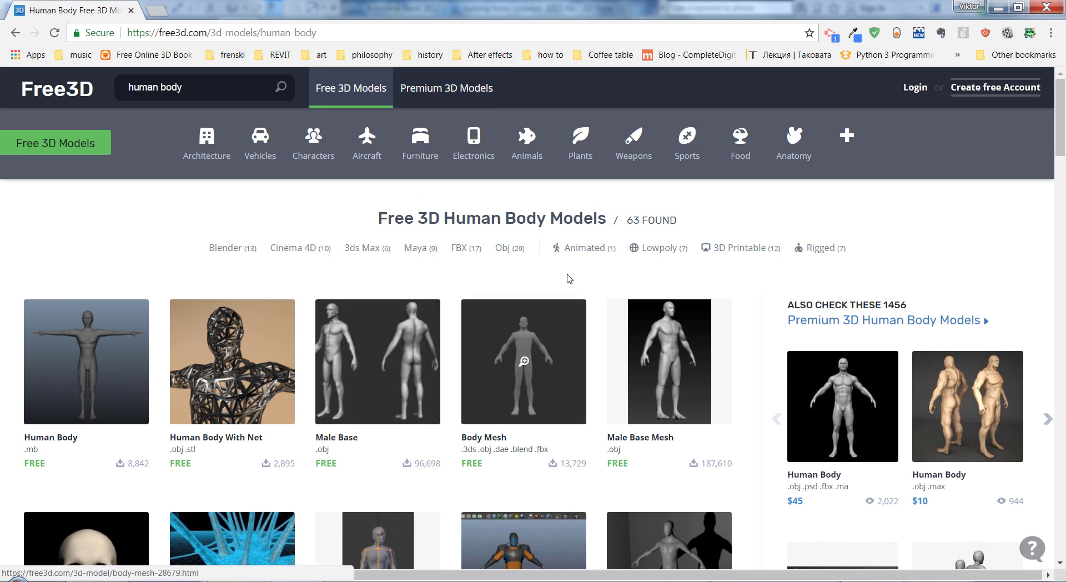
{"action": "left_click", "coordinate": [203, 89]}
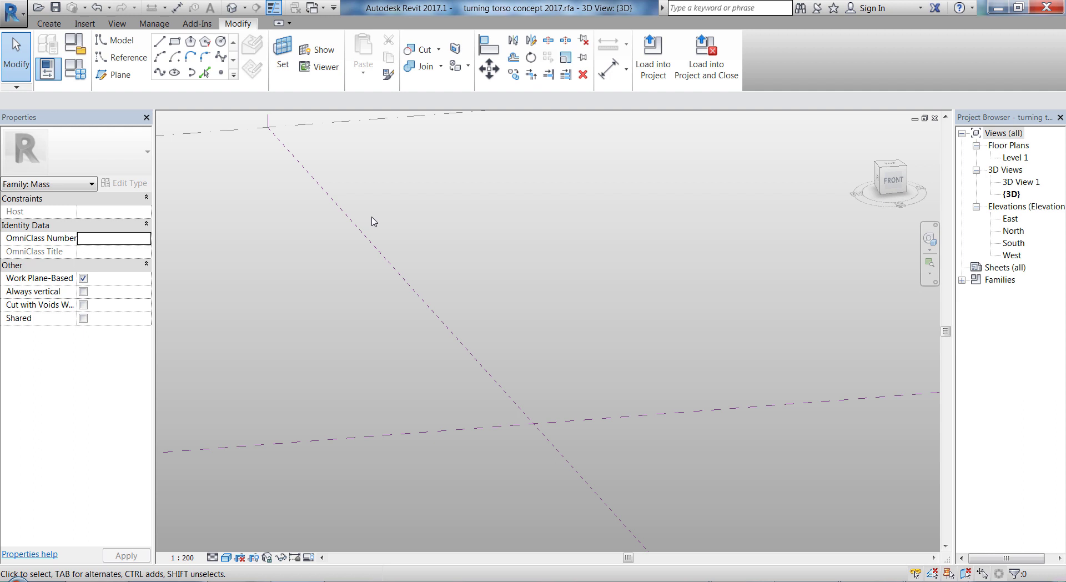
View the reference planes of the turning torso concept 2017 family and switch to the turning.dyn graph in Dynamo
{"action": "scroll", "coordinate": [616, 378], "scroll_direction": "down", "scroll_amount": 2}
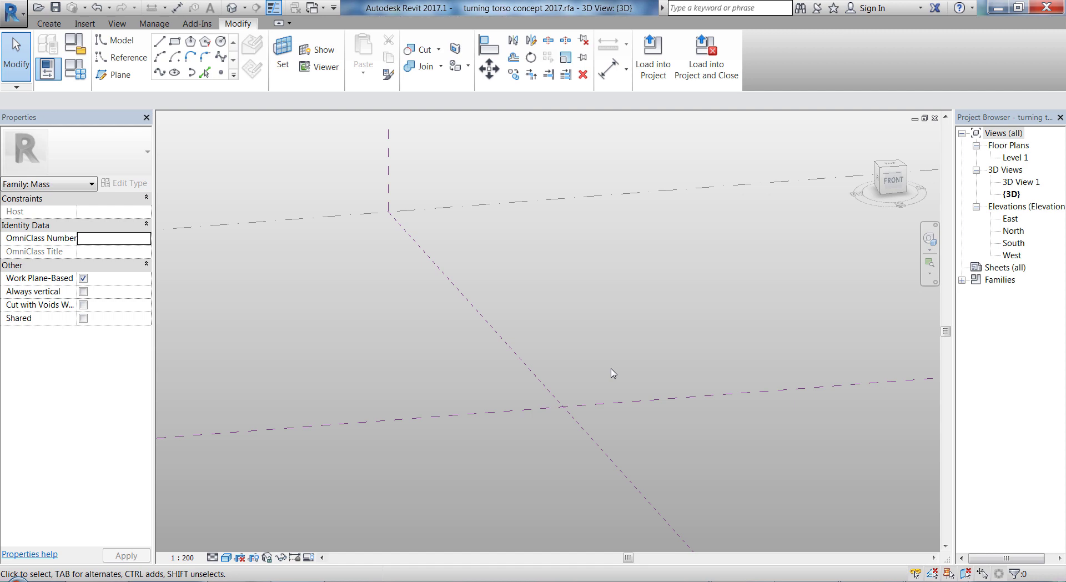
{"action": "left_click", "coordinate": [952, 581]}
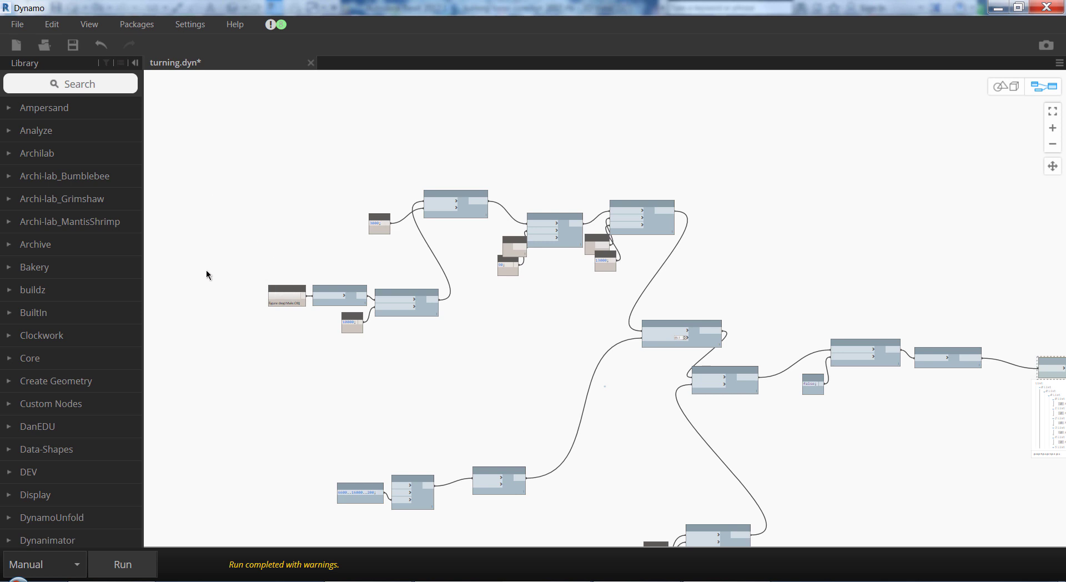
Expand the Mesh category of the MeshToolkit package in the node library
{"action": "scroll", "coordinate": [209, 277], "scroll_direction": "up", "scroll_amount": 3}
{"action": "scroll", "coordinate": [381, 278], "scroll_direction": "up", "scroll_amount": 1}
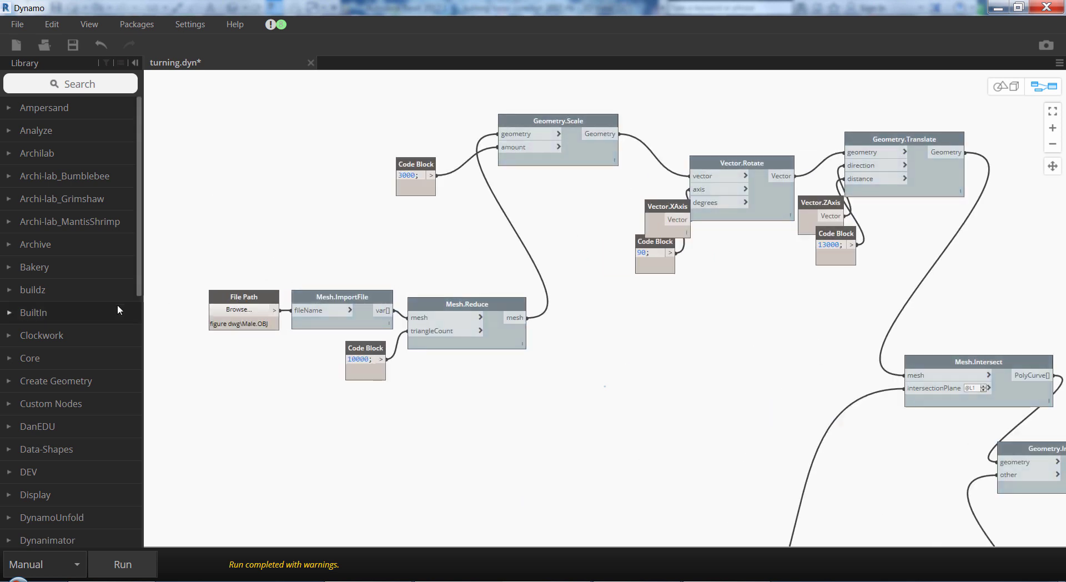
{"action": "scroll", "coordinate": [117, 305], "scroll_direction": "down", "scroll_amount": 5}
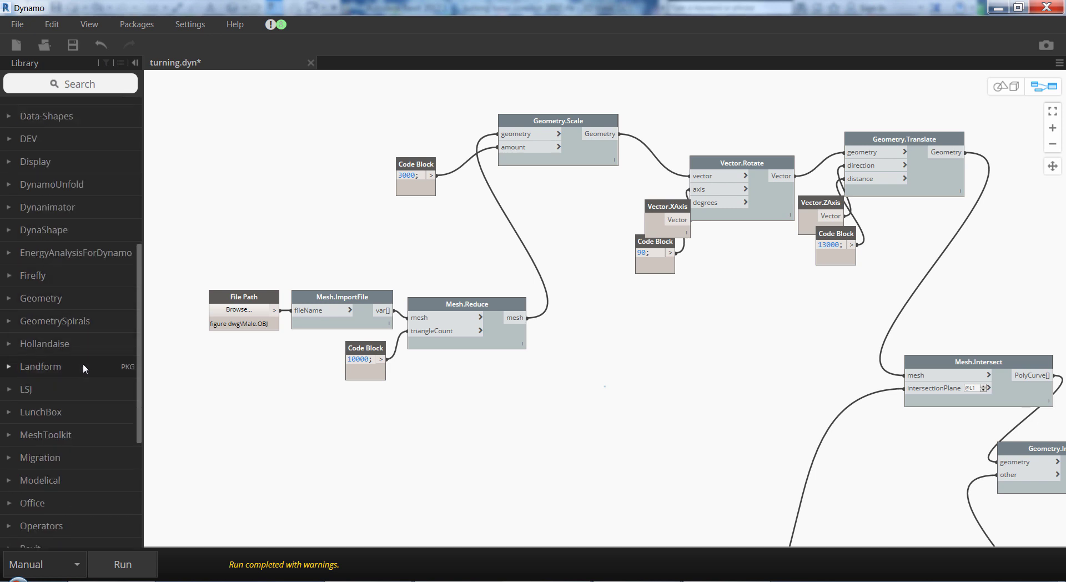
{"action": "scroll", "coordinate": [82, 363], "scroll_direction": "down", "scroll_amount": 3}
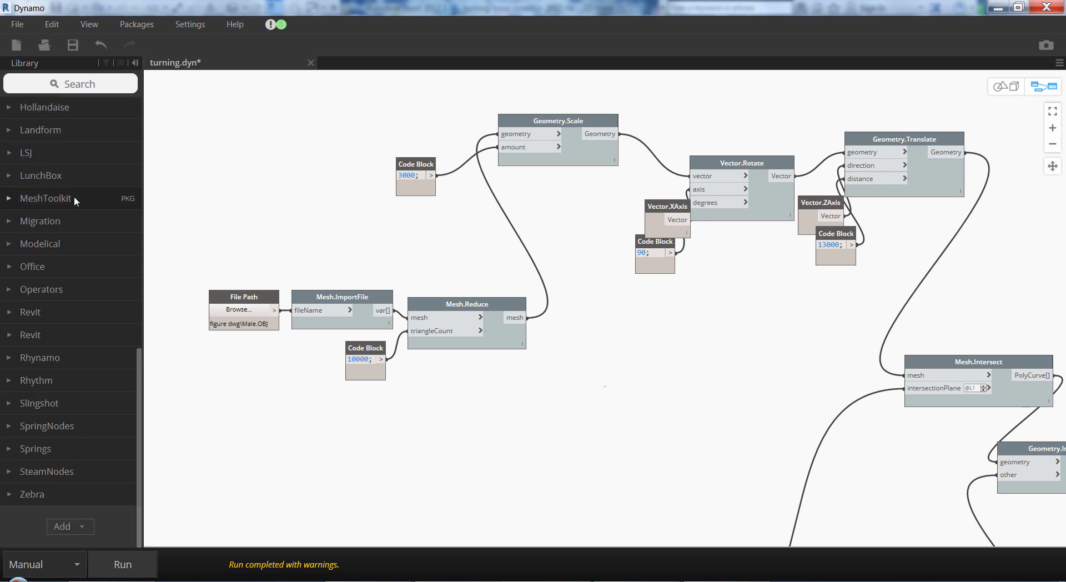
{"action": "left_click", "coordinate": [21, 197]}
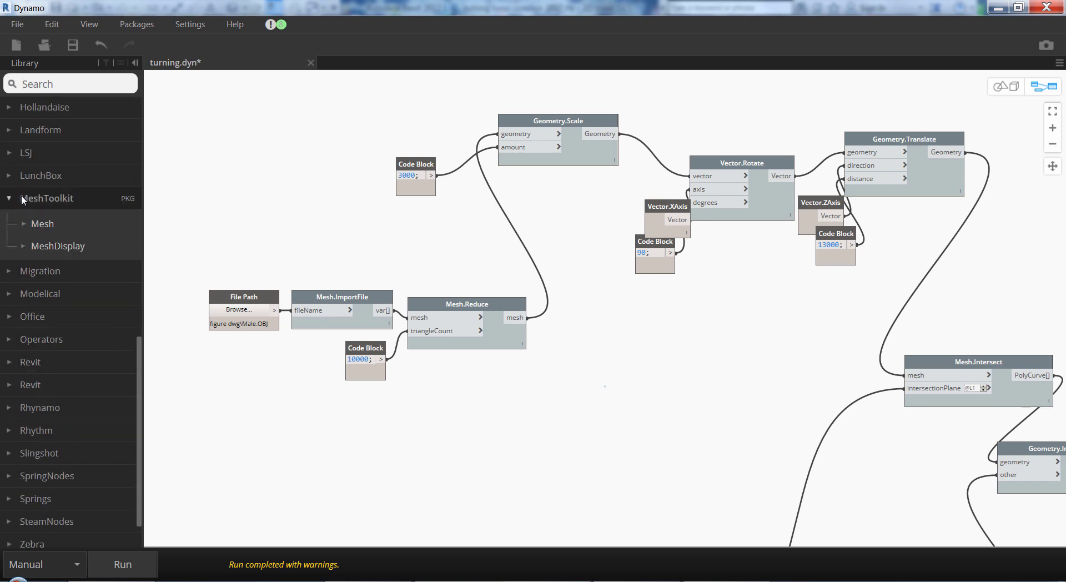
{"action": "left_click", "coordinate": [69, 226]}
Nudge the Mesh.ImportFile node, the Mesh.Reduce node and the 10000 code block slightly within the graph
{"action": "scroll", "coordinate": [265, 287], "scroll_direction": "up", "scroll_amount": 2}
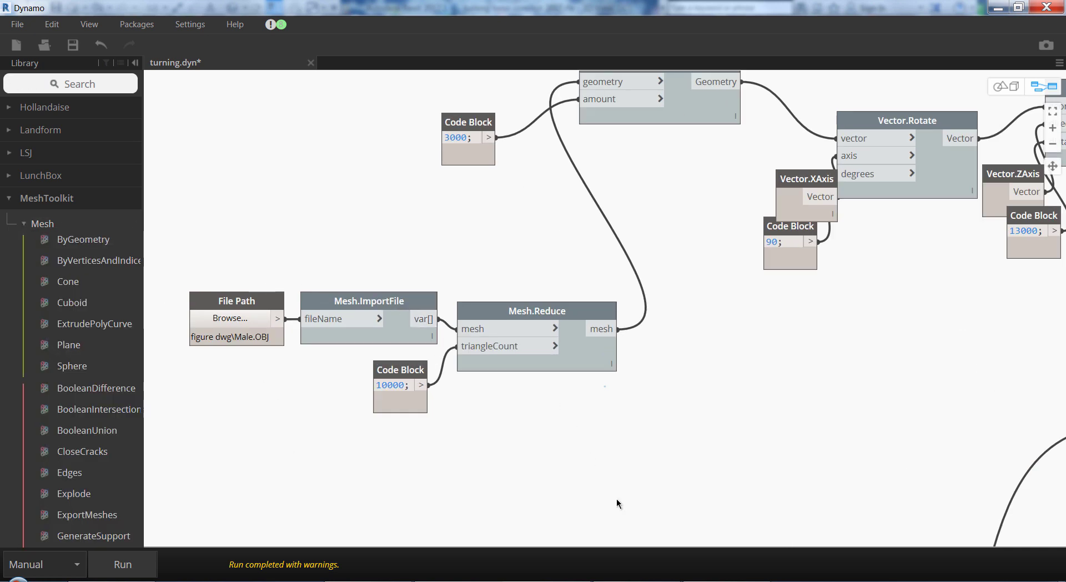
{"action": "left_click_drag", "start_coordinate": [377, 299], "coordinate": [372, 299]}
{"action": "left_click_drag", "start_coordinate": [527, 312], "coordinate": [520, 313]}
{"action": "mouse_move", "coordinate": [388, 370]}
{"action": "left_mouse_down"}
{"action": "mouse_move", "coordinate": [364, 373]}
{"action": "mouse_move", "coordinate": [387, 374]}
{"action": "left_mouse_up"}
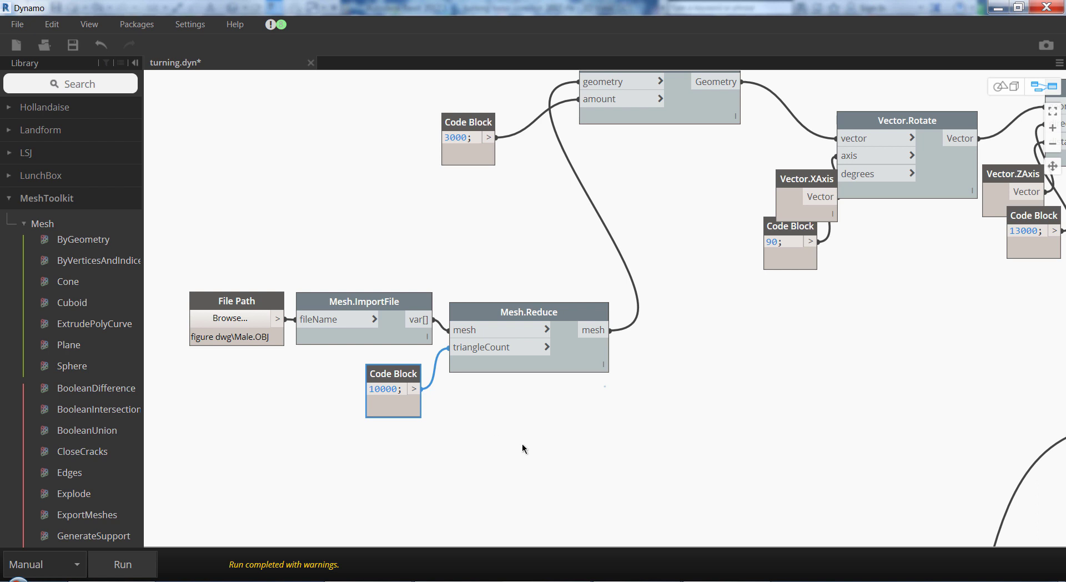
Move the Mesh.Intersect node slightly upward and to the right in the graph
{"action": "scroll", "coordinate": [498, 433], "scroll_direction": "down", "scroll_amount": 3}
{"action": "scroll", "coordinate": [389, 231], "scroll_direction": "down", "scroll_amount": 1}
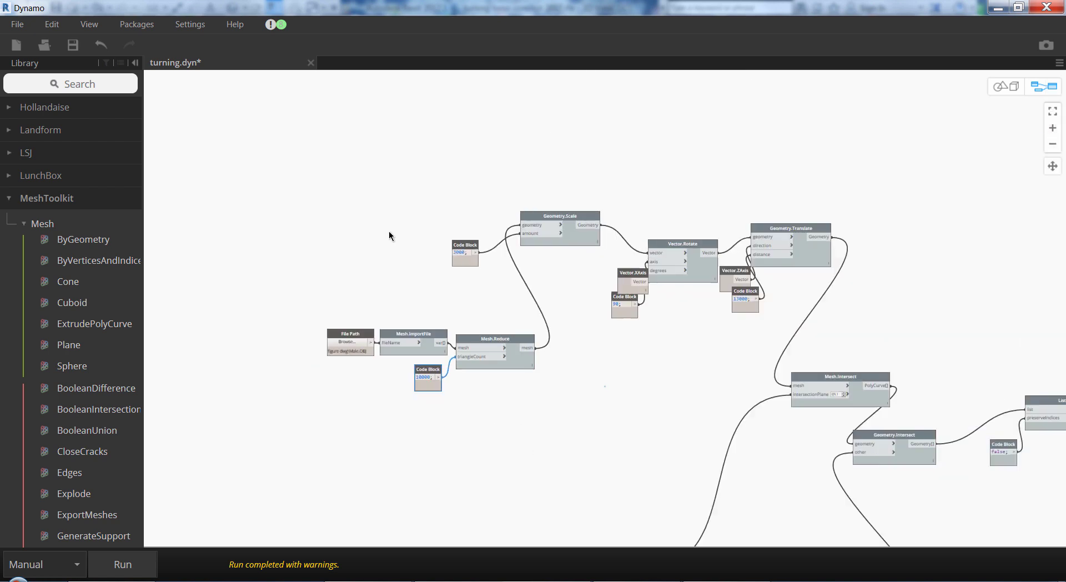
{"action": "scroll", "coordinate": [917, 371], "scroll_direction": "up", "scroll_amount": 6}
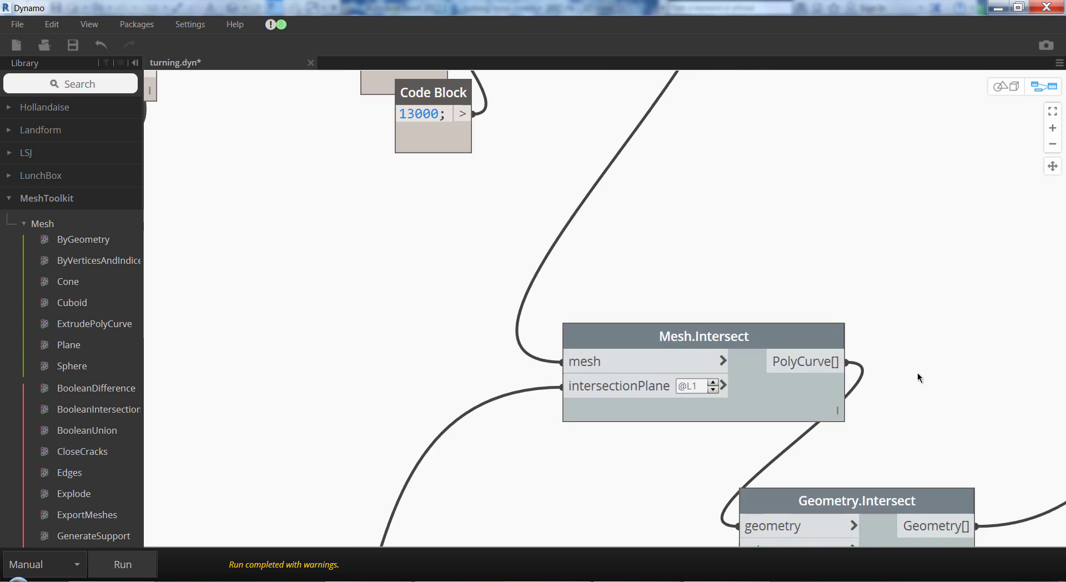
{"action": "left_click_drag", "start_coordinate": [727, 339], "coordinate": [733, 329]}
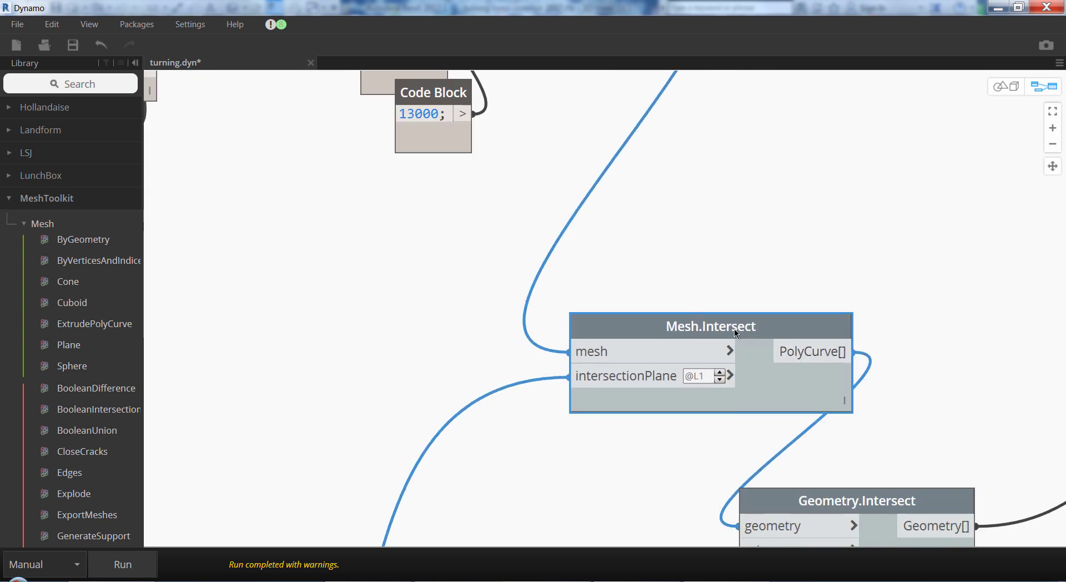
{"action": "scroll", "coordinate": [753, 294], "scroll_direction": "down", "scroll_amount": 2}
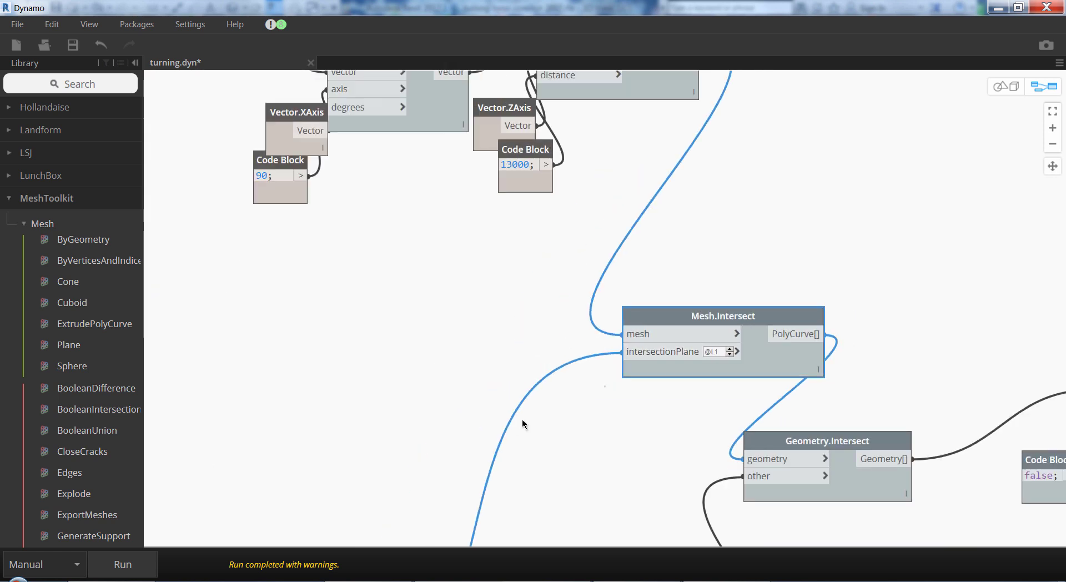
Shift the Geometry.Scale node slightly down and to the left, and turn on its geometry preview
{"action": "scroll", "coordinate": [887, 333], "scroll_direction": "down", "scroll_amount": 4}
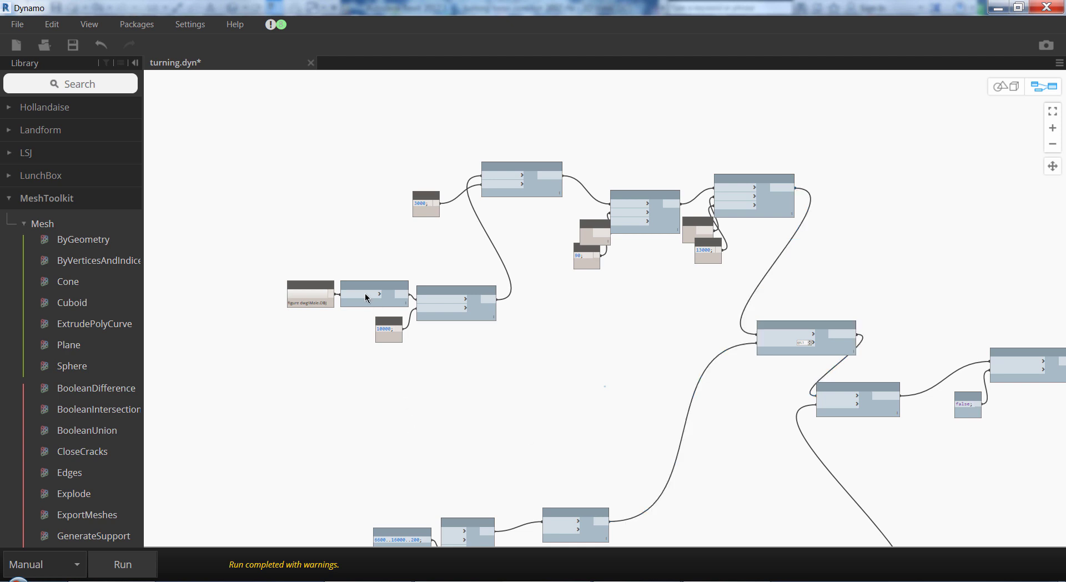
{"action": "scroll", "coordinate": [353, 274], "scroll_direction": "up", "scroll_amount": 3}
{"action": "scroll", "coordinate": [867, 475], "scroll_direction": "down", "scroll_amount": 1}
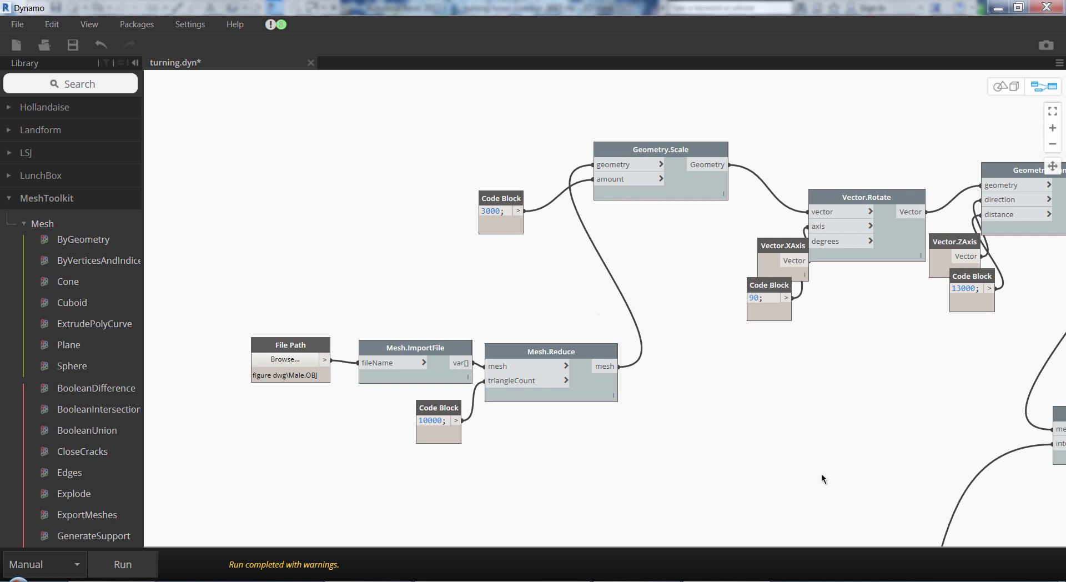
{"action": "left_click_drag", "start_coordinate": [671, 153], "coordinate": [657, 172]}
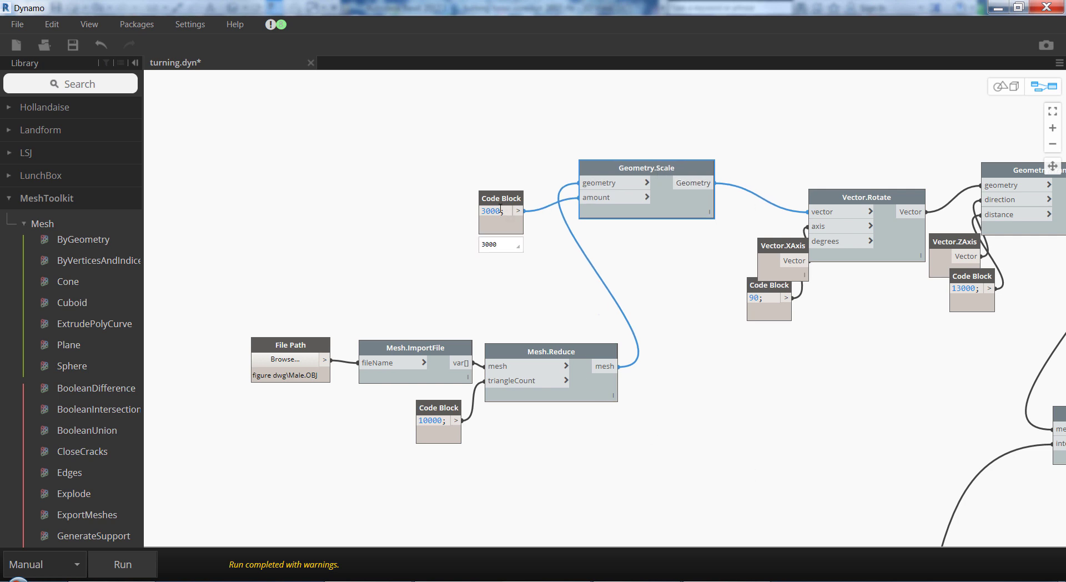
{"action": "right_click", "coordinate": [640, 172]}
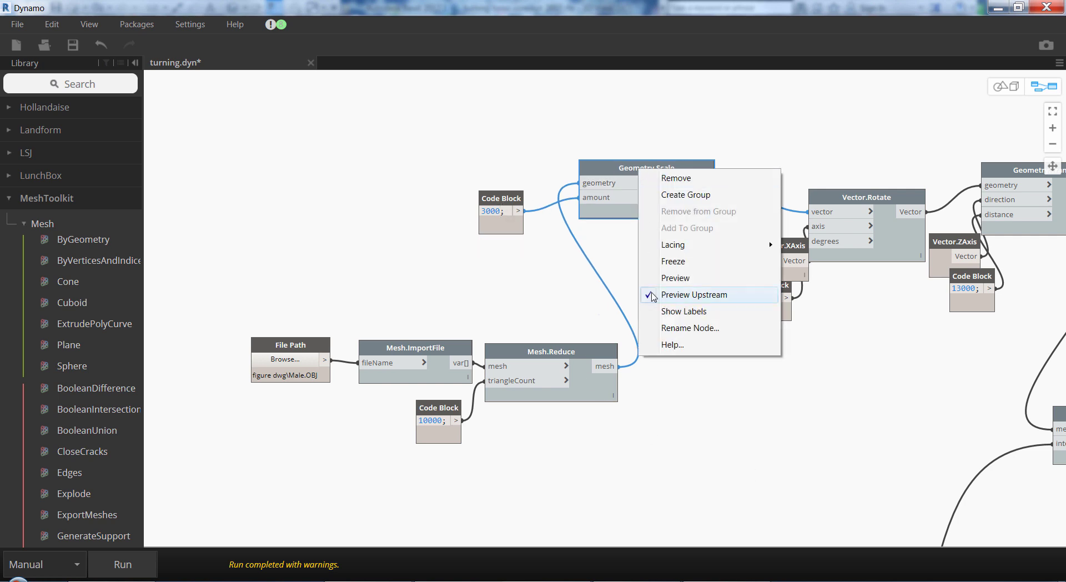
{"action": "left_click", "coordinate": [649, 279]}
{"action": "left_click", "coordinate": [652, 284]}
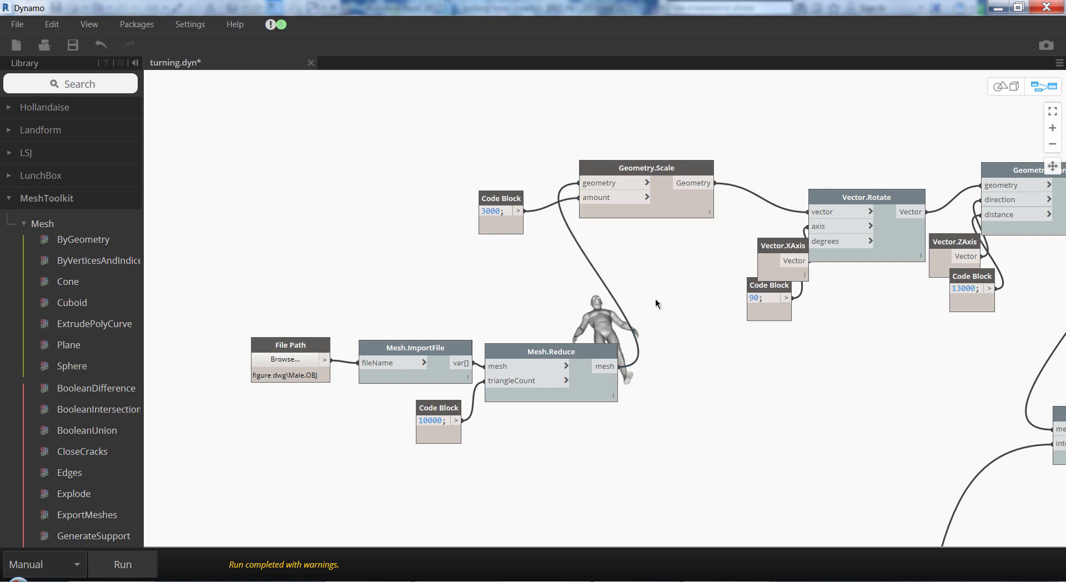
Examine the scaled body mesh up close in the 3D view and return to the node graph
{"action": "key", "text": "ctrl+b"}
{"action": "scroll", "coordinate": [578, 337], "scroll_direction": "up", "scroll_amount": 4}
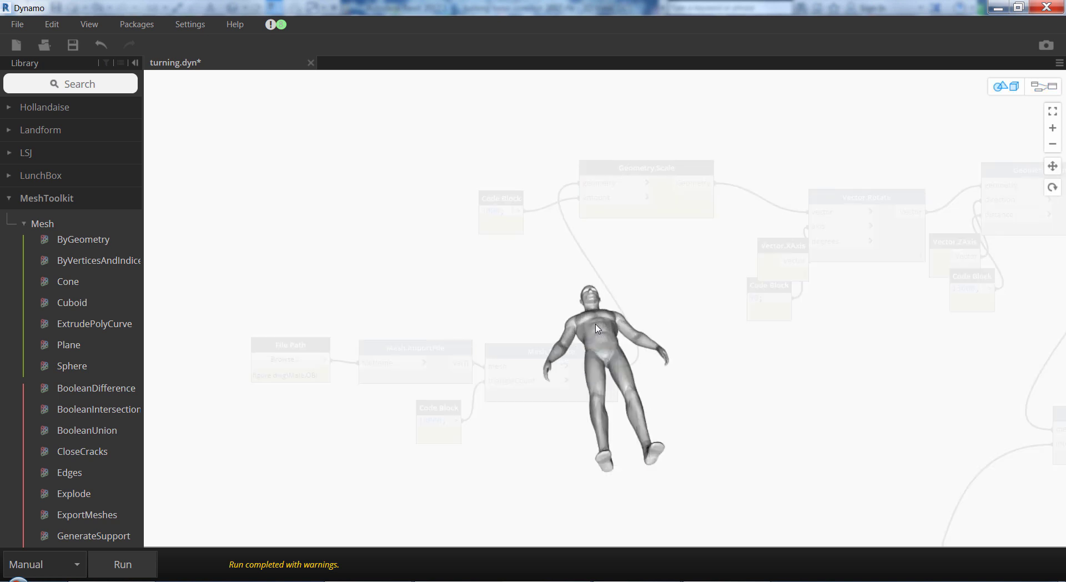
{"action": "scroll", "coordinate": [578, 337], "scroll_direction": "up", "scroll_amount": 3}
{"action": "key", "text": "ctrl+b"}
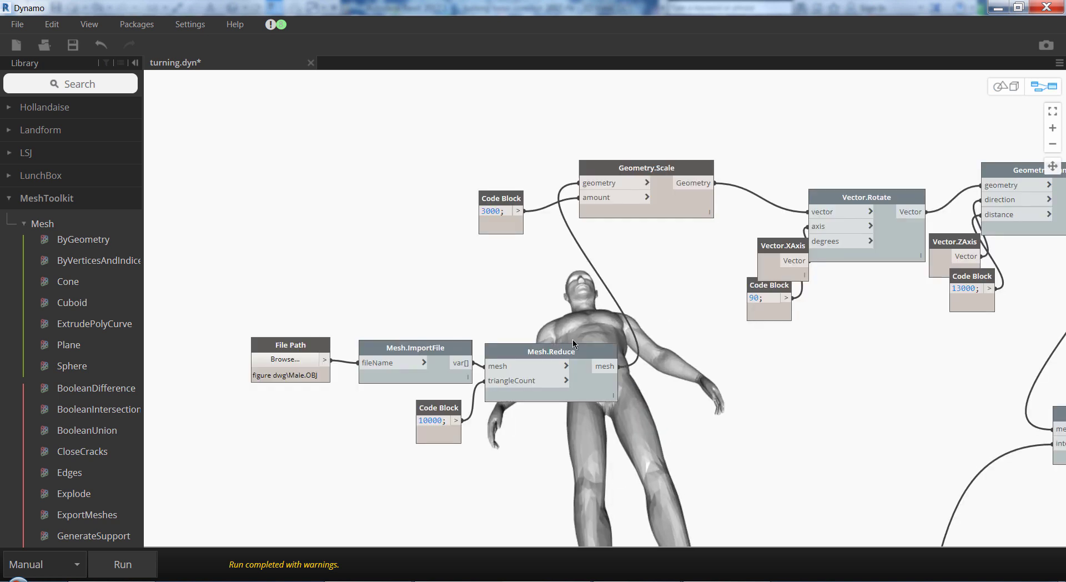
Shift the Mesh.Reduce node slightly up and to the right, and inspect the facets of the body mesh in the 3D view
{"action": "left_click_drag", "start_coordinate": [582, 351], "coordinate": [598, 345]}
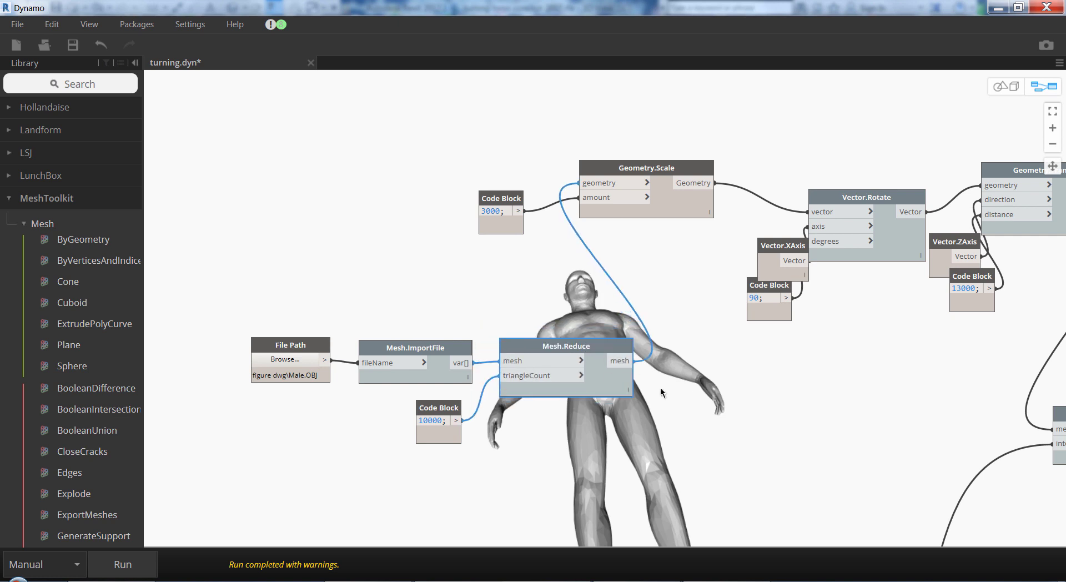
{"action": "mouse_move", "coordinate": [577, 378]}
{"action": "scroll", "coordinate": [334, 285], "scroll_direction": "down", "scroll_amount": 1}
{"action": "scroll", "coordinate": [539, 258], "scroll_direction": "up", "scroll_amount": 2}
{"action": "key", "text": "ctrl+b"}
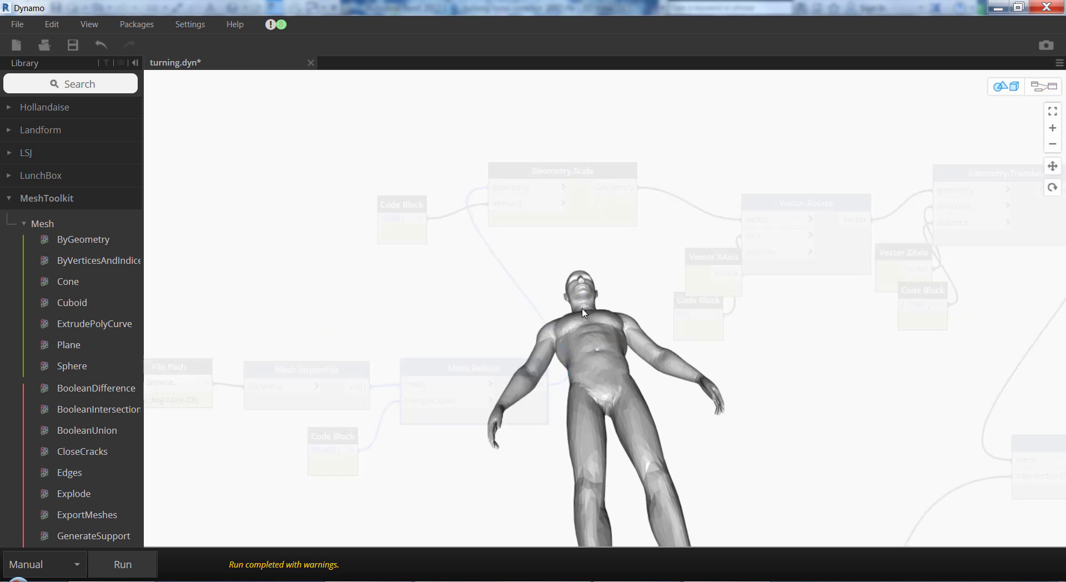
{"action": "scroll", "coordinate": [604, 325], "scroll_direction": "up", "scroll_amount": 4}
{"action": "scroll", "coordinate": [604, 325], "scroll_direction": "up", "scroll_amount": 2}
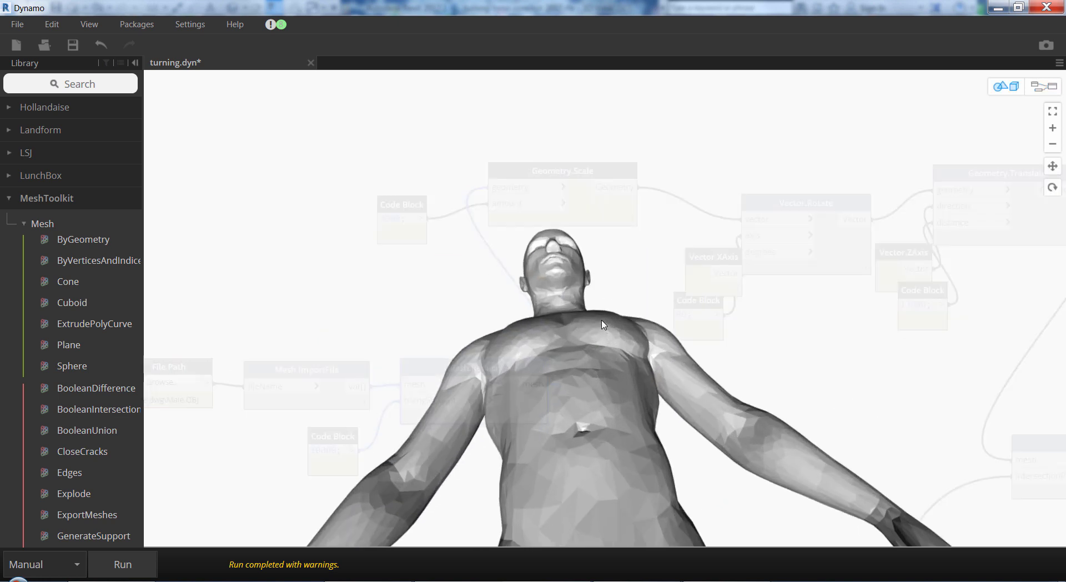
{"action": "scroll", "coordinate": [604, 325], "scroll_direction": "down", "scroll_amount": 3}
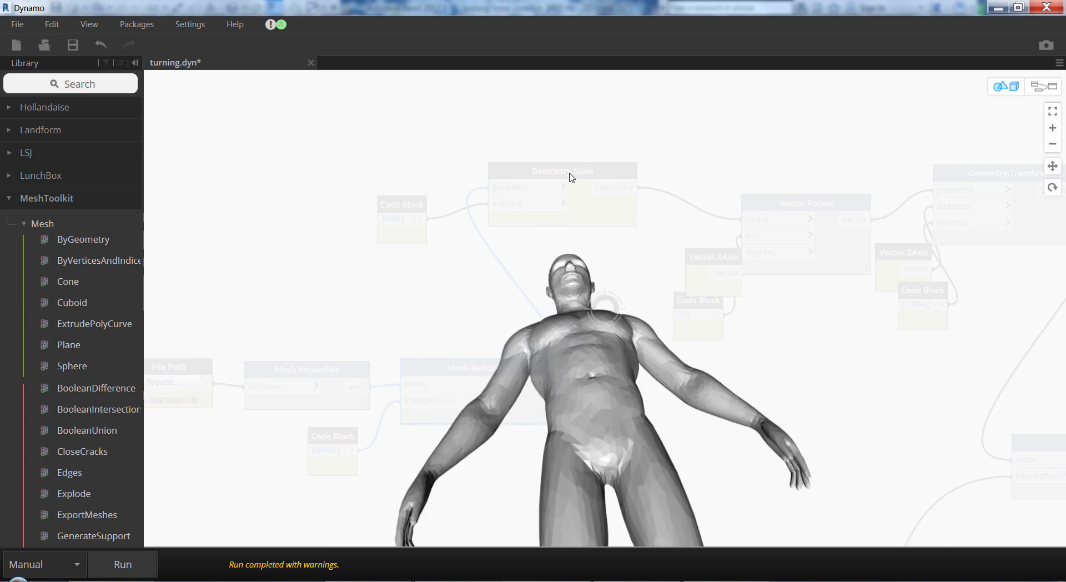
Return to the node graph and turn off the preview of the Geometry.Scale node
{"action": "right_click", "coordinate": [571, 175]}
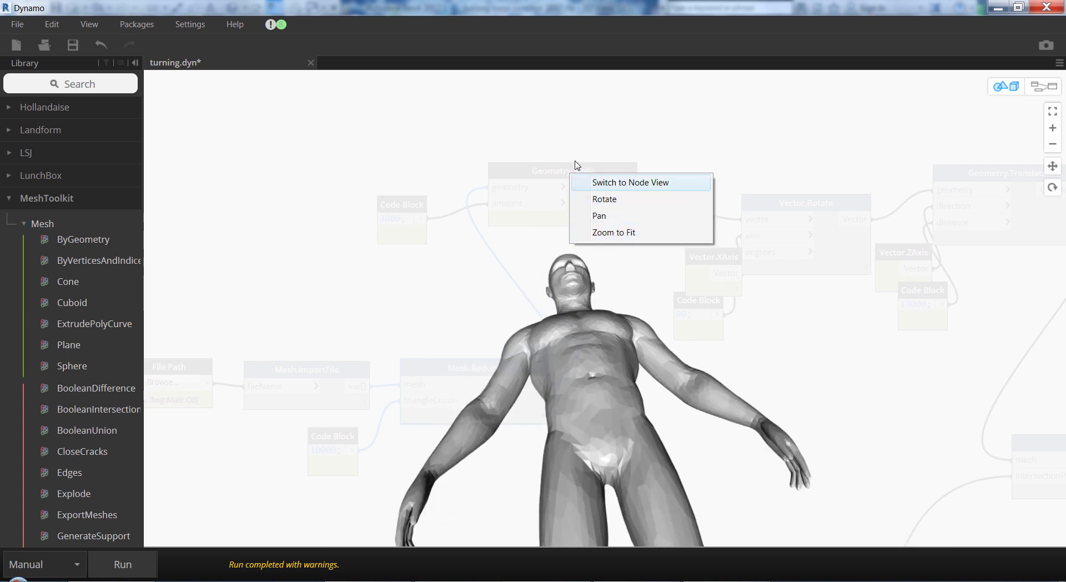
{"action": "right_click", "coordinate": [544, 171]}
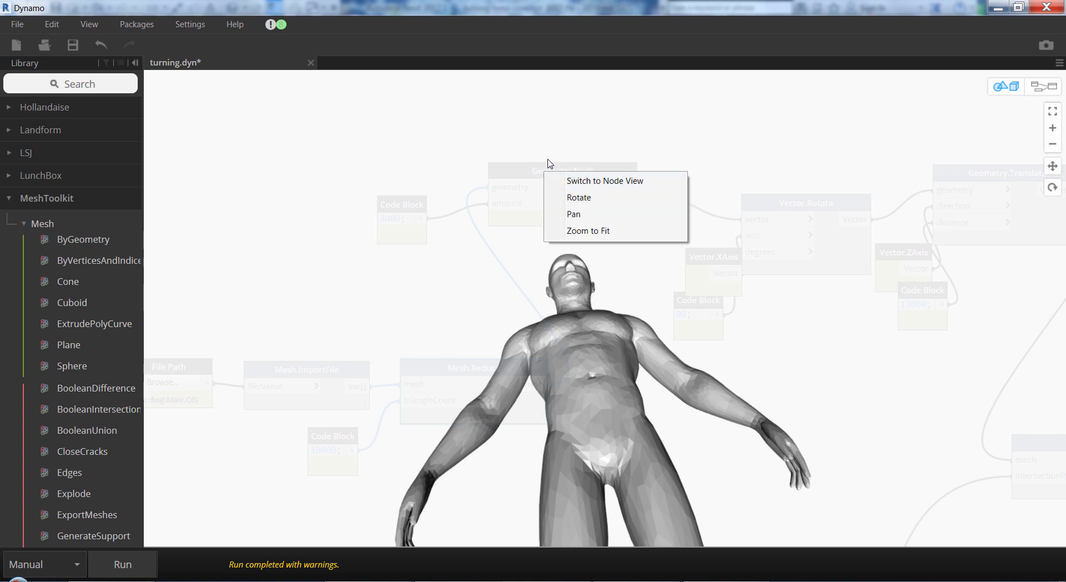
{"action": "left_click", "coordinate": [547, 148]}
{"action": "key", "text": "ctrl+b"}
{"action": "right_click", "coordinate": [556, 173]}
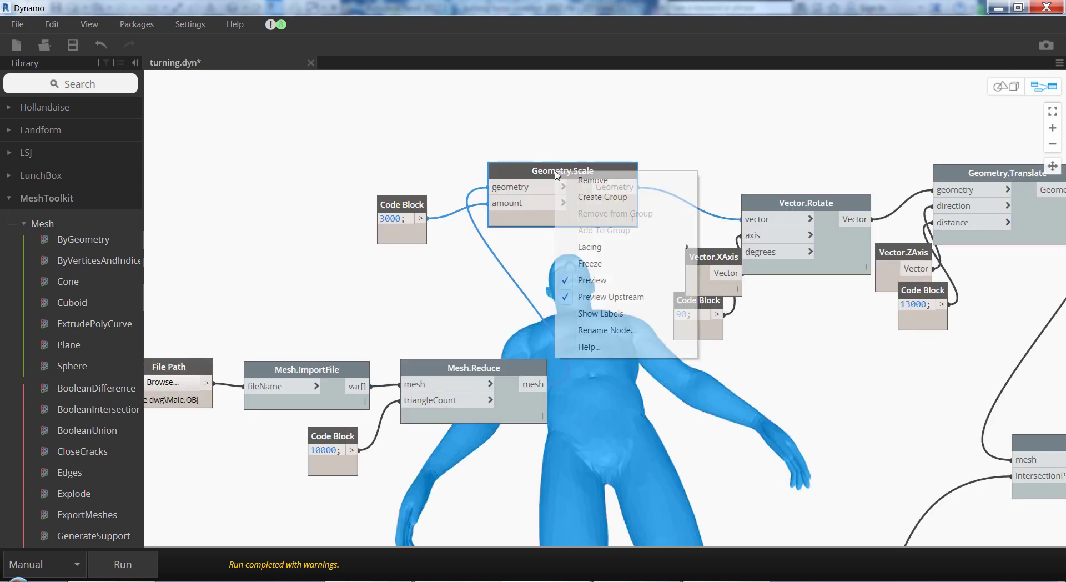
{"action": "left_click", "coordinate": [567, 280]}
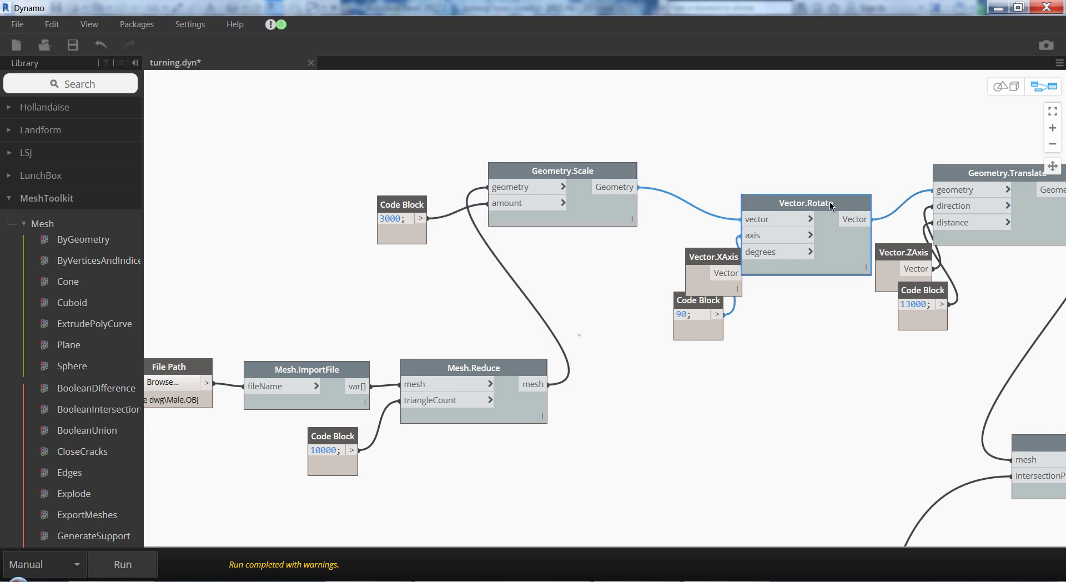
Turn on the preview of the Vector.Rotate node and view the rotated body from another angle in the 3D view
{"action": "right_click", "coordinate": [831, 204]}
{"action": "left_click", "coordinate": [844, 312]}
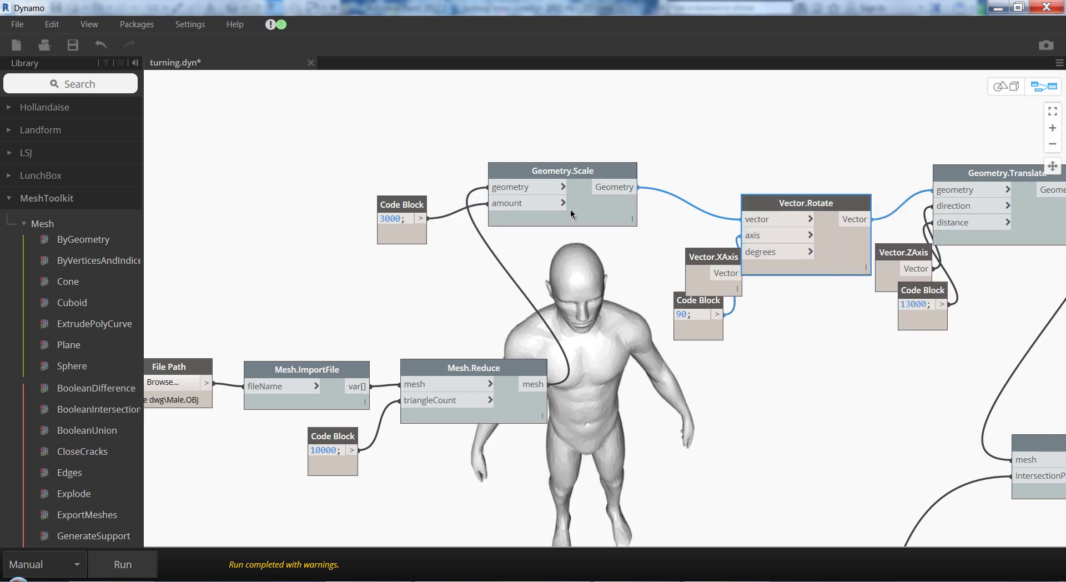
{"action": "key", "text": "ctrl+b"}
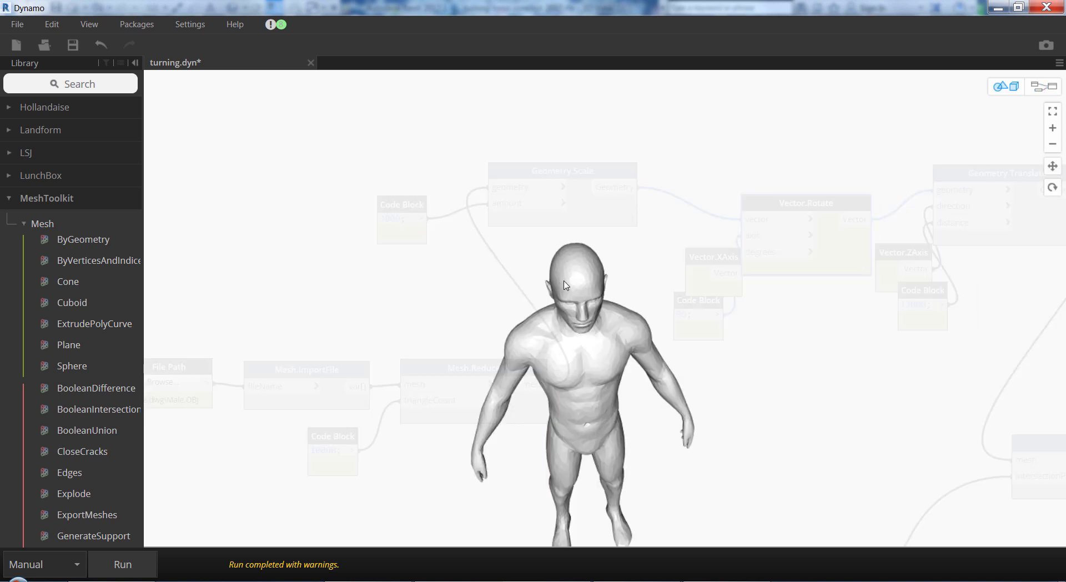
{"action": "scroll", "coordinate": [633, 455], "scroll_direction": "down", "scroll_amount": 3}
{"action": "mouse_move", "coordinate": [634, 455]}
{"action": "right_mouse_down"}
{"action": "mouse_move", "coordinate": [707, 404]}
{"action": "mouse_move", "coordinate": [644, 429]}
{"action": "right_mouse_up"}
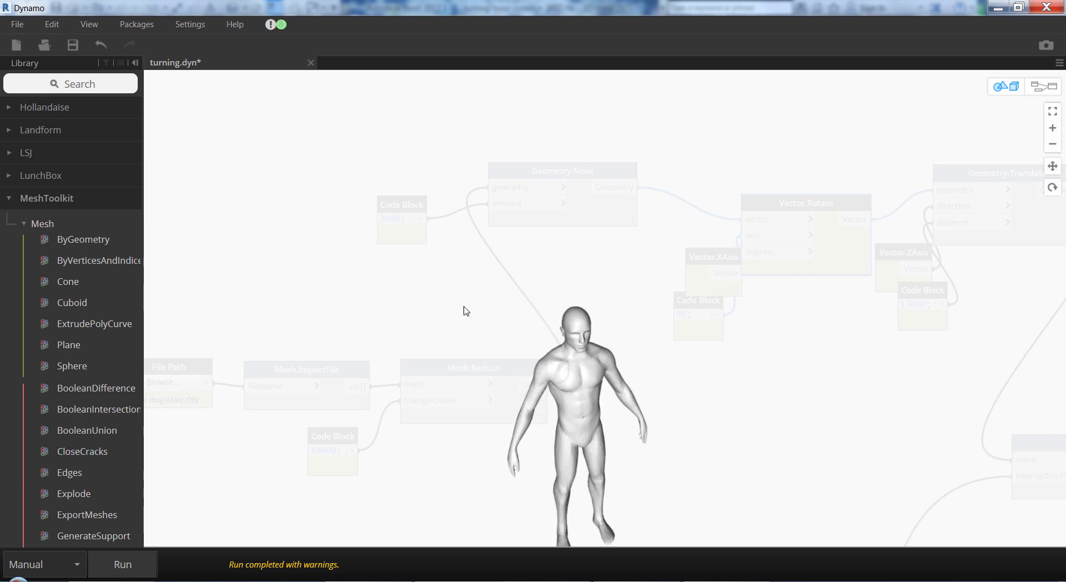
{"action": "key", "text": "ctrl+b"}
{"action": "right_click", "coordinate": [788, 211]}
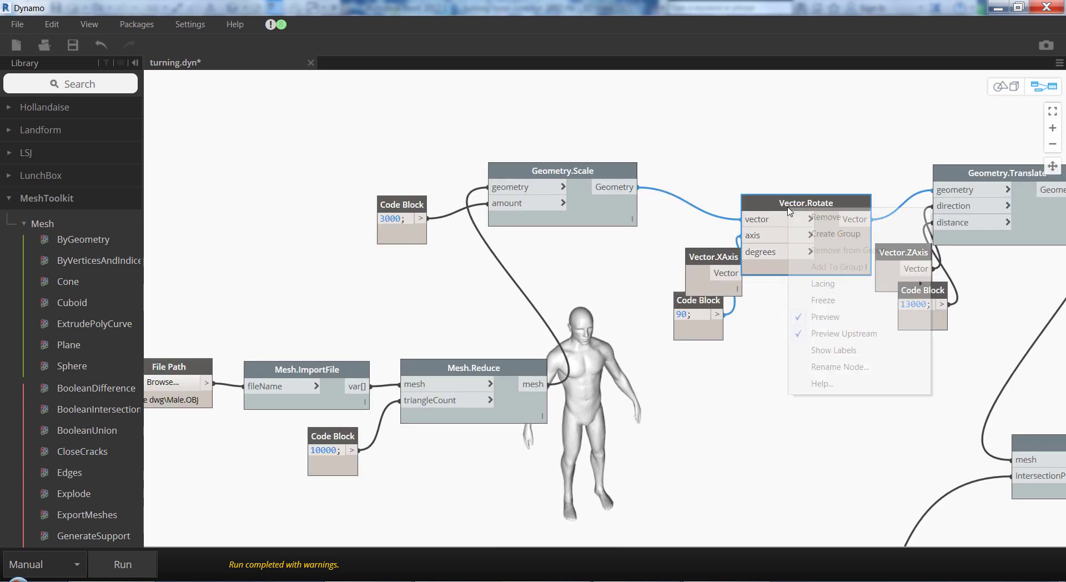
{"action": "left_click", "coordinate": [877, 147]}
Turn on the preview of the Geometry.Translate node
{"action": "scroll", "coordinate": [774, 151], "scroll_direction": "down", "scroll_amount": 2}
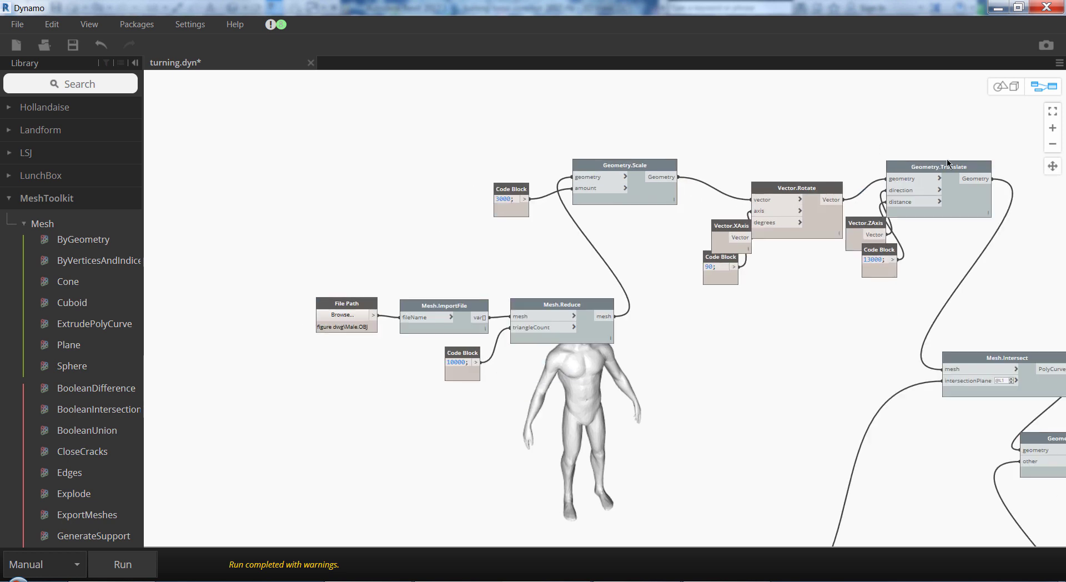
{"action": "scroll", "coordinate": [946, 166], "scroll_direction": "up", "scroll_amount": 4}
{"action": "left_click", "coordinate": [945, 174]}
{"action": "right_click", "coordinate": [944, 174]}
{"action": "left_click", "coordinate": [926, 282]}
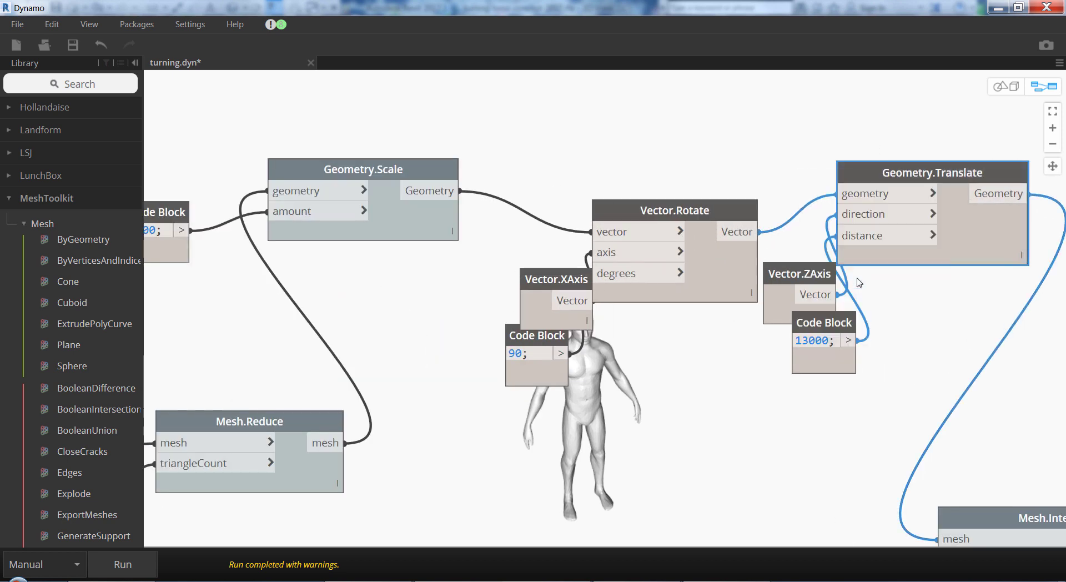
Turn off the previews of the Vector.Rotate node and the Geometry.Translate node that lifts the body
{"action": "scroll", "coordinate": [668, 394], "scroll_direction": "down", "scroll_amount": 2}
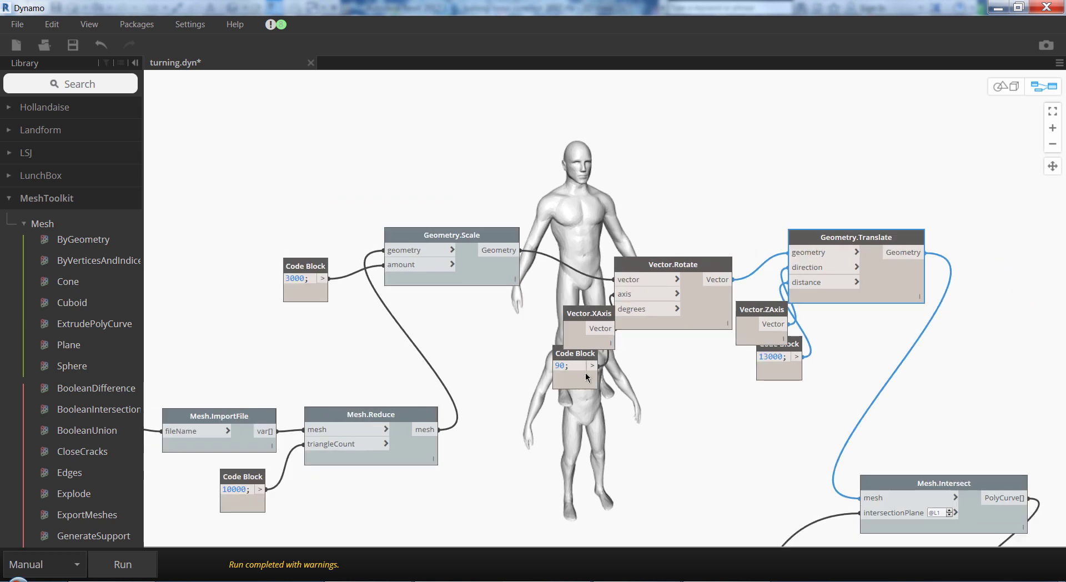
{"action": "right_click", "coordinate": [687, 266]}
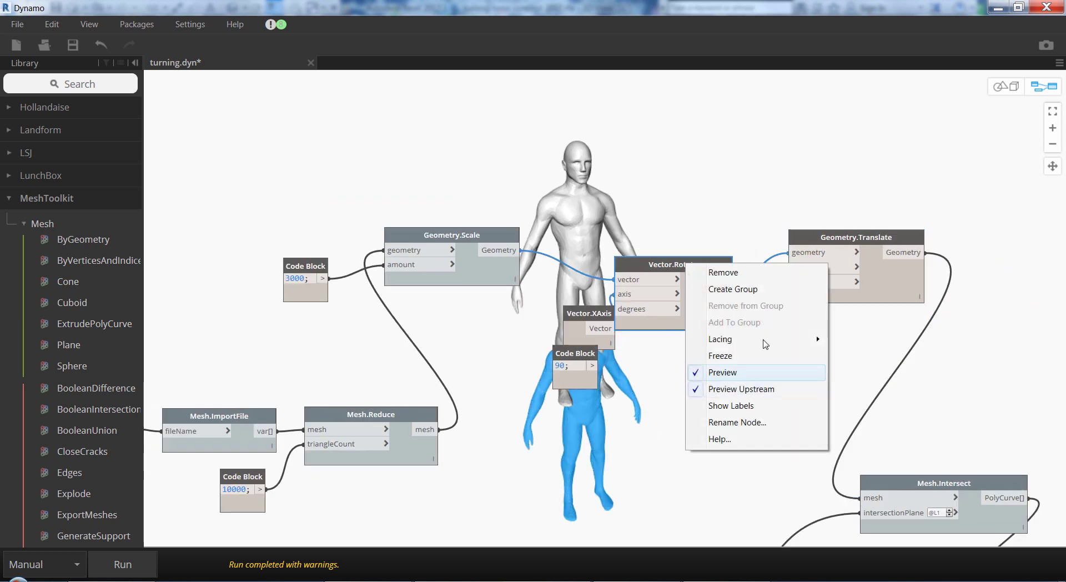
{"action": "left_click", "coordinate": [696, 372]}
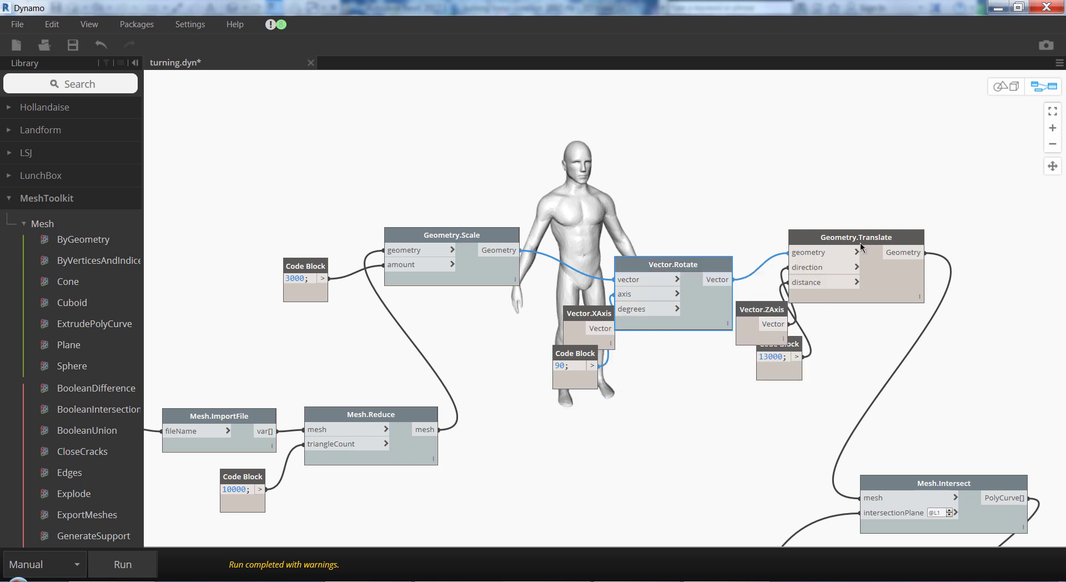
{"action": "right_click", "coordinate": [854, 239]}
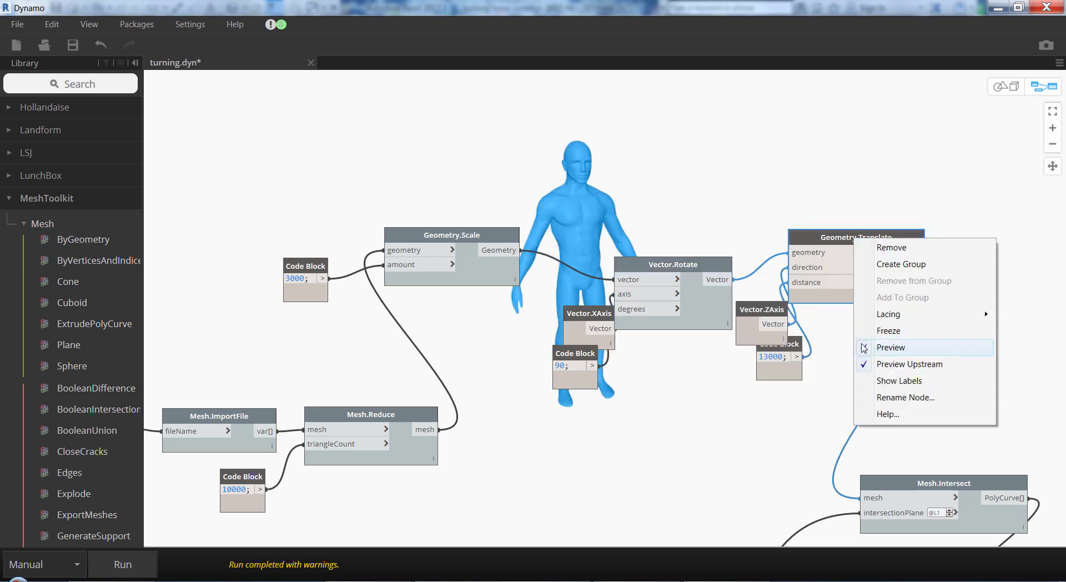
{"action": "left_click", "coordinate": [891, 347]}
Shift the Point.ByCoordinates node slightly up towards Plane.ByOriginNormal and expand its output list of points
{"action": "scroll", "coordinate": [830, 119], "scroll_direction": "down", "scroll_amount": 5}
{"action": "scroll", "coordinate": [802, 264], "scroll_direction": "up", "scroll_amount": 3}
{"action": "scroll", "coordinate": [655, 339], "scroll_direction": "up", "scroll_amount": 4}
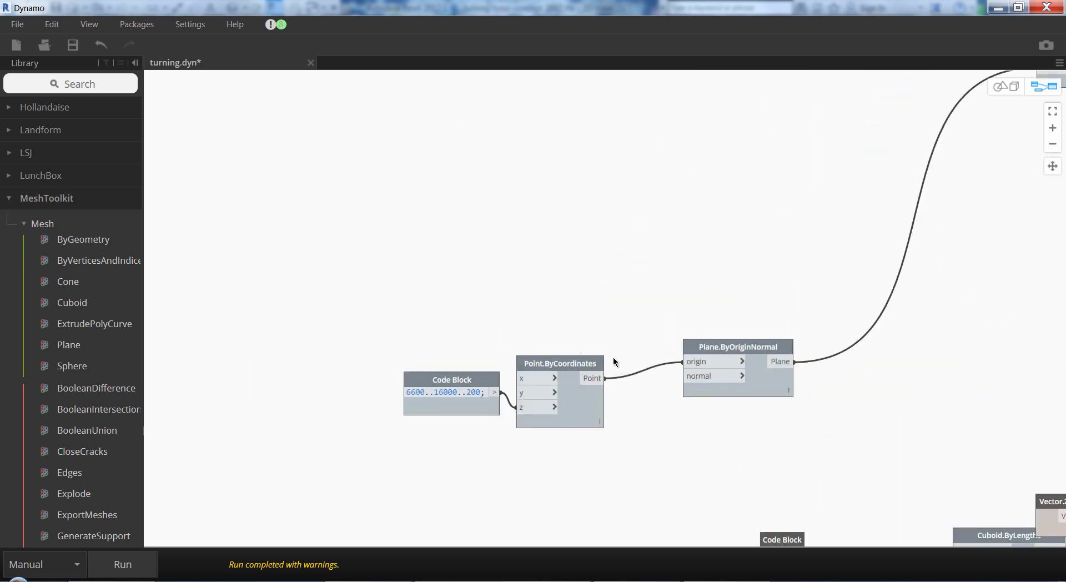
{"action": "left_click", "coordinate": [591, 354]}
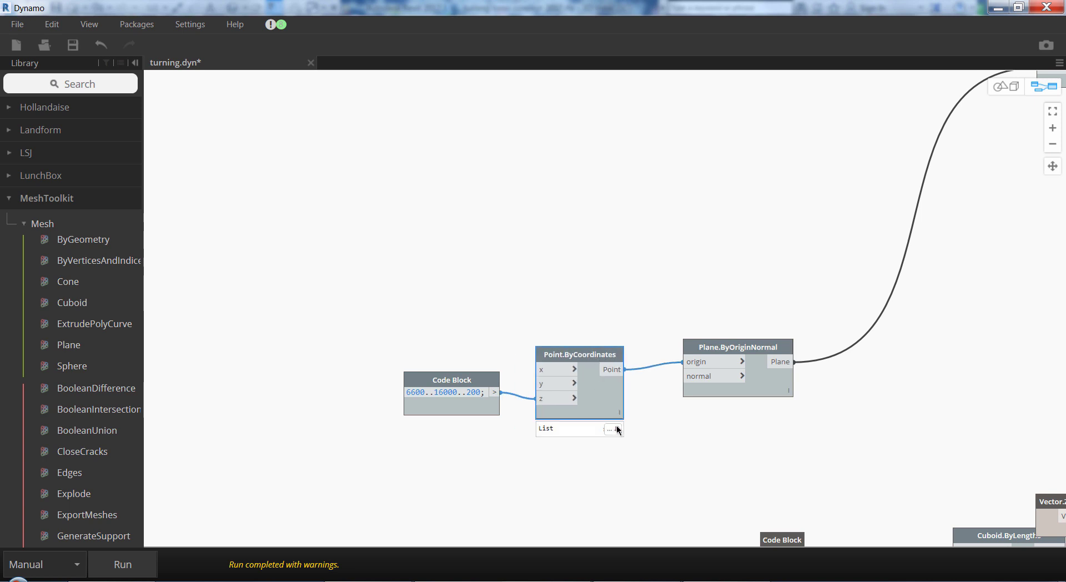
{"action": "mouse_move", "coordinate": [617, 430]}
{"action": "scroll", "coordinate": [561, 238], "scroll_direction": "down", "scroll_amount": 3}
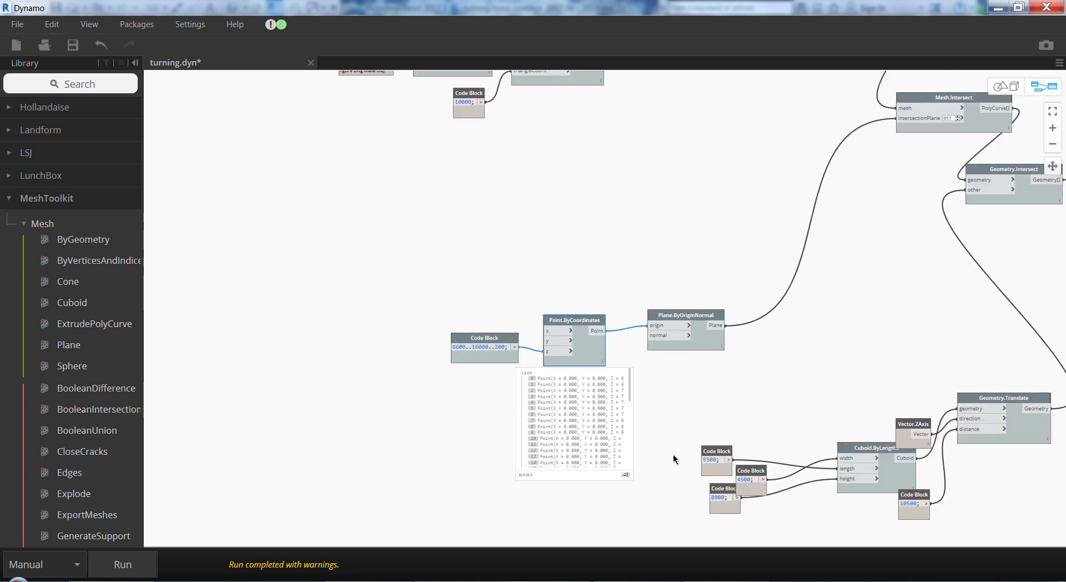
{"action": "scroll", "coordinate": [659, 435], "scroll_direction": "up", "scroll_amount": 4}
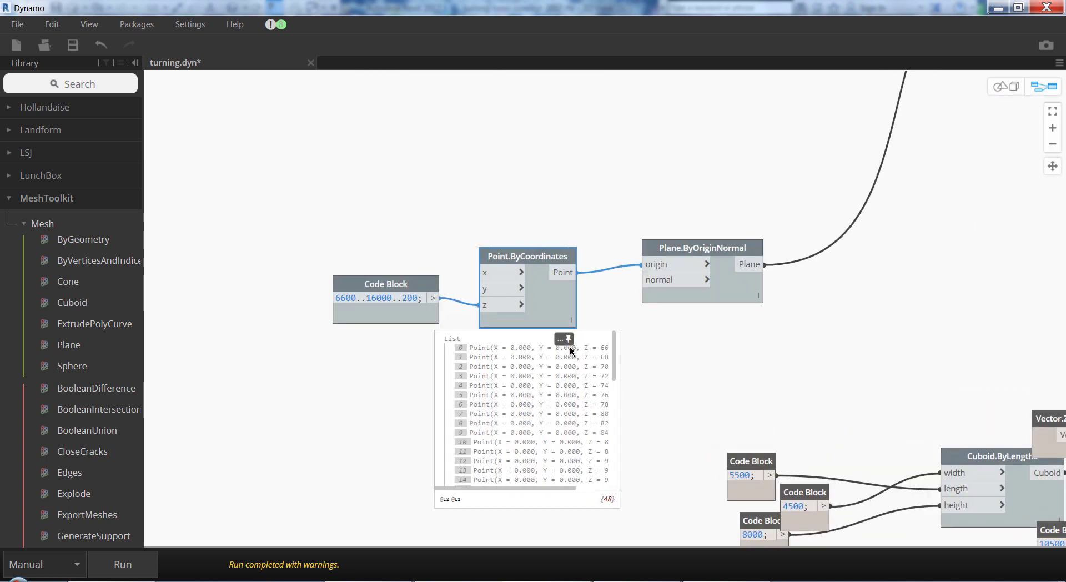
Select the Plane.ByOriginNormal node and trace its connection to examine the inputs of the Mesh.Intersect node
{"action": "left_click", "coordinate": [720, 252]}
{"action": "scroll", "coordinate": [534, 470], "scroll_direction": "down", "scroll_amount": 4}
{"action": "scroll", "coordinate": [833, 194], "scroll_direction": "up", "scroll_amount": 8}
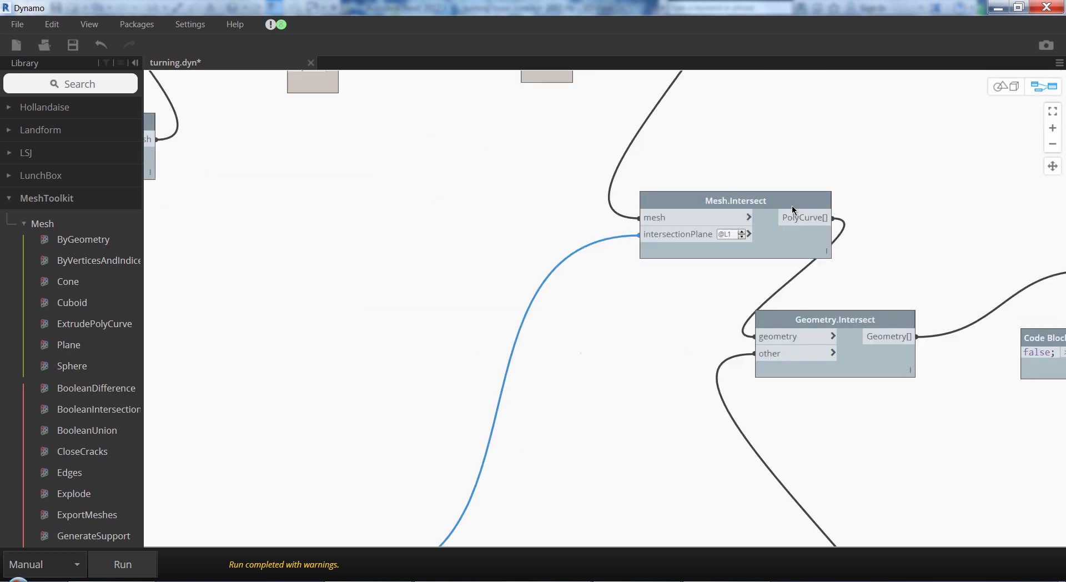
{"action": "mouse_move", "coordinate": [596, 287]}
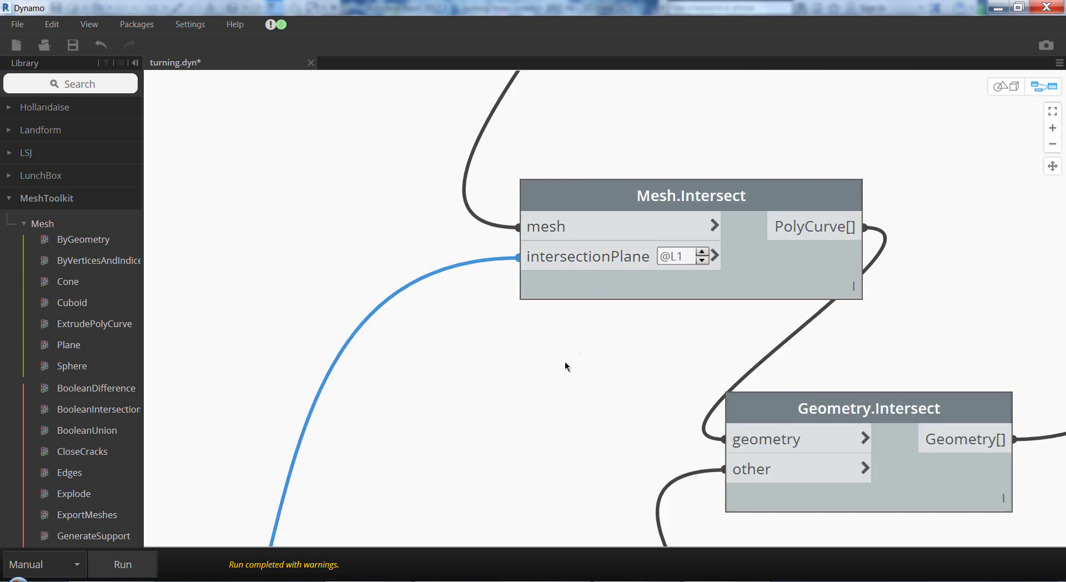
{"action": "scroll", "coordinate": [561, 362], "scroll_direction": "down", "scroll_amount": 4}
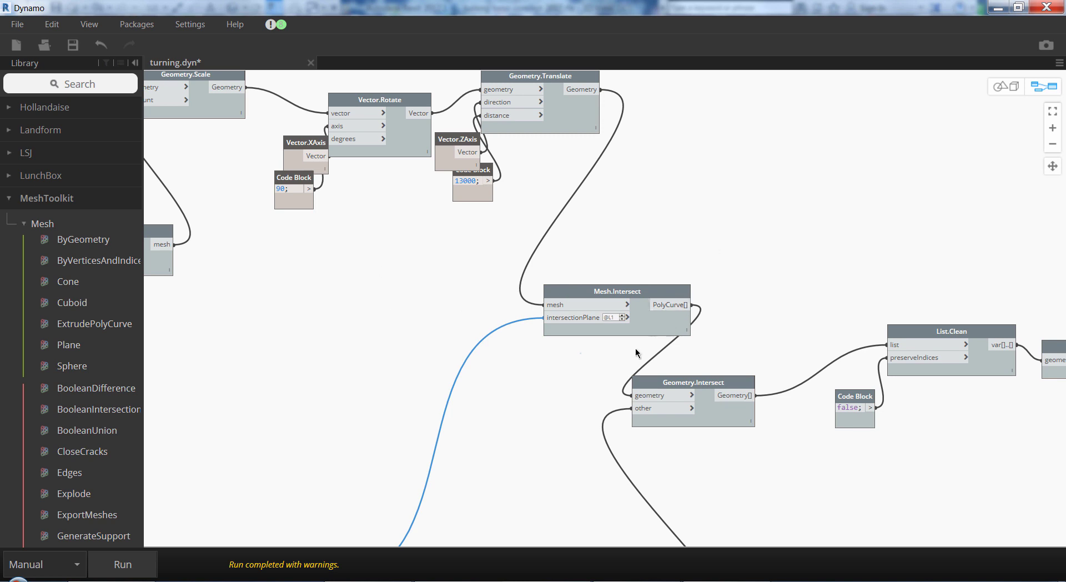
{"action": "scroll", "coordinate": [584, 210], "scroll_direction": "down", "scroll_amount": 4}
{"action": "scroll", "coordinate": [574, 216], "scroll_direction": "up", "scroll_amount": 4}
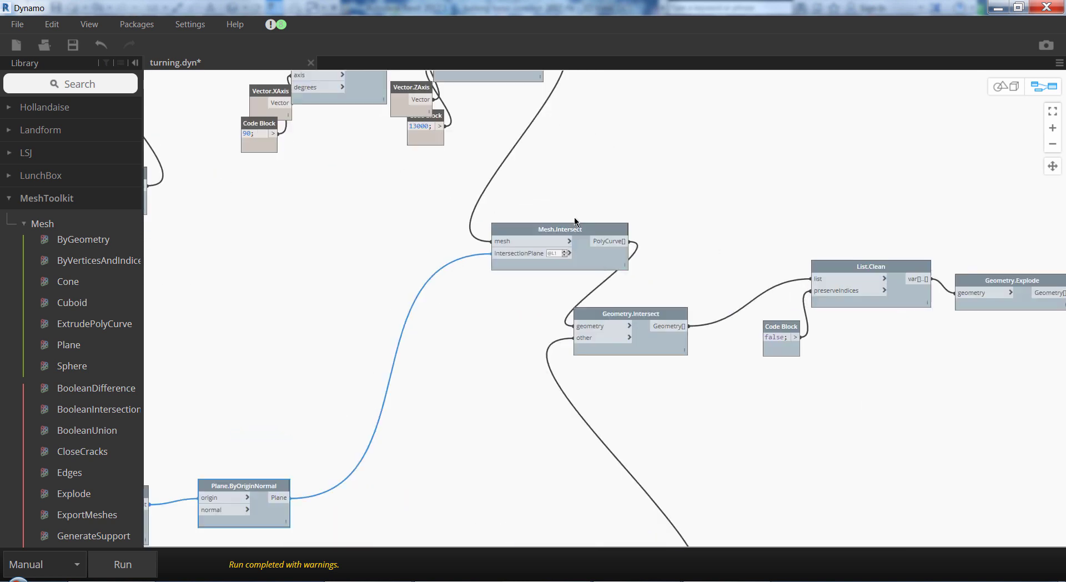
Turn on the preview of the Mesh.Intersect node and inspect the sliced torso curves from another angle in the 3D view
{"action": "right_click", "coordinate": [575, 229]}
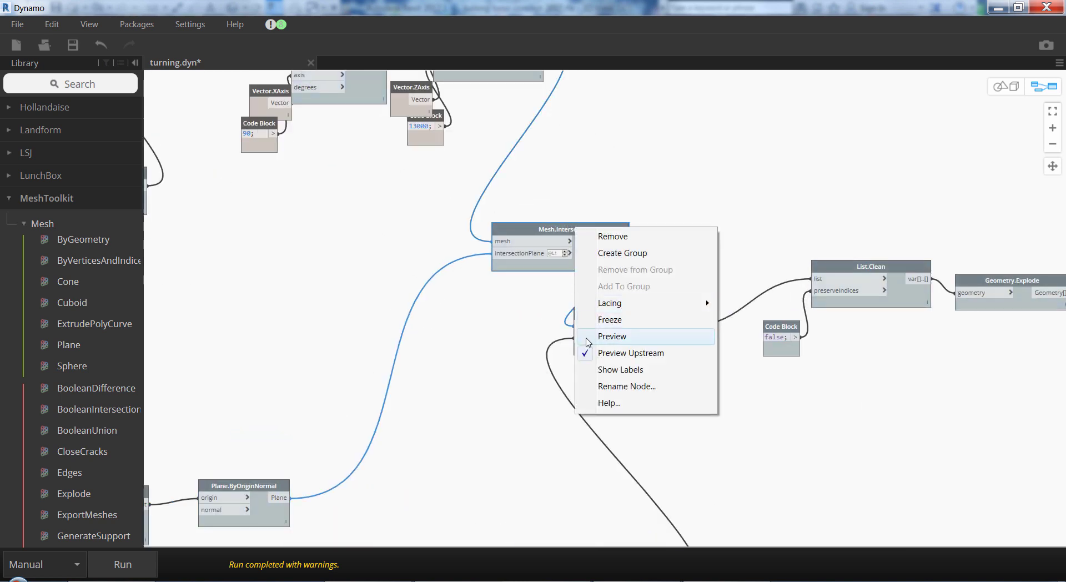
{"action": "left_click", "coordinate": [605, 337]}
{"action": "key", "text": "ctrl+b"}
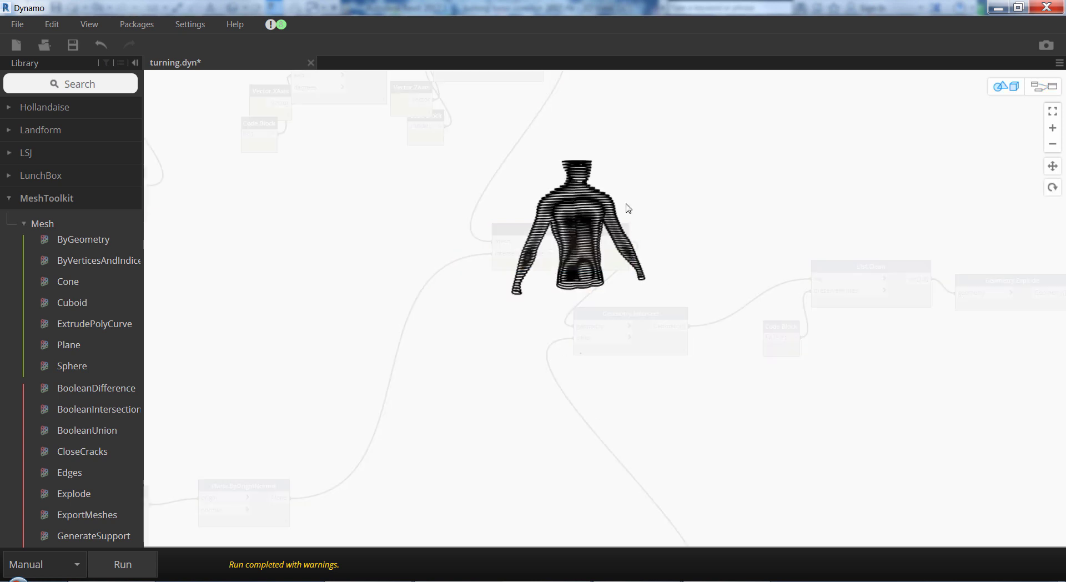
{"action": "scroll", "coordinate": [626, 209], "scroll_direction": "up", "scroll_amount": 3}
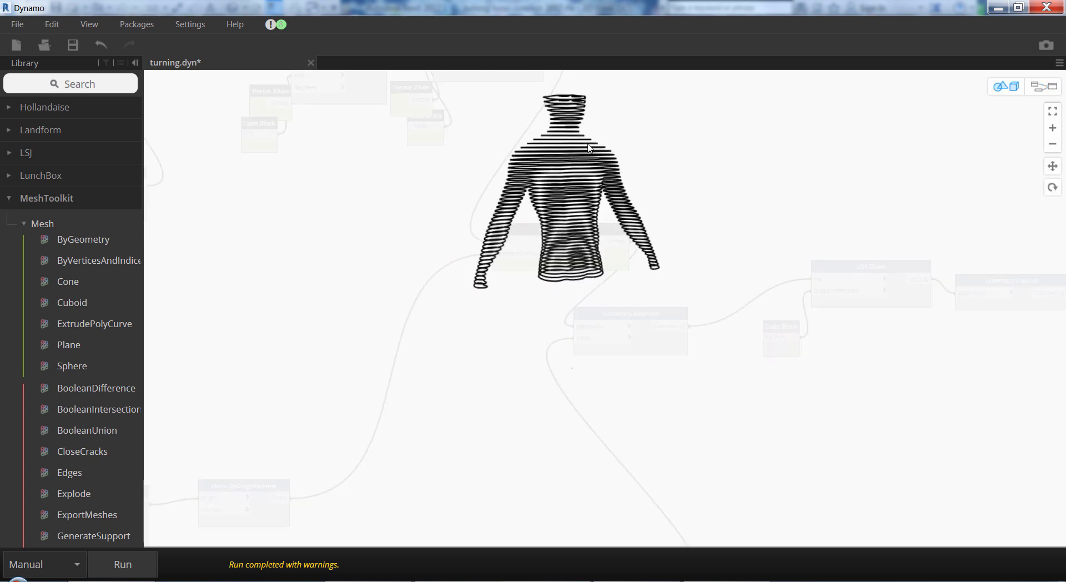
{"action": "right_click_drag", "start_coordinate": [661, 164], "coordinate": [747, 198]}
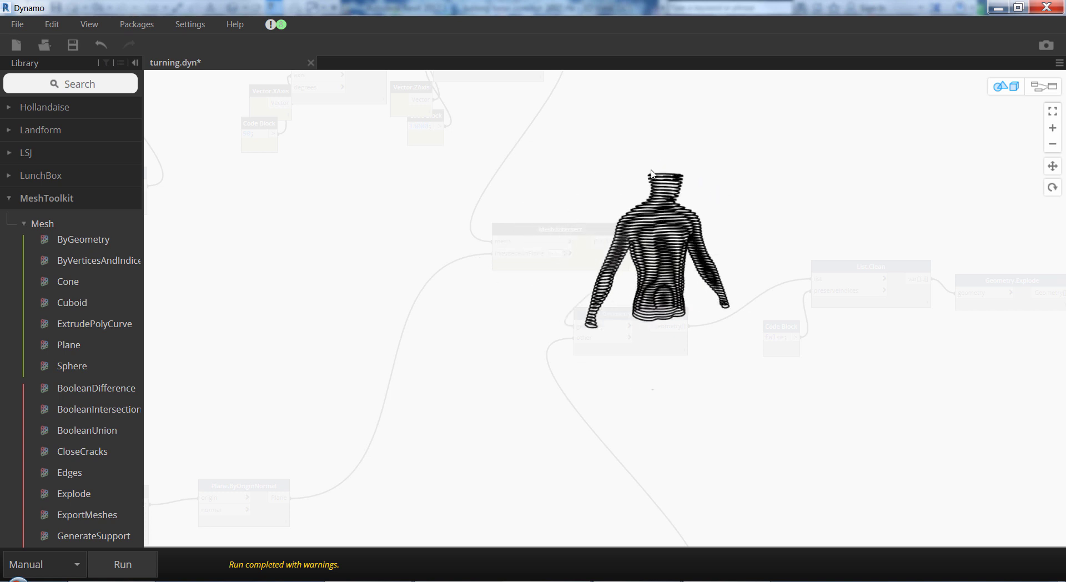
{"action": "scroll", "coordinate": [591, 187], "scroll_direction": "down", "scroll_amount": 2}
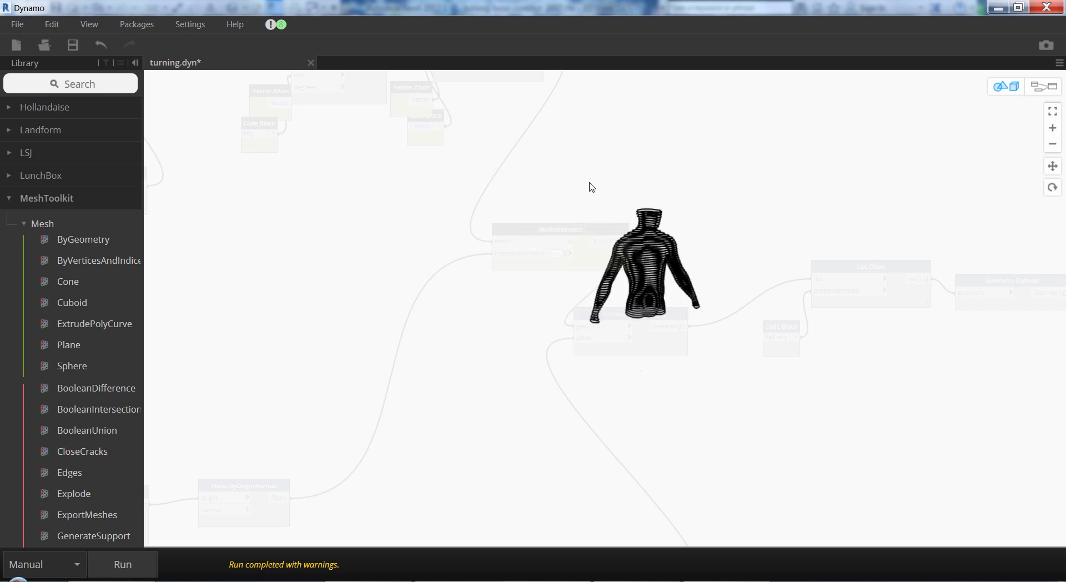
{"action": "scroll", "coordinate": [710, 259], "scroll_direction": "up", "scroll_amount": 3}
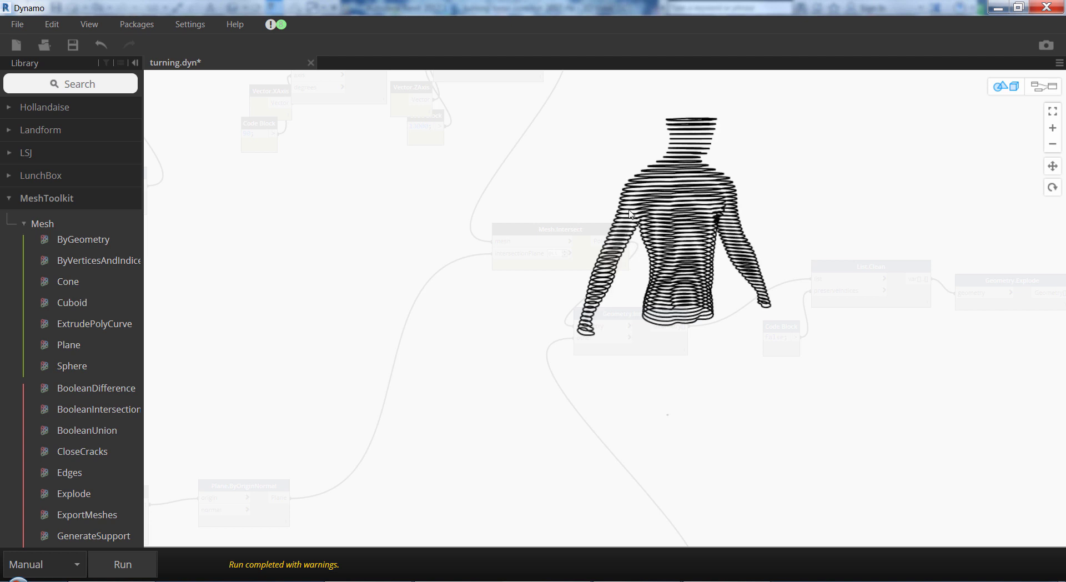
{"action": "scroll", "coordinate": [358, 180], "scroll_direction": "down", "scroll_amount": 2}
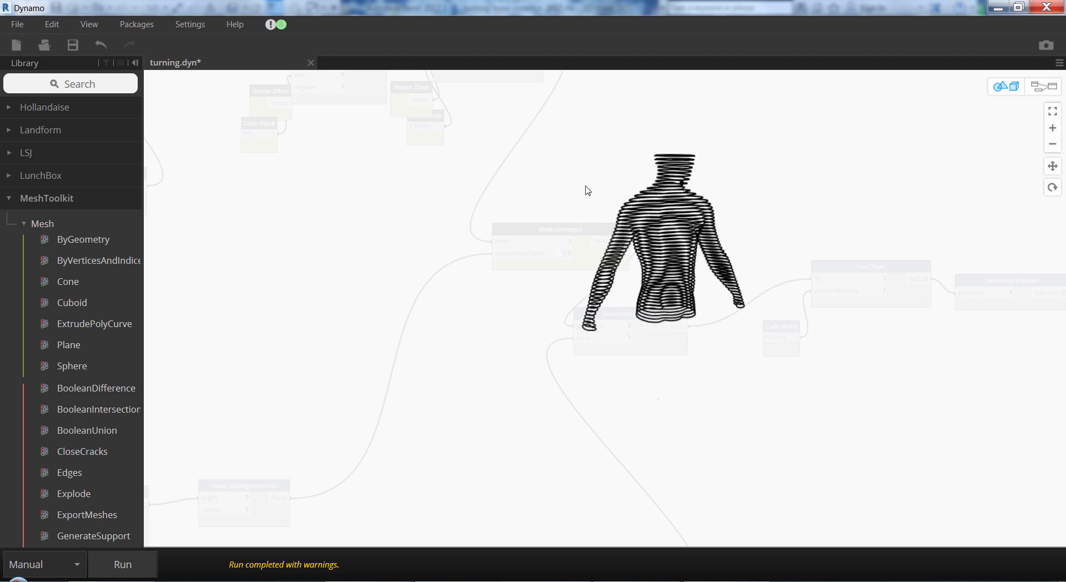
Return to the node graph and turn off the preview of the Mesh.Intersect node
{"action": "key", "text": "ctrl+b"}
{"action": "right_click", "coordinate": [585, 229]}
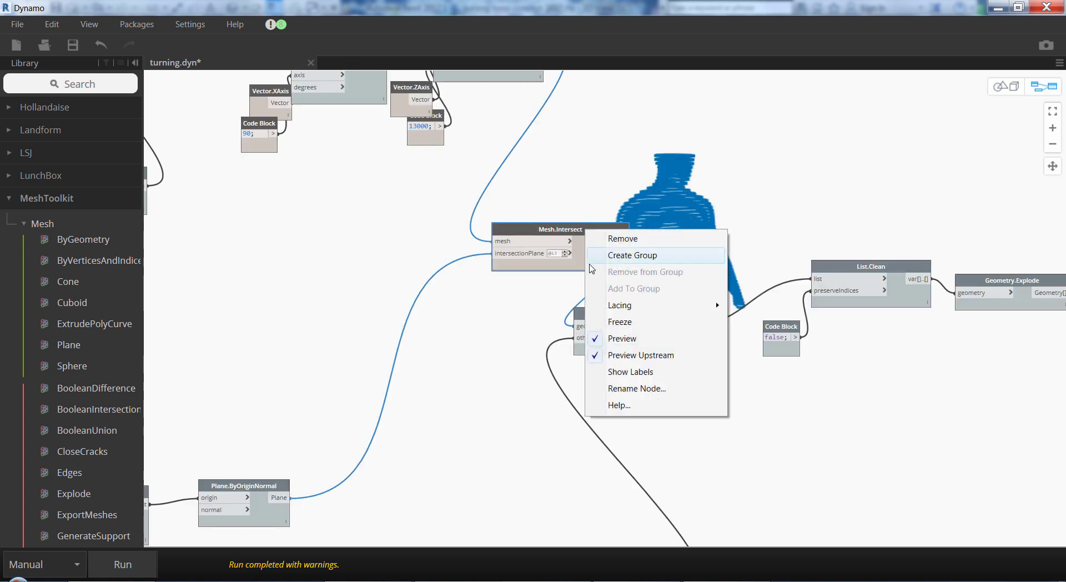
{"action": "left_click", "coordinate": [593, 339]}
Turn the preview of the Mesh.Intersect node back on
{"action": "scroll", "coordinate": [711, 205], "scroll_direction": "down", "scroll_amount": 5}
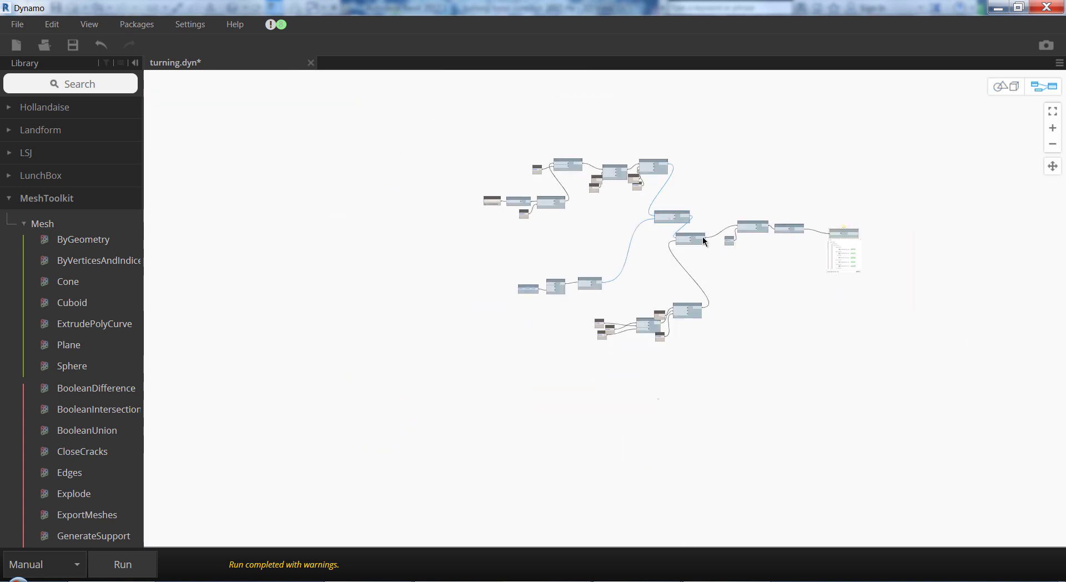
{"action": "scroll", "coordinate": [664, 206], "scroll_direction": "up", "scroll_amount": 2}
{"action": "right_click", "coordinate": [647, 234]}
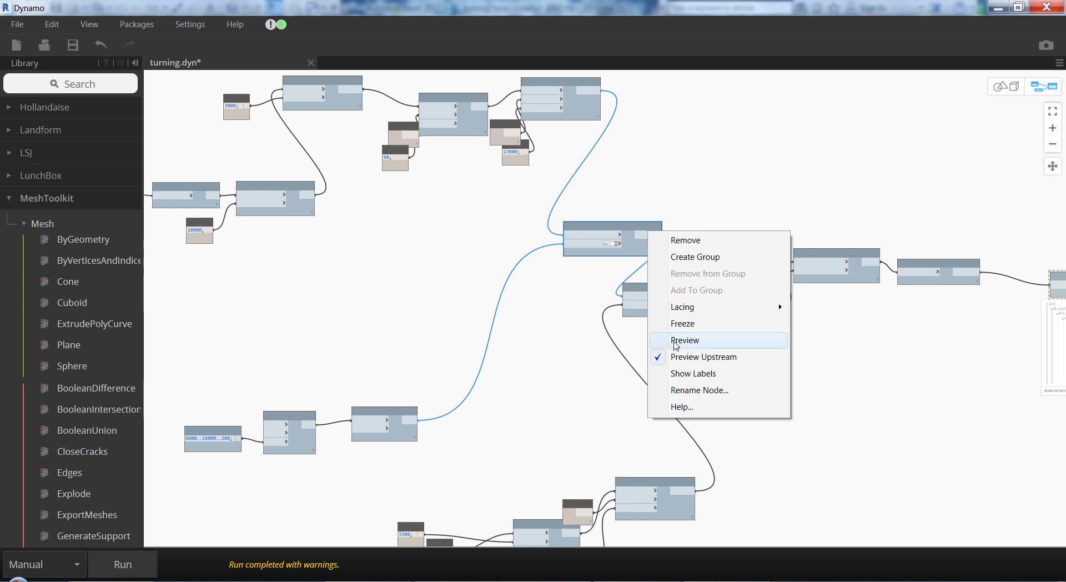
{"action": "left_click", "coordinate": [675, 341]}
Reposition the cuboid's Geometry.Translate node slightly and move its Vector.ZAxis node up, clear of Cuboid.ByLengths
{"action": "scroll", "coordinate": [732, 159], "scroll_direction": "up", "scroll_amount": 1}
{"action": "scroll", "coordinate": [722, 361], "scroll_direction": "down", "scroll_amount": 3}
{"action": "scroll", "coordinate": [697, 417], "scroll_direction": "up", "scroll_amount": 2}
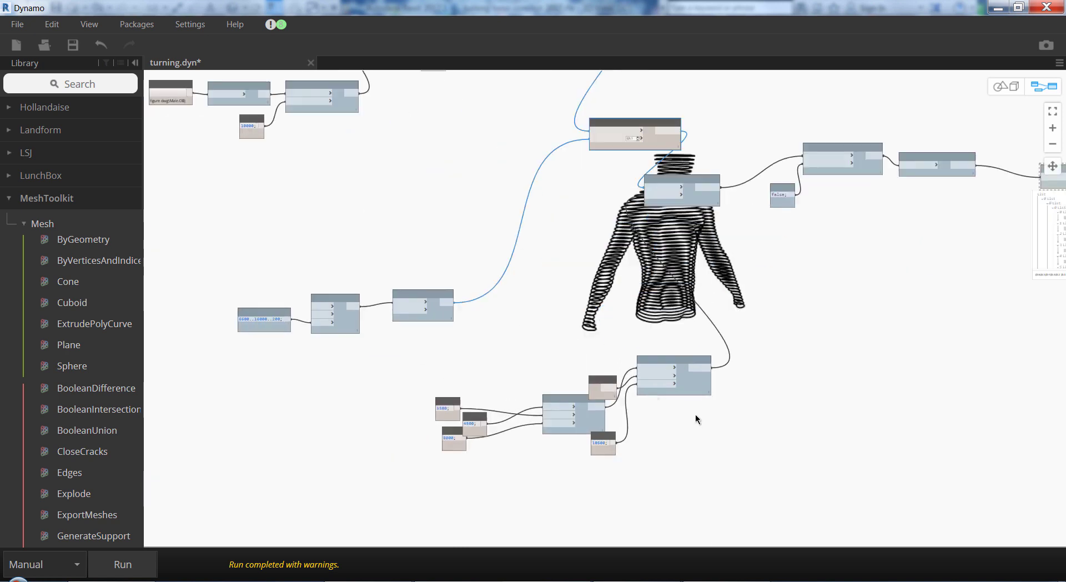
{"action": "scroll", "coordinate": [693, 421], "scroll_direction": "up", "scroll_amount": 3}
{"action": "left_click_drag", "start_coordinate": [637, 319], "coordinate": [657, 325]}
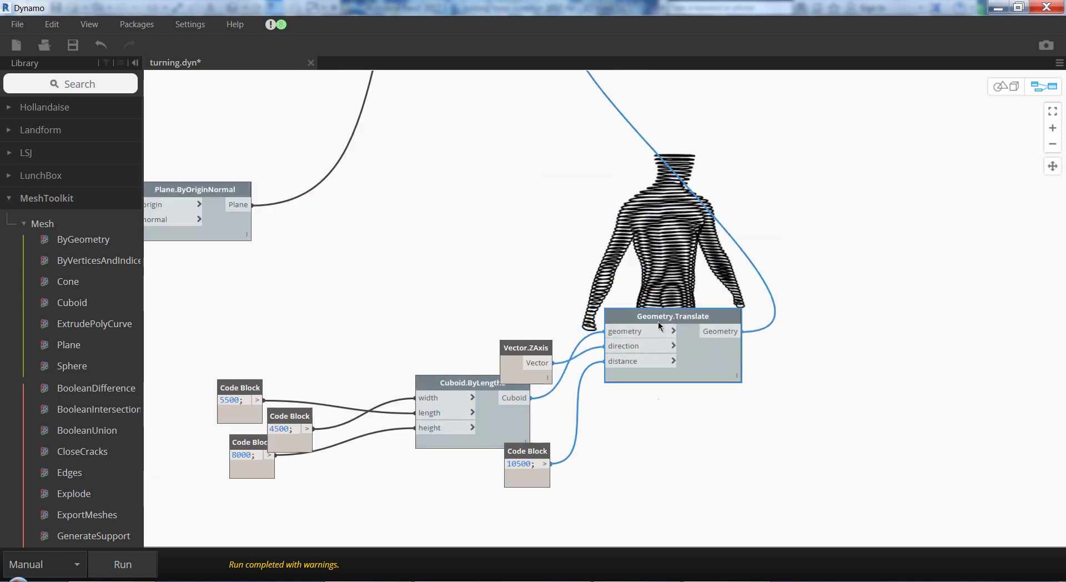
{"action": "left_click_drag", "start_coordinate": [529, 352], "coordinate": [519, 318]}
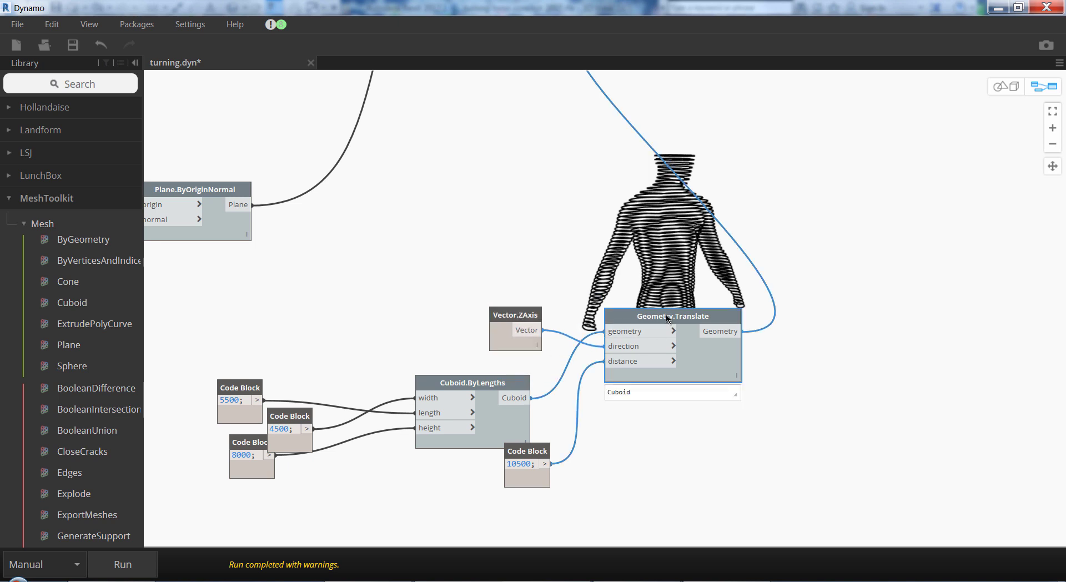
Turn on the preview of the cuboid's Geometry.Translate node and examine the box around the sliced torso
{"action": "right_click", "coordinate": [667, 321]}
{"action": "left_click", "coordinate": [689, 425]}
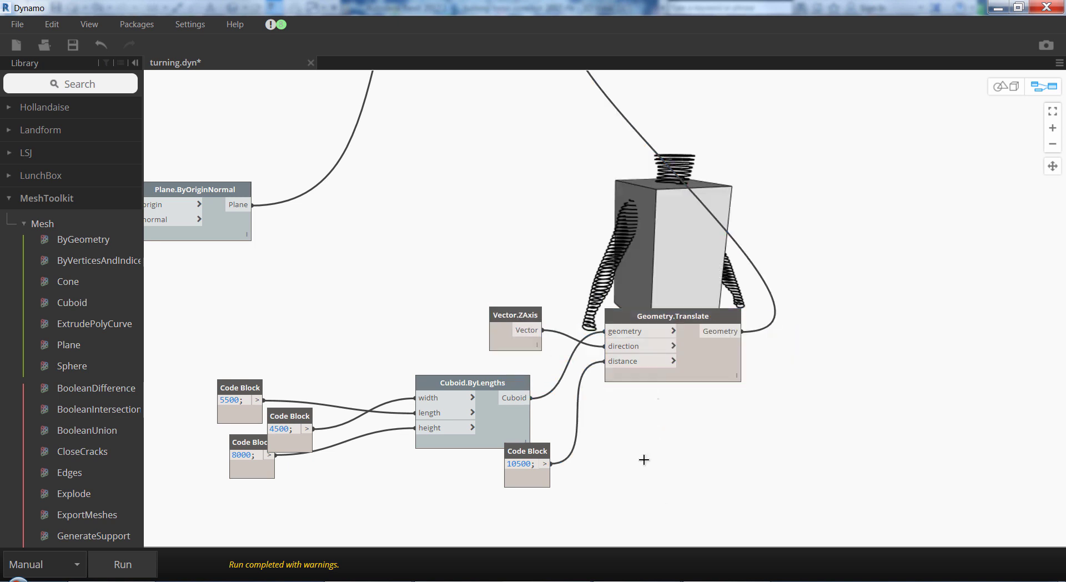
{"action": "scroll", "coordinate": [514, 249], "scroll_direction": "down", "scroll_amount": 5}
{"action": "scroll", "coordinate": [877, 301], "scroll_direction": "up", "scroll_amount": 6}
{"action": "scroll", "coordinate": [872, 296], "scroll_direction": "down", "scroll_amount": 2}
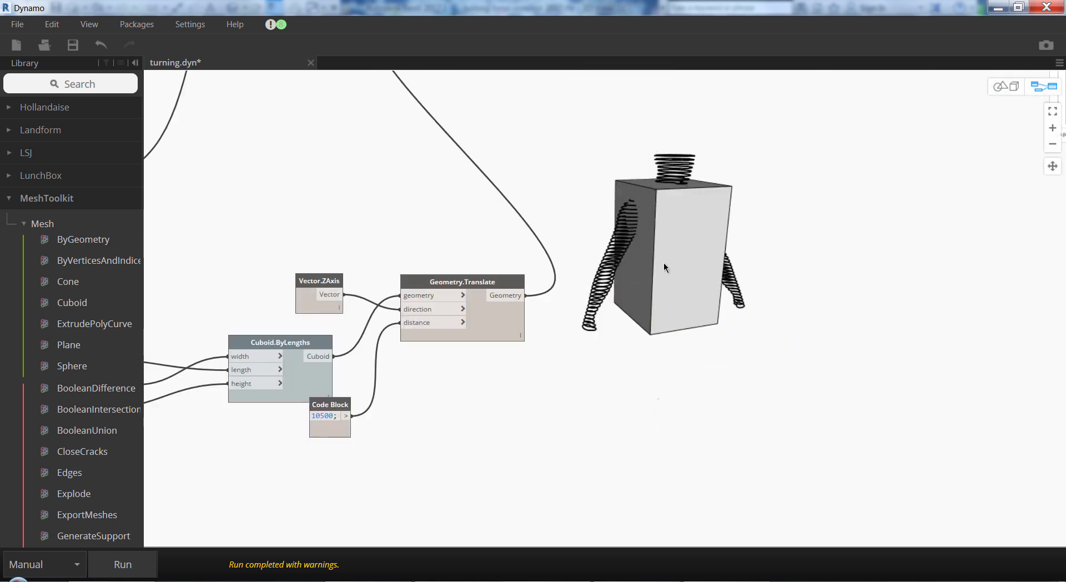
Turn off the preview of the cuboid's Geometry.Translate node
{"action": "scroll", "coordinate": [634, 387], "scroll_direction": "down", "scroll_amount": 2}
{"action": "right_click", "coordinate": [562, 333]}
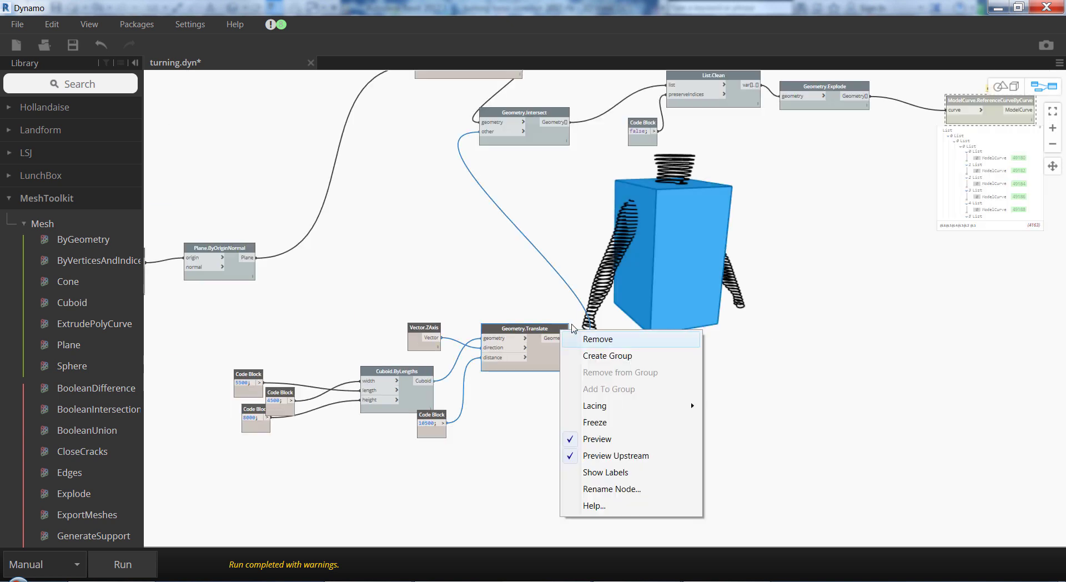
{"action": "left_click", "coordinate": [594, 422]}
Turn off the preview of the Mesh.Intersect node so its full slice curves are hidden
{"action": "scroll", "coordinate": [554, 474], "scroll_direction": "down", "scroll_amount": 2}
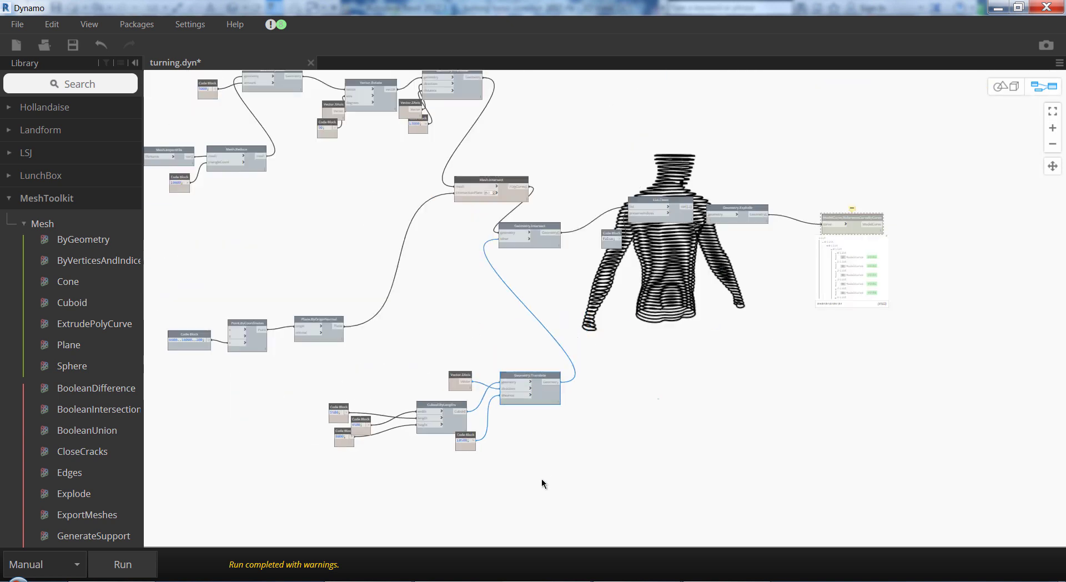
{"action": "scroll", "coordinate": [514, 220], "scroll_direction": "up", "scroll_amount": 1}
{"action": "scroll", "coordinate": [514, 220], "scroll_direction": "up", "scroll_amount": 3}
{"action": "right_click", "coordinate": [492, 139]}
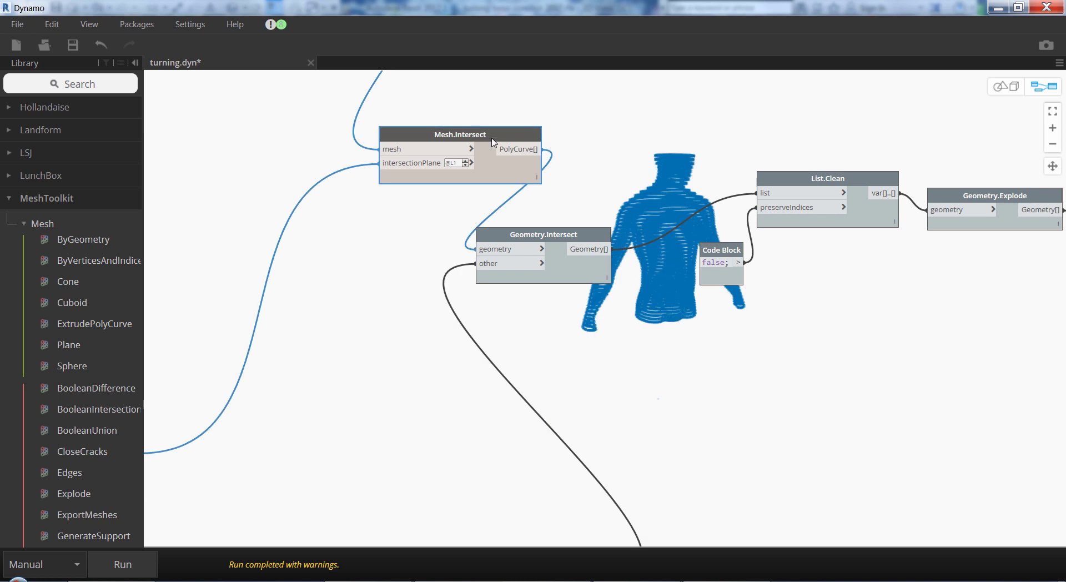
{"action": "left_click", "coordinate": [529, 247]}
Turn on the preview of the Geometry.Intersect node and inspect the trimmed torso curves in the 3D view
{"action": "right_click", "coordinate": [502, 238]}
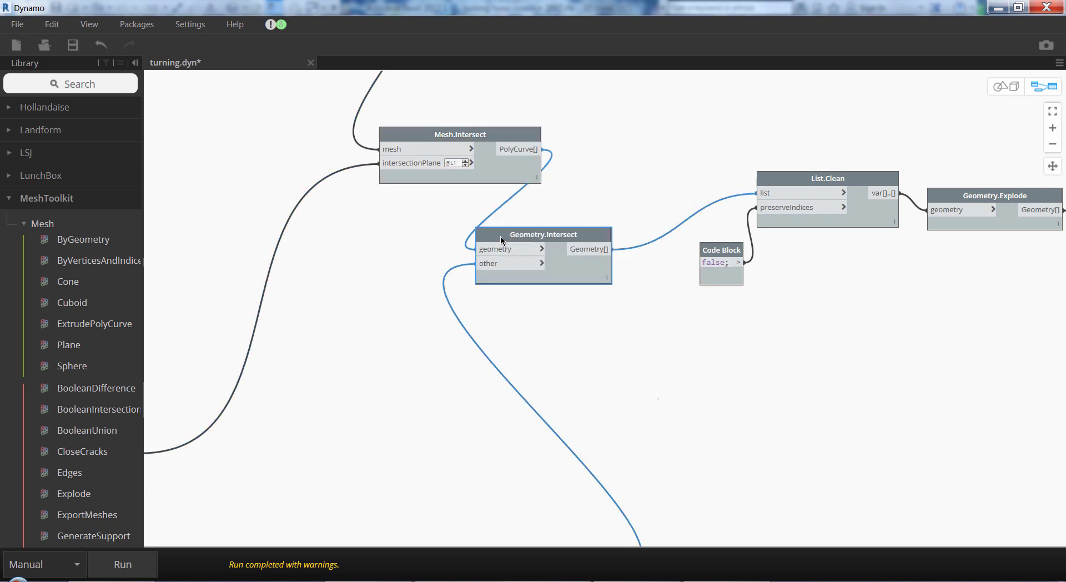
{"action": "left_click", "coordinate": [517, 348]}
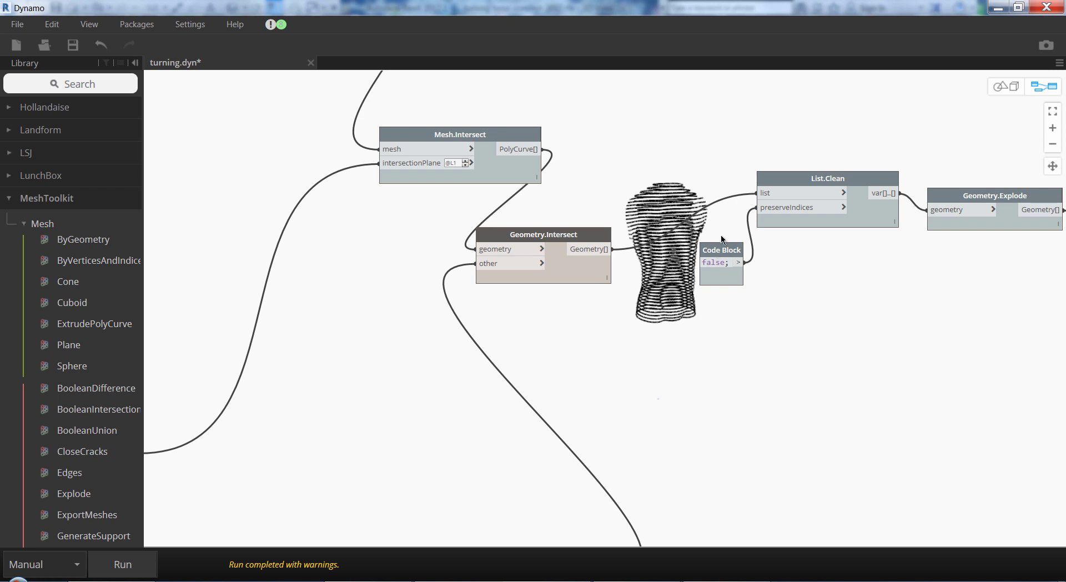
{"action": "key", "text": "ctrl+b"}
{"action": "scroll", "coordinate": [703, 203], "scroll_direction": "up", "scroll_amount": 3}
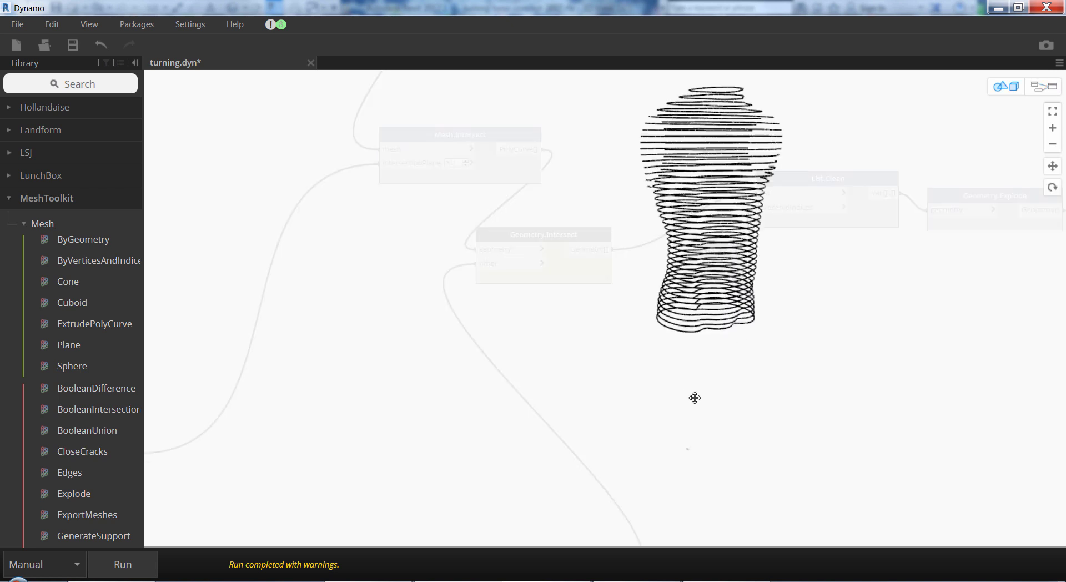
{"action": "right_click_drag", "start_coordinate": [695, 397], "coordinate": [689, 401]}
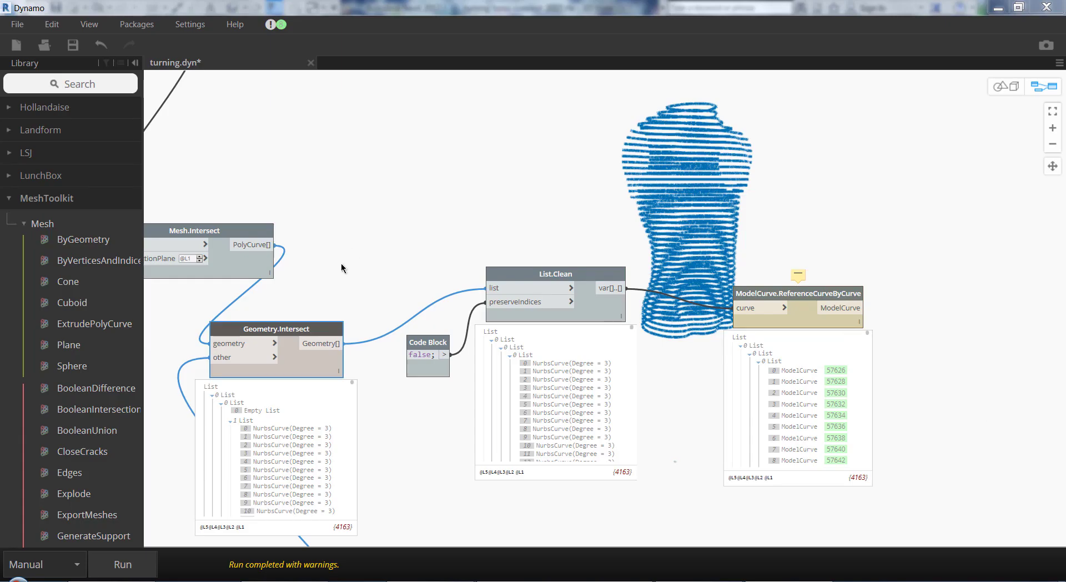
Move the List.Clean node slightly down in the graph
{"action": "left_click_drag", "start_coordinate": [582, 277], "coordinate": [582, 295]}
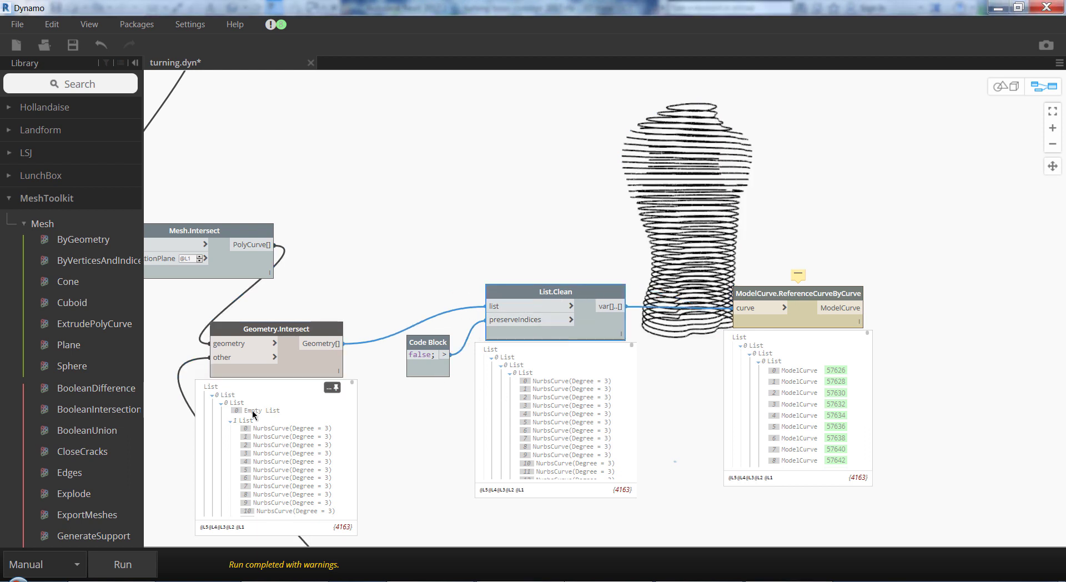
Look through the nested curve lists in the Geometry.Intersect node's output preview, including the empty list
{"action": "scroll", "coordinate": [282, 491], "scroll_direction": "down", "scroll_amount": 15}
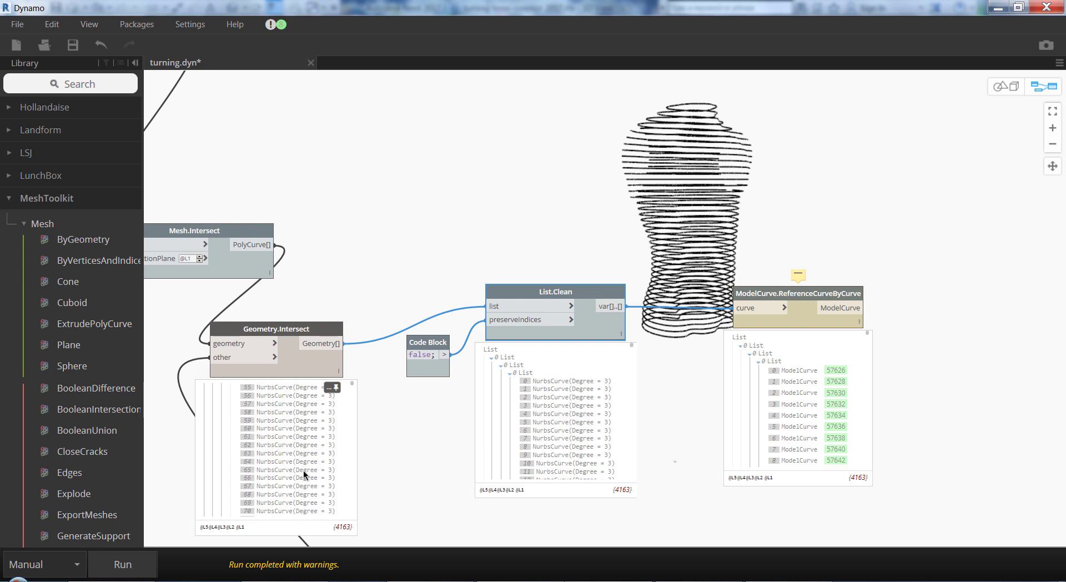
{"action": "scroll", "coordinate": [304, 474], "scroll_direction": "up", "scroll_amount": 15}
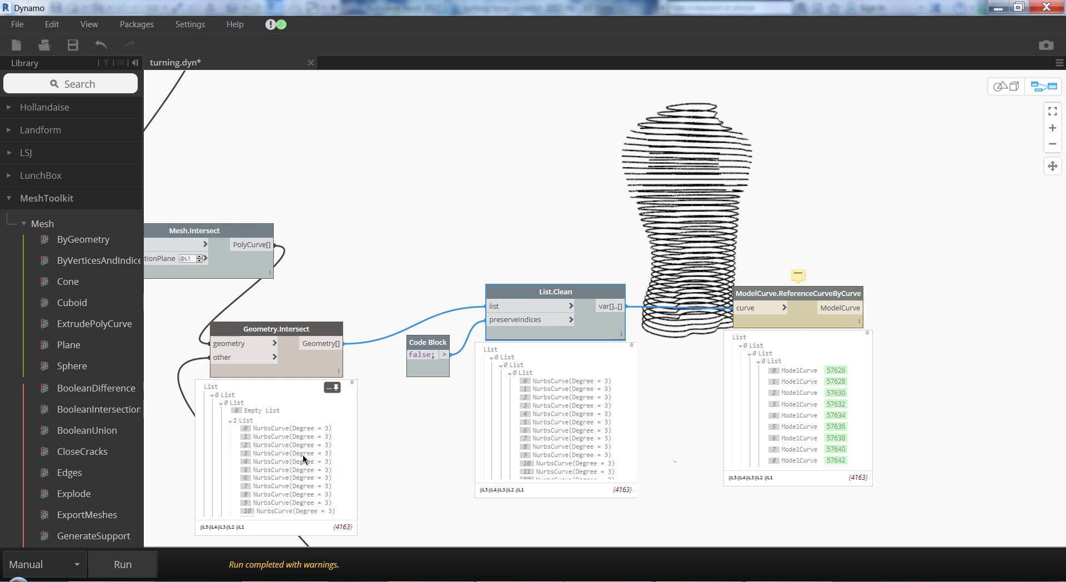
{"action": "scroll", "coordinate": [304, 459], "scroll_direction": "down", "scroll_amount": 2}
{"action": "scroll", "coordinate": [425, 437], "scroll_direction": "up", "scroll_amount": 1}
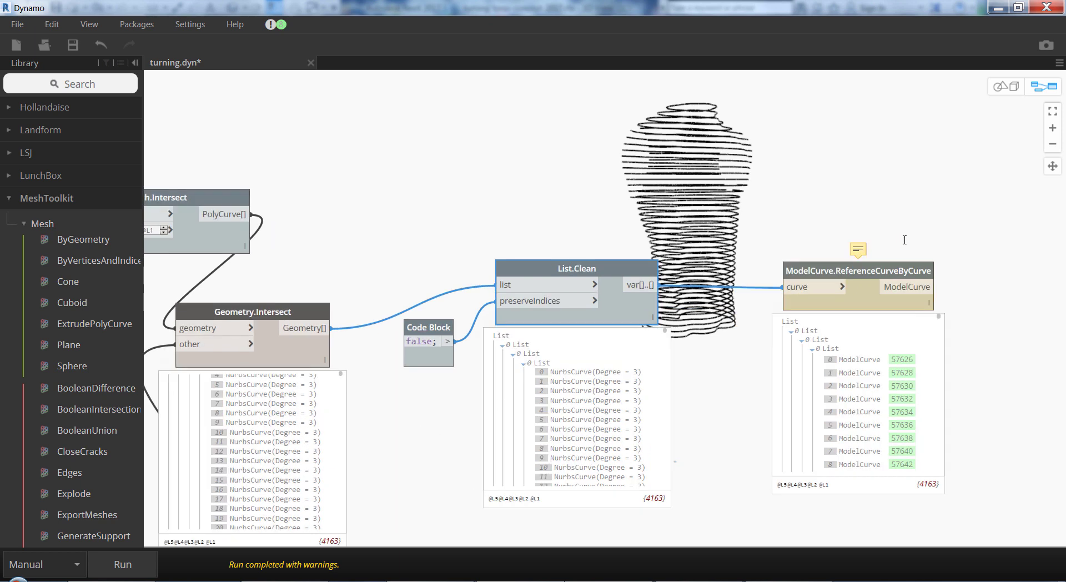
Move the ModelCurve.ReferenceCurveByCurve node closer to the List.Clean node
{"action": "left_click_drag", "start_coordinate": [873, 281], "coordinate": [859, 303]}
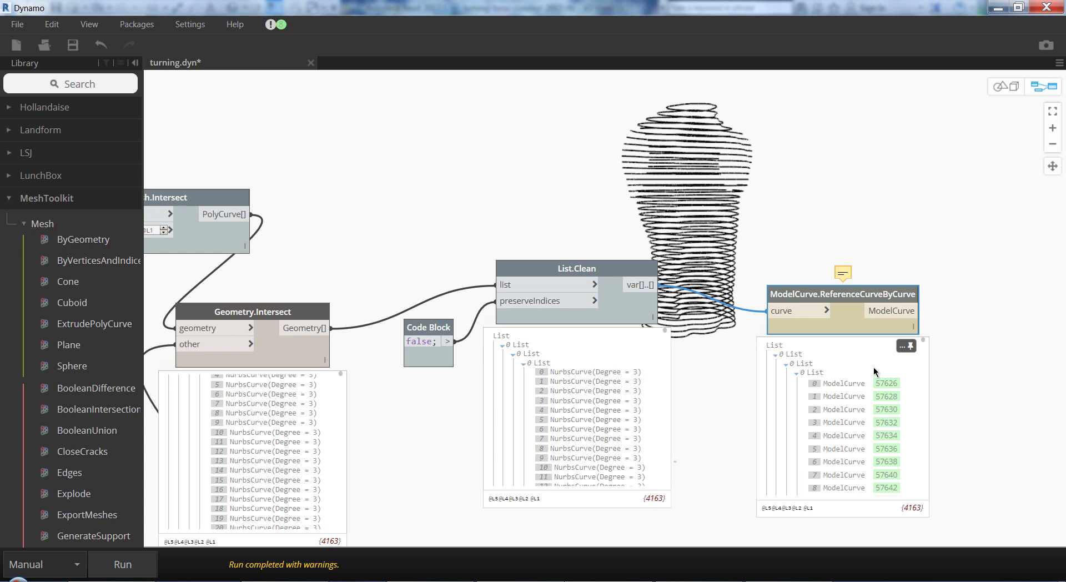
{"action": "left_click_drag", "start_coordinate": [870, 295], "coordinate": [838, 287]}
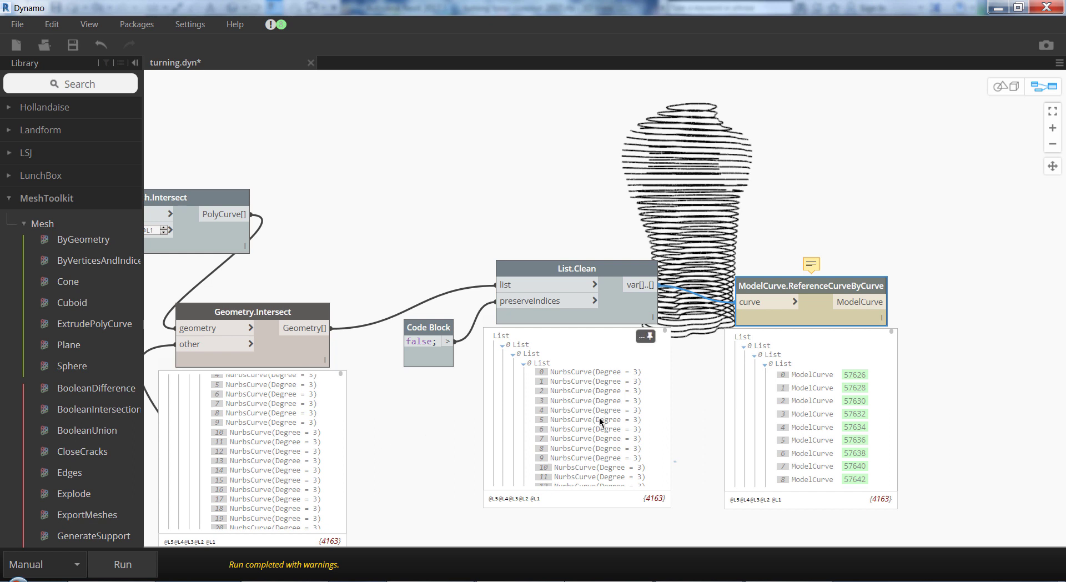
Switch to Revit and select chains of reference lines near the top of the torso to inspect how they connect
{"action": "left_click", "coordinate": [993, 7]}
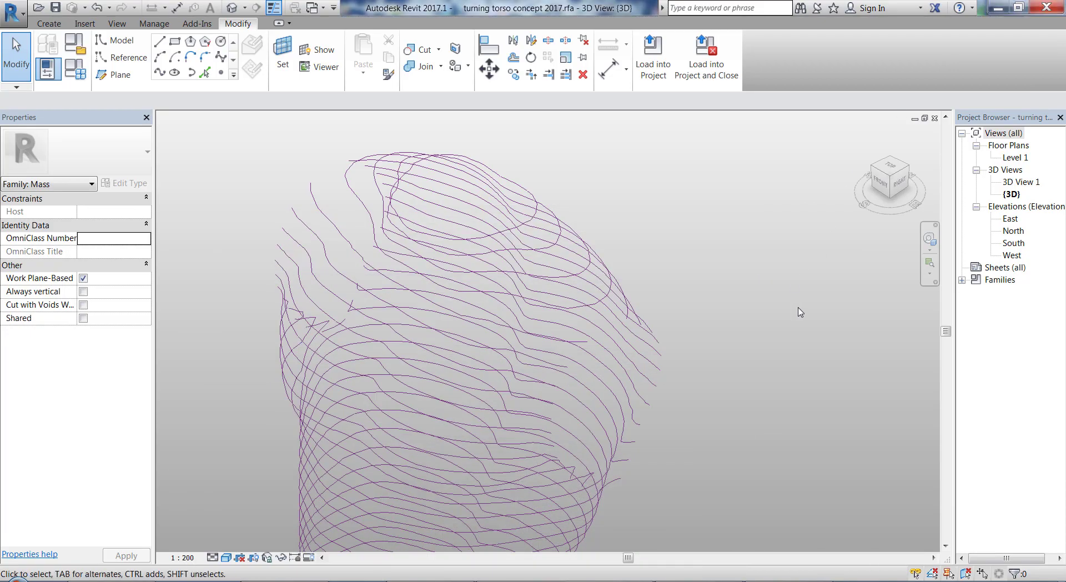
{"action": "scroll", "coordinate": [788, 291], "scroll_direction": "down", "scroll_amount": 2}
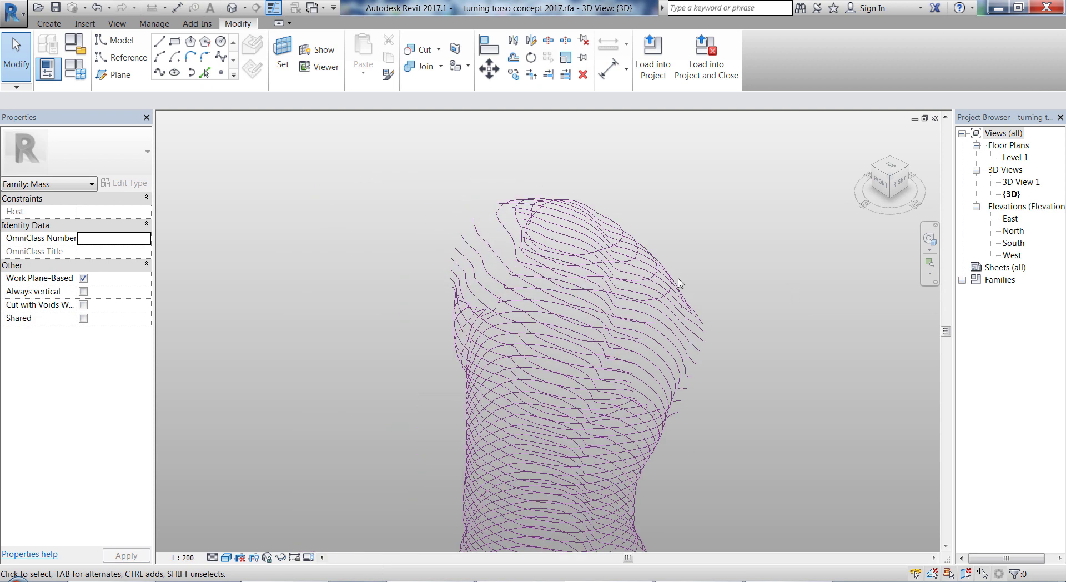
{"action": "key", "text": "Tab"}
{"action": "left_click", "coordinate": [622, 250]}
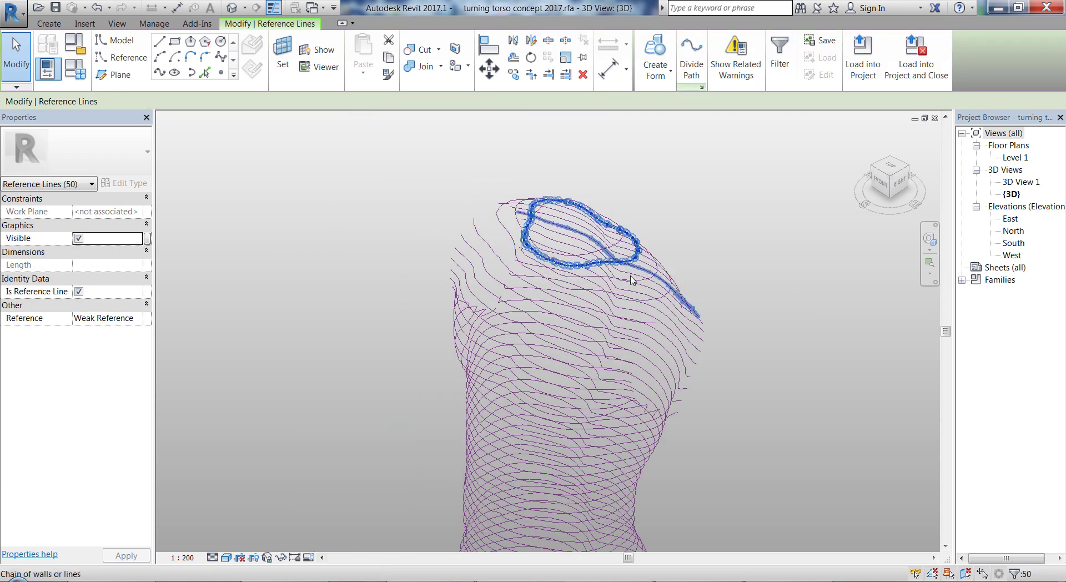
{"action": "middle_click_drag", "start_coordinate": [631, 283], "coordinate": [689, 251], "text": "shift"}
{"action": "key", "text": "Tab"}
{"action": "left_click", "coordinate": [688, 250]}
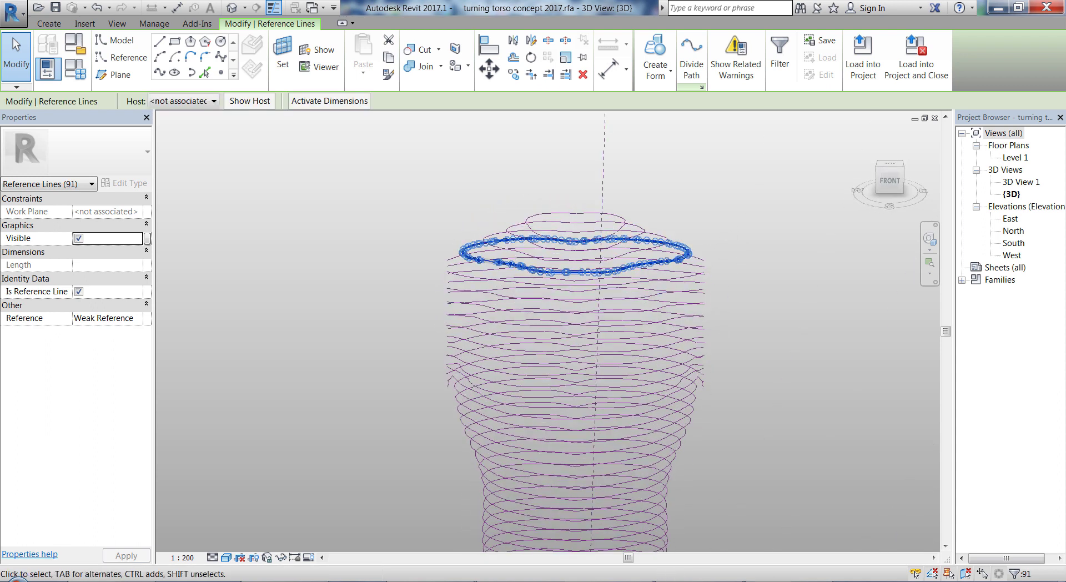
{"action": "left_click", "coordinate": [746, 230]}
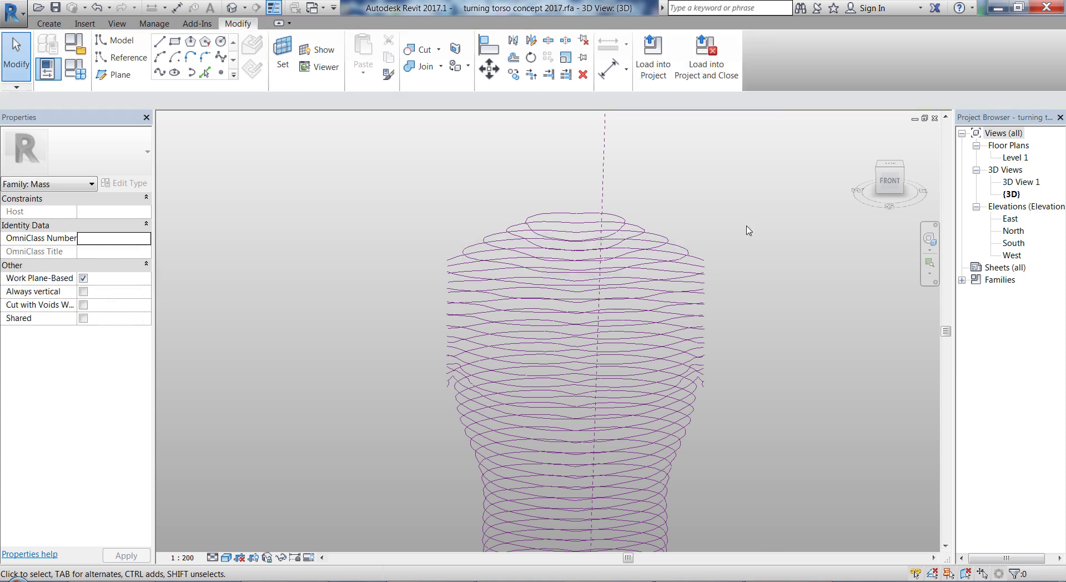
Select the topmost closed chain of reference lines, glance back at the Dynamo graph and clear the selection
{"action": "scroll", "coordinate": [619, 222], "scroll_direction": "up", "scroll_amount": 3}
{"action": "key", "text": "Tab"}
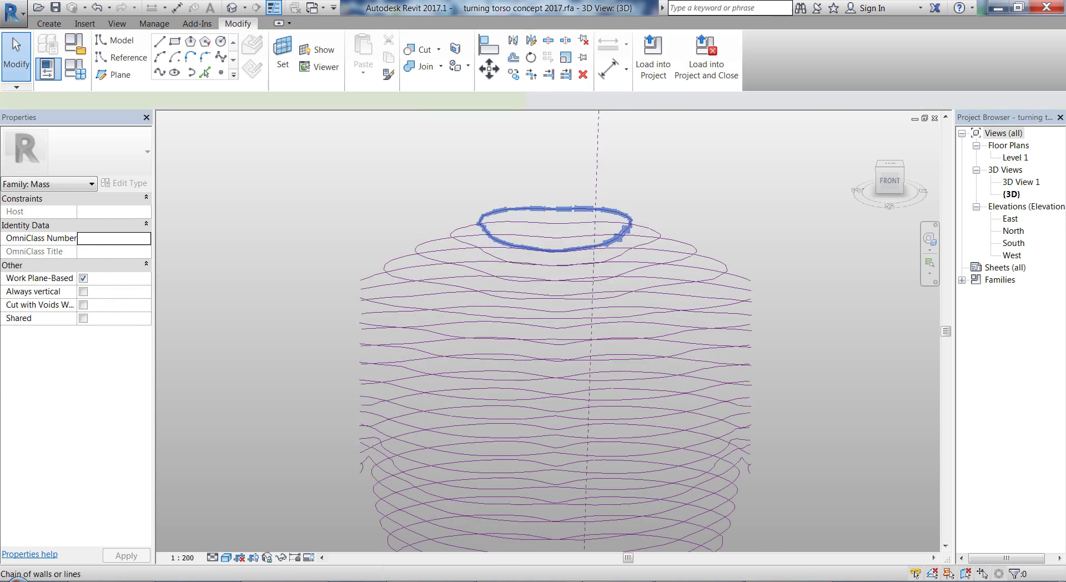
{"action": "left_click", "coordinate": [503, 243]}
{"action": "key", "text": "alt+Tab"}
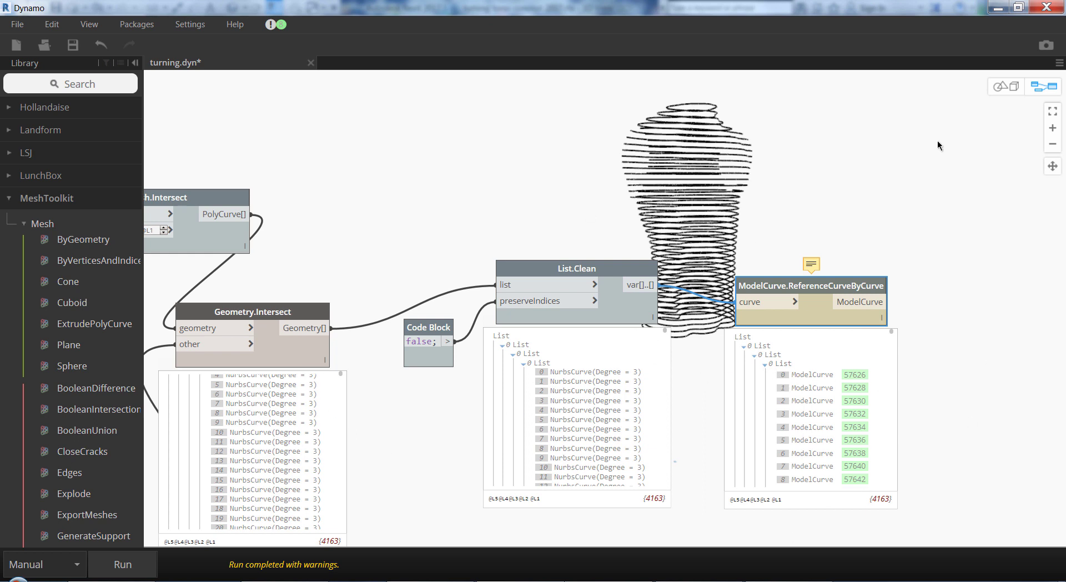
{"action": "left_click", "coordinate": [997, 7]}
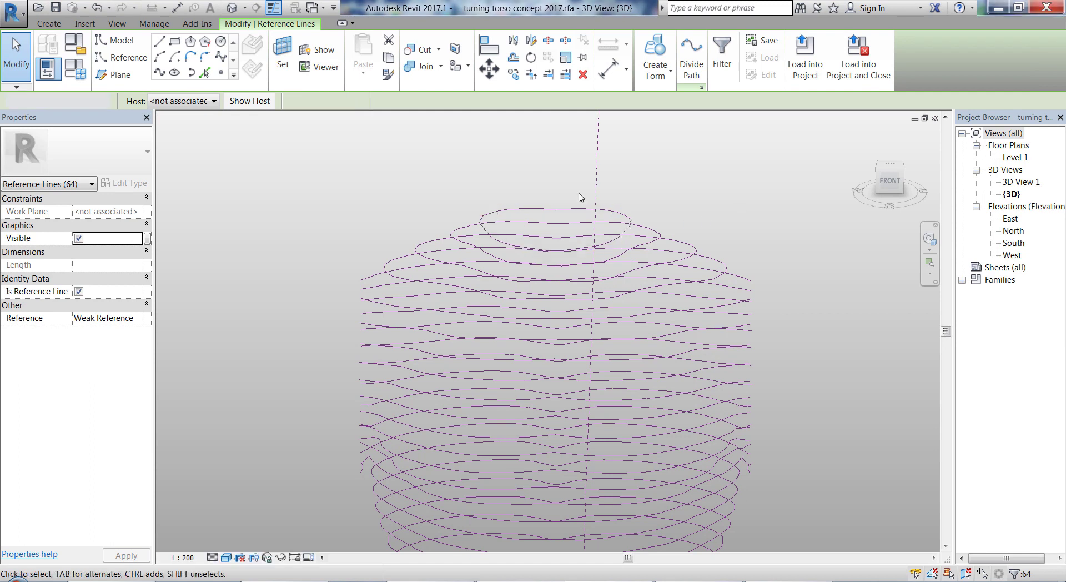
{"action": "key", "text": "Escape"}
Try to create a form from the two lowest closed loops of reference lines at the torso's base
{"action": "scroll", "coordinate": [453, 191], "scroll_direction": "down", "scroll_amount": 3}
{"action": "middle_click_drag", "start_coordinate": [453, 191], "coordinate": [536, 250], "text": "shift"}
{"action": "scroll", "coordinate": [485, 438], "scroll_direction": "up", "scroll_amount": 3}
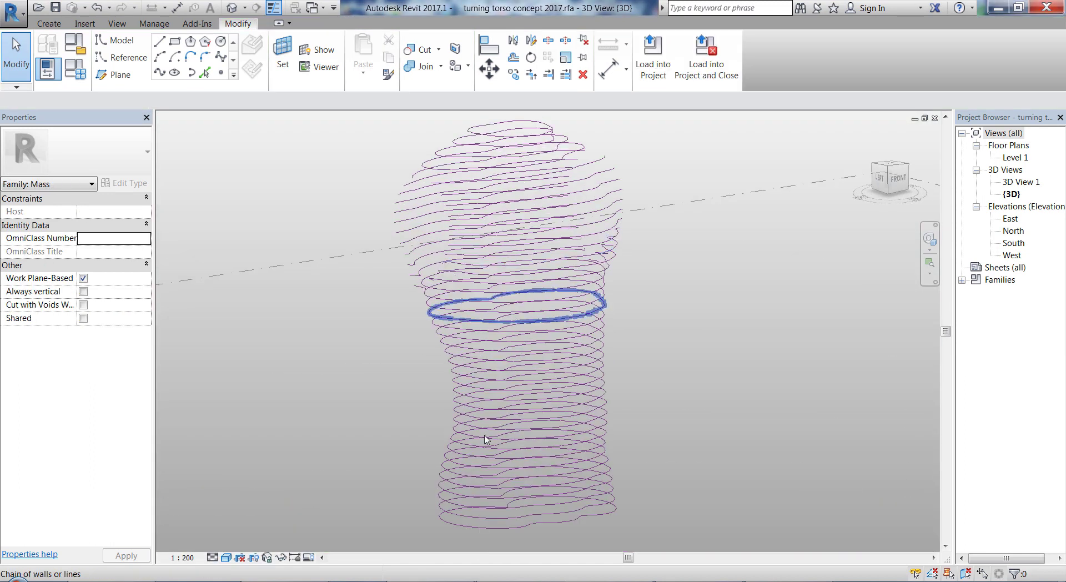
{"action": "scroll", "coordinate": [461, 437], "scroll_direction": "down", "scroll_amount": 2}
{"action": "scroll", "coordinate": [517, 500], "scroll_direction": "up", "scroll_amount": 3}
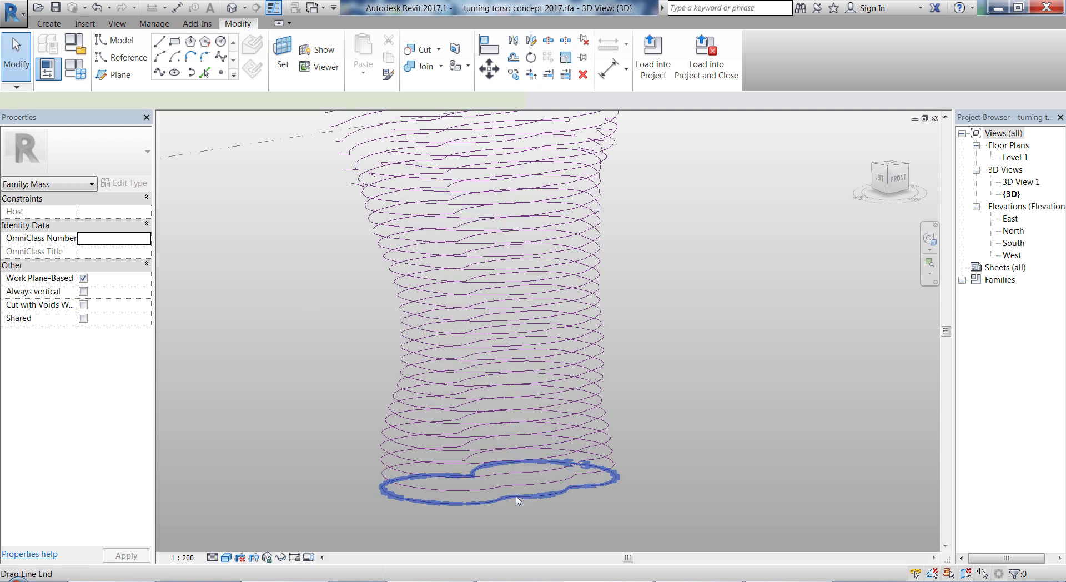
{"action": "left_click", "coordinate": [516, 496]}
{"action": "mouse_move", "coordinate": [608, 527]}
{"action": "middle_mouse_down", "text": "shift"}
{"action": "mouse_move", "coordinate": [636, 506]}
{"action": "mouse_move", "coordinate": [593, 528]}
{"action": "middle_mouse_up", "text": "shift"}
{"action": "key", "text": "Tab"}
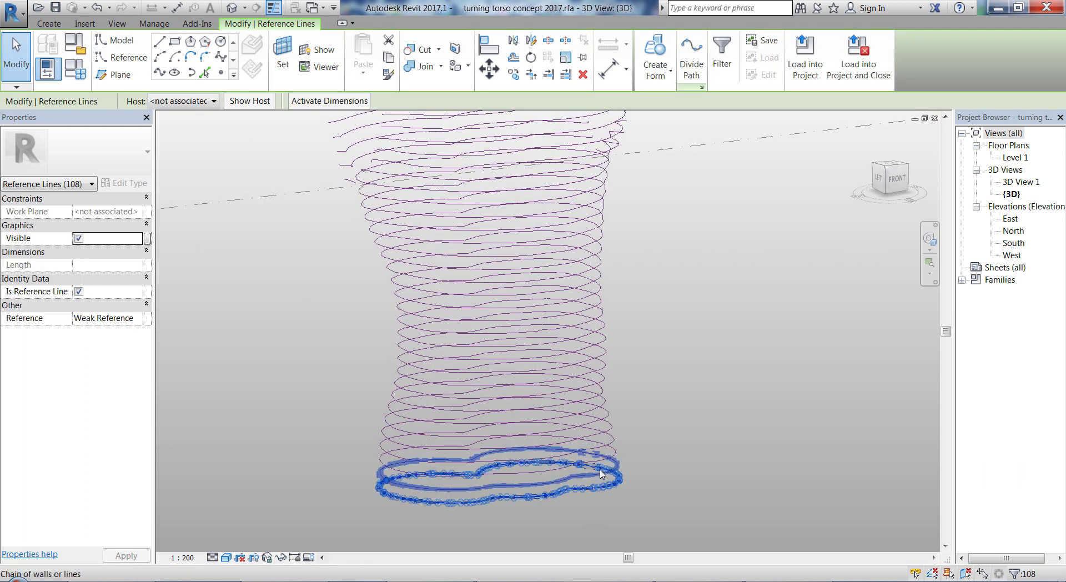
{"action": "left_click", "coordinate": [602, 476], "text": "ctrl"}
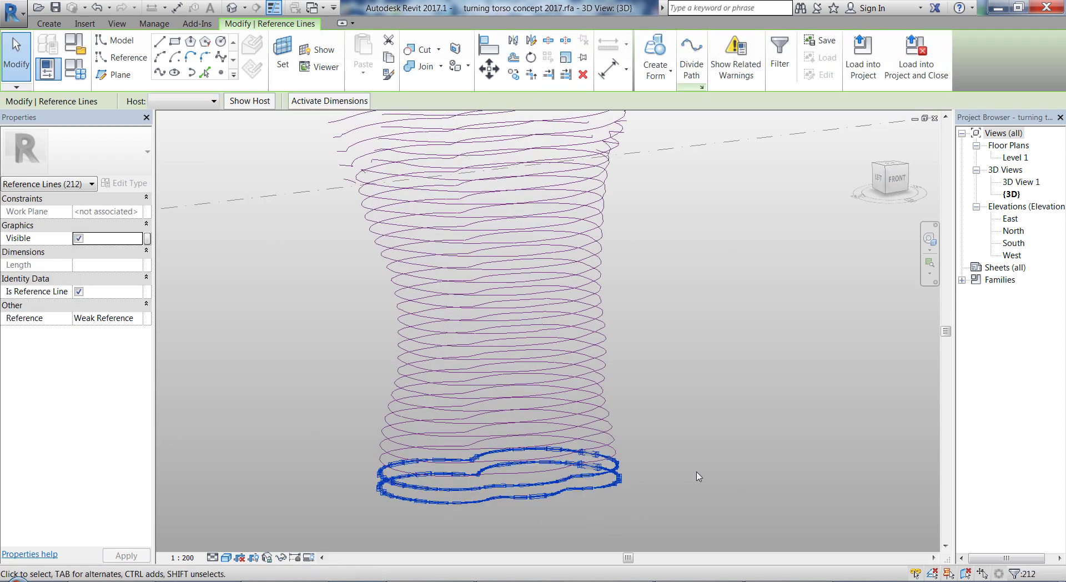
{"action": "left_click", "coordinate": [655, 56]}
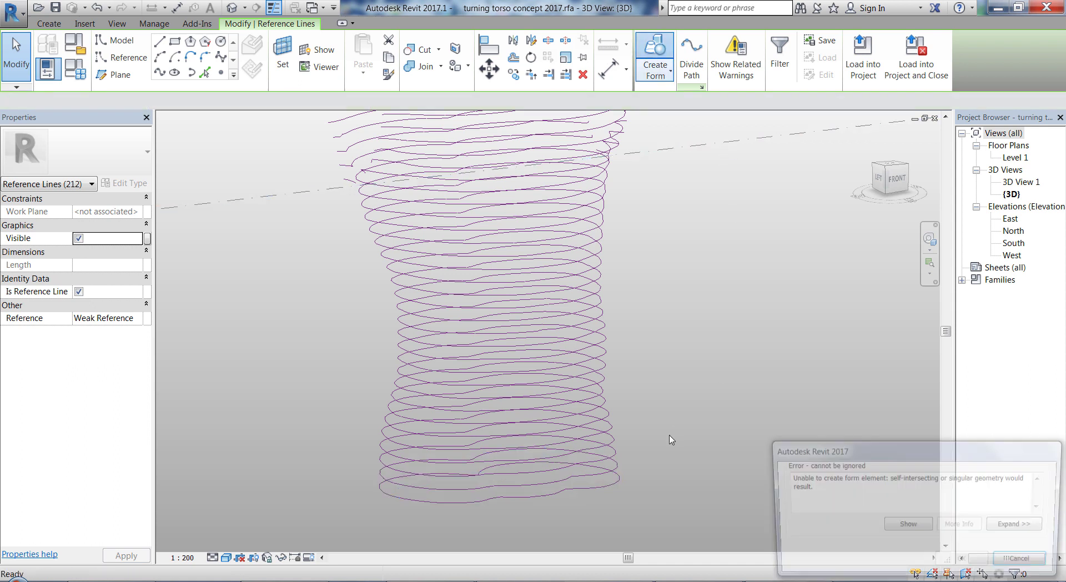
{"action": "left_click_drag", "start_coordinate": [810, 449], "coordinate": [607, 222]}
{"action": "left_click", "coordinate": [821, 337]}
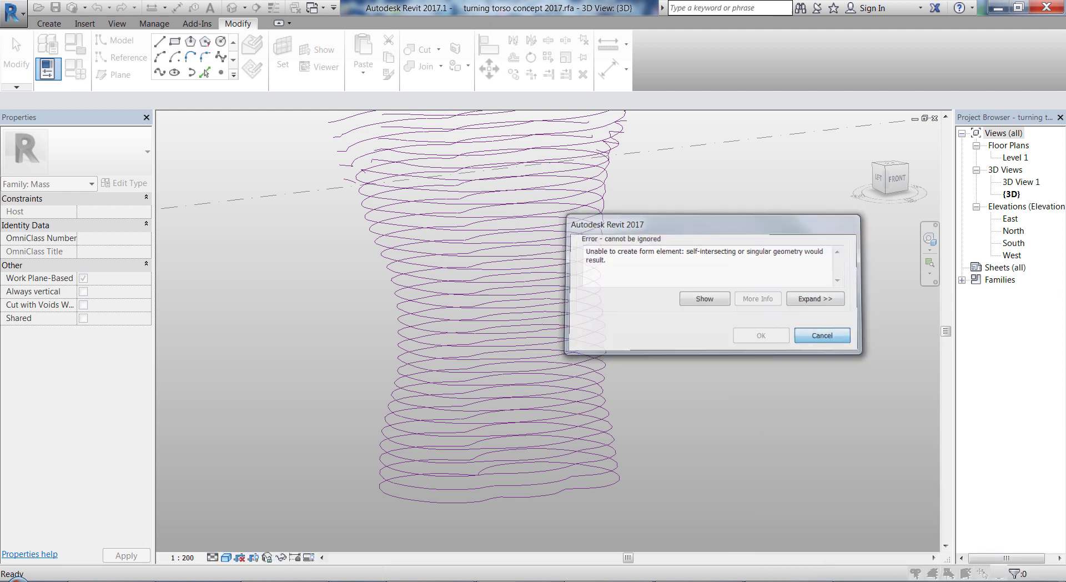
Try to create a form from the two topmost closed loops of reference lines
{"action": "left_click", "coordinate": [592, 459]}
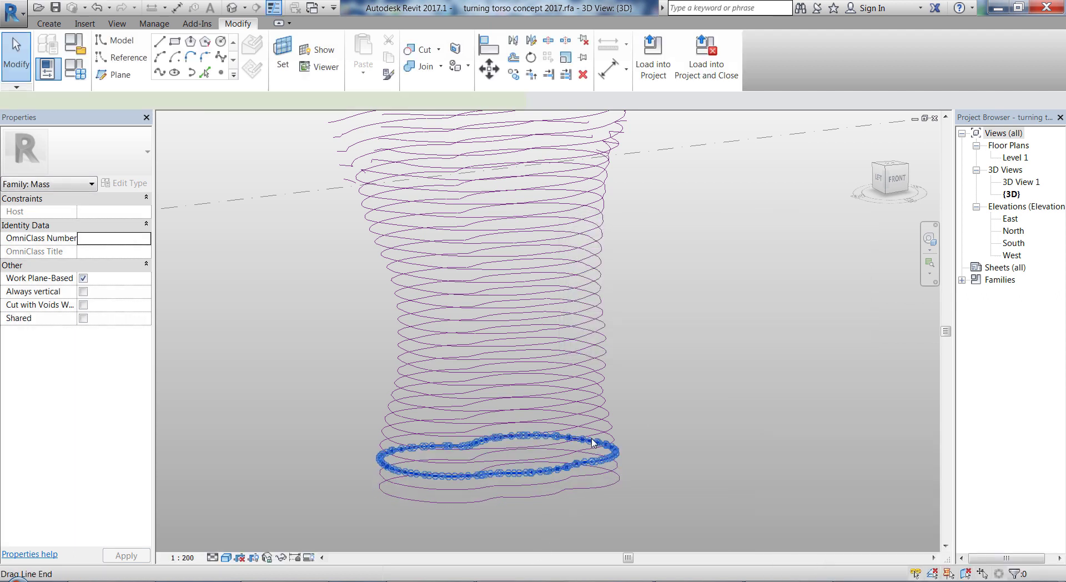
{"action": "scroll", "coordinate": [681, 522], "scroll_direction": "down", "scroll_amount": 3}
{"action": "left_click", "coordinate": [709, 498]}
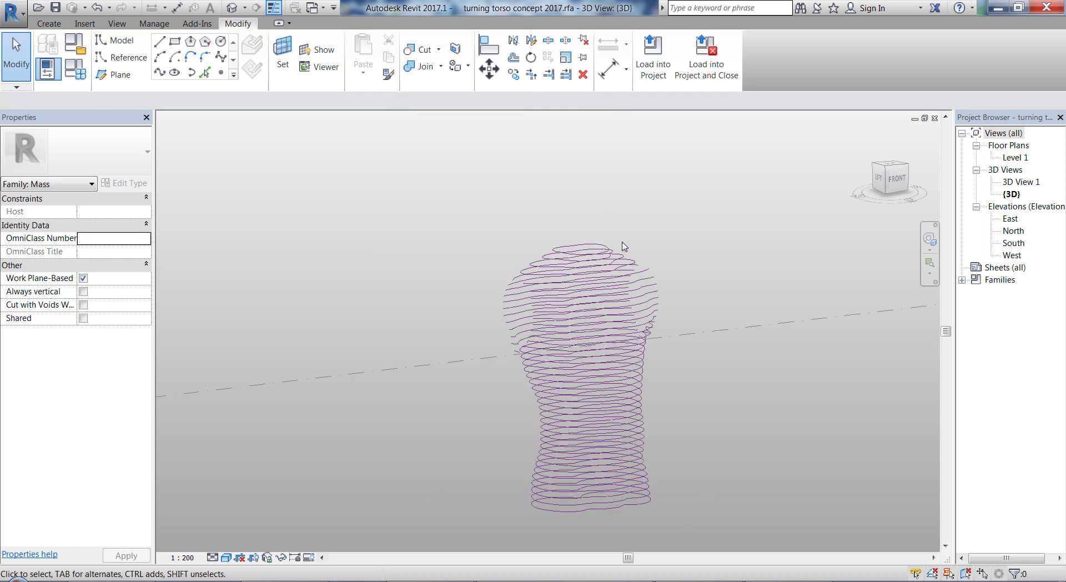
{"action": "scroll", "coordinate": [550, 250], "scroll_direction": "up", "scroll_amount": 5}
{"action": "key", "text": "Tab"}
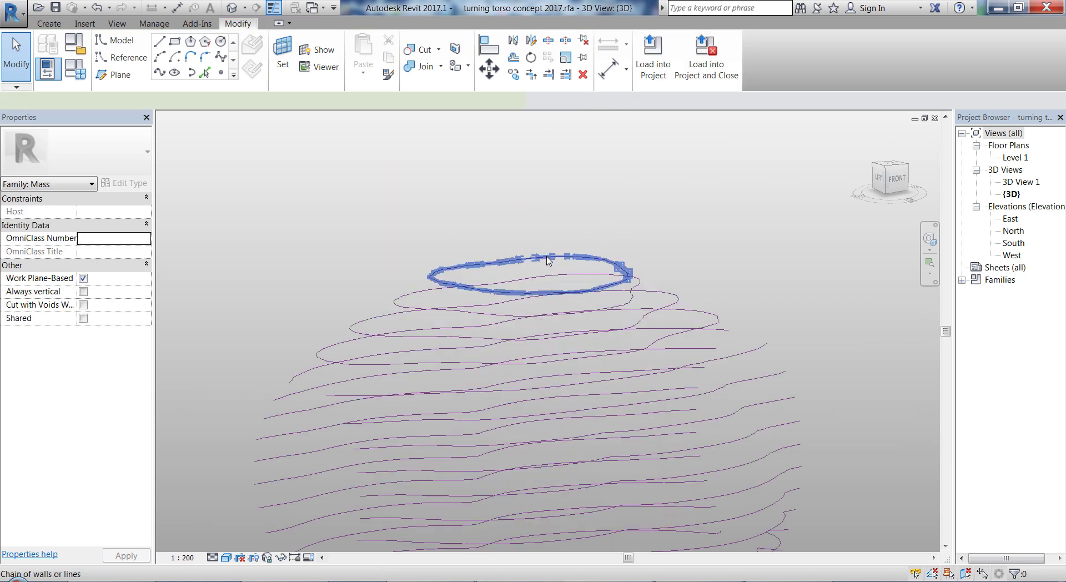
{"action": "left_click", "coordinate": [547, 255]}
{"action": "key", "text": "Tab"}
{"action": "left_click", "coordinate": [623, 301], "text": "ctrl"}
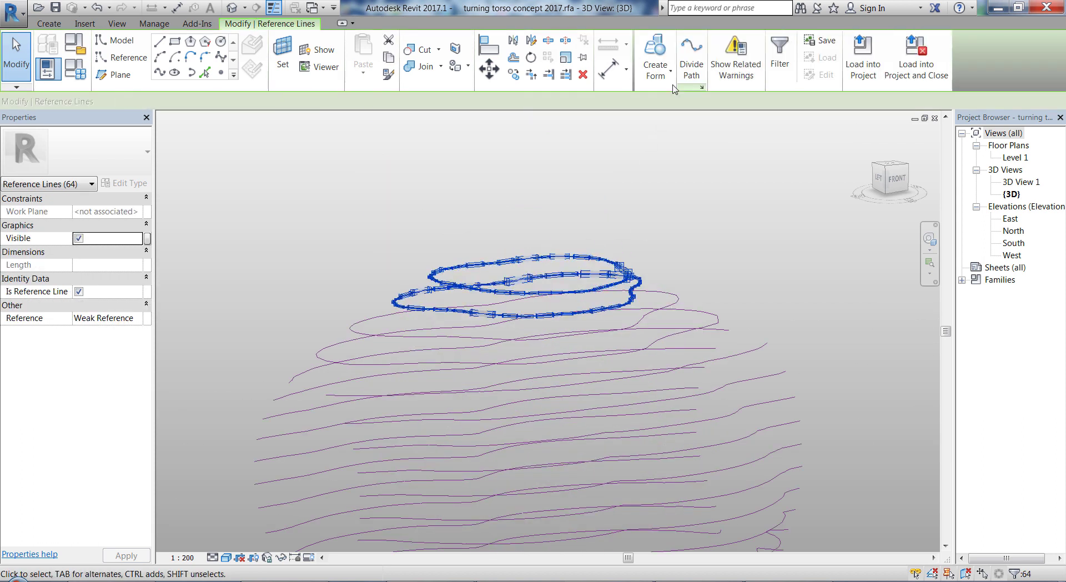
{"action": "left_click", "coordinate": [655, 58]}
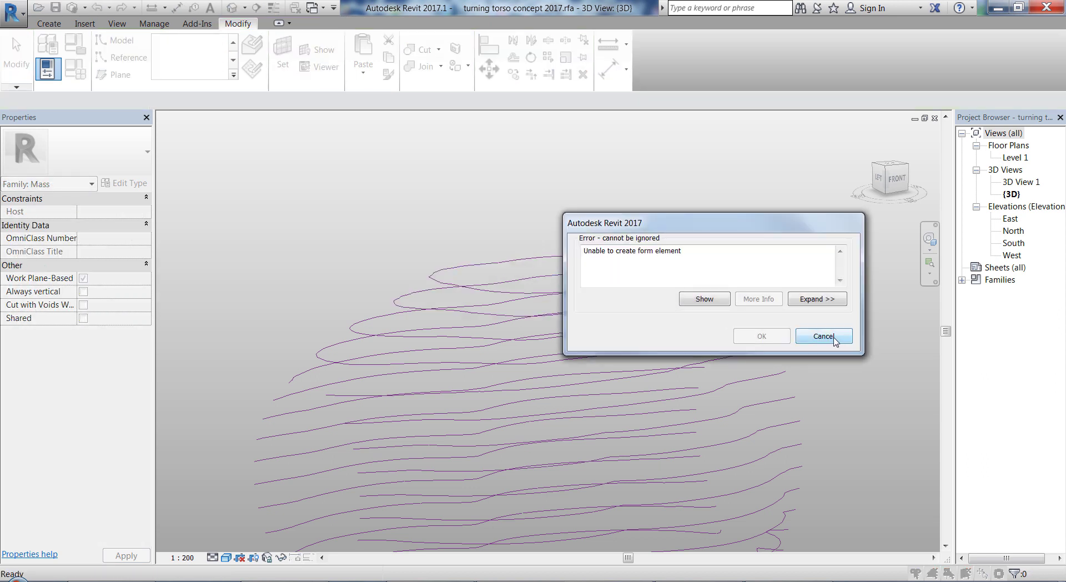
{"action": "left_click", "coordinate": [834, 340]}
Examine the individual reference line segments at the ends of the topmost loops and how they chain together
{"action": "scroll", "coordinate": [588, 288], "scroll_direction": "up", "scroll_amount": 5}
{"action": "key", "text": "Tab"}
{"action": "key", "text": "Tab"}
{"action": "key", "text": "Tab"}
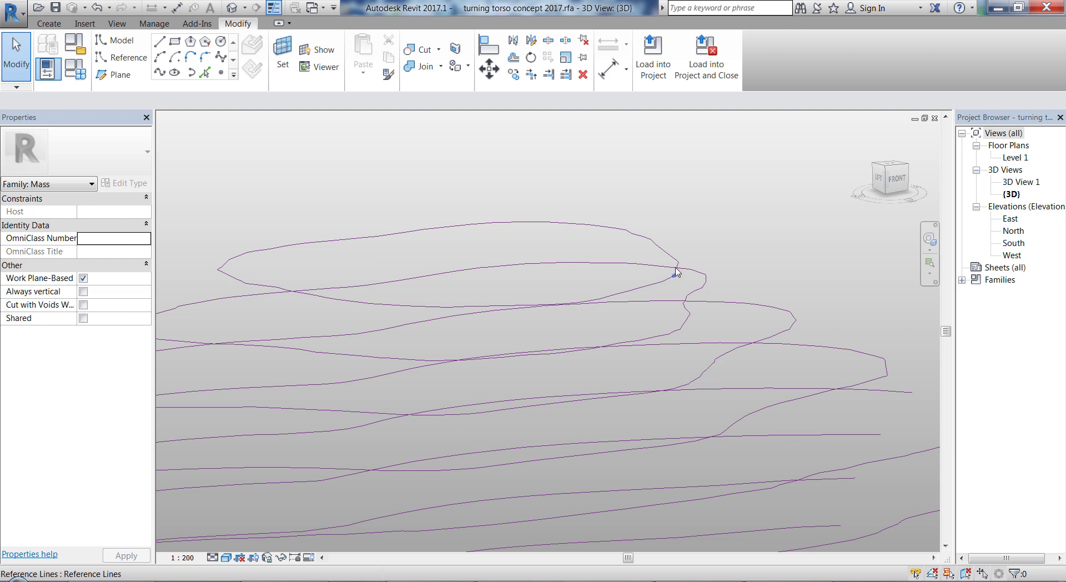
{"action": "key", "text": "Tab"}
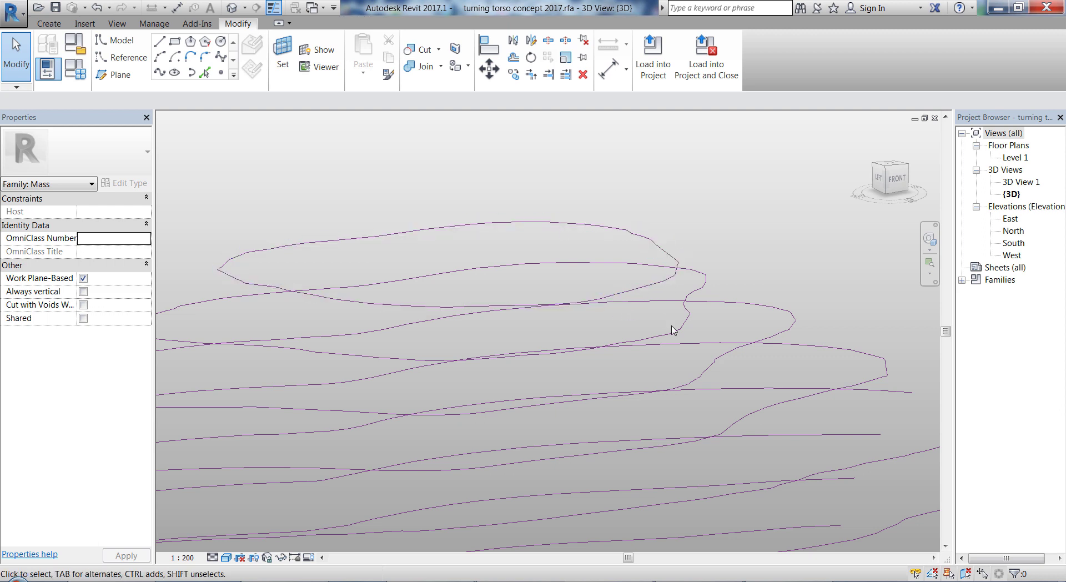
{"action": "key", "text": "Tab"}
{"action": "scroll", "coordinate": [472, 228], "scroll_direction": "down", "scroll_amount": 5}
{"action": "key", "text": "Tab"}
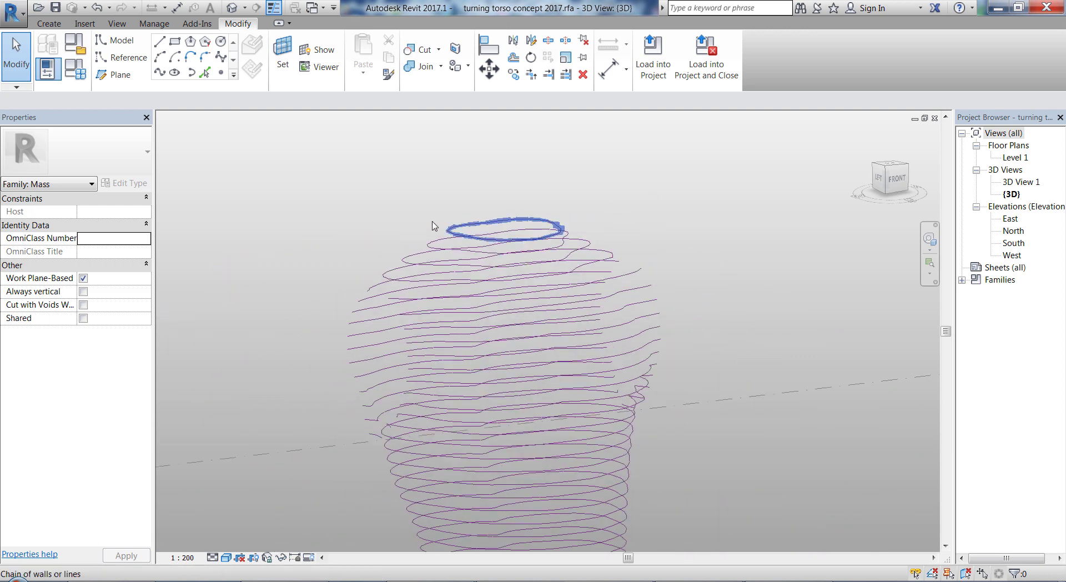
Inspect the whole stack of torso reference curves from above, the front and the side in the 3D view
{"action": "scroll", "coordinate": [595, 388], "scroll_direction": "down", "scroll_amount": 3}
{"action": "middle_click_drag", "start_coordinate": [602, 461], "coordinate": [602, 364], "text": "shift"}
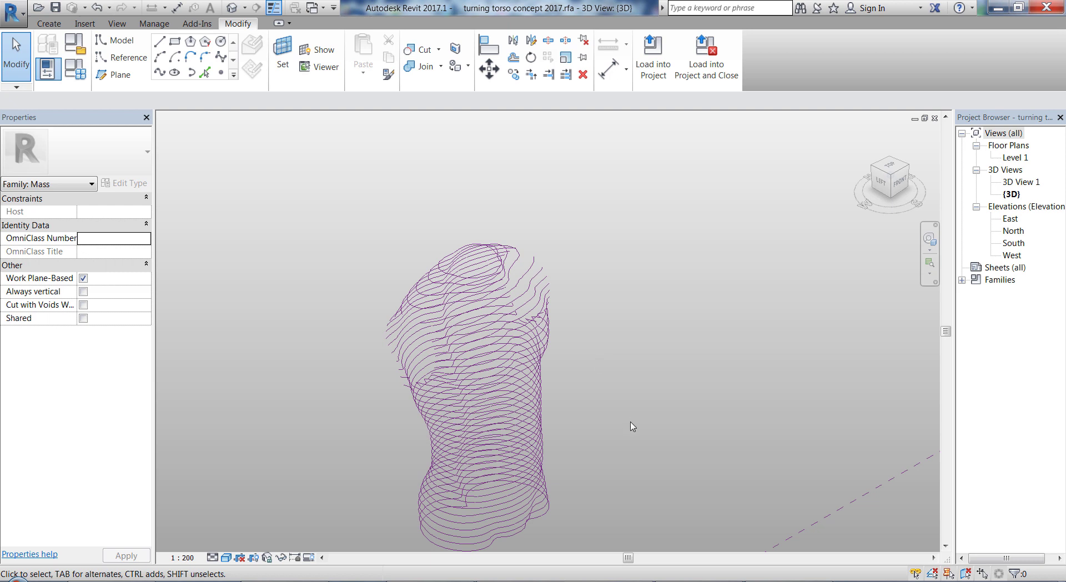
{"action": "middle_click_drag", "start_coordinate": [642, 436], "coordinate": [244, 284], "text": "shift"}
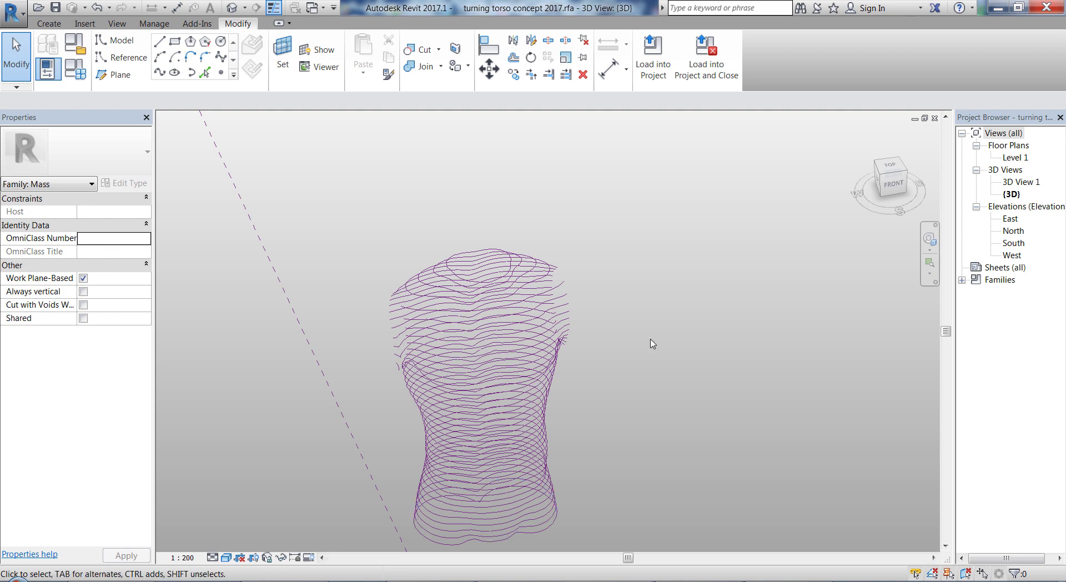
{"action": "scroll", "coordinate": [649, 340], "scroll_direction": "down", "scroll_amount": 1}
{"action": "middle_click_drag", "start_coordinate": [634, 435], "coordinate": [473, 228], "text": "shift"}
{"action": "scroll", "coordinate": [506, 261], "scroll_direction": "up", "scroll_amount": 1}
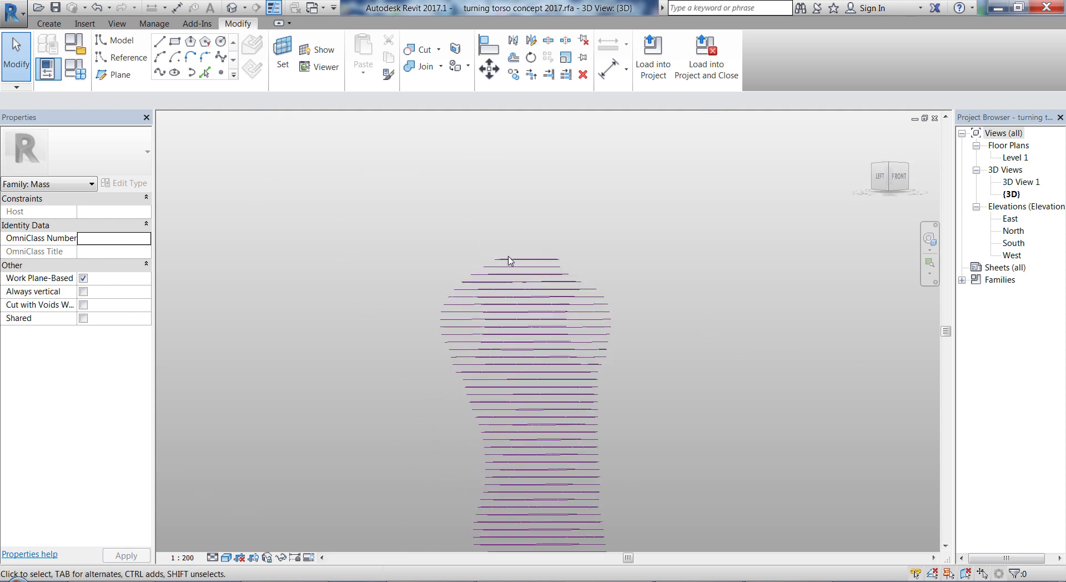
{"action": "middle_click_drag", "start_coordinate": [340, 291], "coordinate": [719, 394], "text": "shift"}
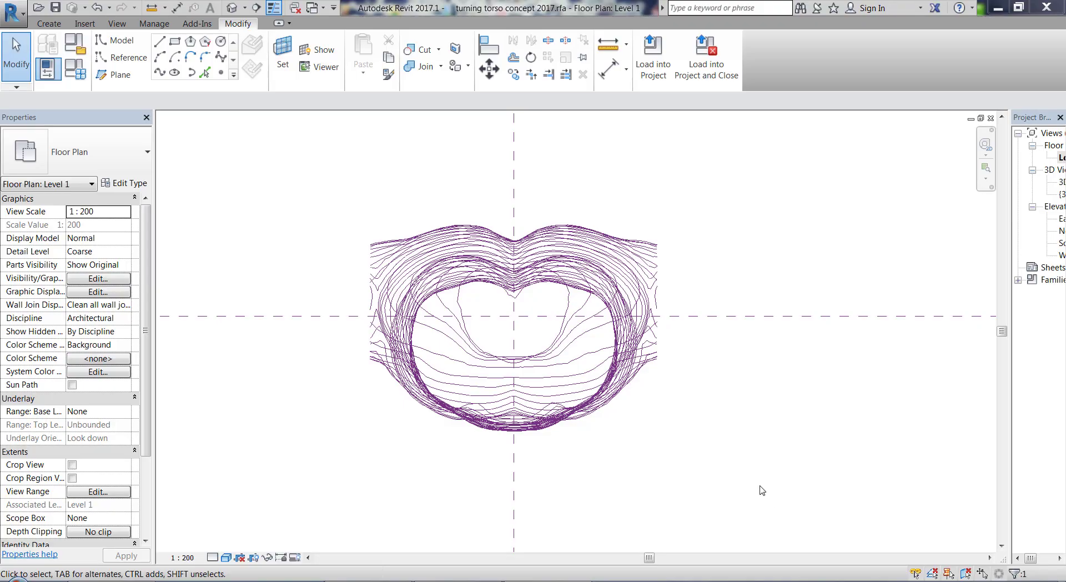
Place a reference point at the intersection of the two centre reference planes in the Level 1 floor plan
{"action": "left_click", "coordinate": [219, 70]}
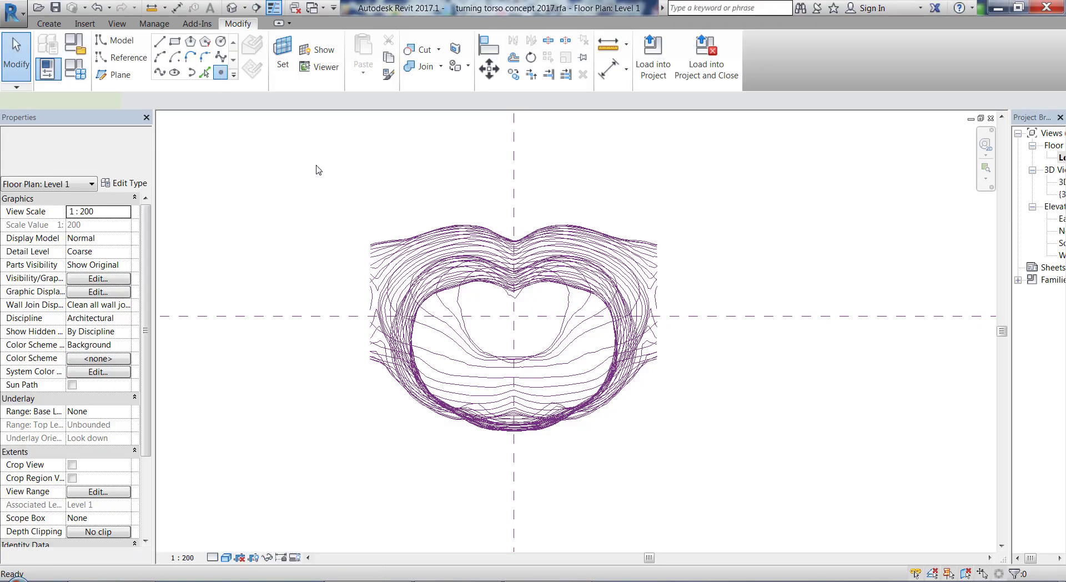
{"action": "left_click", "coordinate": [513, 317]}
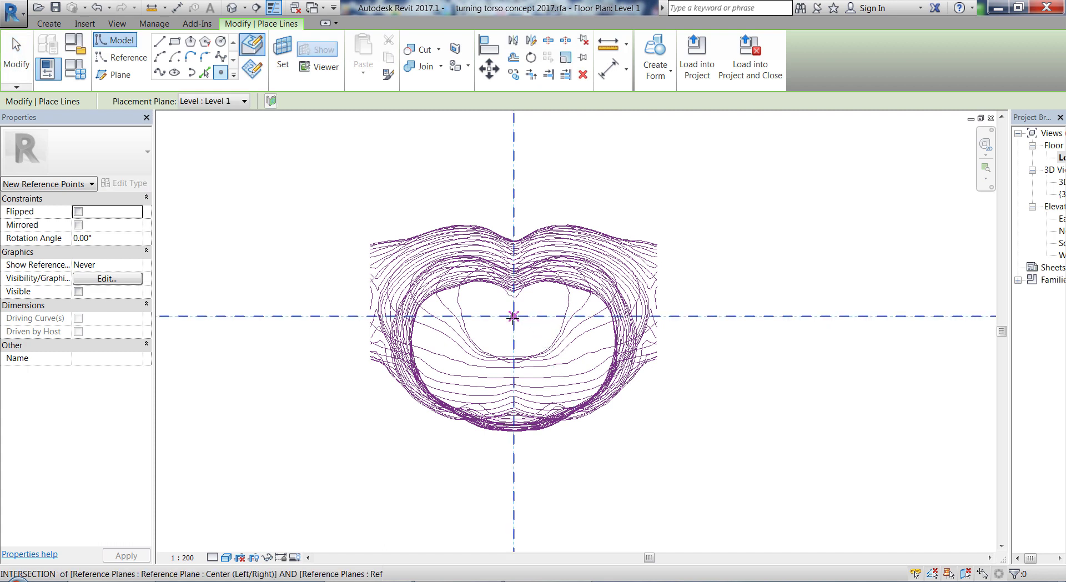
{"action": "left_click", "coordinate": [514, 316]}
{"action": "key", "text": "Return"}
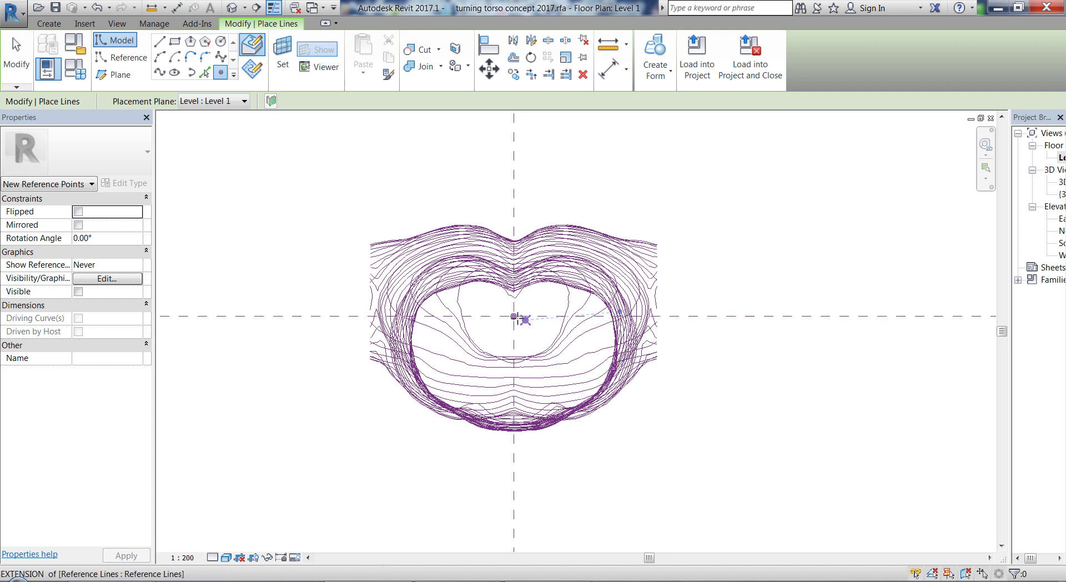
{"action": "left_click", "coordinate": [513, 317]}
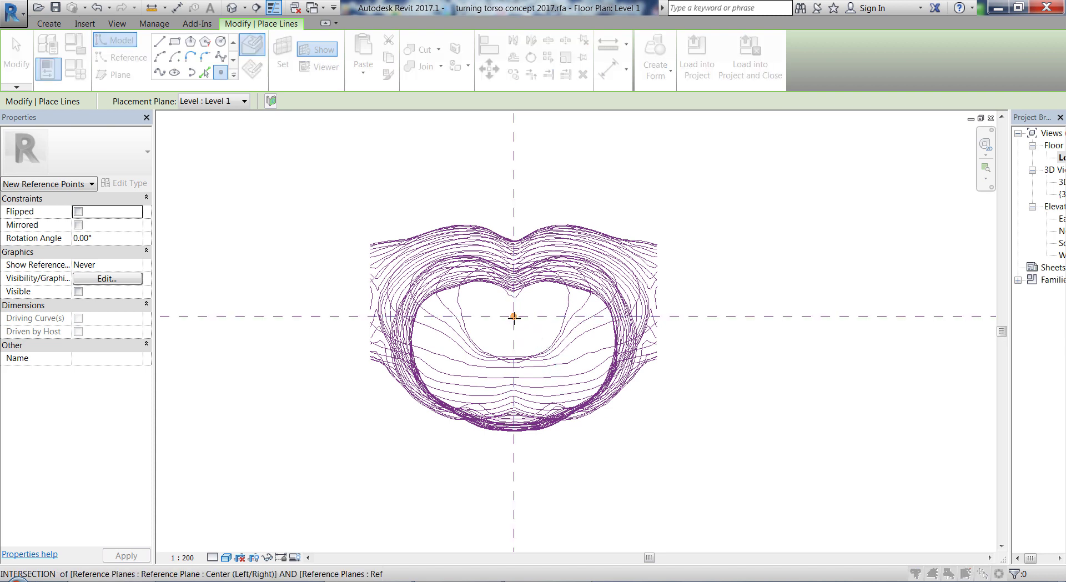
Stack further reference points on the intersection of the two centre reference planes and open 3D View 1
{"action": "left_click", "coordinate": [581, 344]}
{"action": "key", "text": "Escape"}
{"action": "key", "text": "Escape"}
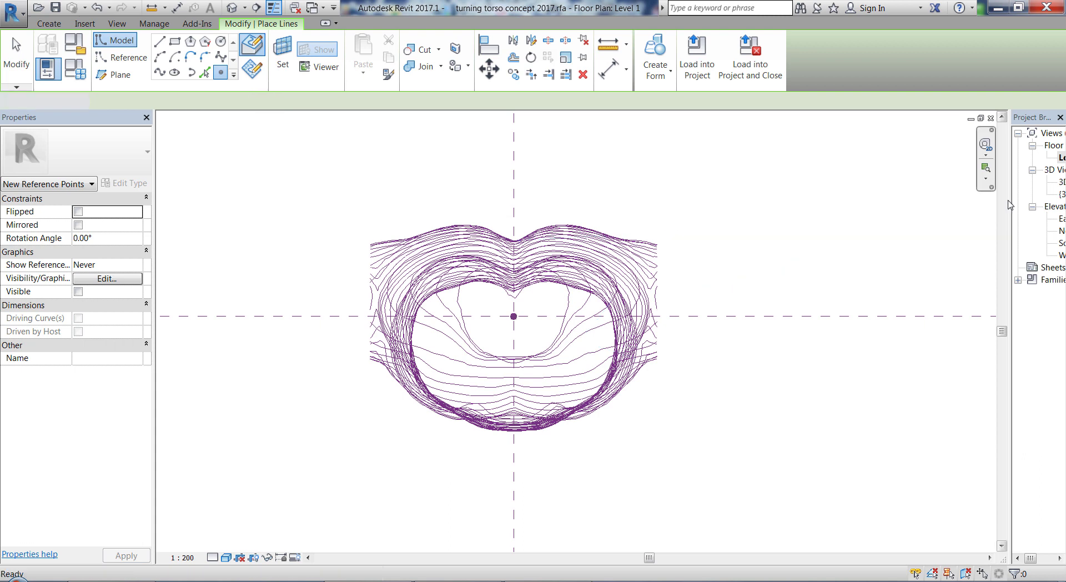
{"action": "left_click", "coordinate": [1060, 182]}
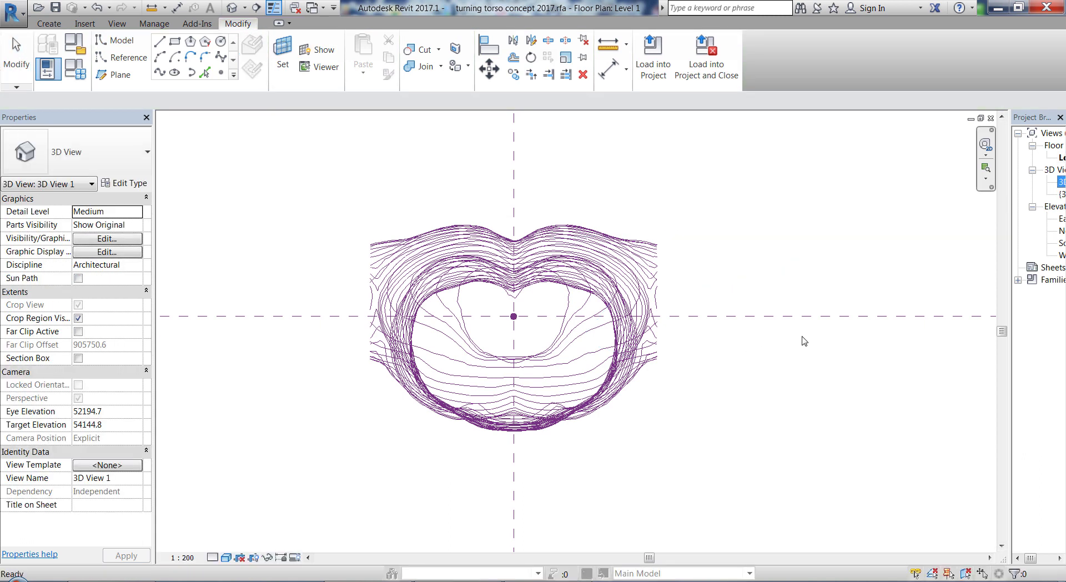
{"action": "double_click", "coordinate": [1060, 182]}
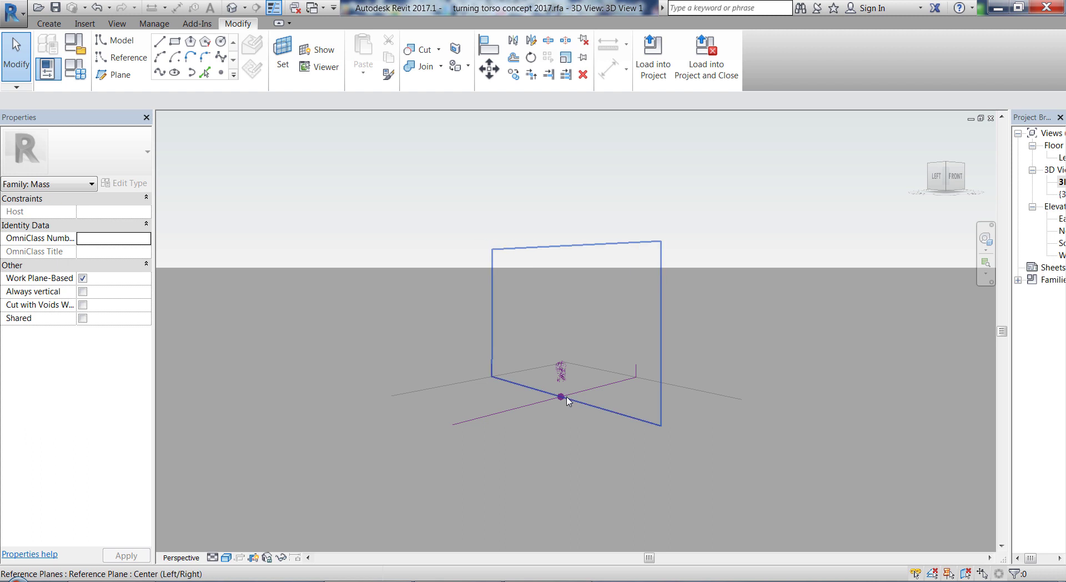
Raise one of the coincident reference points vertically to the top of the torso curves, at an offset of about 13400
{"action": "mouse_move", "coordinate": [567, 400]}
{"action": "middle_mouse_down", "text": "shift"}
{"action": "mouse_move", "coordinate": [558, 386]}
{"action": "mouse_move", "coordinate": [752, 462]}
{"action": "mouse_move", "coordinate": [632, 456]}
{"action": "mouse_move", "coordinate": [666, 459]}
{"action": "mouse_move", "coordinate": [583, 397]}
{"action": "middle_mouse_up", "text": "shift"}
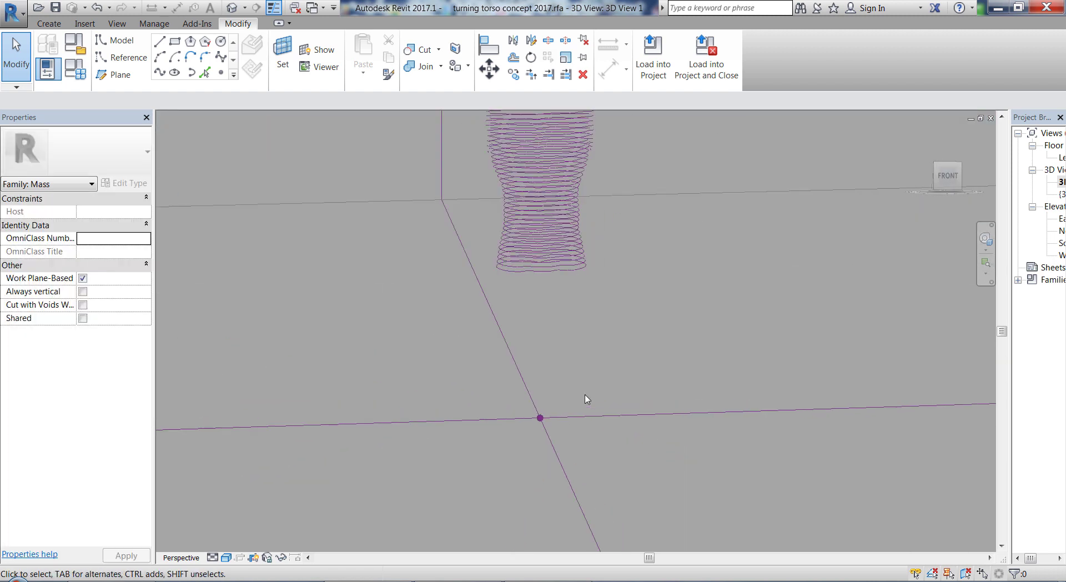
{"action": "left_click", "coordinate": [564, 440]}
{"action": "scroll", "coordinate": [525, 485], "scroll_direction": "down", "scroll_amount": 3}
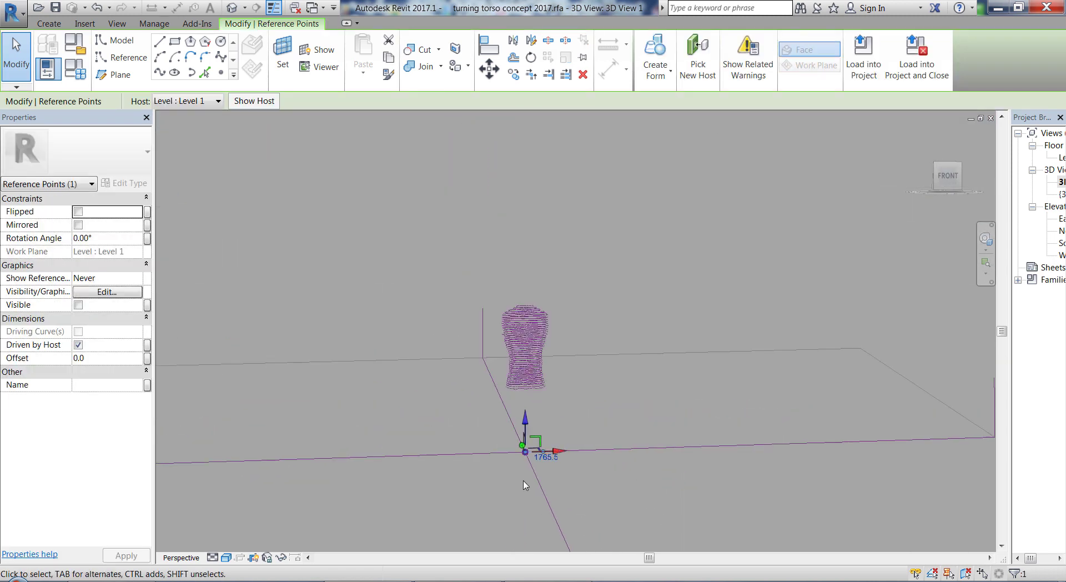
{"action": "middle_click_drag", "start_coordinate": [660, 478], "coordinate": [704, 436], "text": "shift"}
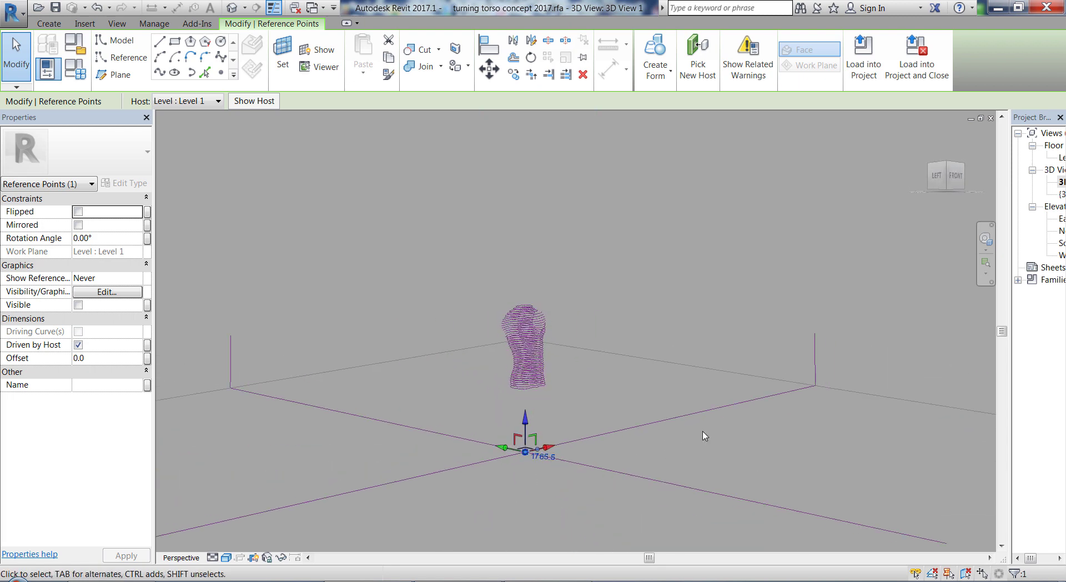
{"action": "scroll", "coordinate": [527, 355], "scroll_direction": "up", "scroll_amount": 5}
{"action": "scroll", "coordinate": [461, 369], "scroll_direction": "down", "scroll_amount": 3}
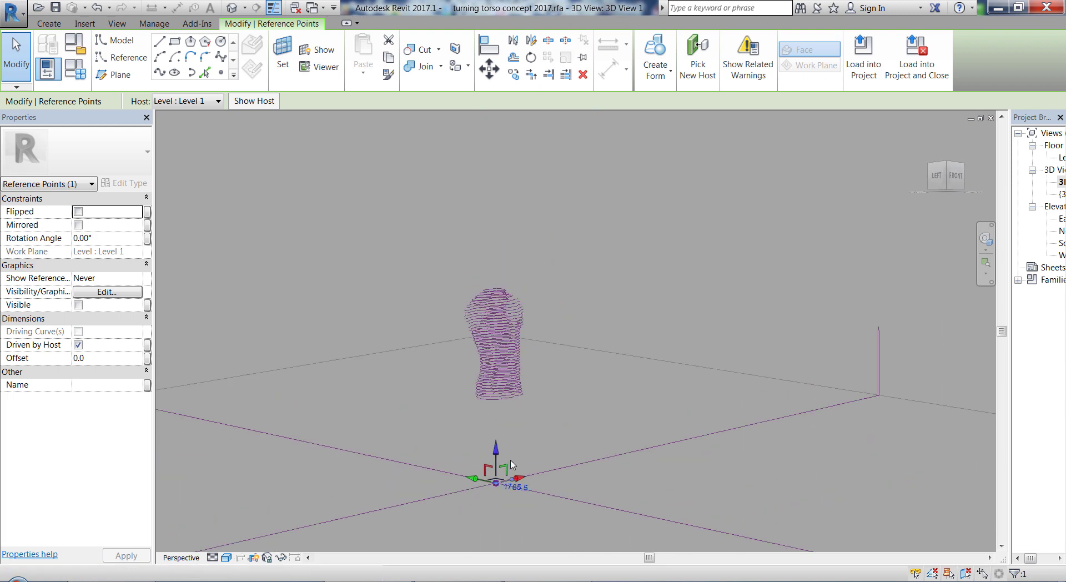
{"action": "left_click_drag", "start_coordinate": [497, 453], "coordinate": [493, 251]}
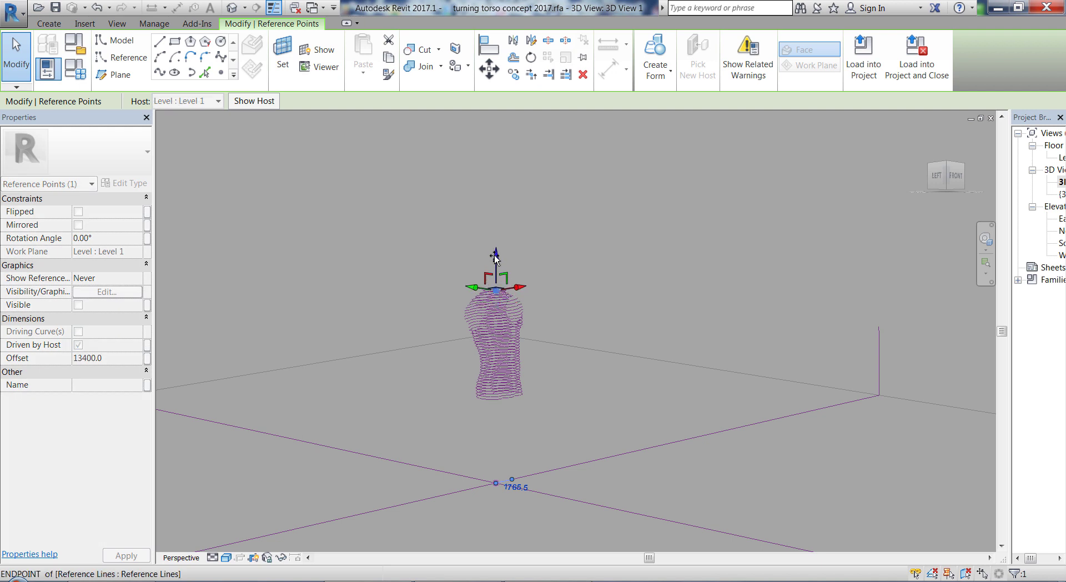
Fine-tune the height of the top reference point so it sits just above the uppermost loop, at an offset of about 14731
{"action": "middle_click_drag", "start_coordinate": [564, 446], "coordinate": [492, 423], "text": "shift"}
{"action": "scroll", "coordinate": [481, 285], "scroll_direction": "up", "scroll_amount": 5}
{"action": "left_click_drag", "start_coordinate": [540, 287], "coordinate": [540, 263]}
{"action": "scroll", "coordinate": [468, 287], "scroll_direction": "down", "scroll_amount": 5}
{"action": "scroll", "coordinate": [600, 347], "scroll_direction": "down", "scroll_amount": 3}
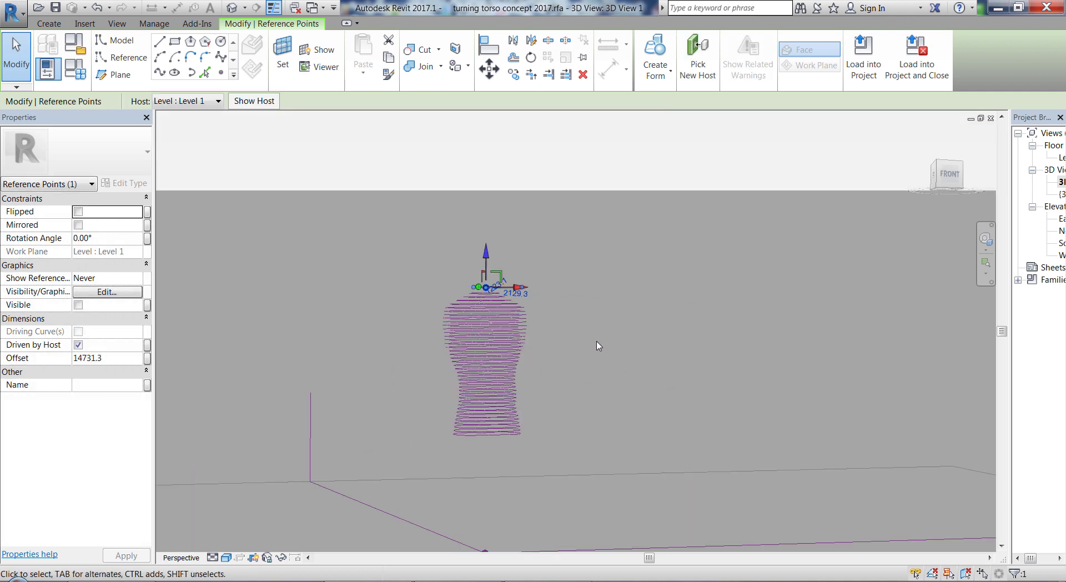
{"action": "left_click", "coordinate": [599, 347]}
Raise a second reference point from the plane intersection to the middle of the torso curves, at an offset of about 10200
{"action": "middle_click_drag", "start_coordinate": [600, 347], "coordinate": [496, 527], "text": "shift"}
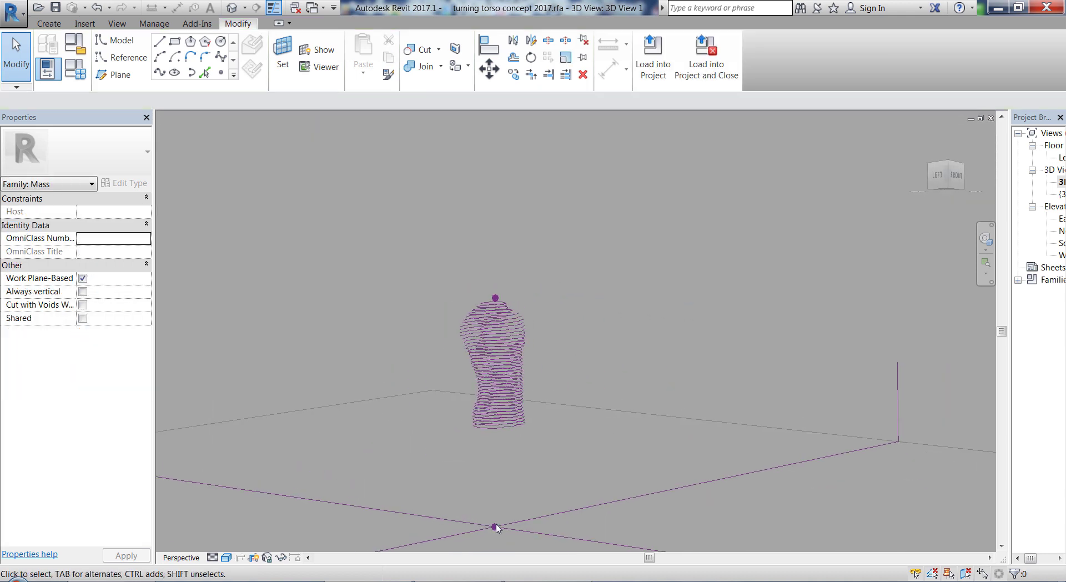
{"action": "left_click", "coordinate": [495, 526]}
{"action": "left_click_drag", "start_coordinate": [495, 495], "coordinate": [494, 333]}
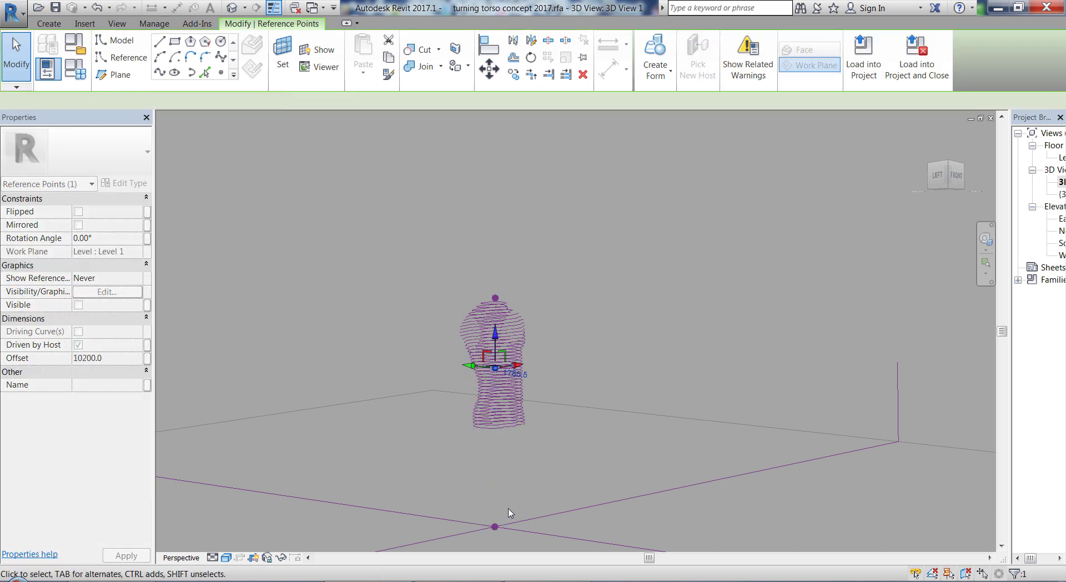
Raise a third reference point to just below the lowest torso loop, at an offset of about 6800
{"action": "left_click", "coordinate": [495, 526]}
{"action": "left_click_drag", "start_coordinate": [499, 495], "coordinate": [496, 392]}
{"action": "middle_click_drag", "start_coordinate": [570, 439], "coordinate": [497, 395], "text": "shift"}
{"action": "left_click_drag", "start_coordinate": [496, 399], "coordinate": [496, 392]}
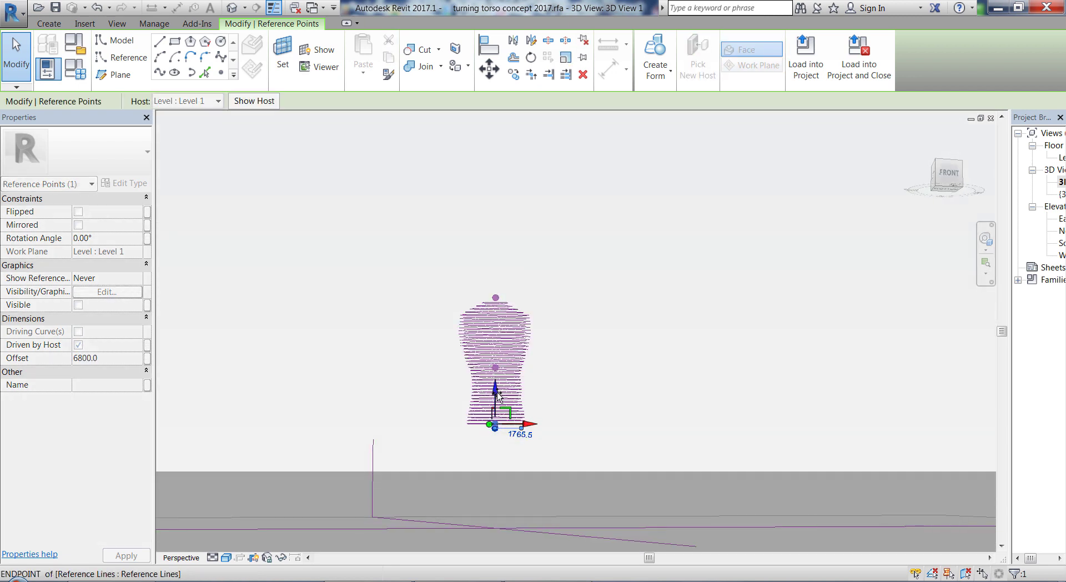
{"action": "left_click", "coordinate": [470, 253]}
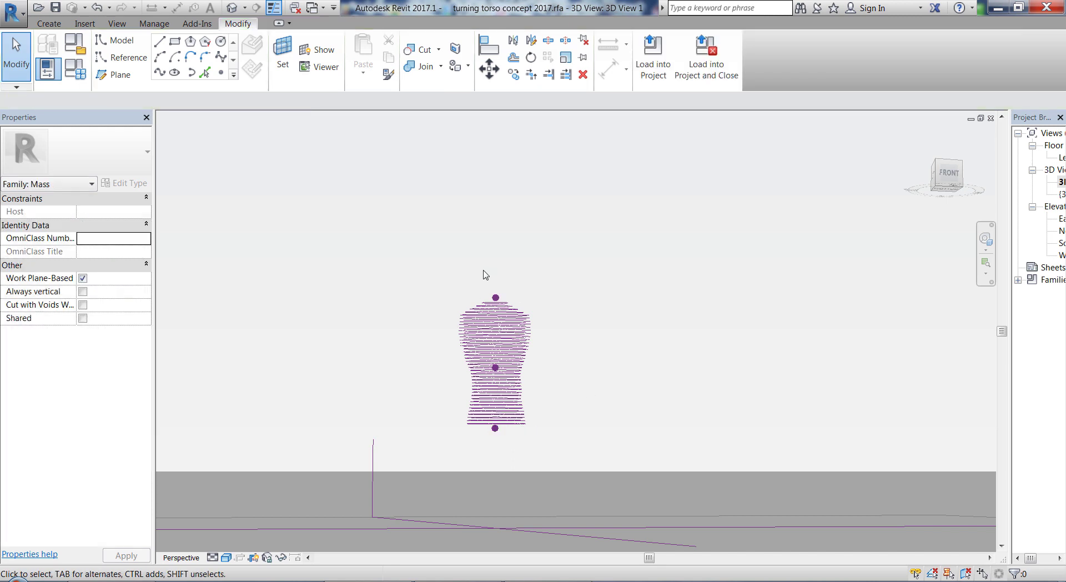
Filter the reference lines out of a selection over the torso, keeping the three reference points, and draw a spline through them
{"action": "left_click_drag", "start_coordinate": [484, 273], "coordinate": [511, 446]}
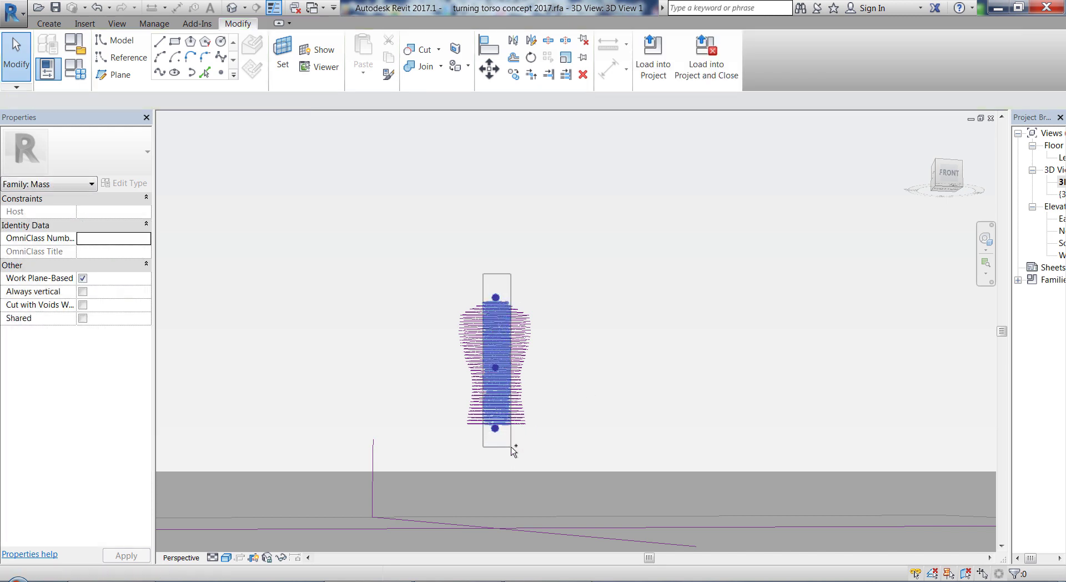
{"action": "left_click", "coordinate": [779, 56]}
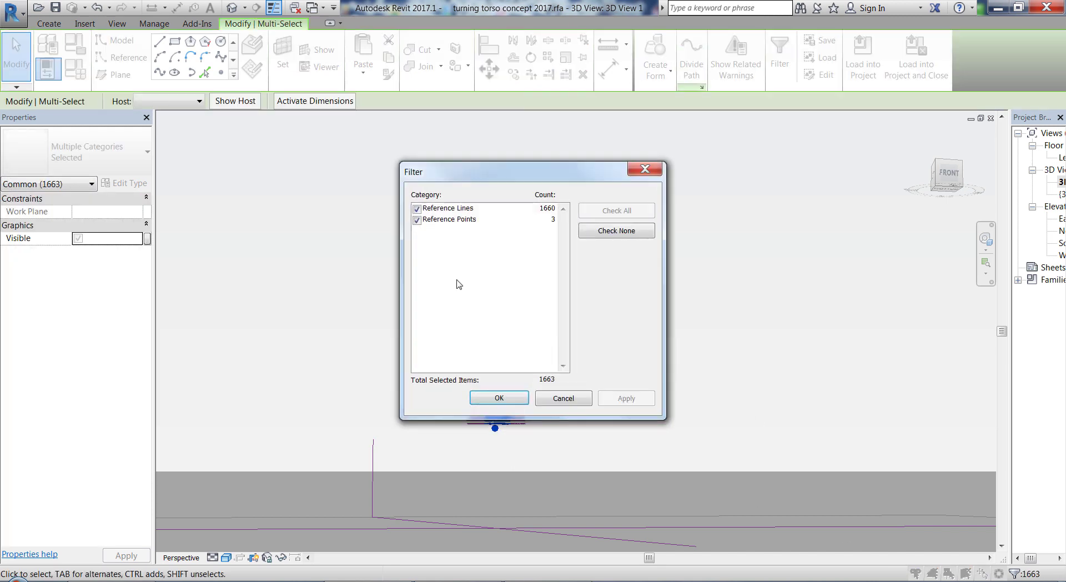
{"action": "left_click", "coordinate": [416, 209]}
{"action": "left_click", "coordinate": [500, 398]}
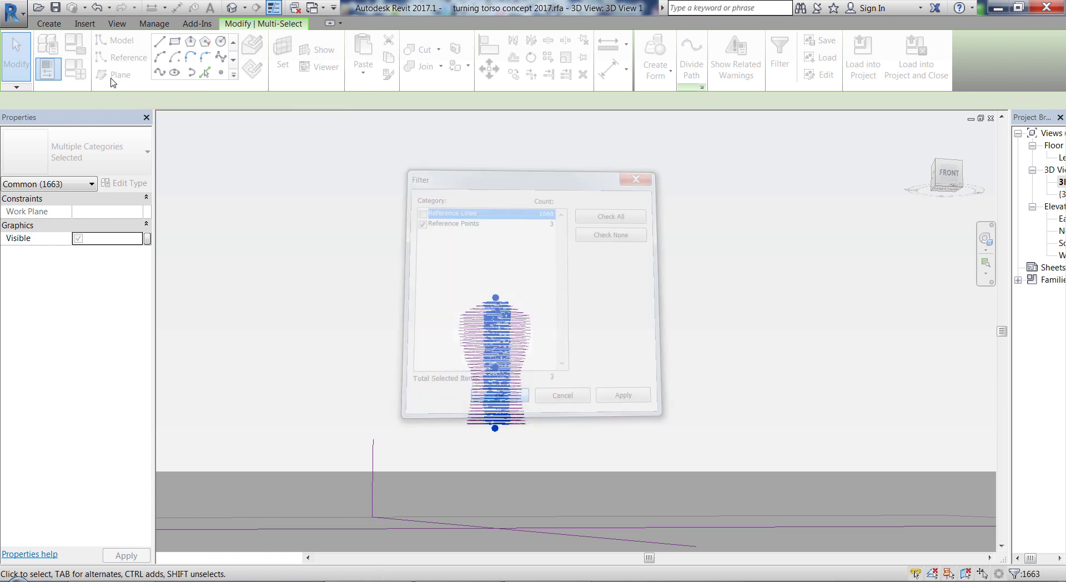
{"action": "left_click", "coordinate": [496, 398]}
{"action": "left_click", "coordinate": [604, 437]}
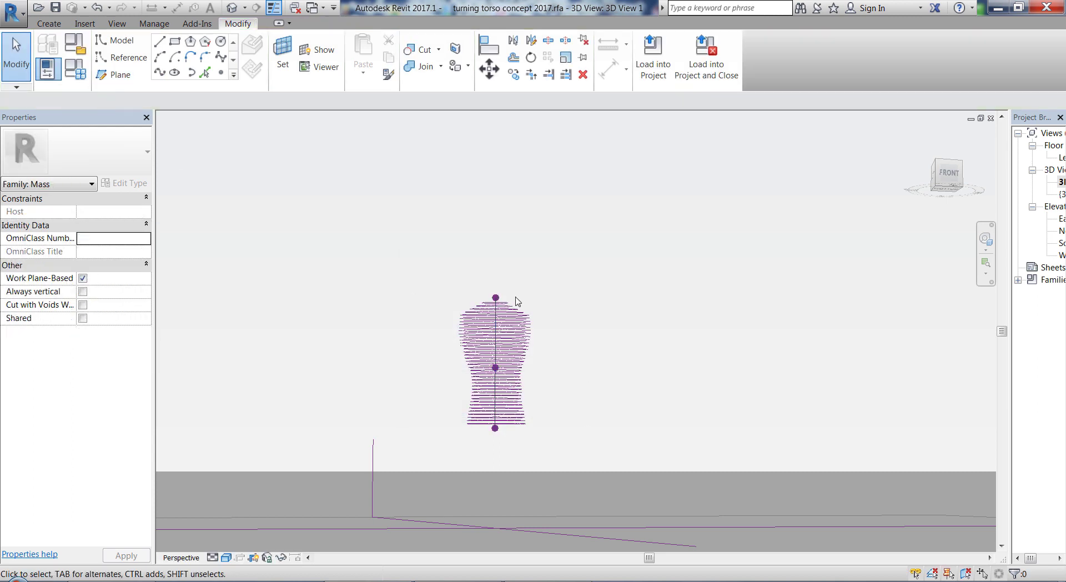
Convert the vertical model line through the three points into a reference line
{"action": "scroll", "coordinate": [517, 299], "scroll_direction": "up", "scroll_amount": 5}
{"action": "left_click", "coordinate": [480, 311]}
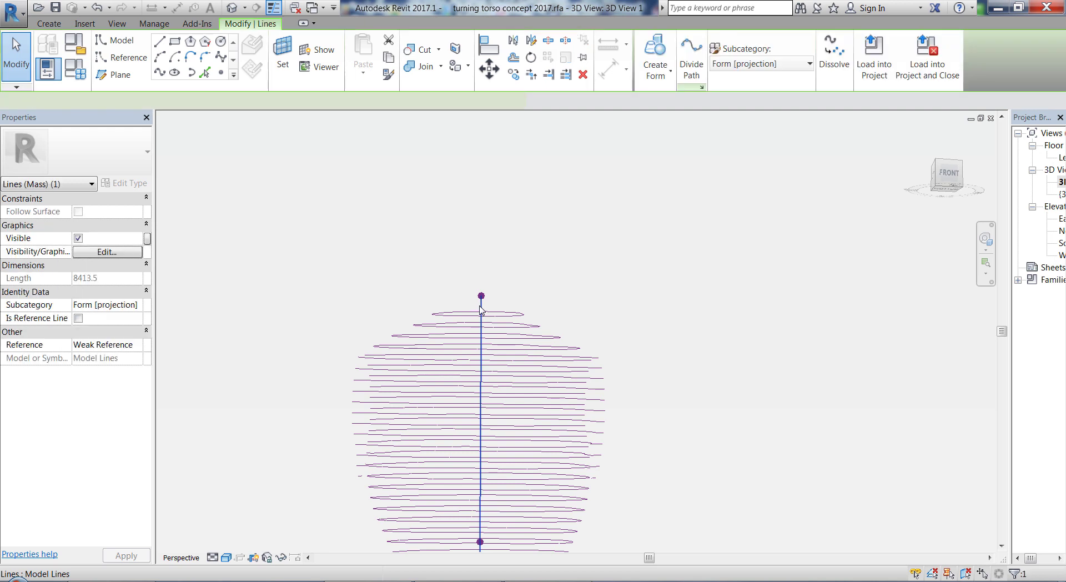
{"action": "left_click", "coordinate": [78, 318]}
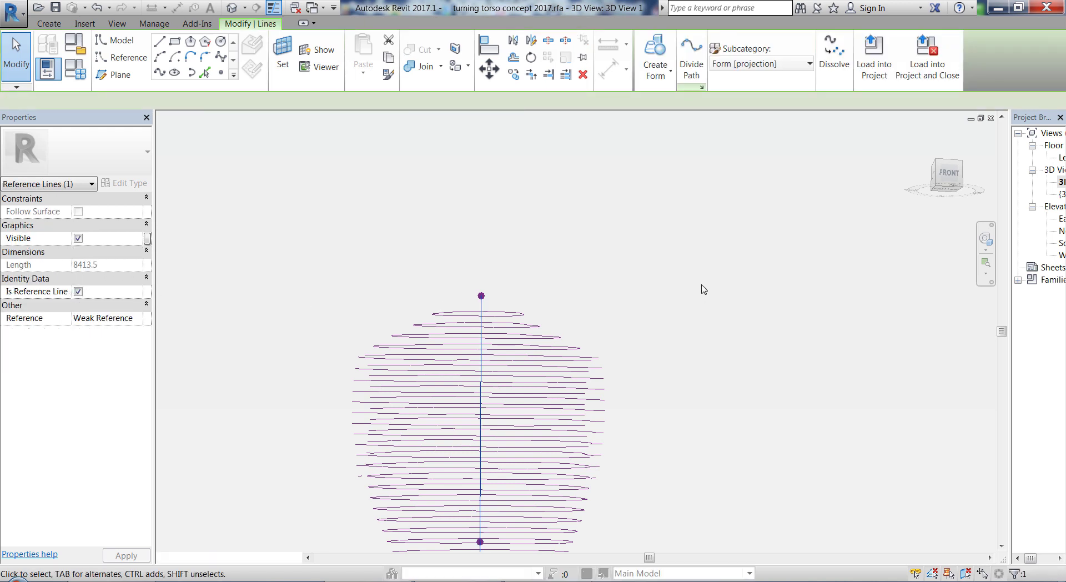
{"action": "left_click", "coordinate": [459, 257]}
Place a hosted reference point on the vertical reference line, just below its top end point
{"action": "middle_click_drag", "start_coordinate": [455, 256], "coordinate": [410, 299], "text": "shift"}
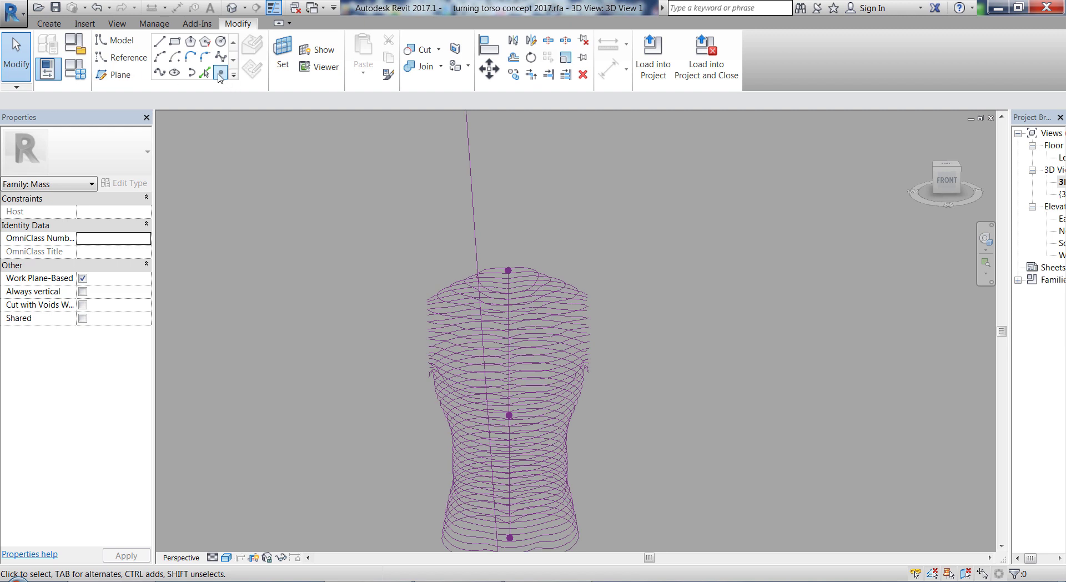
{"action": "left_click", "coordinate": [220, 74]}
{"action": "scroll", "coordinate": [482, 263], "scroll_direction": "up", "scroll_amount": 3}
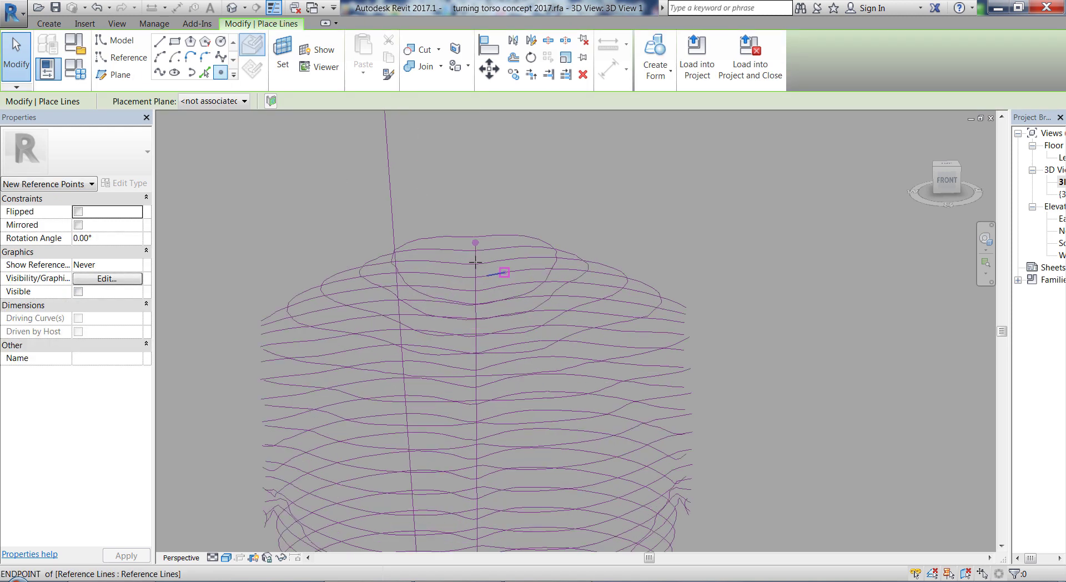
{"action": "scroll", "coordinate": [475, 263], "scroll_direction": "up", "scroll_amount": 5}
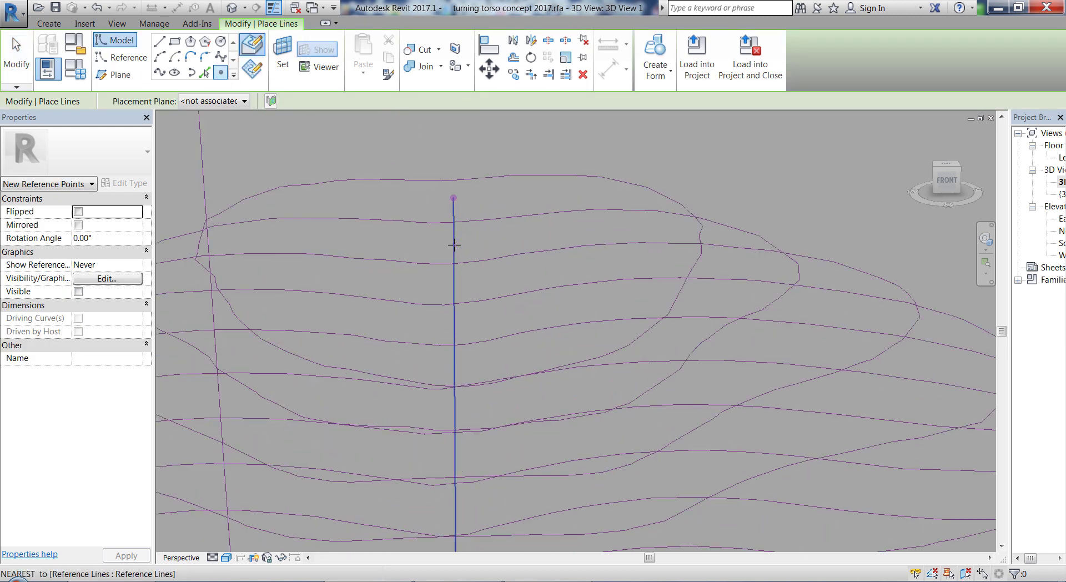
{"action": "left_click", "coordinate": [454, 244]}
{"action": "key", "text": "Escape"}
{"action": "key", "text": "Escape"}
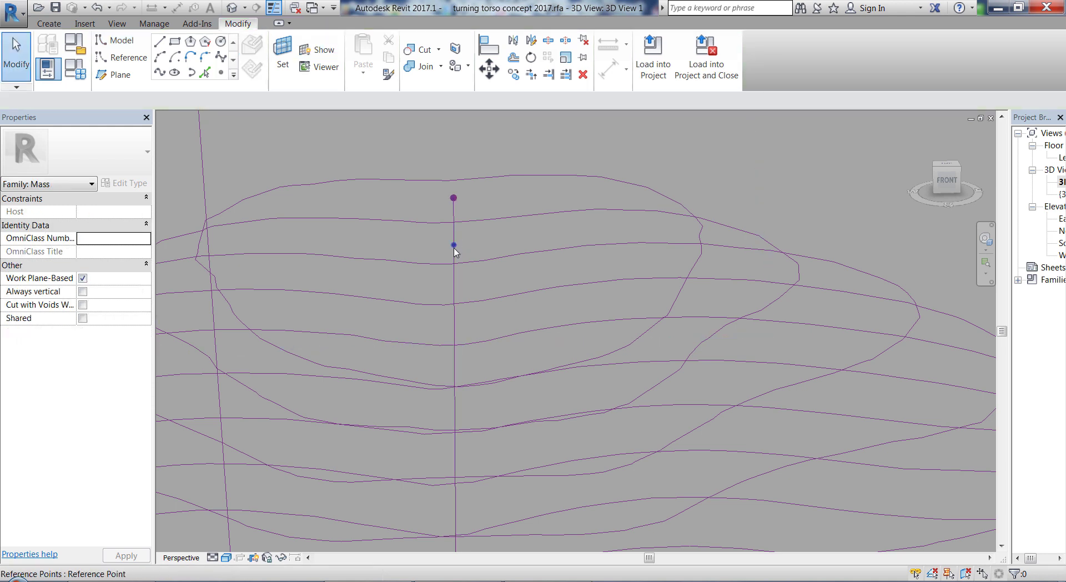
Set the hosted reference point to always show its reference planes
{"action": "left_click", "coordinate": [454, 245]}
{"action": "left_click", "coordinate": [136, 266]}
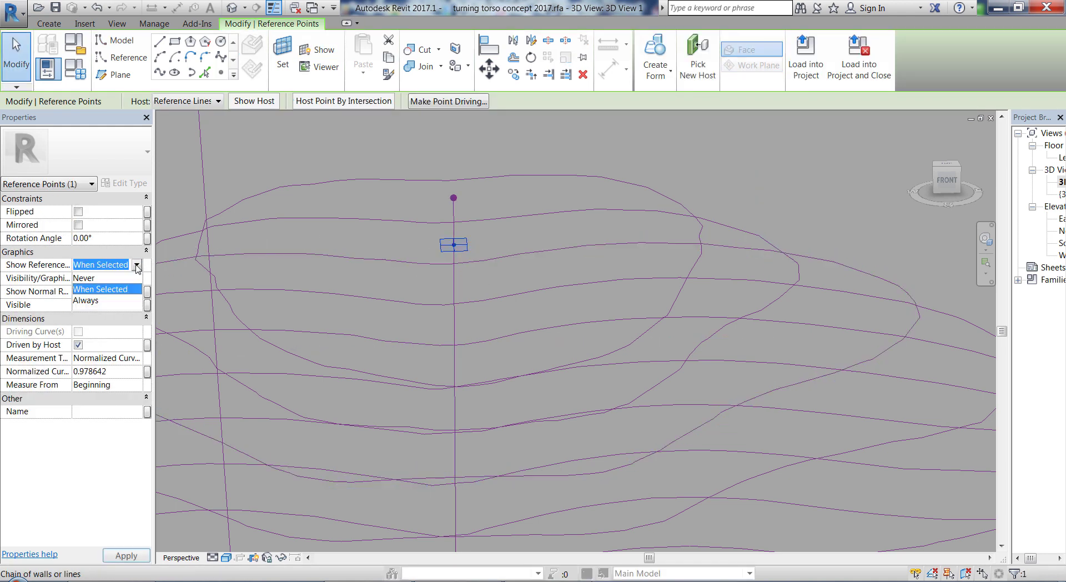
{"action": "left_click", "coordinate": [105, 302]}
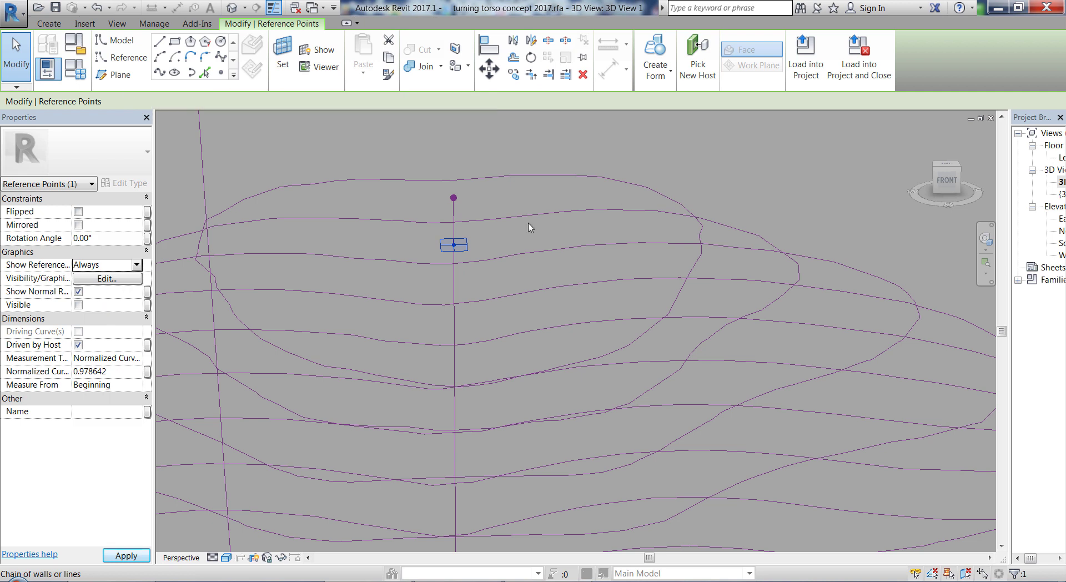
{"action": "left_click", "coordinate": [123, 239]}
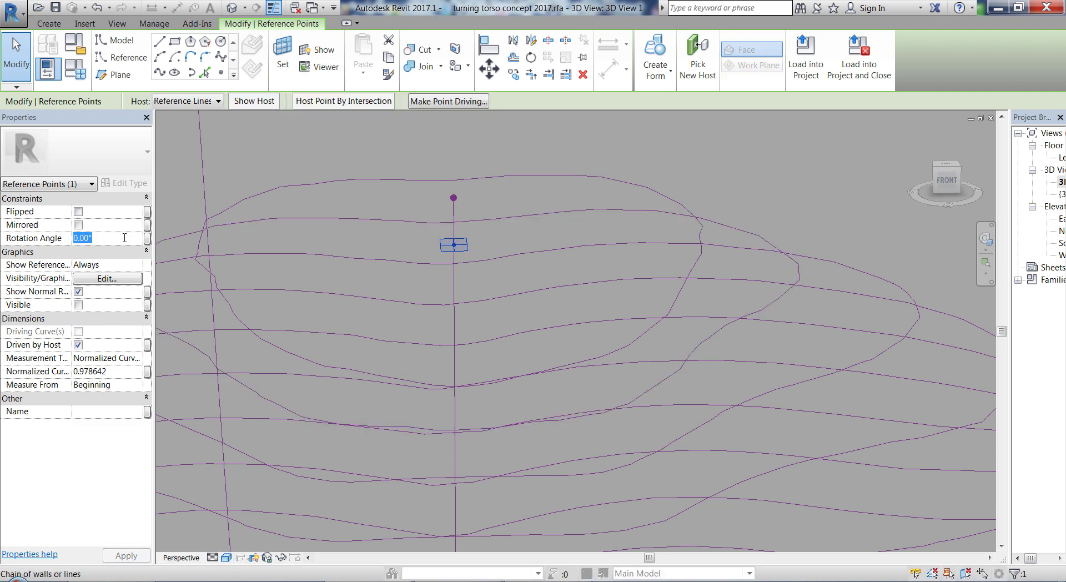
{"action": "left_click", "coordinate": [685, 150]}
Slide the hosted reference point down the vertical line to just above the uppermost torso loop
{"action": "scroll", "coordinate": [588, 233], "scroll_direction": "down", "scroll_amount": 2}
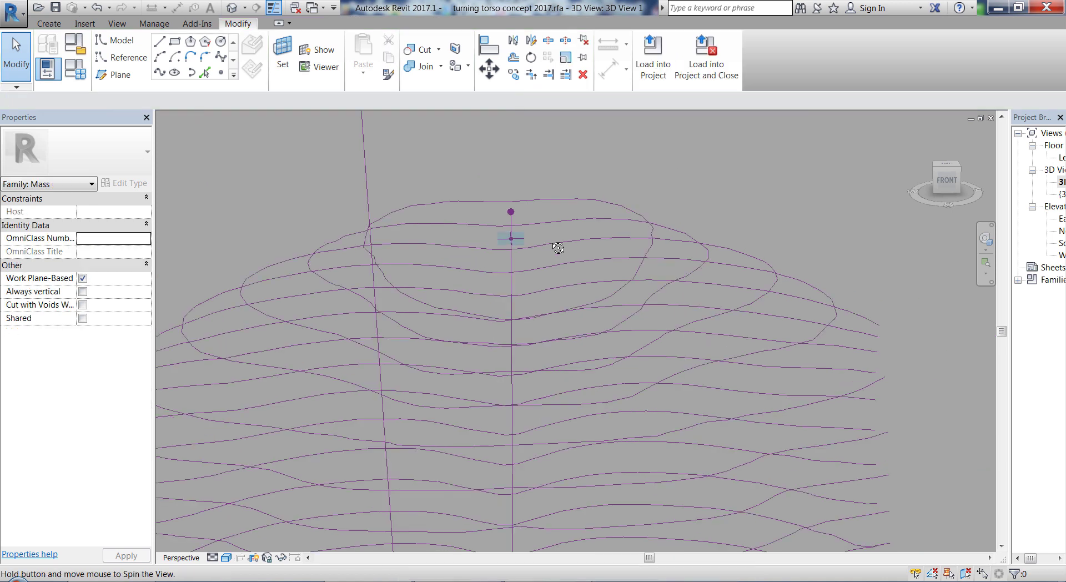
{"action": "middle_click_drag", "start_coordinate": [558, 248], "coordinate": [558, 181], "text": "shift"}
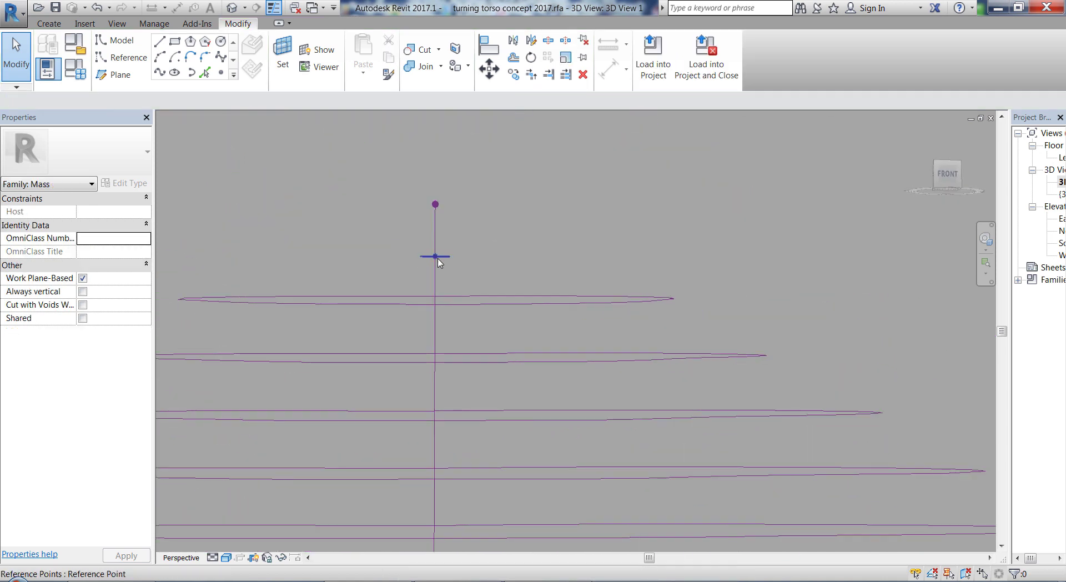
{"action": "left_click", "coordinate": [439, 257]}
{"action": "left_click_drag", "start_coordinate": [437, 256], "coordinate": [444, 286]}
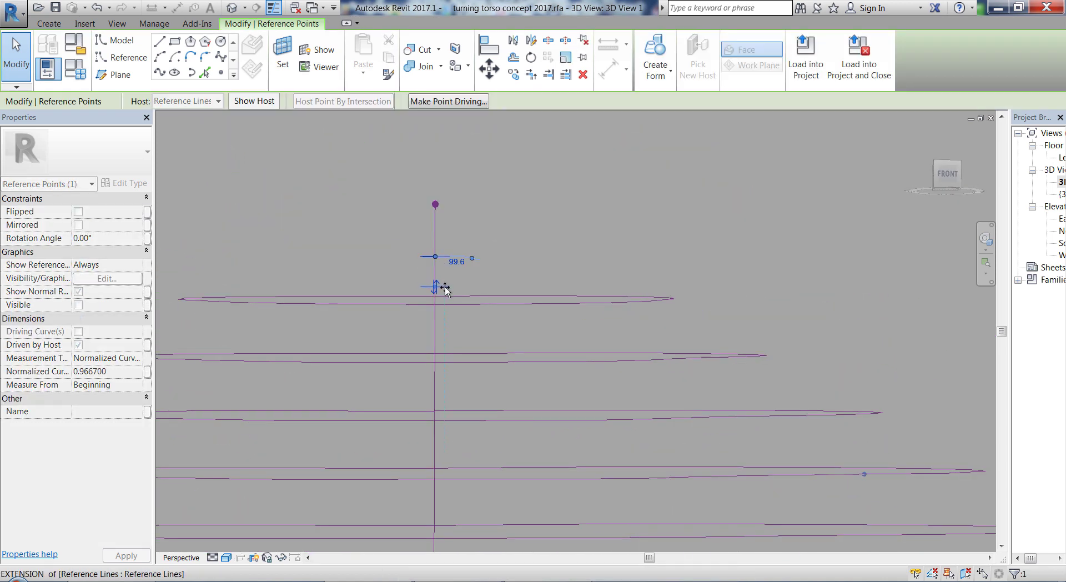
{"action": "mouse_move", "coordinate": [507, 337]}
{"action": "middle_mouse_down", "text": "shift"}
{"action": "mouse_move", "coordinate": [509, 328]}
{"action": "mouse_move", "coordinate": [497, 335]}
{"action": "middle_mouse_up", "text": "shift"}
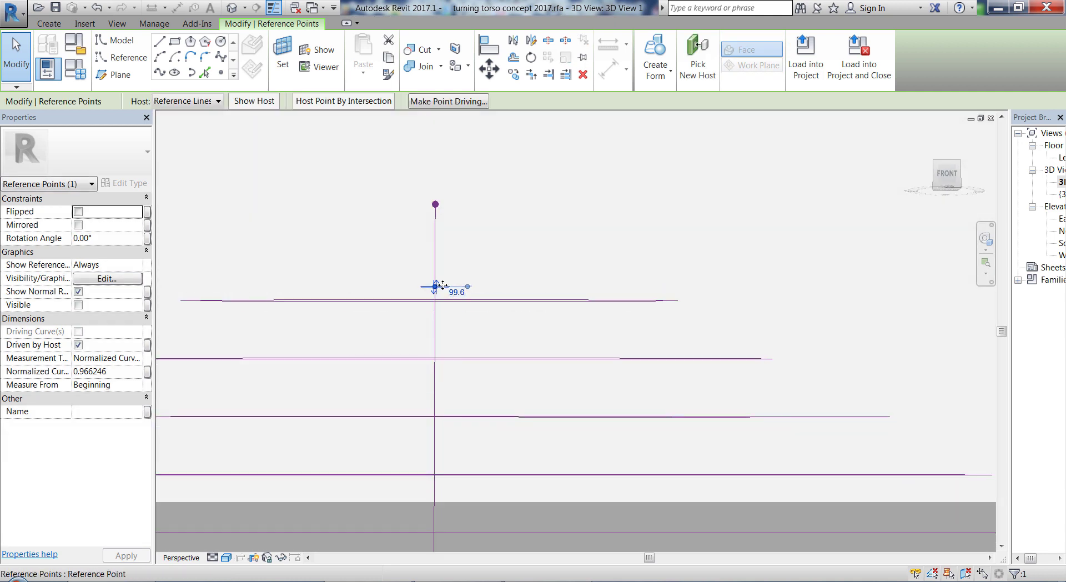
{"action": "left_click_drag", "start_coordinate": [442, 285], "coordinate": [454, 289]}
{"action": "left_click", "coordinate": [495, 264]}
{"action": "mouse_move", "coordinate": [495, 264]}
{"action": "middle_mouse_down", "text": "shift"}
{"action": "mouse_move", "coordinate": [516, 352]}
{"action": "mouse_move", "coordinate": [512, 404]}
{"action": "middle_mouse_up", "text": "shift"}
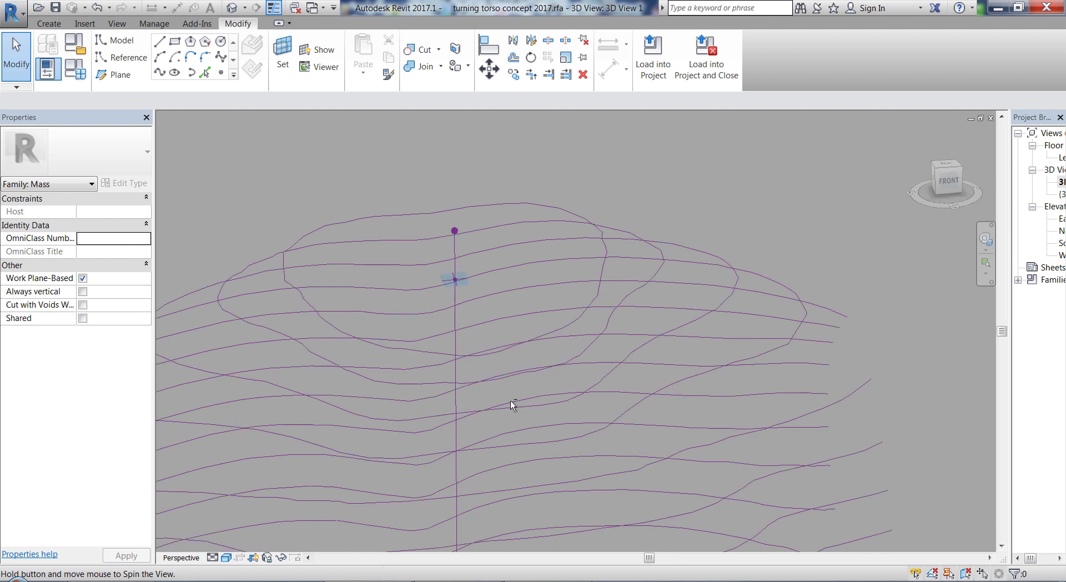
Set the hosted reference point's horizontal reference plane as the active work plane
{"action": "left_click", "coordinate": [279, 63]}
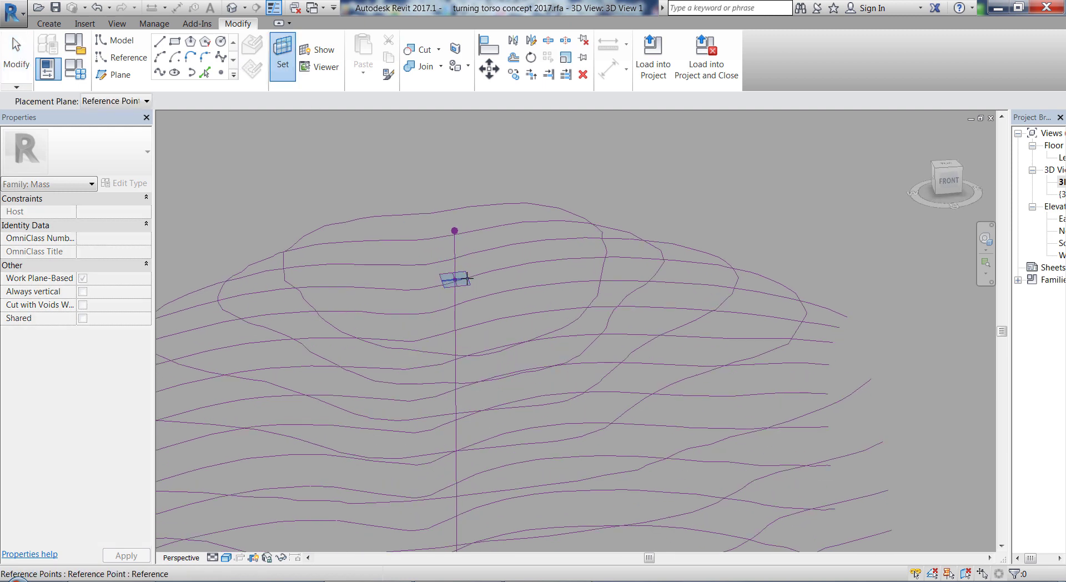
{"action": "left_click", "coordinate": [467, 272]}
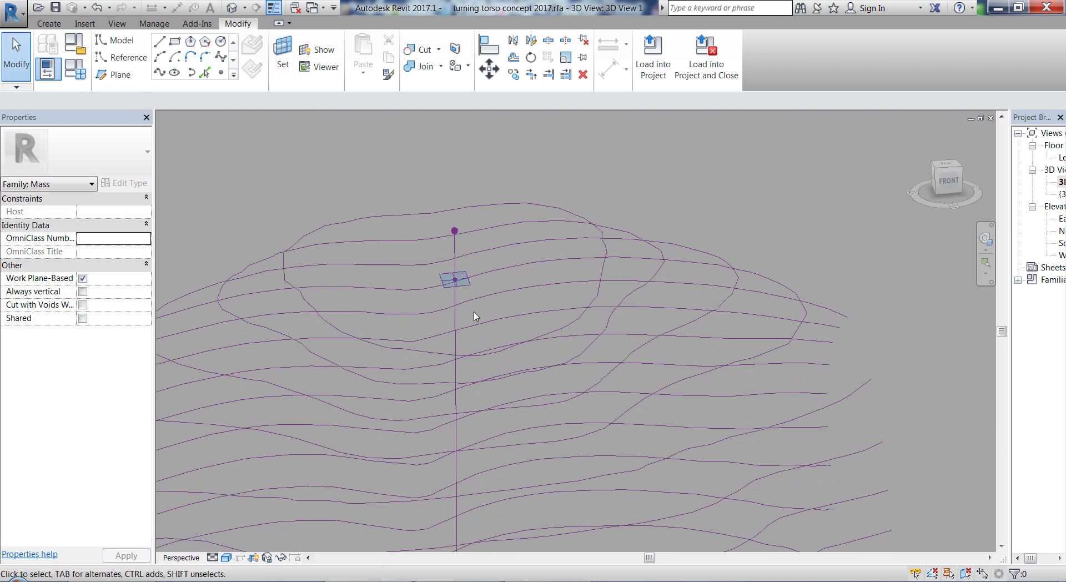
{"action": "scroll", "coordinate": [451, 297], "scroll_direction": "up", "scroll_amount": 2}
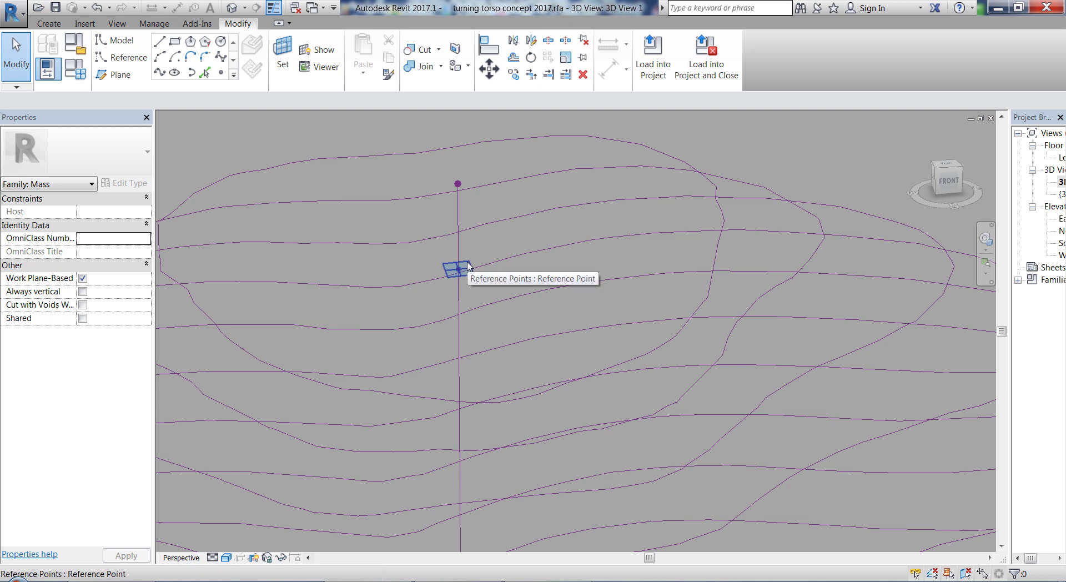
{"action": "scroll", "coordinate": [469, 271], "scroll_direction": "down", "scroll_amount": 3}
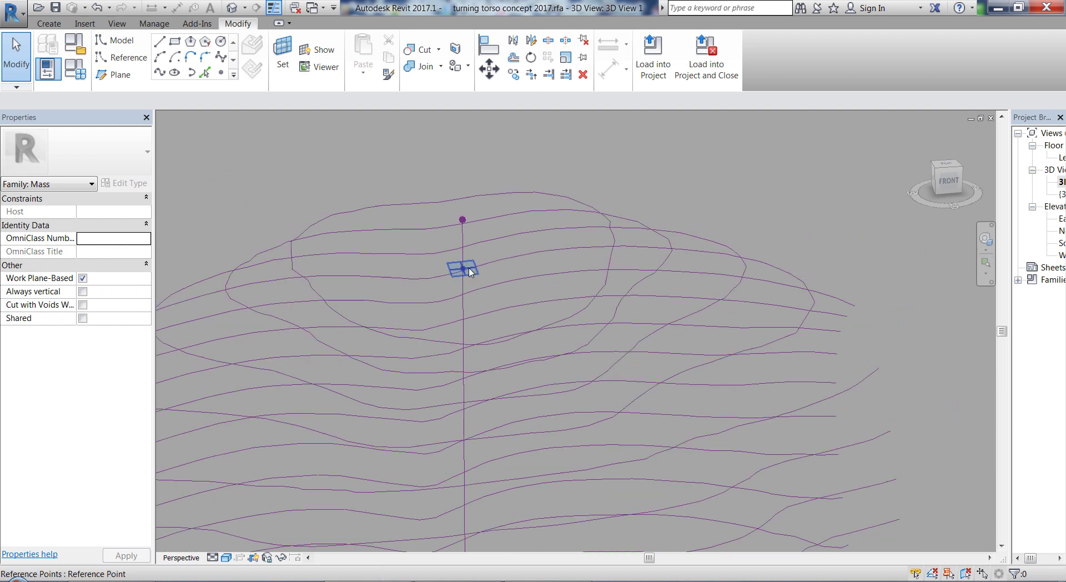
{"action": "left_click", "coordinate": [160, 72]}
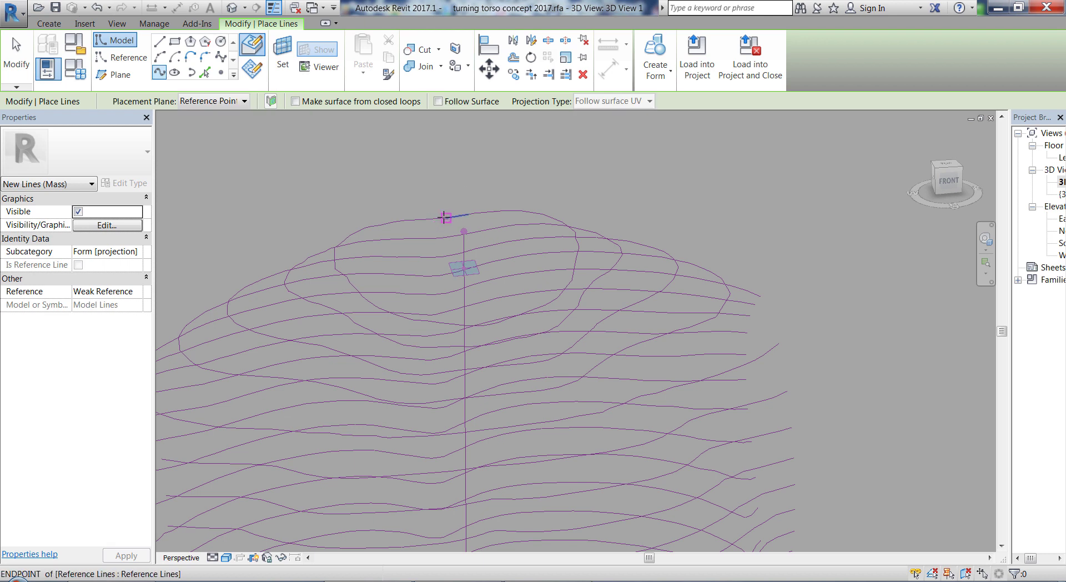
{"action": "left_click", "coordinate": [380, 224]}
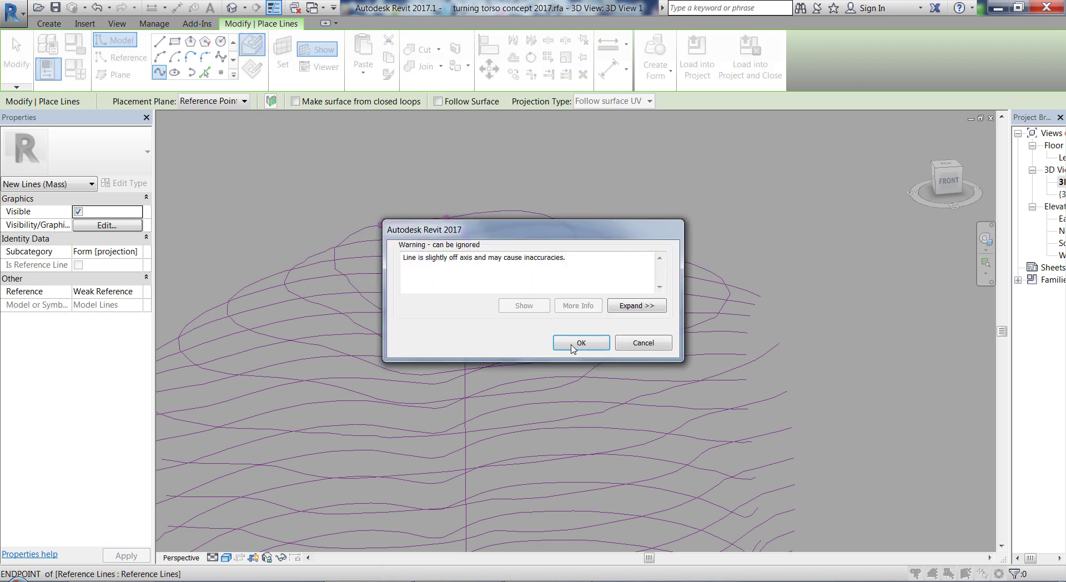
{"action": "left_click", "coordinate": [340, 244]}
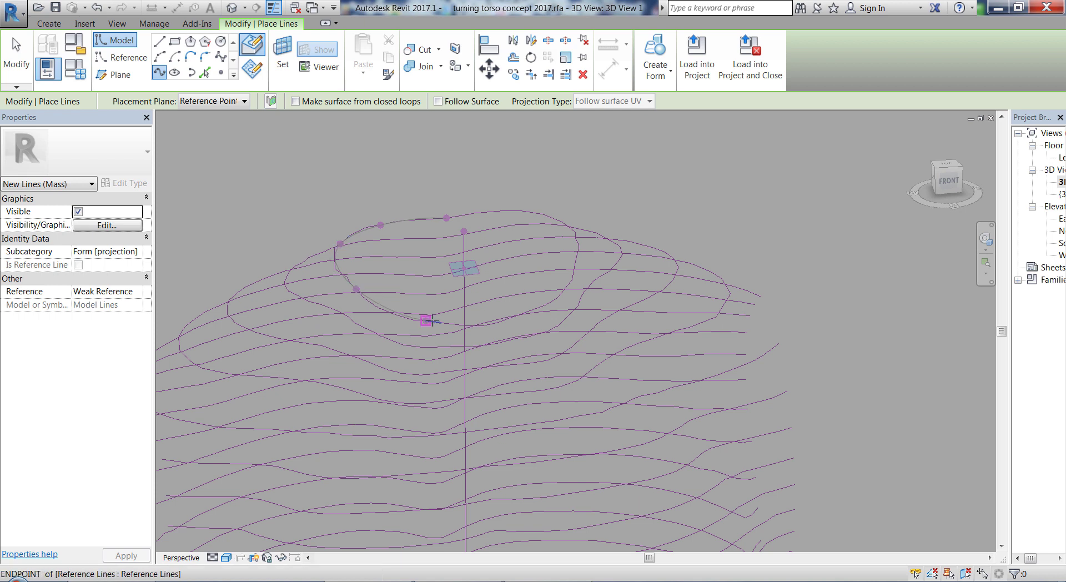
{"action": "left_click", "coordinate": [474, 324]}
{"action": "key", "text": "Escape"}
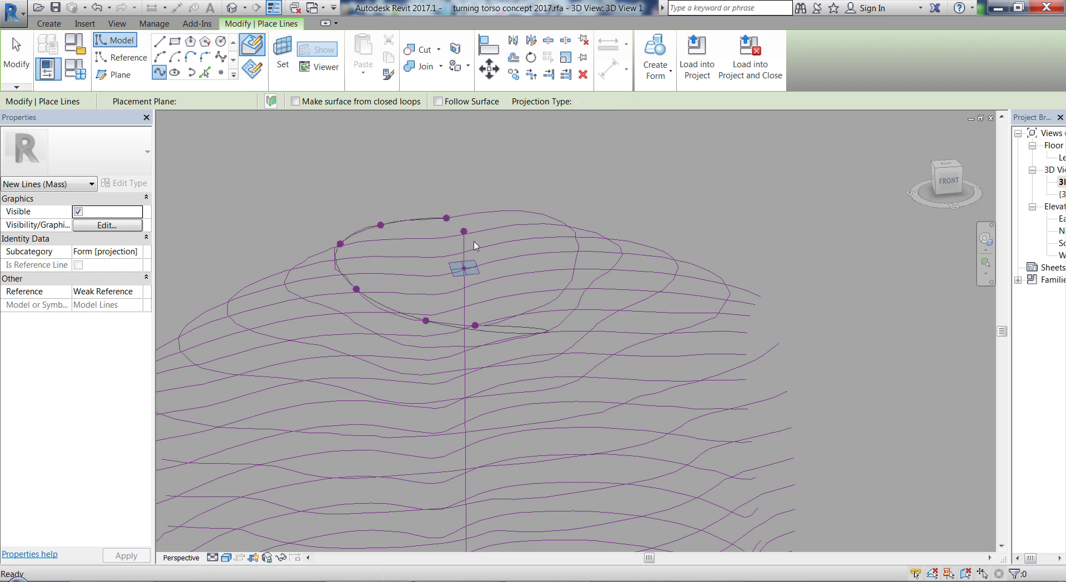
{"action": "key", "text": "Escape"}
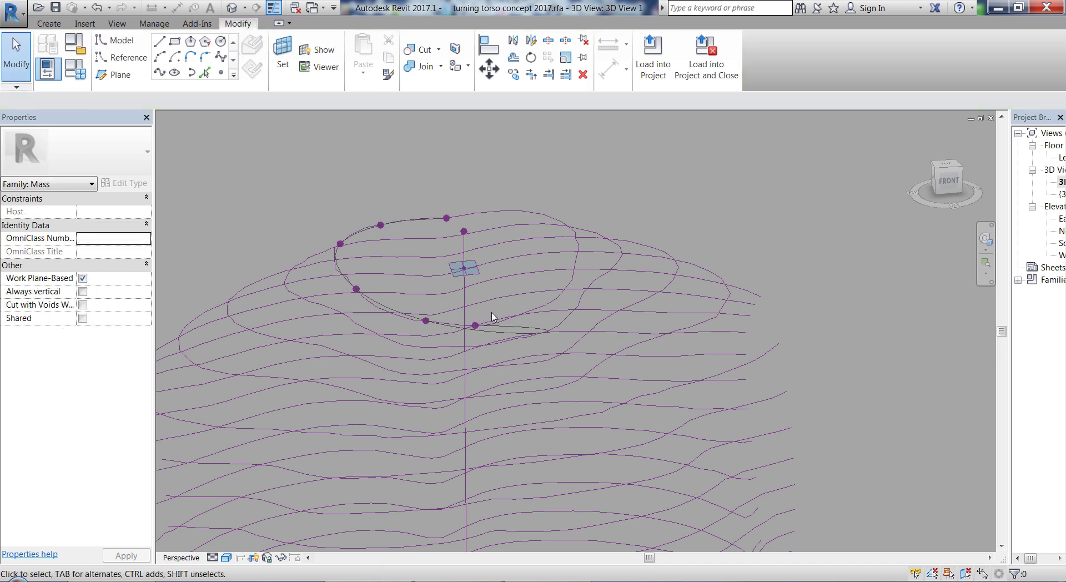
{"action": "left_click", "coordinate": [513, 334]}
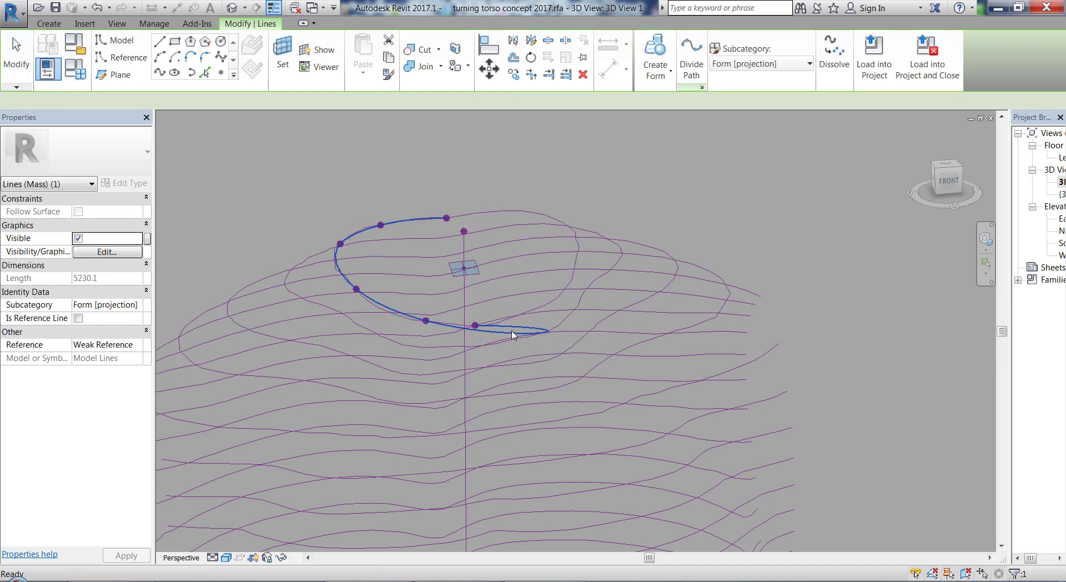
{"action": "key", "text": "Delete"}
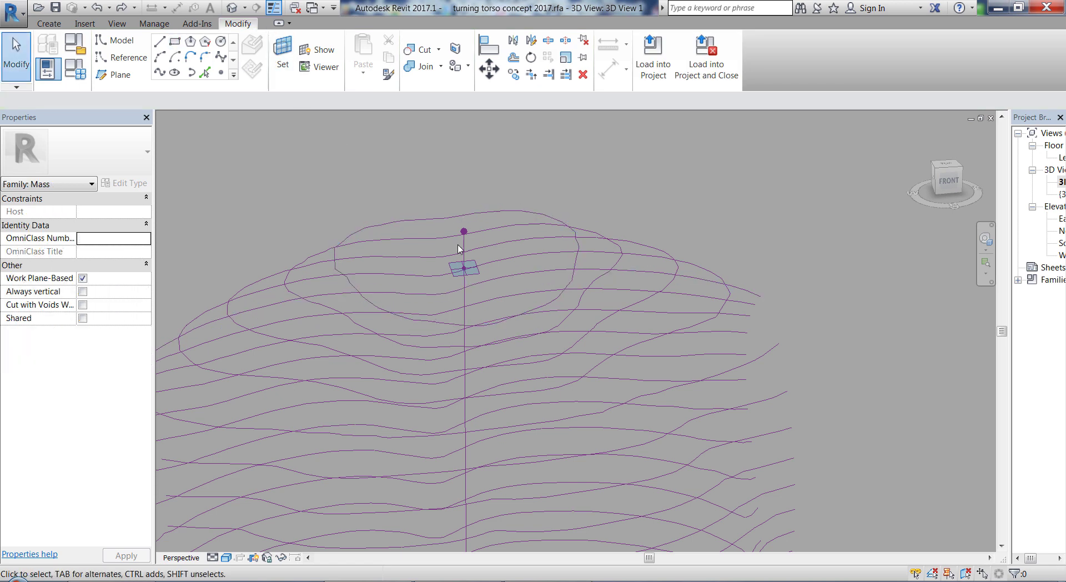
Trace the left half of the uppermost torso loop with a five-point spline through points on the hosted point's work plane
{"action": "left_click", "coordinate": [159, 72]}
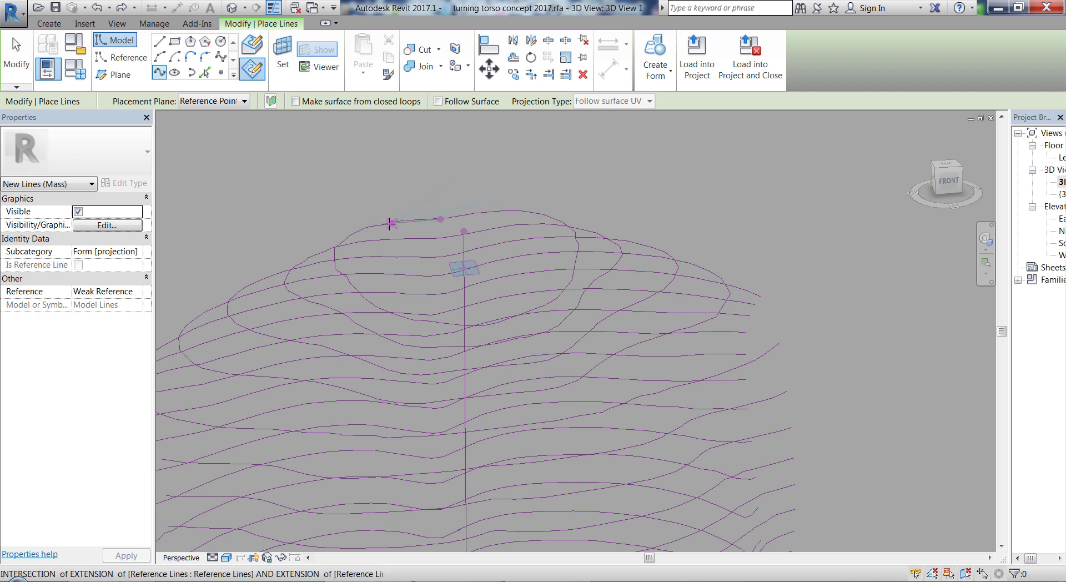
{"action": "left_click", "coordinate": [363, 298]}
{"action": "left_click", "coordinate": [472, 323]}
{"action": "key", "text": "Escape"}
{"action": "key", "text": "Escape"}
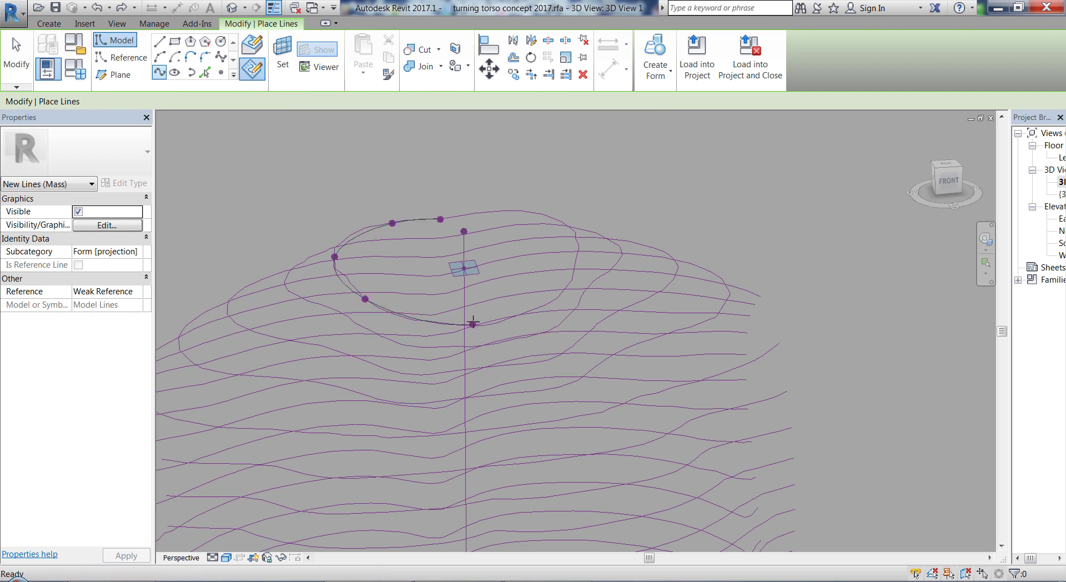
Trace the right half of the uppermost torso loop with a second spline through points, ending at the first spline's start point
{"action": "left_click", "coordinate": [160, 73]}
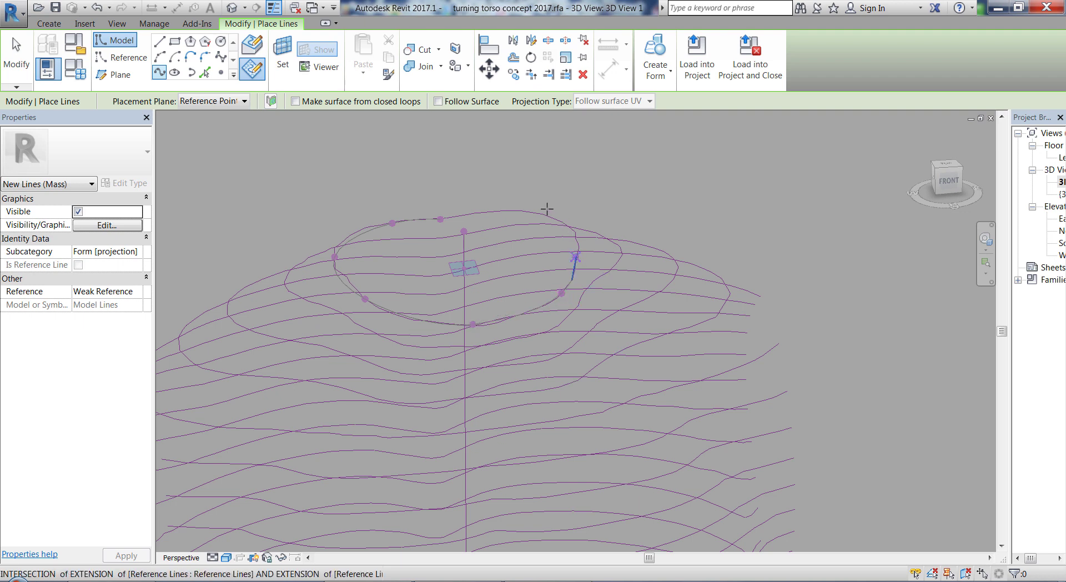
{"action": "left_click", "coordinate": [441, 219]}
{"action": "key", "text": "Escape"}
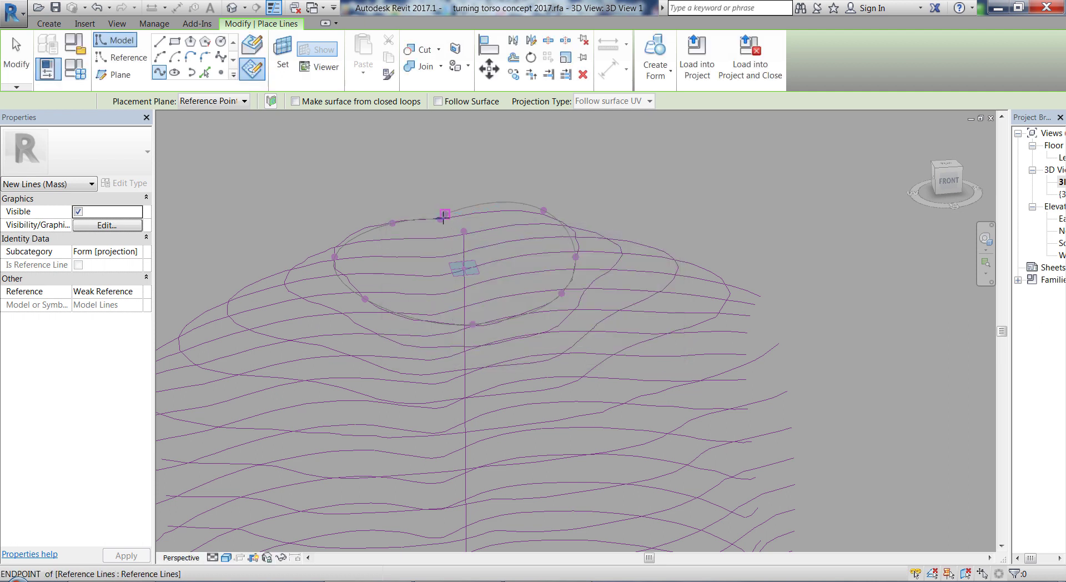
{"action": "key", "text": "Escape"}
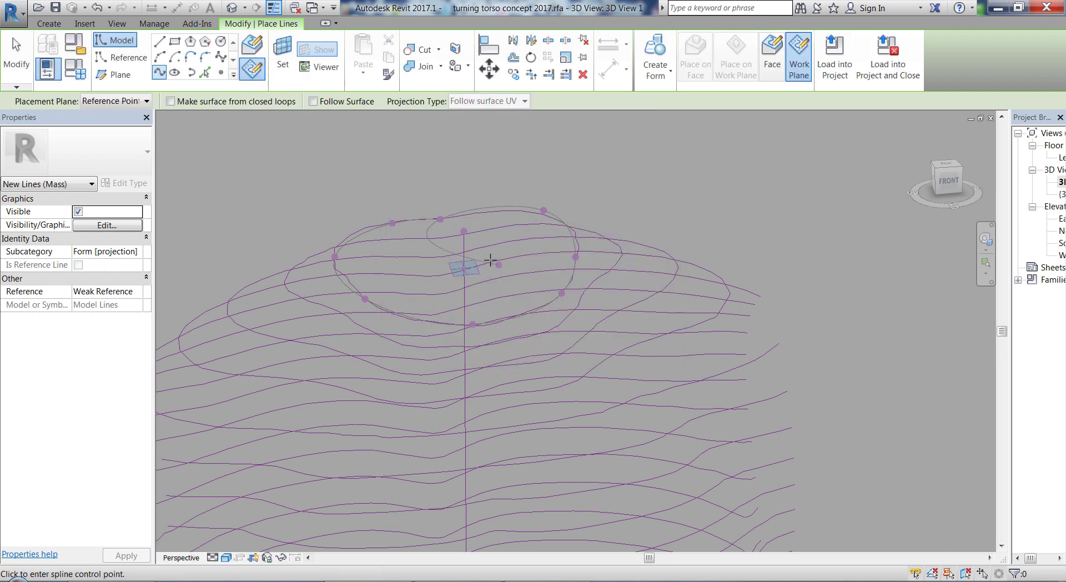
{"action": "key", "text": "Escape"}
Test turning the traced loop with its hosted reference point by setting the rotation angle to 60° and then resetting it to 0°
{"action": "left_click", "coordinate": [472, 215]}
{"action": "key", "text": "Tab"}
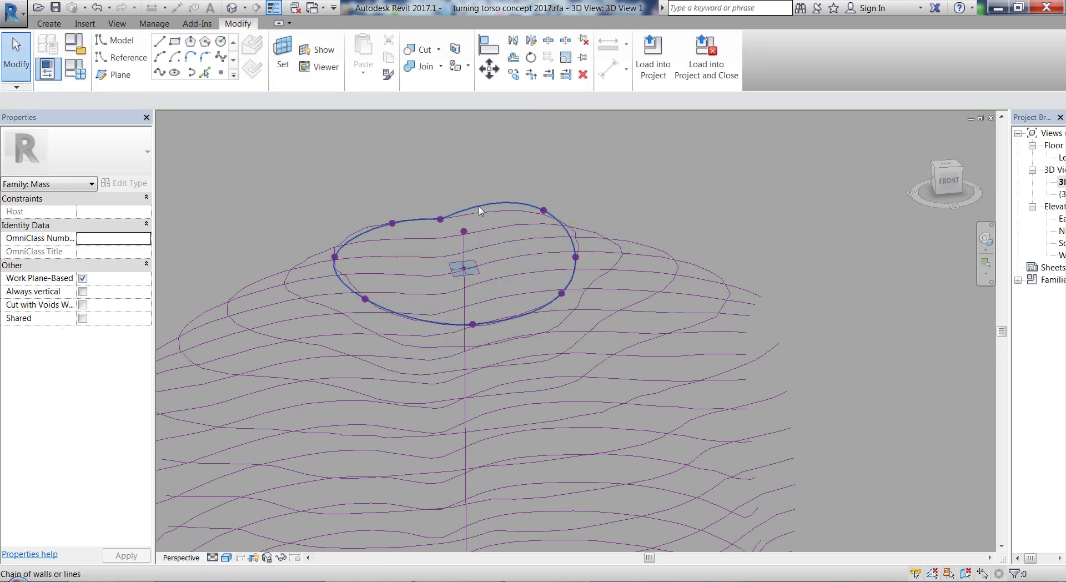
{"action": "left_click", "coordinate": [478, 209]}
{"action": "middle_click_drag", "start_coordinate": [738, 257], "coordinate": [482, 268], "text": "shift"}
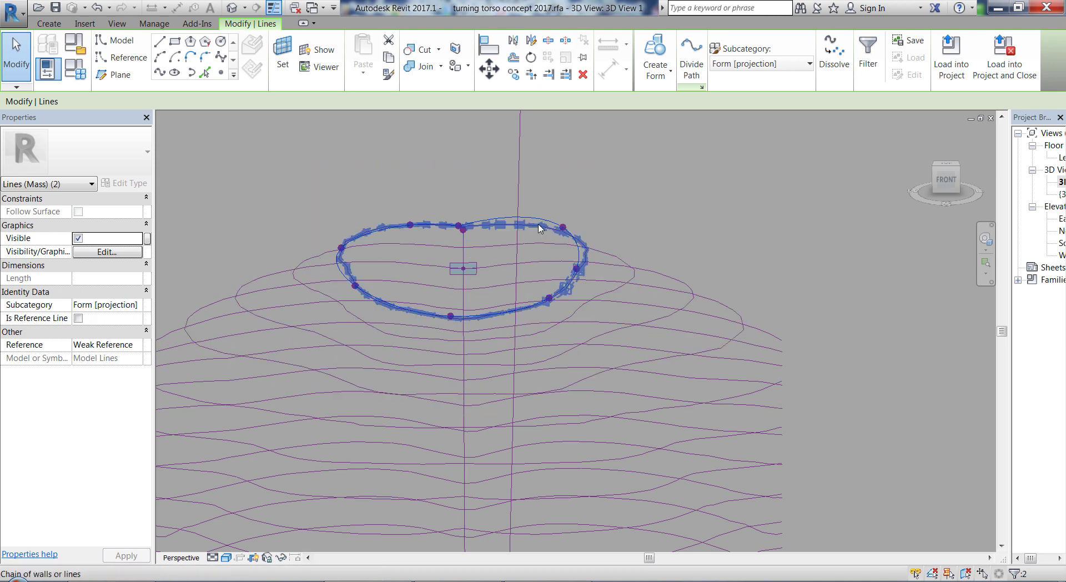
{"action": "left_click", "coordinate": [477, 268]}
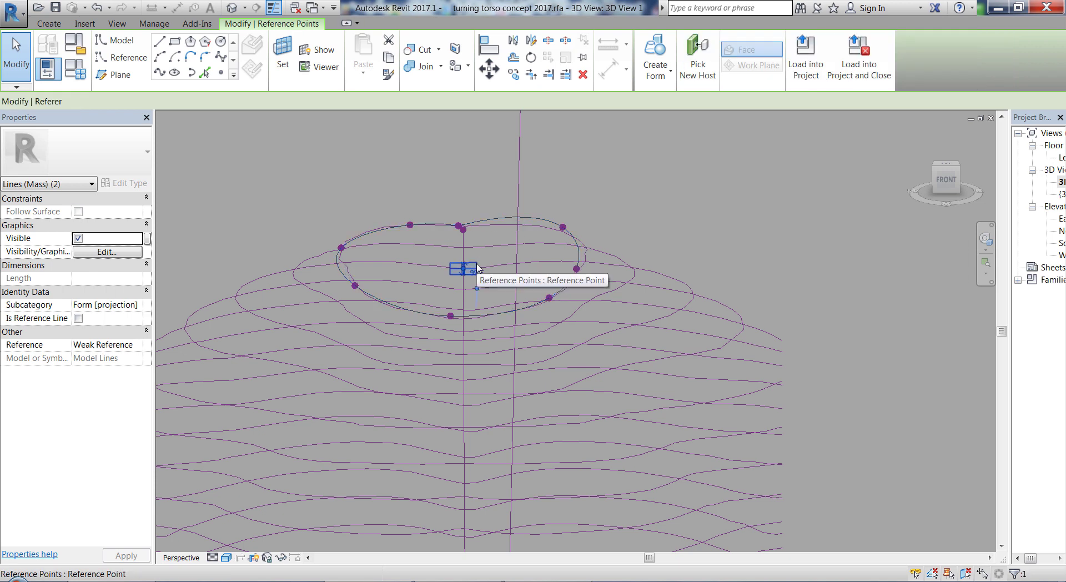
{"action": "left_click", "coordinate": [106, 240]}
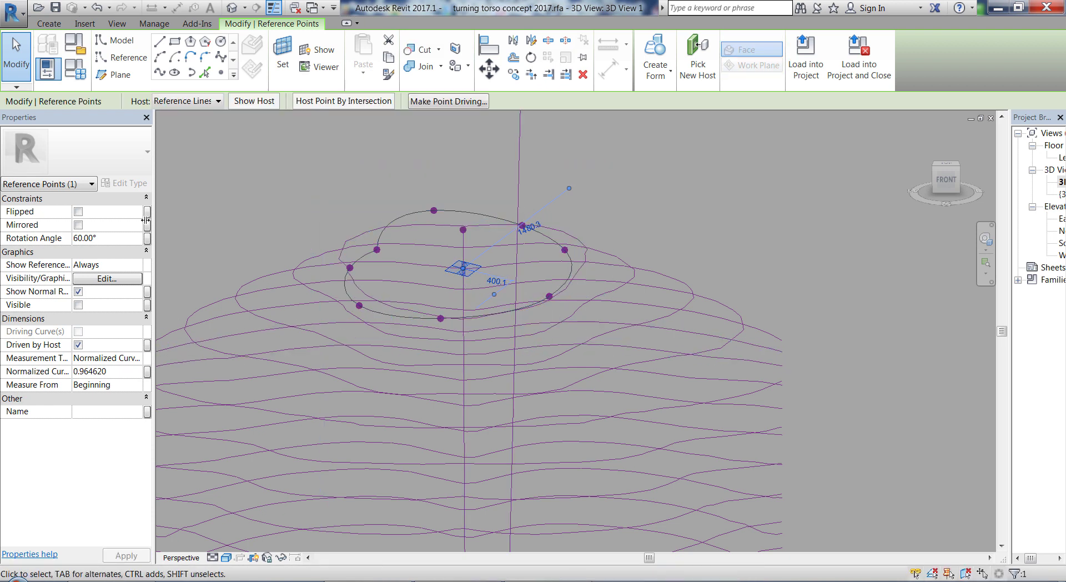
{"action": "left_click", "coordinate": [120, 239]}
{"action": "type", "text": "0"}
{"action": "key", "text": "Return"}
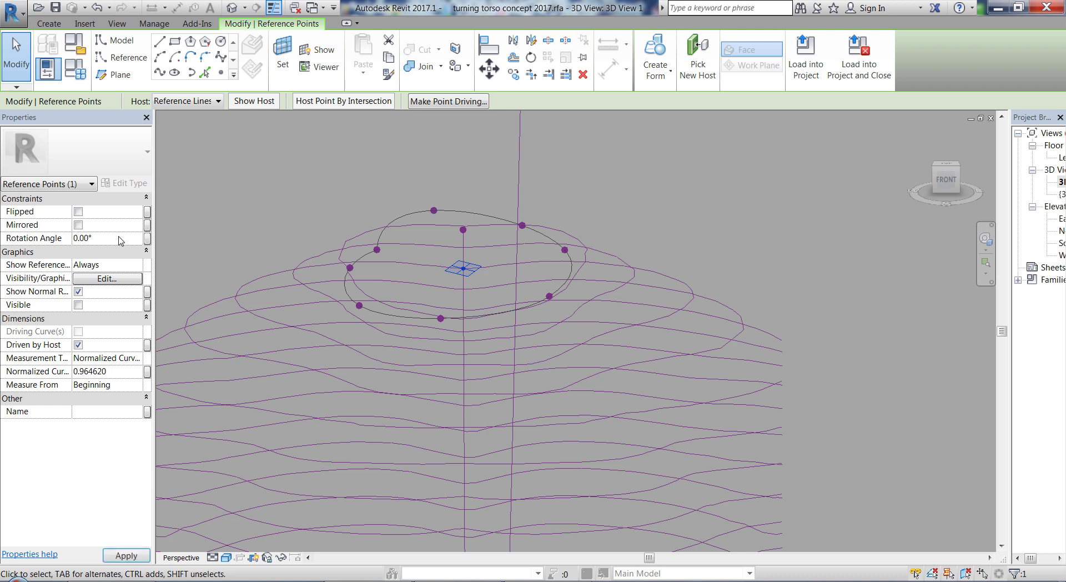
{"action": "key", "text": "Escape"}
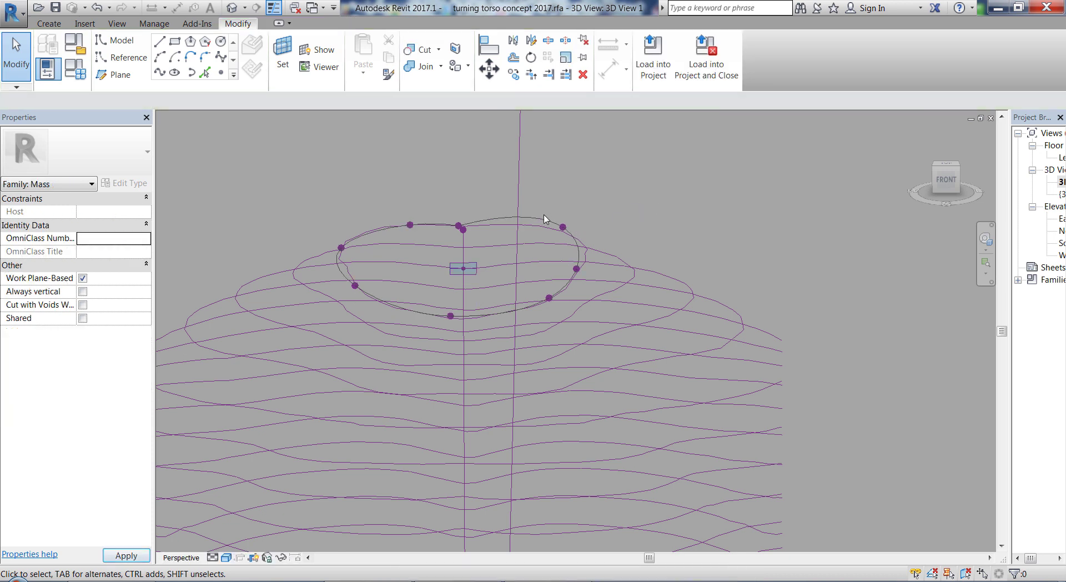
Delete the two trial splines traced around the uppermost torso loop
{"action": "left_click", "coordinate": [545, 222]}
{"action": "key", "text": "Escape"}
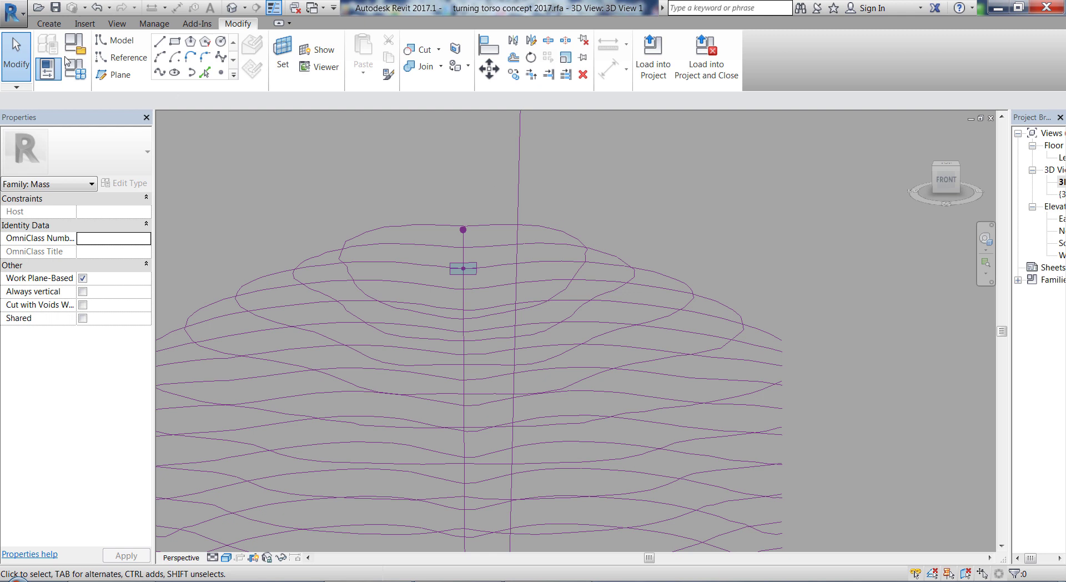
Create a new family from the Metric Generic Model Adaptive template and open its Ref. Level floor plan
{"action": "left_click", "coordinate": [13, 13]}
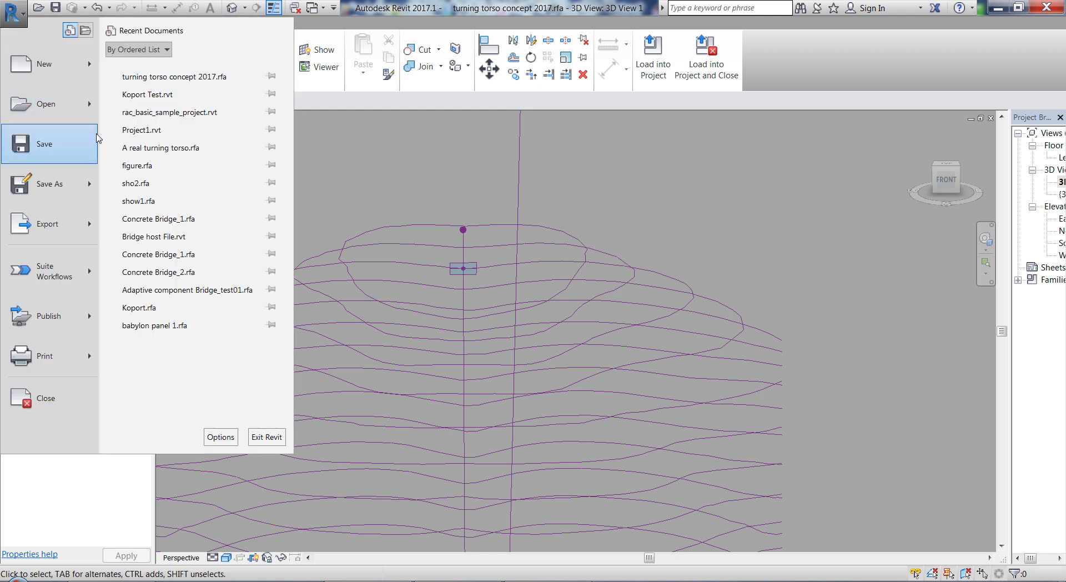
{"action": "mouse_move", "coordinate": [61, 64]}
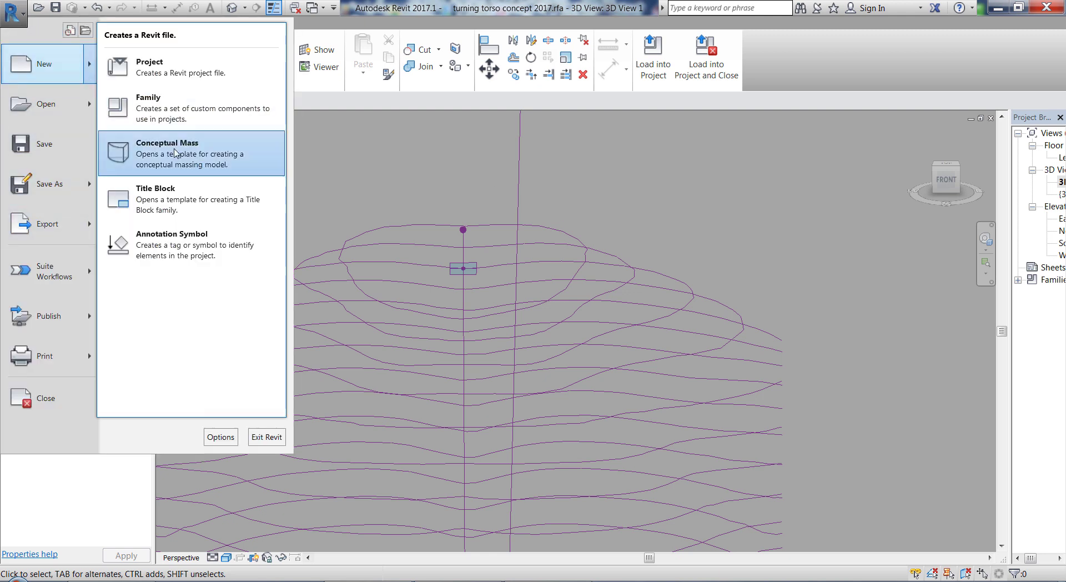
{"action": "left_click", "coordinate": [193, 108]}
{"action": "left_click_drag", "start_coordinate": [541, 207], "coordinate": [544, 412]}
{"action": "left_click", "coordinate": [420, 256]}
{"action": "scroll", "coordinate": [420, 255], "scroll_direction": "up", "scroll_amount": 7}
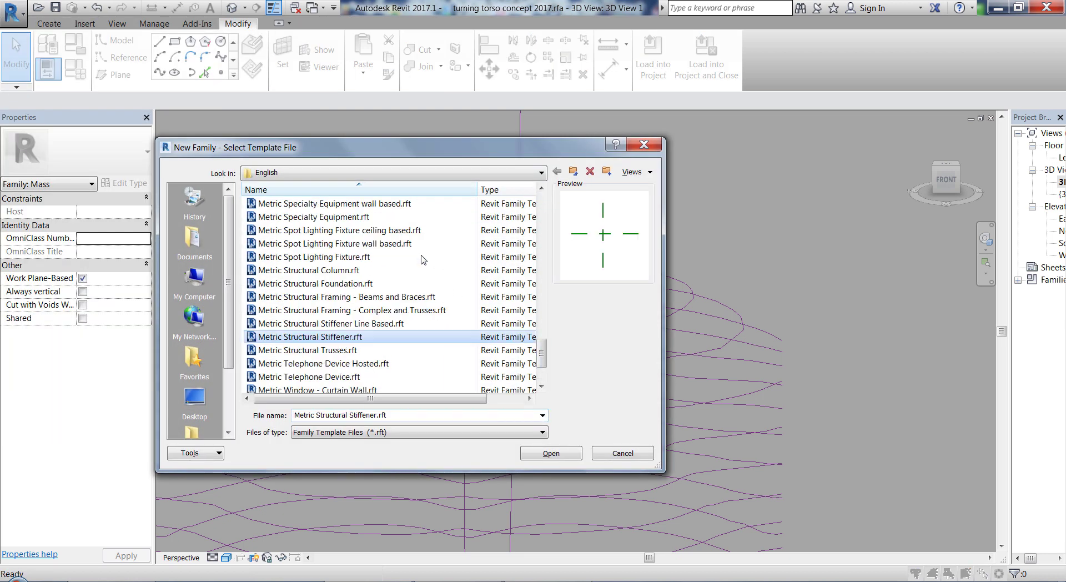
{"action": "scroll", "coordinate": [412, 280], "scroll_direction": "down", "scroll_amount": 4}
{"action": "scroll", "coordinate": [399, 278], "scroll_direction": "up", "scroll_amount": 8}
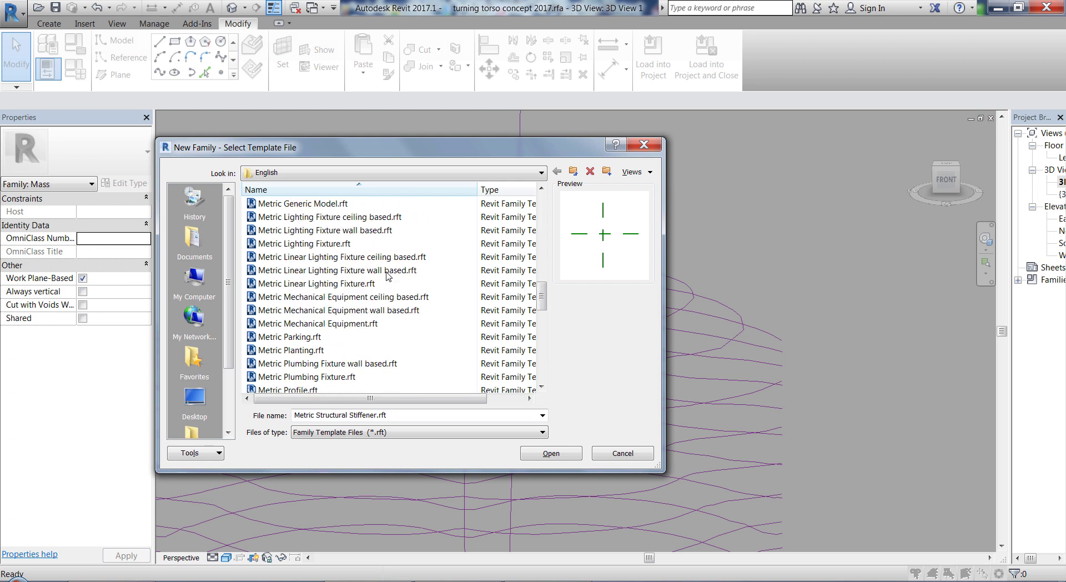
{"action": "scroll", "coordinate": [386, 276], "scroll_direction": "up", "scroll_amount": 3}
{"action": "left_click", "coordinate": [344, 203]}
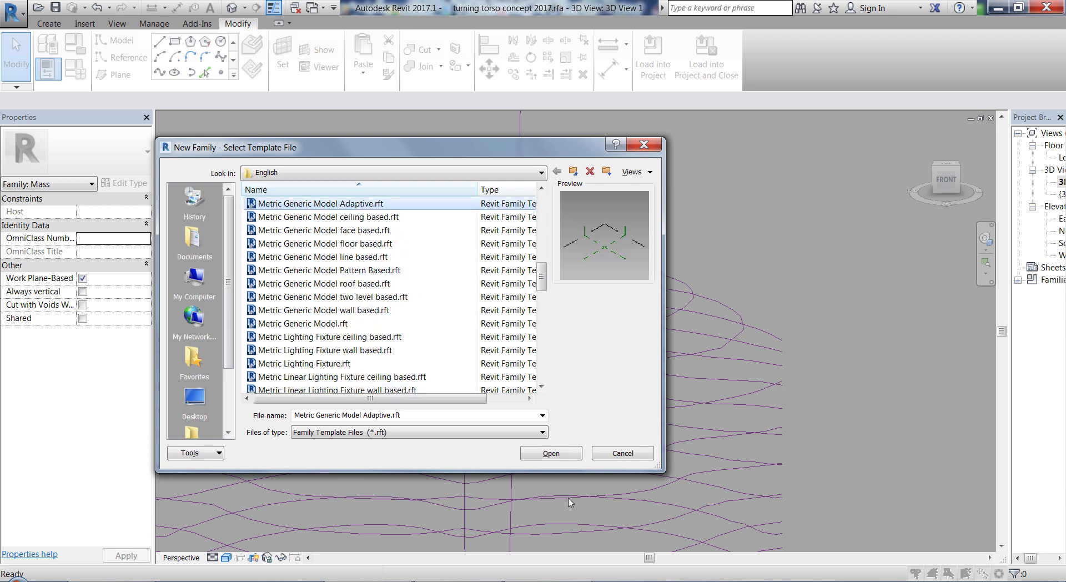
{"action": "left_click", "coordinate": [551, 454]}
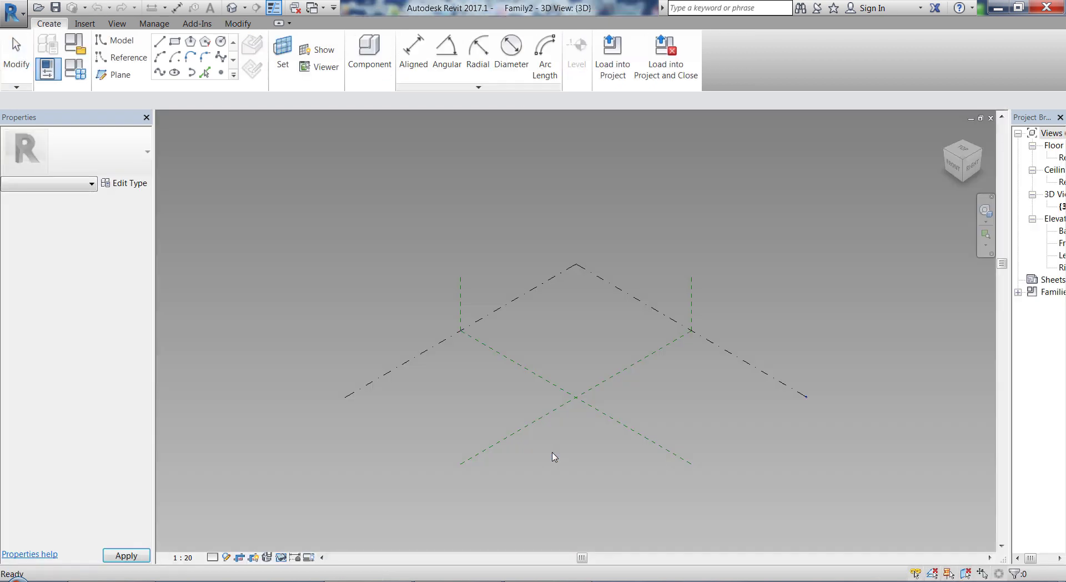
{"action": "double_click", "coordinate": [1060, 157]}
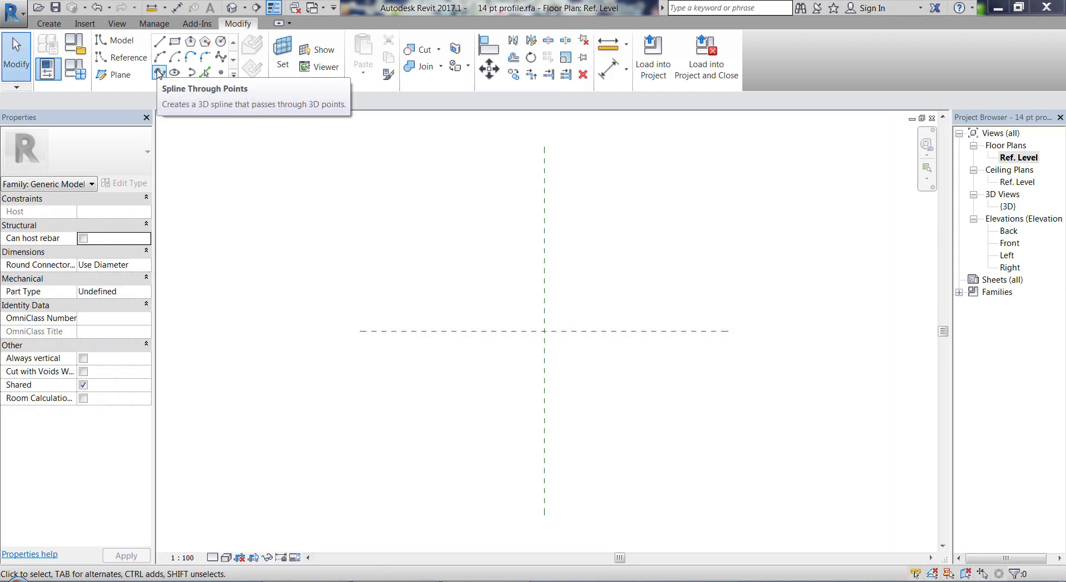
Draw the left half of the profile as a nine-point spline through points, starting and ending on the vertical reference plane
{"action": "left_click", "coordinate": [159, 72]}
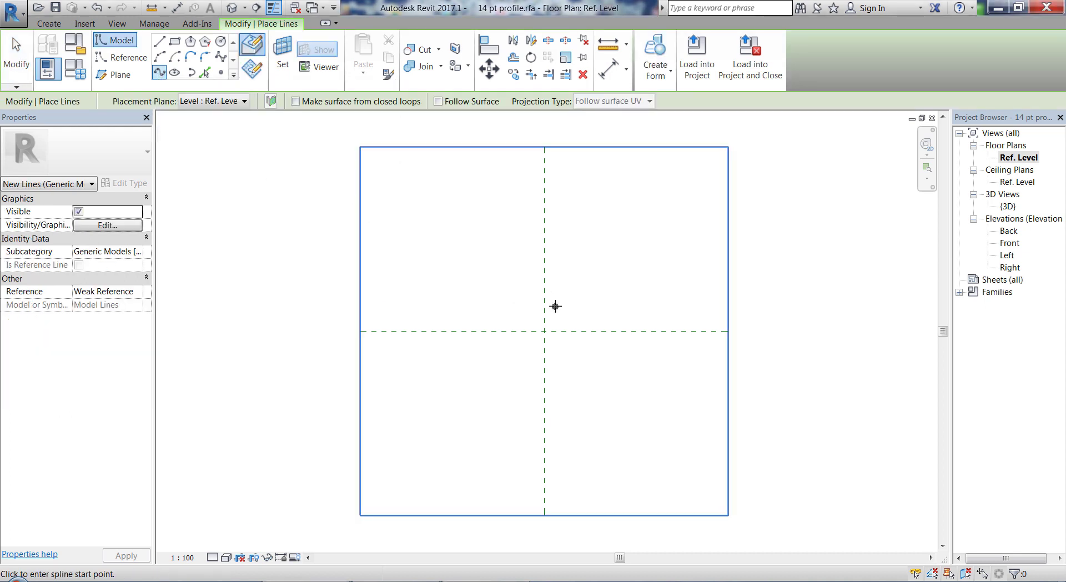
{"action": "scroll", "coordinate": [555, 306], "scroll_direction": "up", "scroll_amount": 2}
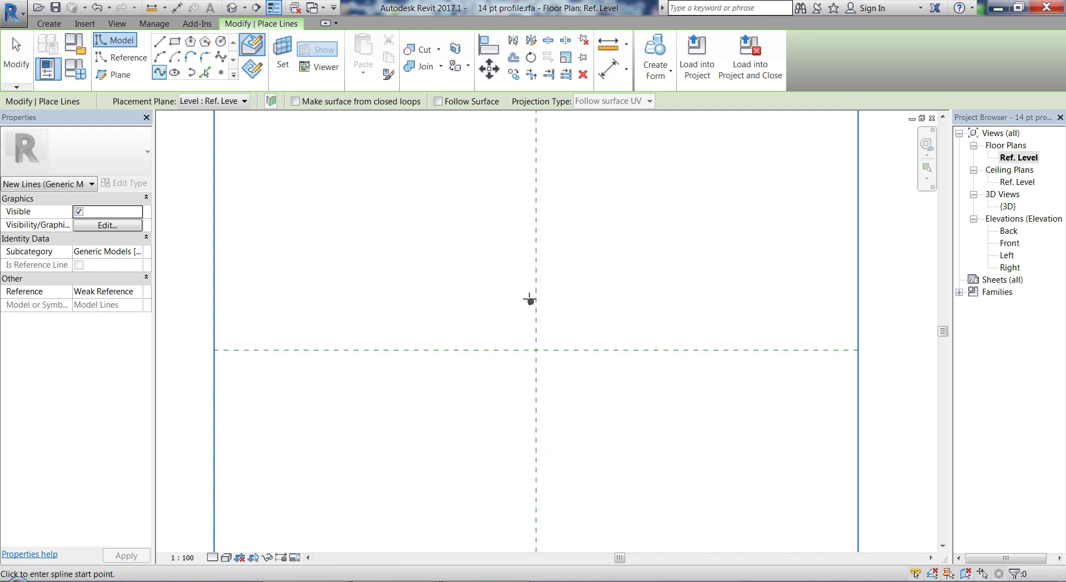
{"action": "scroll", "coordinate": [526, 300], "scroll_direction": "up", "scroll_amount": 2}
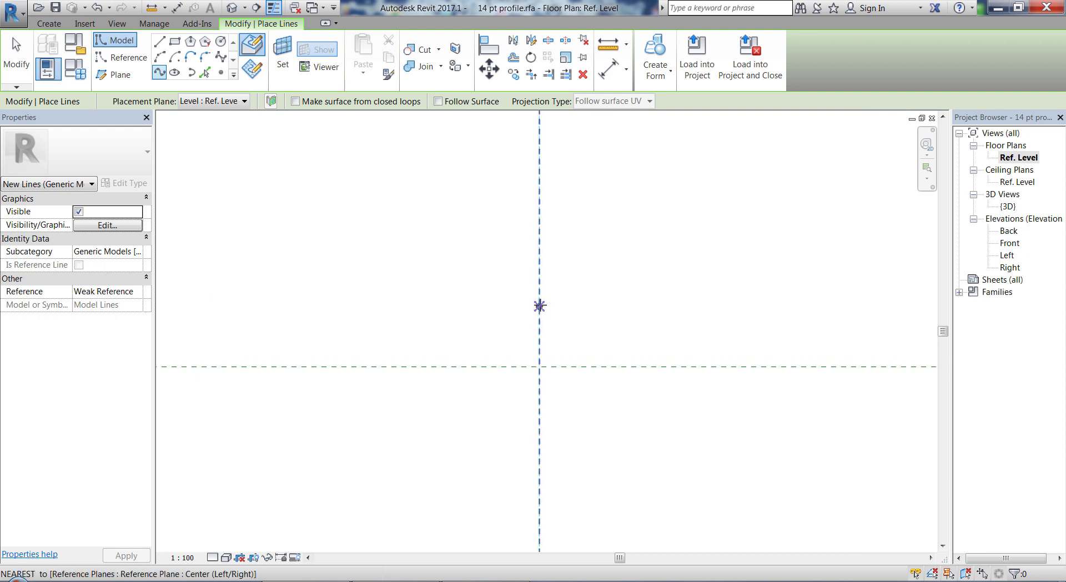
{"action": "scroll", "coordinate": [543, 332], "scroll_direction": "down", "scroll_amount": 1}
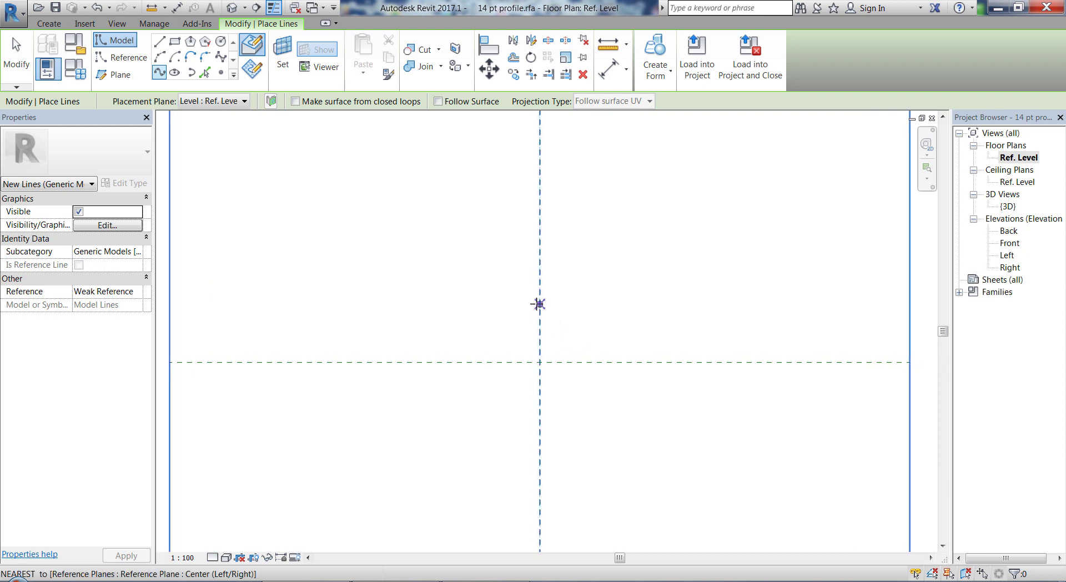
{"action": "scroll", "coordinate": [538, 306], "scroll_direction": "up", "scroll_amount": 1}
{"action": "scroll", "coordinate": [572, 325], "scroll_direction": "down", "scroll_amount": 1}
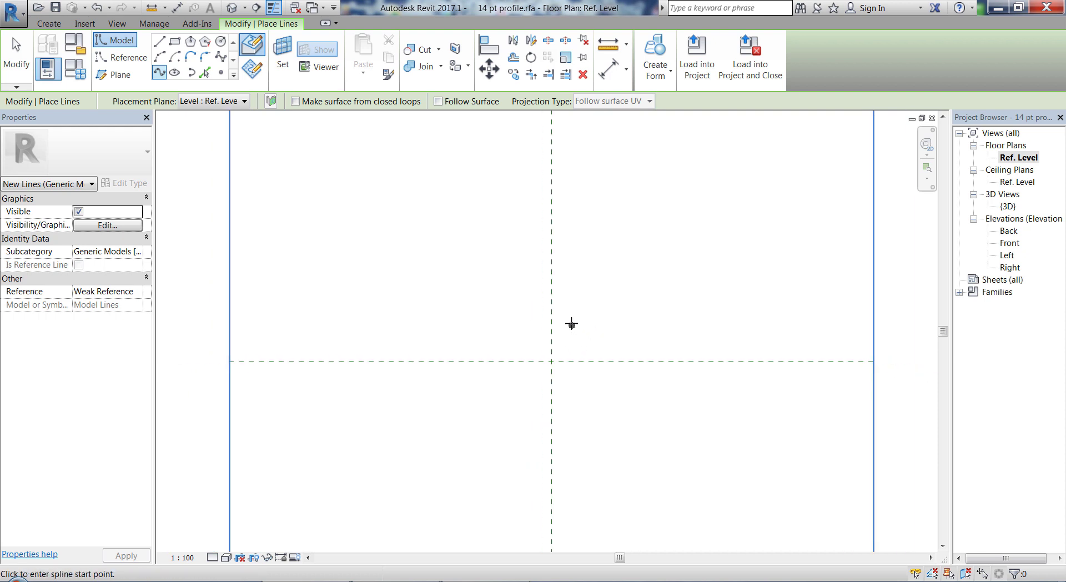
{"action": "scroll", "coordinate": [537, 318], "scroll_direction": "up", "scroll_amount": 1}
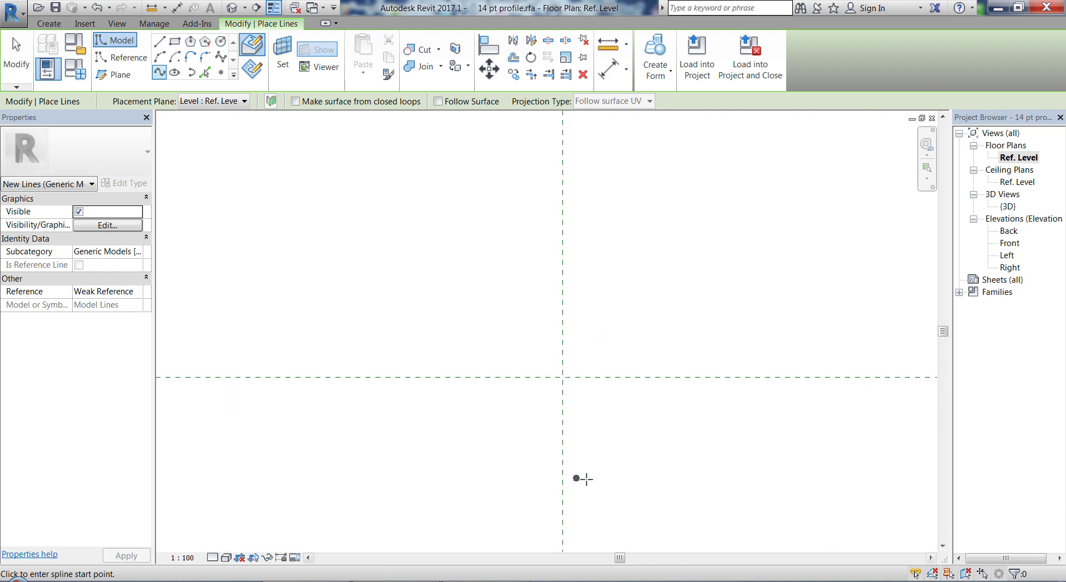
{"action": "scroll", "coordinate": [685, 407], "scroll_direction": "down", "scroll_amount": 2}
{"action": "scroll", "coordinate": [582, 335], "scroll_direction": "up", "scroll_amount": 1}
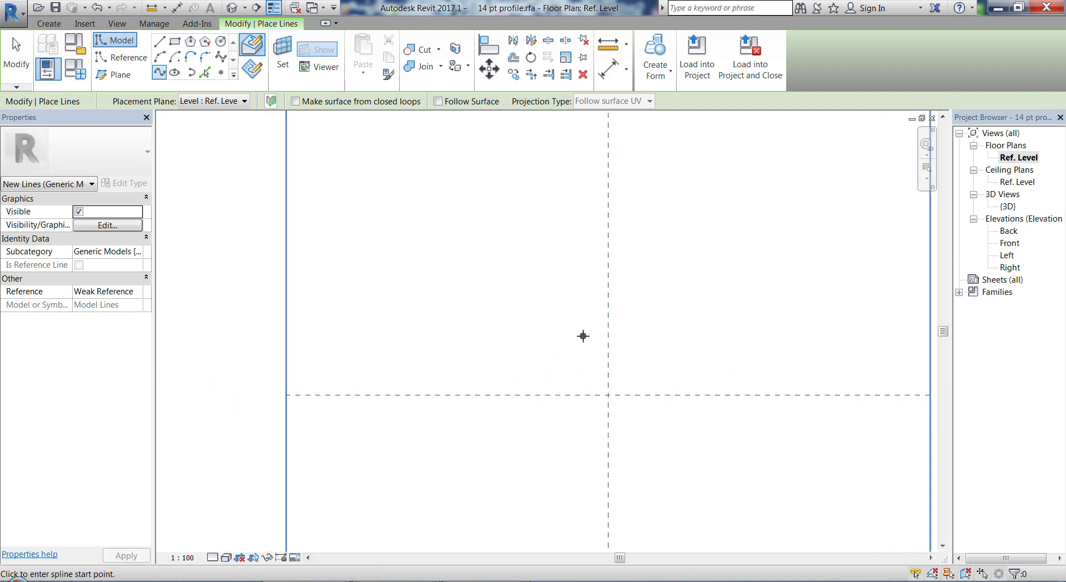
{"action": "left_click", "coordinate": [608, 351]}
{"action": "left_click", "coordinate": [577, 348]}
{"action": "left_click", "coordinate": [538, 363]}
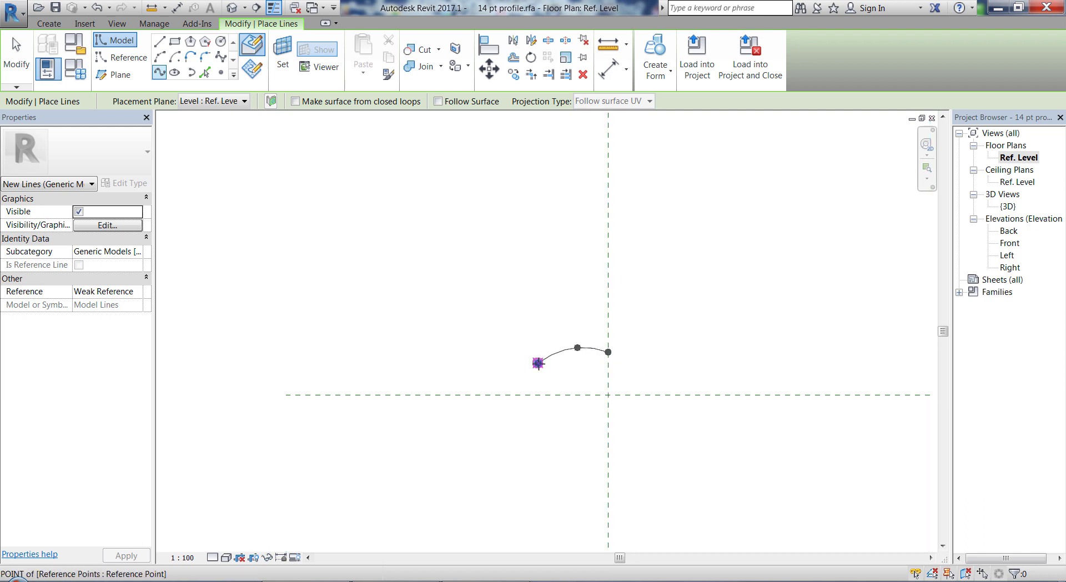
{"action": "left_click", "coordinate": [515, 391]}
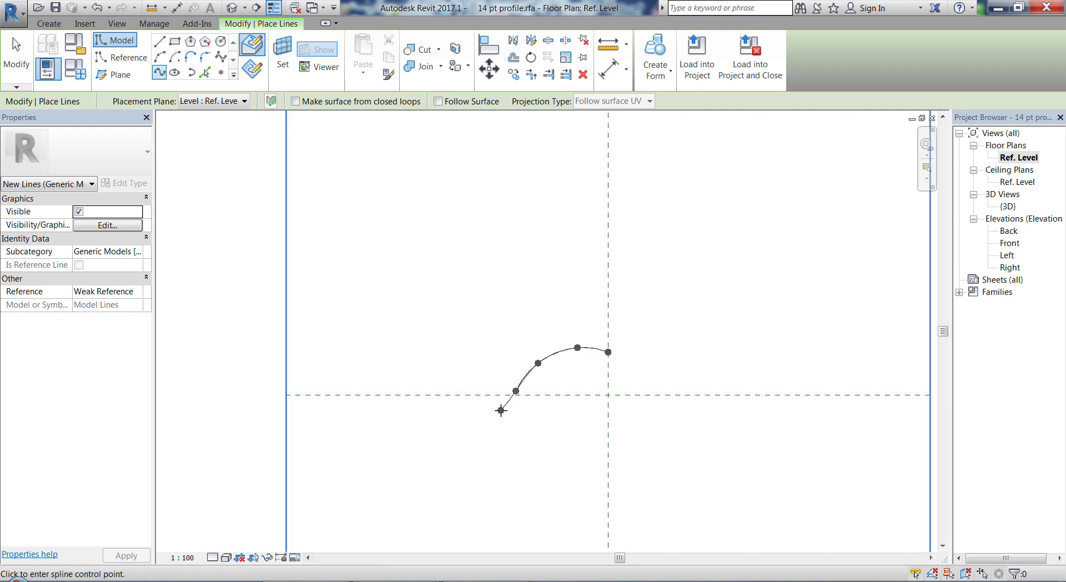
{"action": "left_click", "coordinate": [501, 410]}
{"action": "left_click", "coordinate": [506, 437]}
{"action": "left_click", "coordinate": [540, 459]}
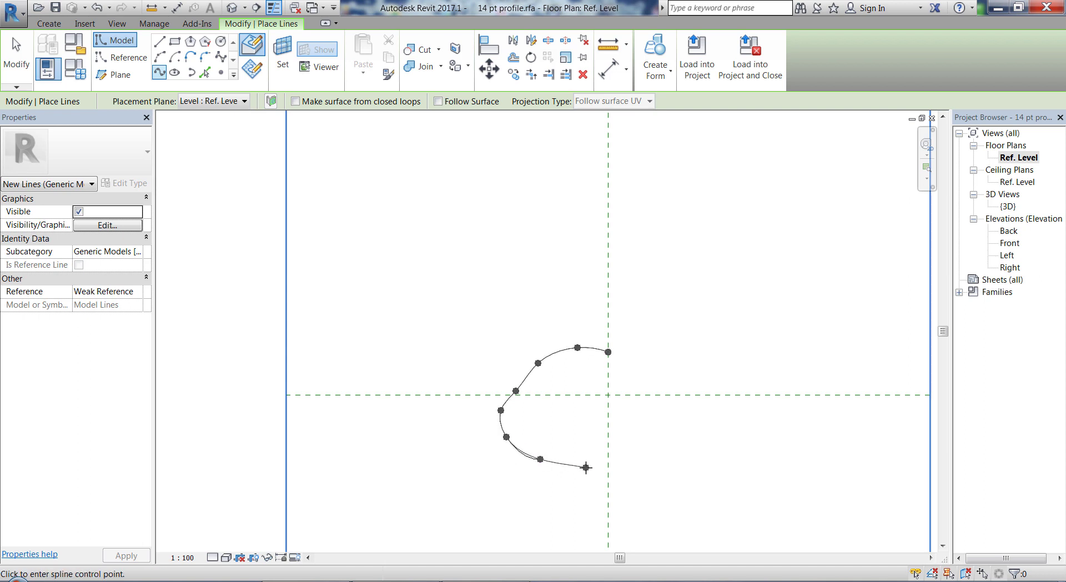
{"action": "left_click", "coordinate": [585, 468]}
{"action": "left_click", "coordinate": [607, 466]}
{"action": "key", "text": "Escape"}
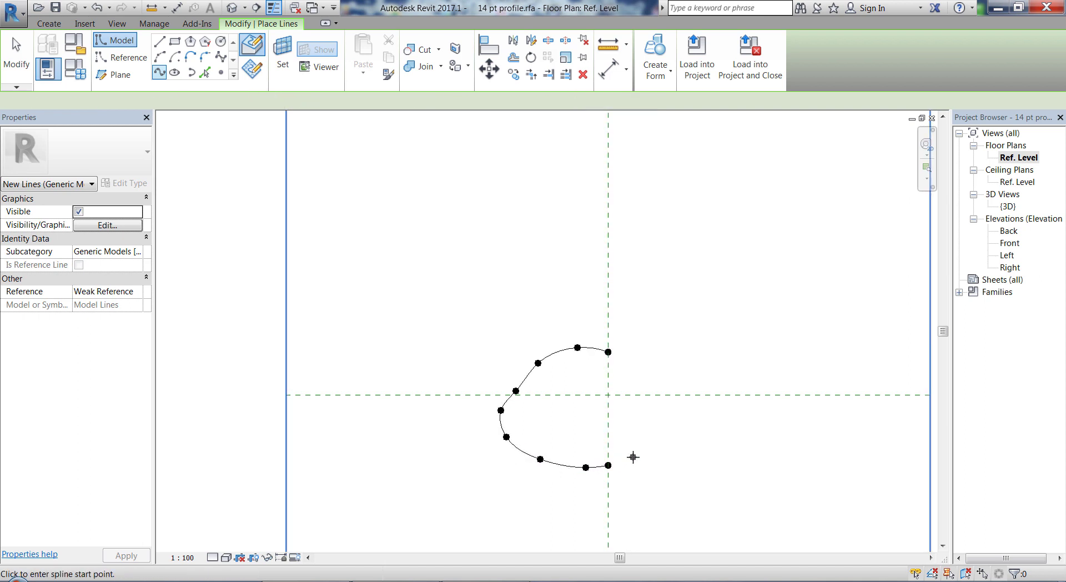
{"action": "left_click", "coordinate": [608, 352]}
{"action": "left_click", "coordinate": [652, 345]}
{"action": "left_click", "coordinate": [683, 365]}
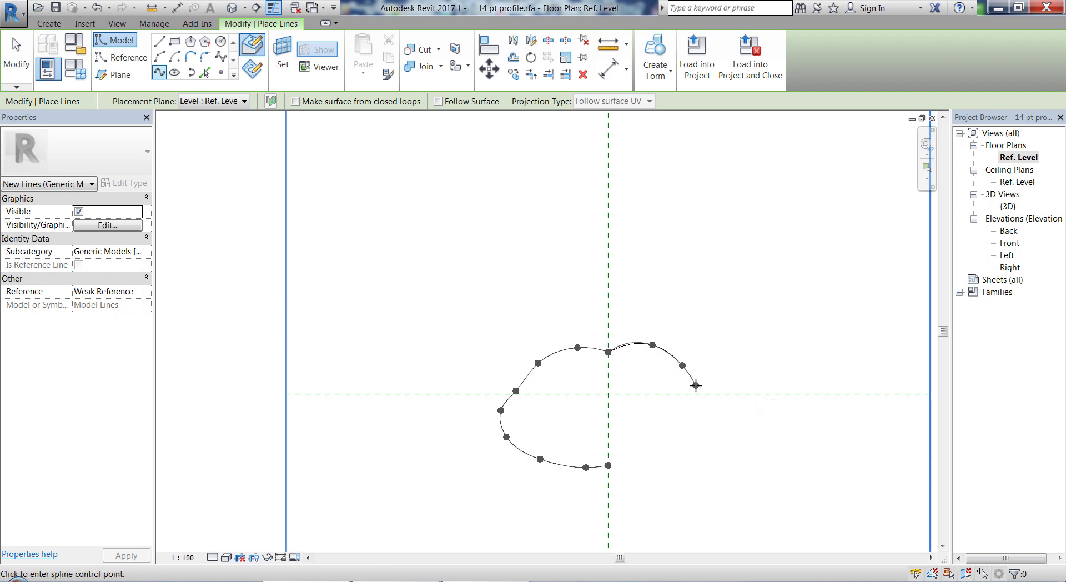
{"action": "key", "text": "Escape"}
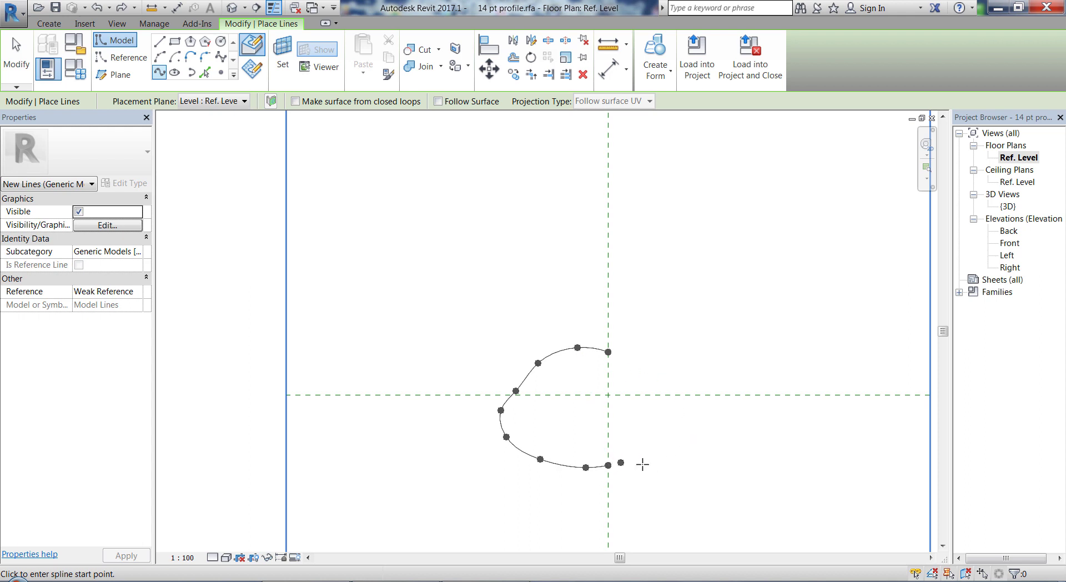
Close the profile's right half with a second spline through seven new points, from the first spline's lower end to its upper start point
{"action": "left_click", "coordinate": [608, 465]}
{"action": "left_click", "coordinate": [670, 463]}
{"action": "left_click", "coordinate": [700, 448]}
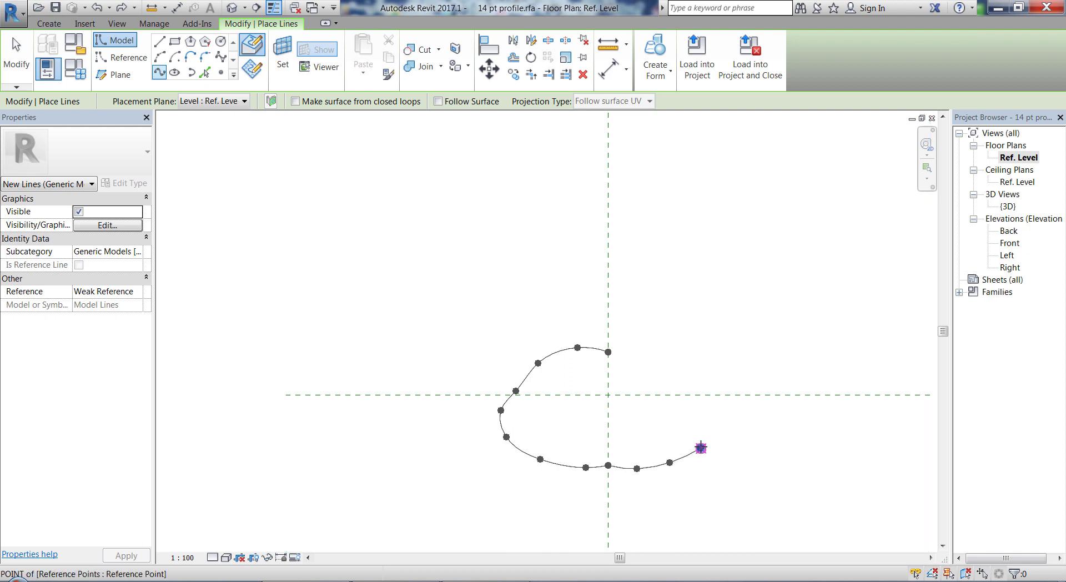
{"action": "left_click", "coordinate": [704, 417]}
{"action": "left_click", "coordinate": [696, 383]}
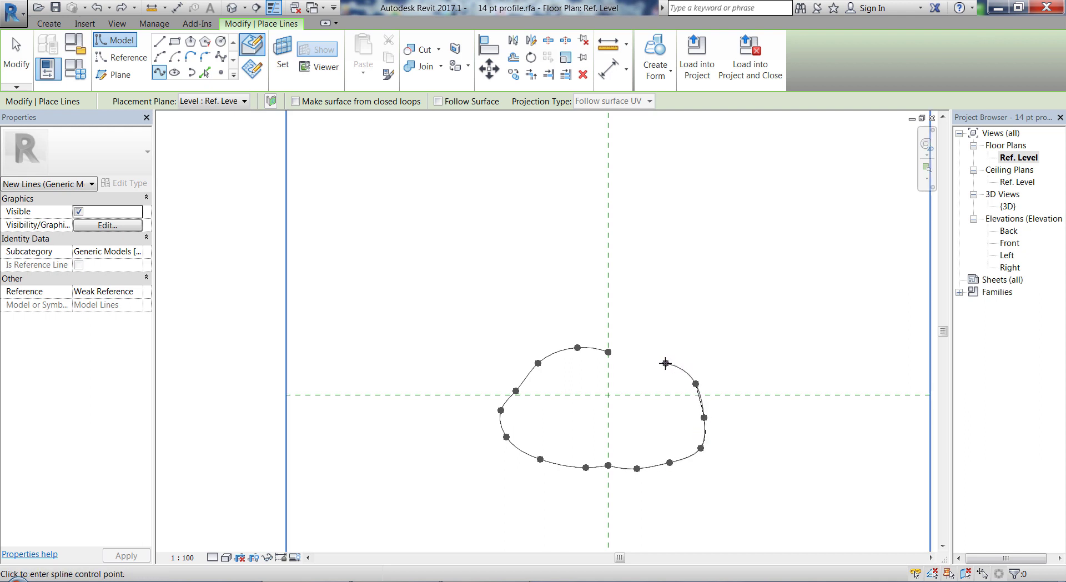
{"action": "left_click", "coordinate": [664, 363]}
{"action": "left_click", "coordinate": [637, 351]}
{"action": "left_click", "coordinate": [614, 353]}
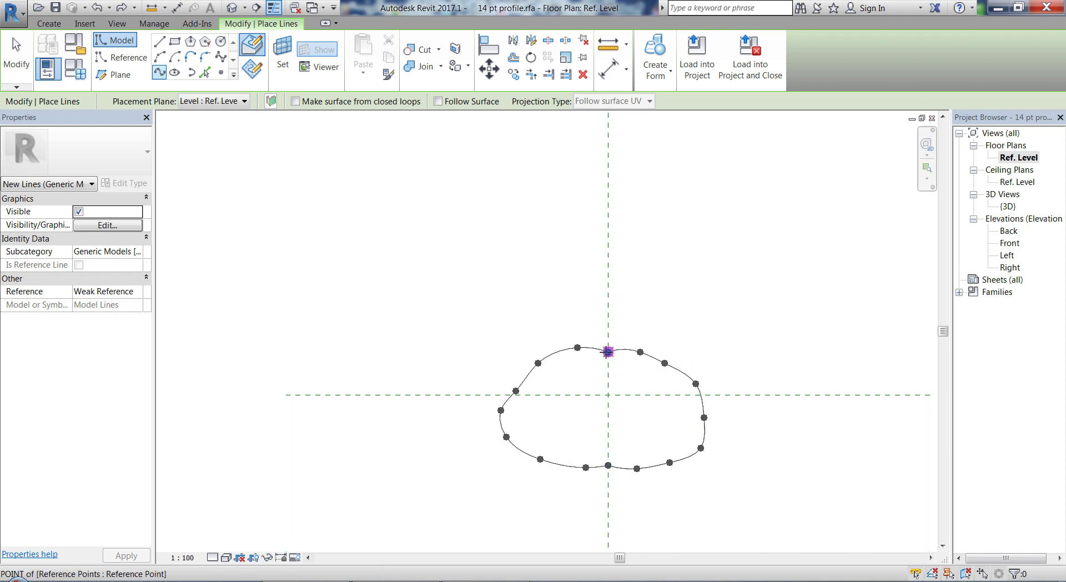
{"action": "key", "text": "Escape"}
{"action": "key", "text": "Escape"}
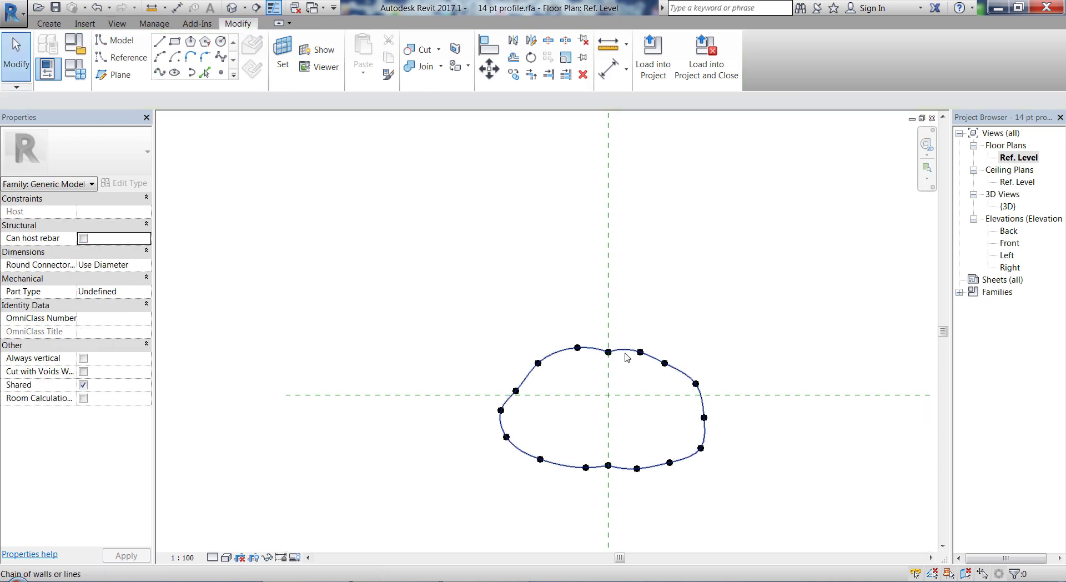
Filter the whole profile selection down to its reference points, excluding the lines, and make the points adaptive
{"action": "left_click_drag", "start_coordinate": [445, 303], "coordinate": [718, 508]}
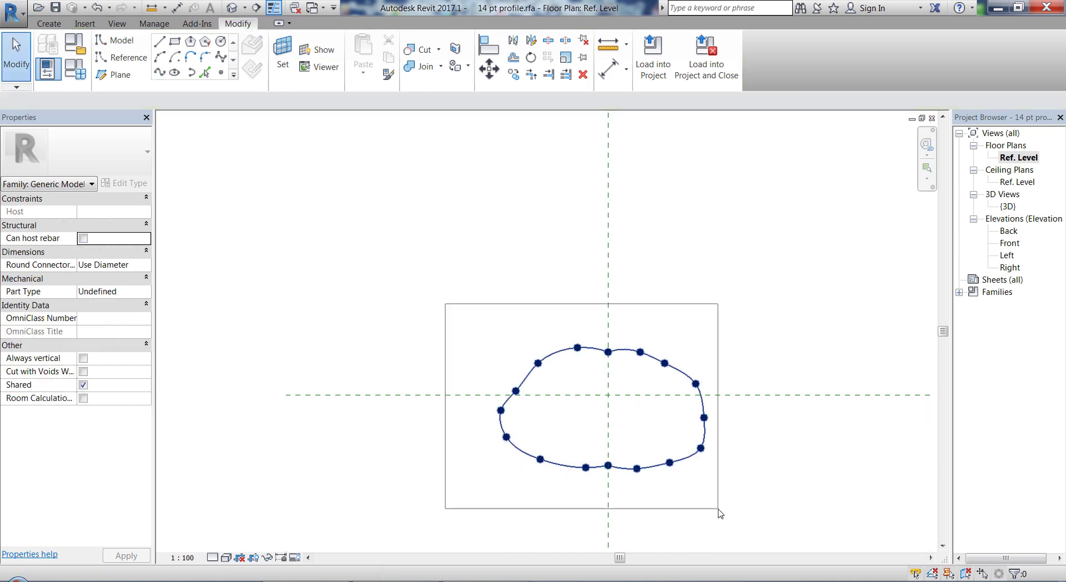
{"action": "left_click", "coordinate": [1014, 574]}
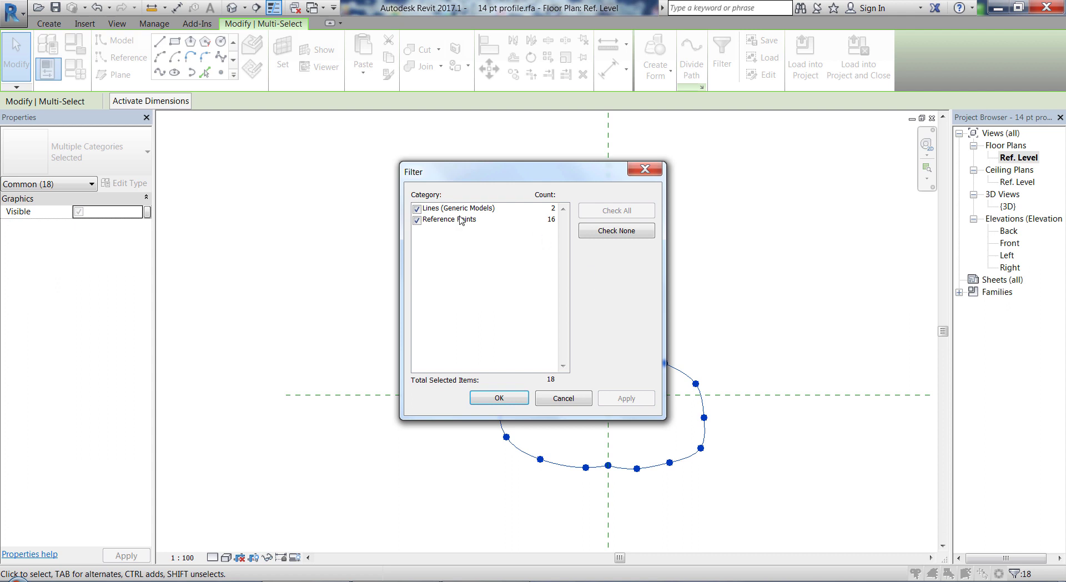
{"action": "left_click", "coordinate": [417, 209]}
{"action": "left_click", "coordinate": [499, 398]}
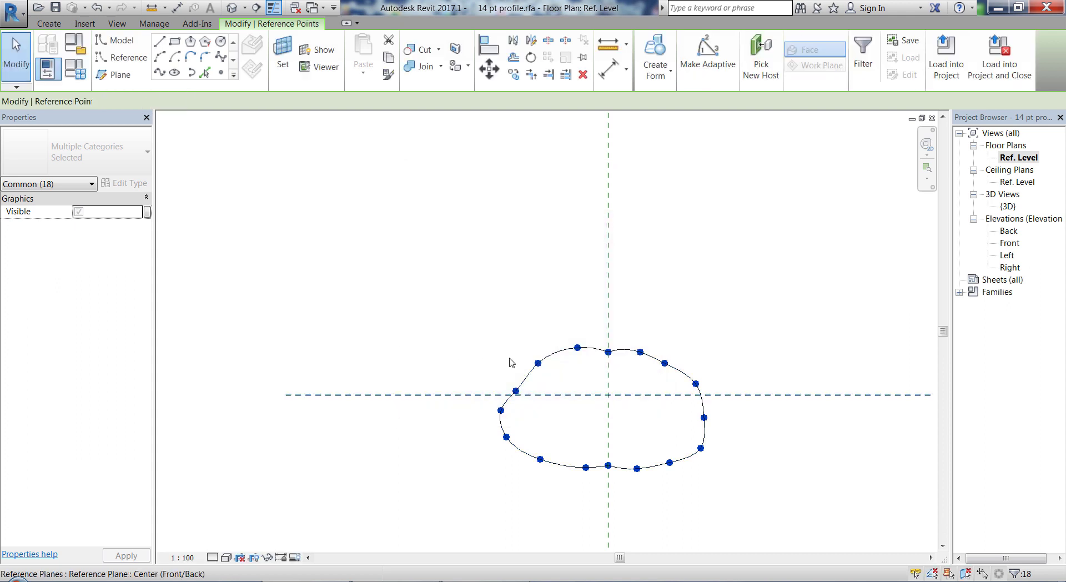
{"action": "left_click", "coordinate": [707, 66]}
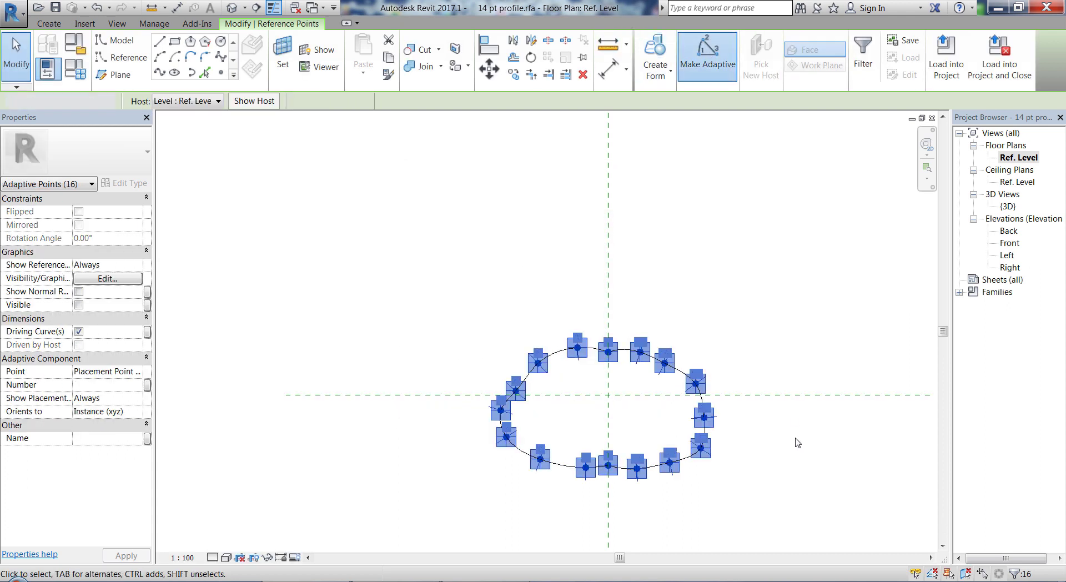
{"action": "left_click", "coordinate": [747, 345]}
Examine the numbering order of the adaptive points and the spline chain around the closed profile
{"action": "scroll", "coordinate": [747, 346], "scroll_direction": "up", "scroll_amount": 3}
{"action": "scroll", "coordinate": [727, 332], "scroll_direction": "down", "scroll_amount": 2}
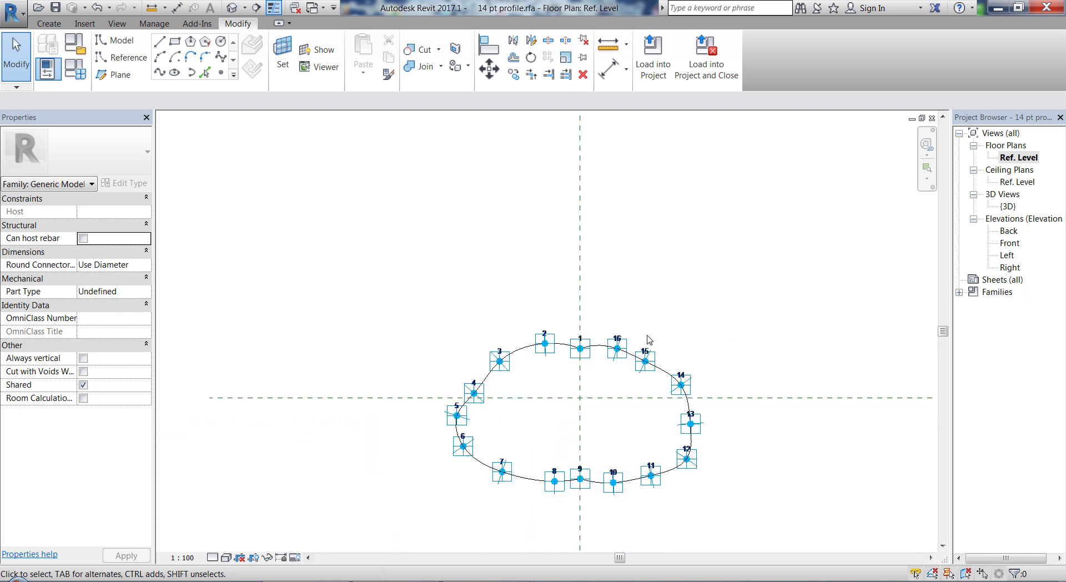
{"action": "scroll", "coordinate": [503, 363], "scroll_direction": "up", "scroll_amount": 1}
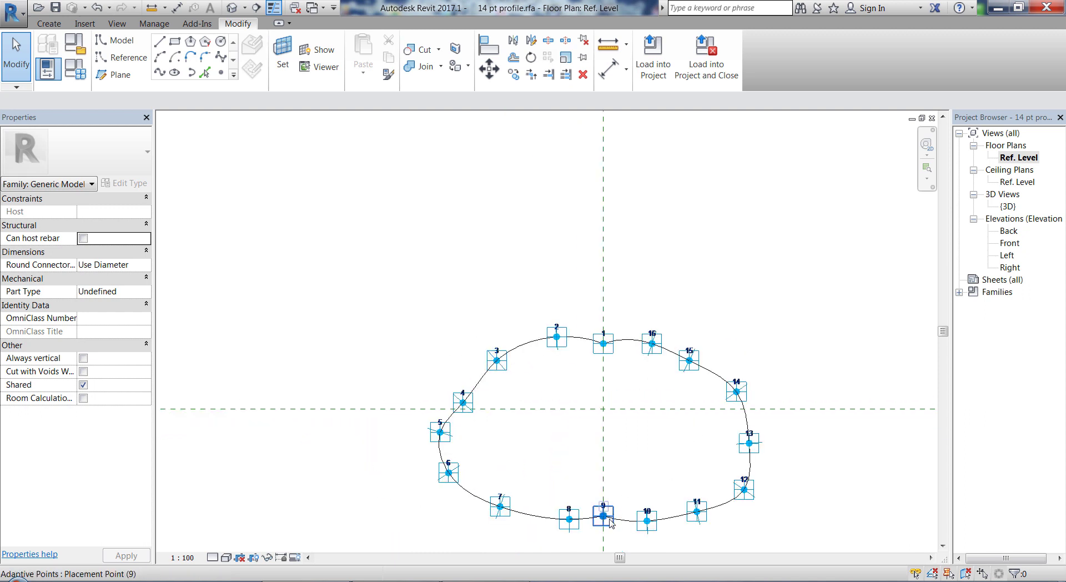
{"action": "scroll", "coordinate": [638, 319], "scroll_direction": "up", "scroll_amount": 2}
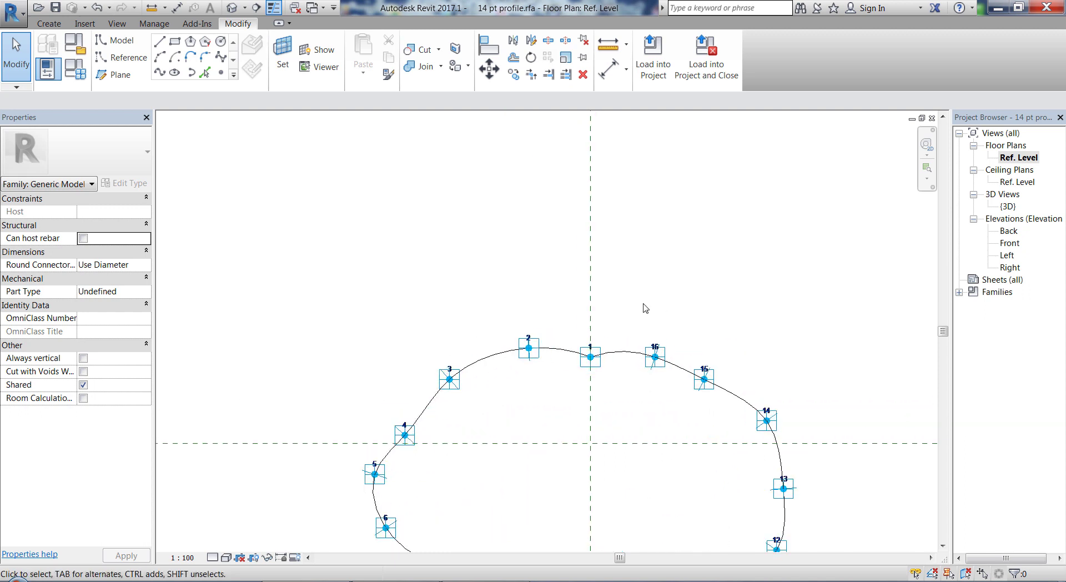
{"action": "scroll", "coordinate": [627, 338], "scroll_direction": "down", "scroll_amount": 2}
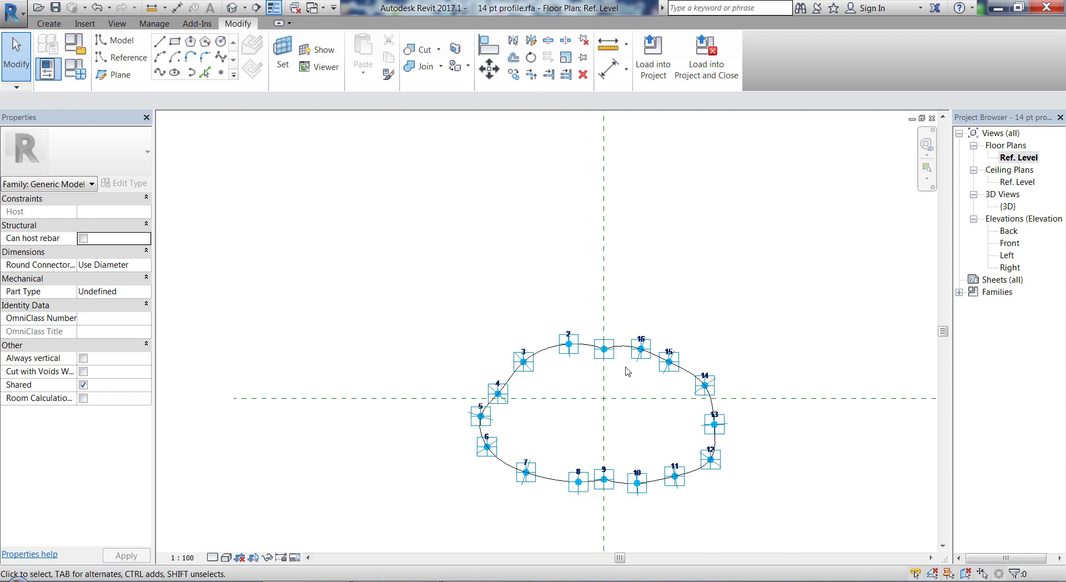
{"action": "scroll", "coordinate": [647, 349], "scroll_direction": "up", "scroll_amount": 1}
{"action": "left_click", "coordinate": [648, 350]}
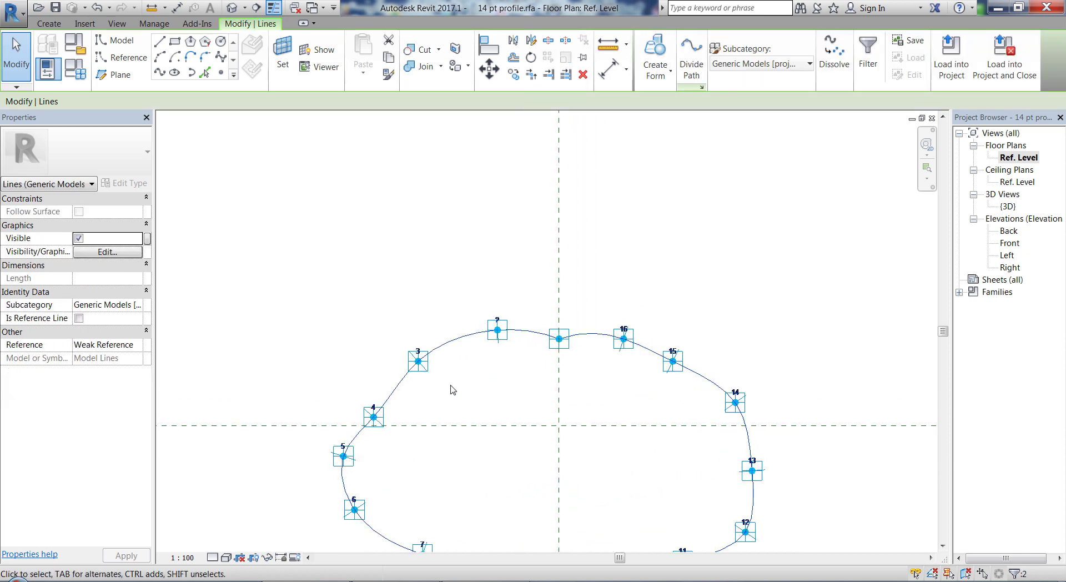
{"action": "scroll", "coordinate": [557, 305], "scroll_direction": "down", "scroll_amount": 1}
{"action": "scroll", "coordinate": [572, 326], "scroll_direction": "up", "scroll_amount": 1}
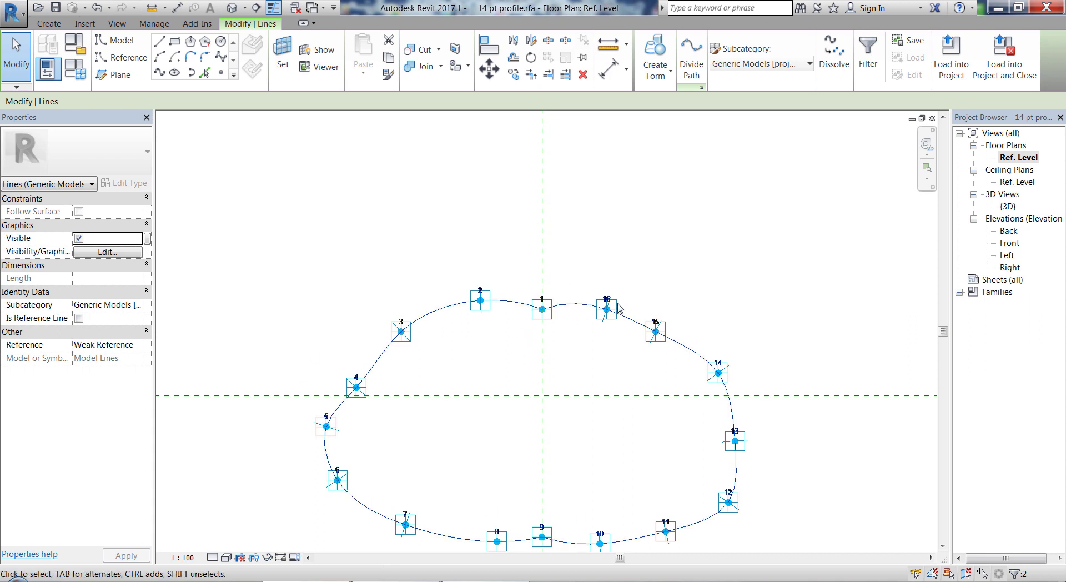
{"action": "scroll", "coordinate": [619, 308], "scroll_direction": "down", "scroll_amount": 1}
{"action": "scroll", "coordinate": [576, 313], "scroll_direction": "up", "scroll_amount": 2}
{"action": "scroll", "coordinate": [577, 355], "scroll_direction": "down", "scroll_amount": 2}
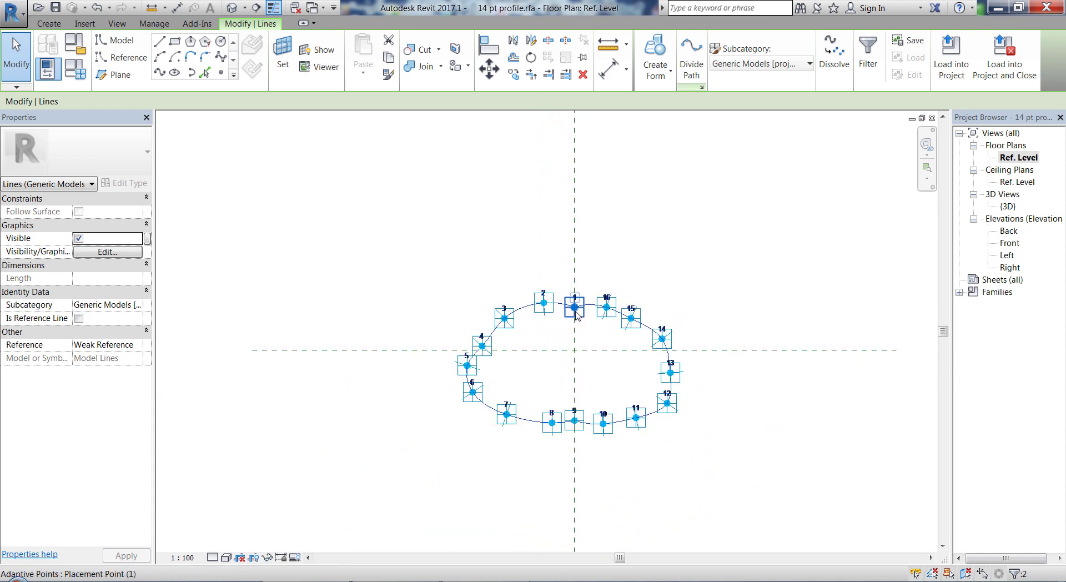
{"action": "scroll", "coordinate": [679, 409], "scroll_direction": "up", "scroll_amount": 1}
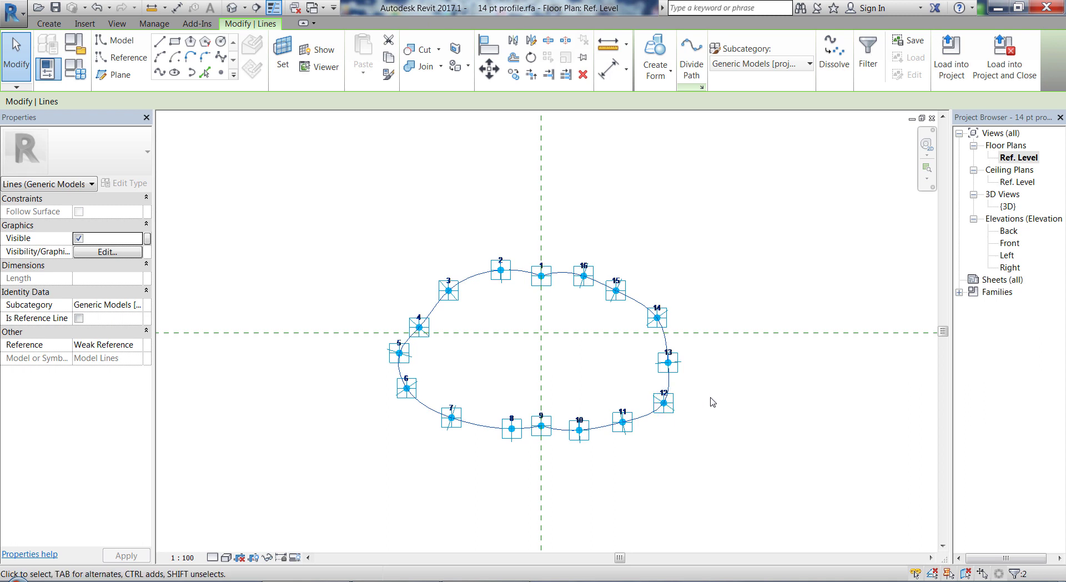
{"action": "left_click", "coordinate": [722, 136]}
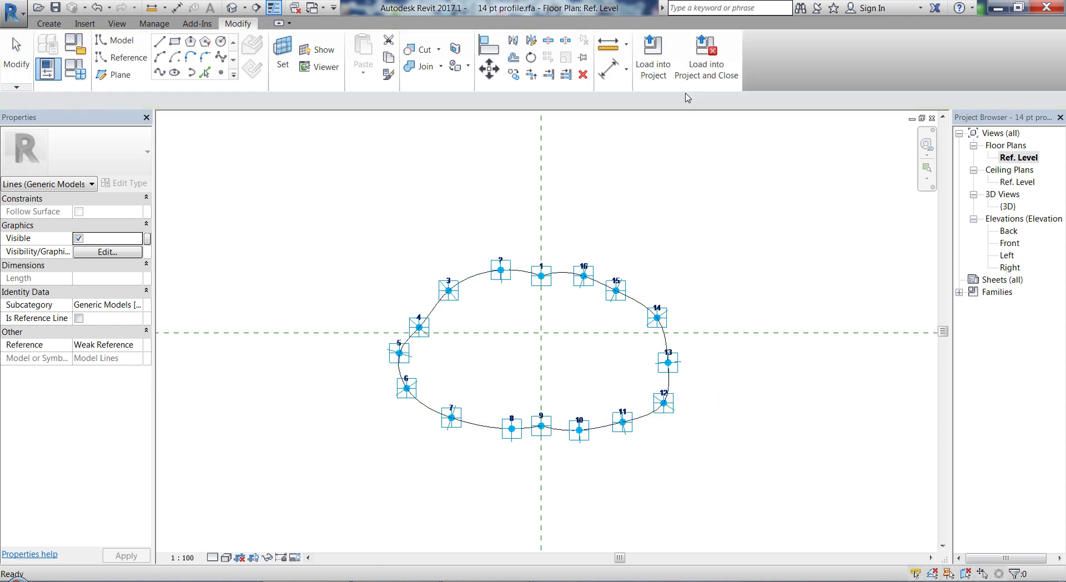
Load the profile family into turning torso concept 2017.rfa and cancel placing the component there
{"action": "left_click", "coordinate": [660, 65]}
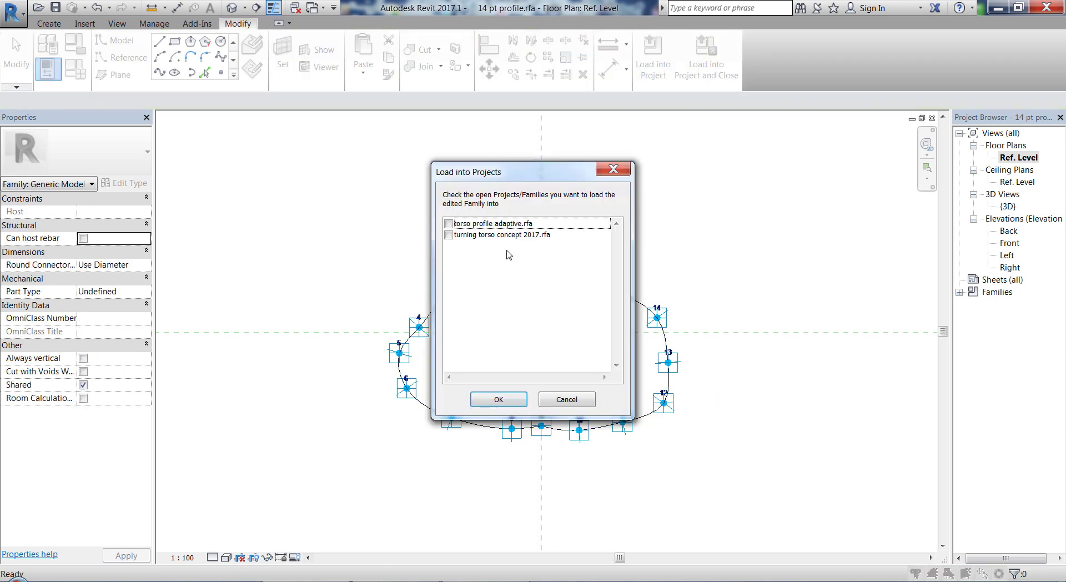
{"action": "left_click", "coordinate": [448, 235]}
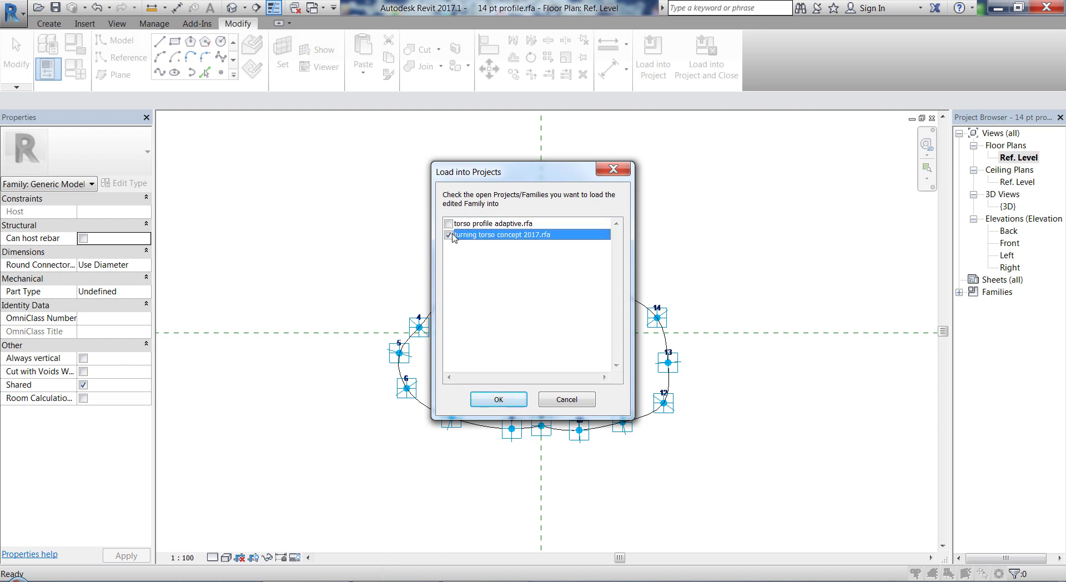
{"action": "left_click", "coordinate": [500, 400]}
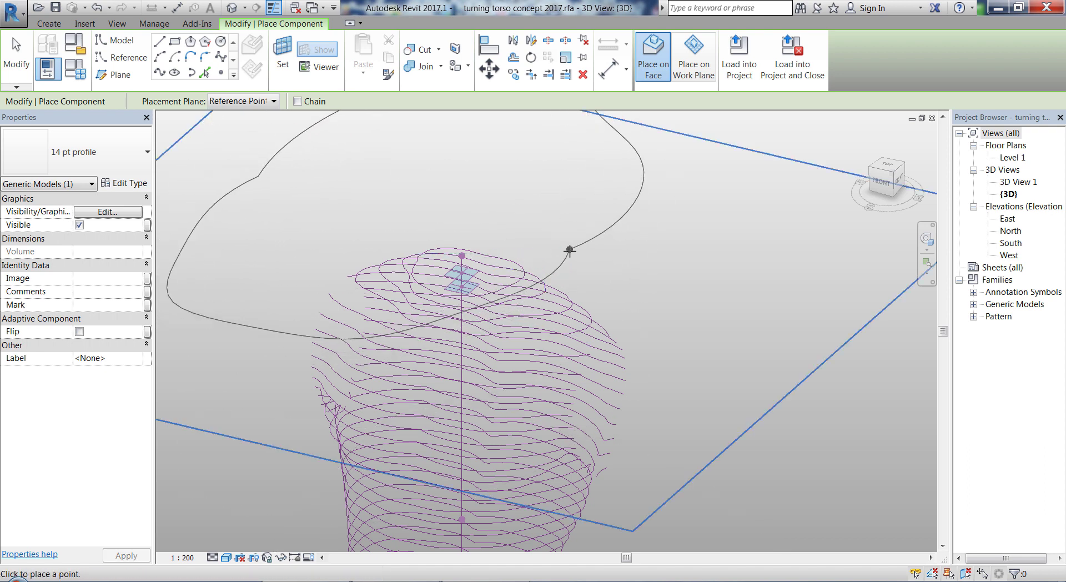
{"action": "scroll", "coordinate": [569, 251], "scroll_direction": "down", "scroll_amount": 2}
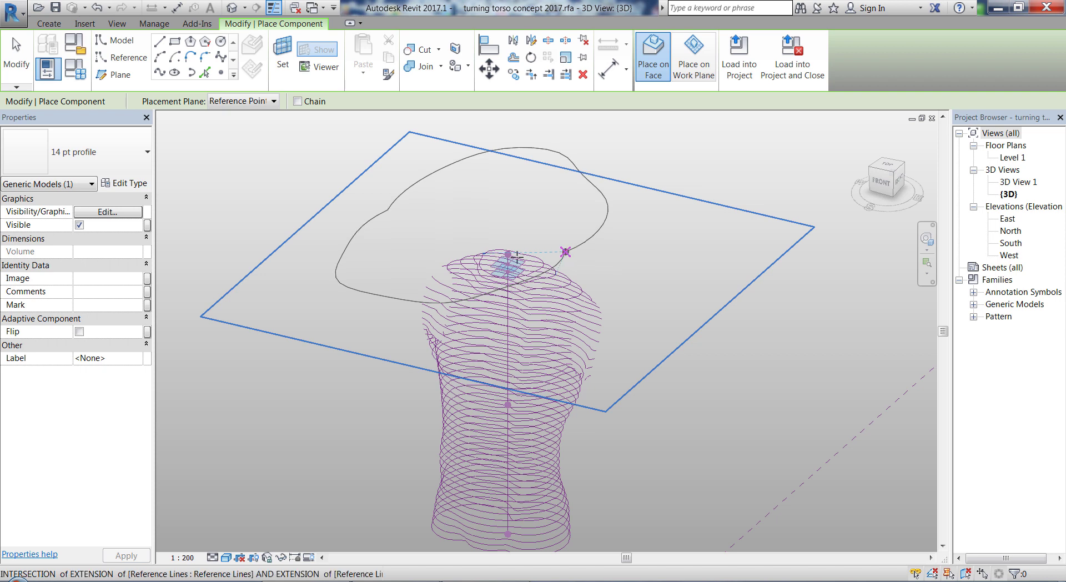
{"action": "scroll", "coordinate": [508, 250], "scroll_direction": "up", "scroll_amount": 3}
{"action": "key", "text": "Escape"}
{"action": "scroll", "coordinate": [505, 246], "scroll_direction": "down", "scroll_amount": 2}
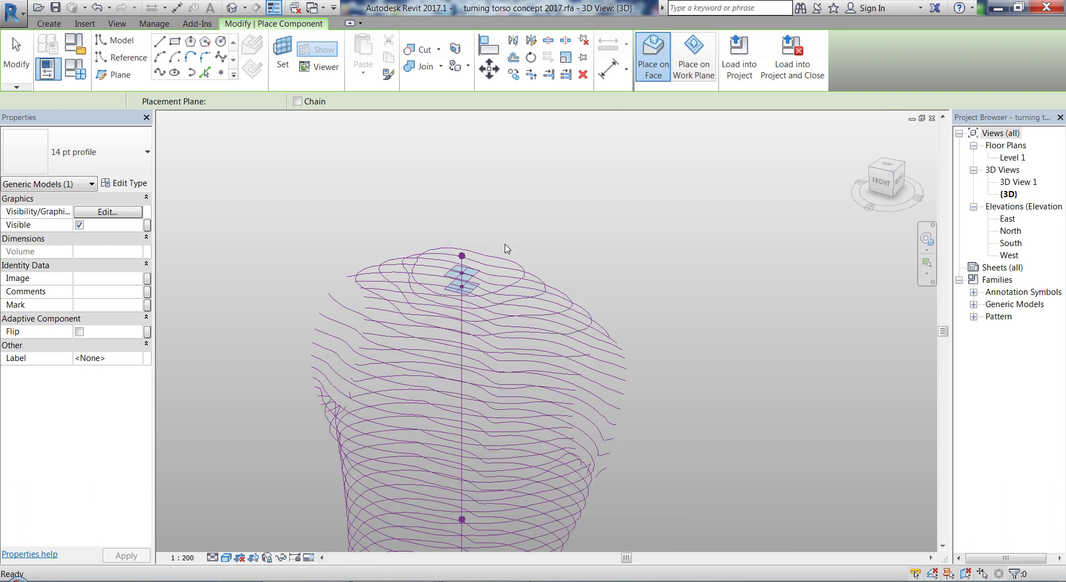
Select the topmost slice loop's whole chain together with the upper reference point on the spine and temporarily isolate them
{"action": "scroll", "coordinate": [504, 245], "scroll_direction": "up", "scroll_amount": 4}
{"action": "left_click", "coordinate": [437, 305]}
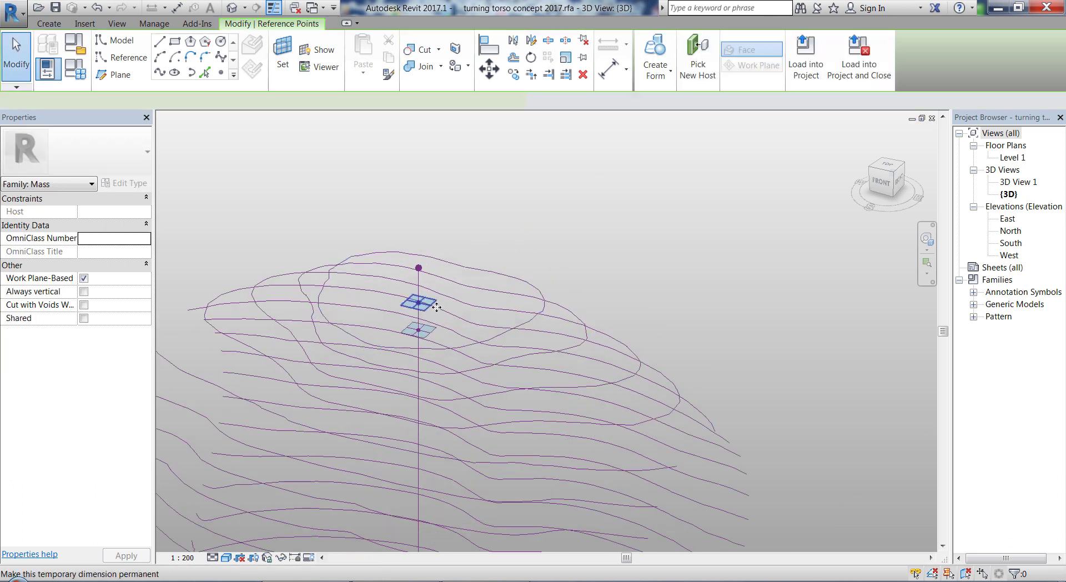
{"action": "middle_click_drag", "start_coordinate": [436, 305], "coordinate": [525, 274], "text": "shift"}
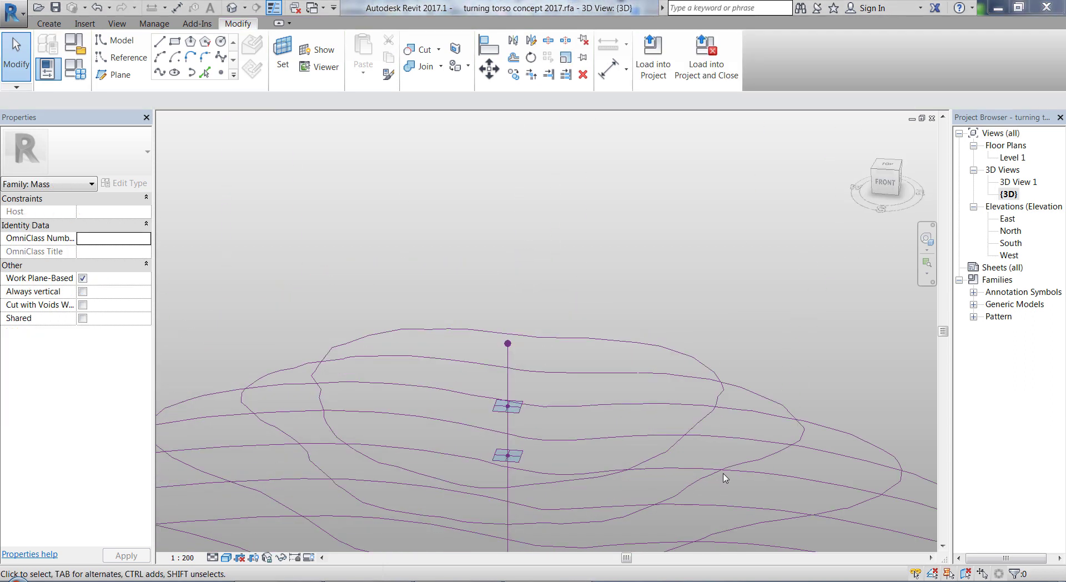
{"action": "key", "text": "Tab"}
{"action": "left_click", "coordinate": [580, 340]}
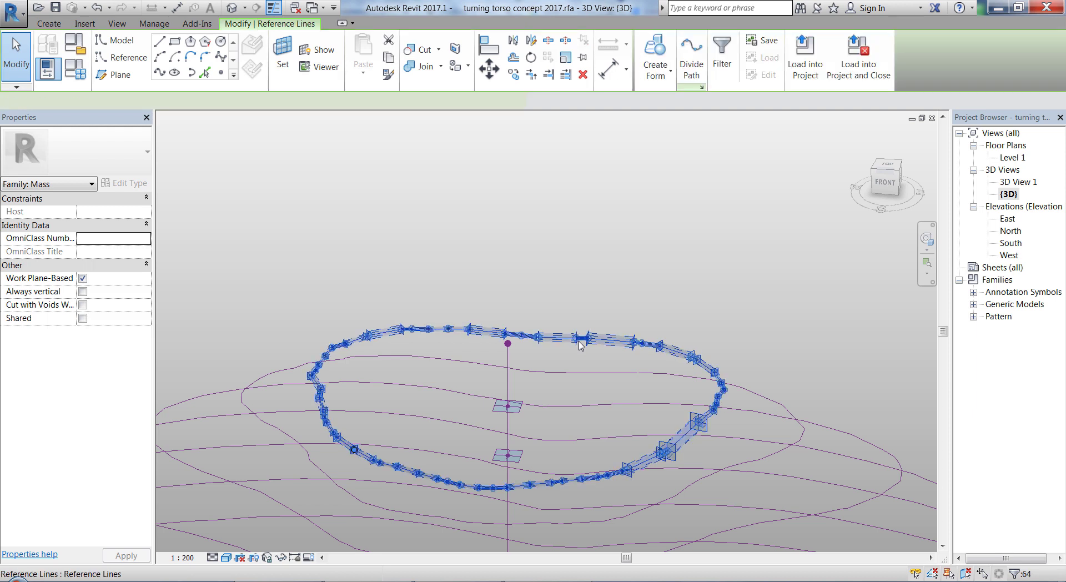
{"action": "left_click", "coordinate": [514, 408], "text": "ctrl"}
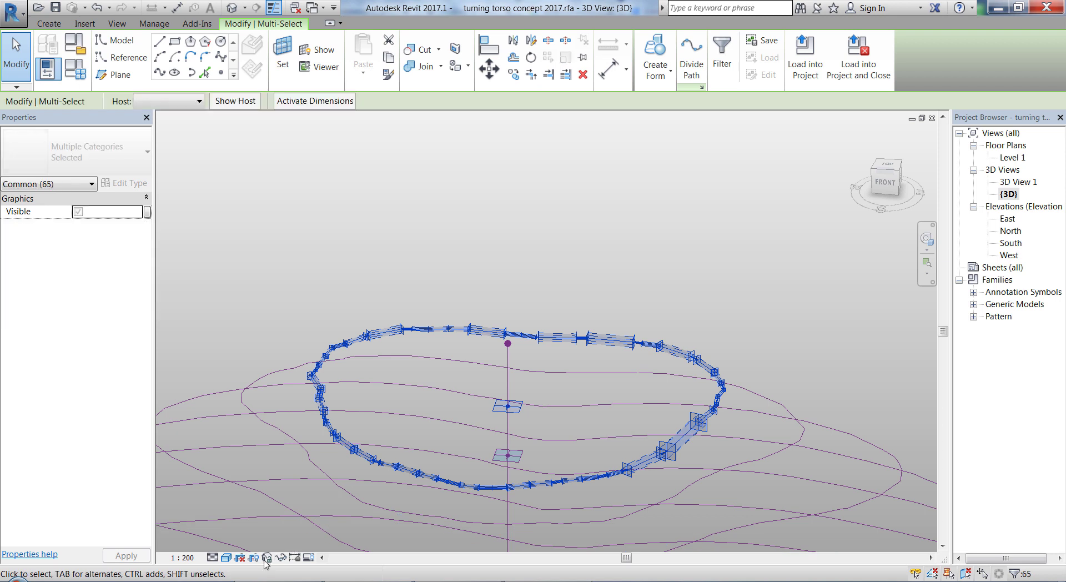
{"action": "left_click", "coordinate": [281, 558]}
{"action": "left_click", "coordinate": [326, 506]}
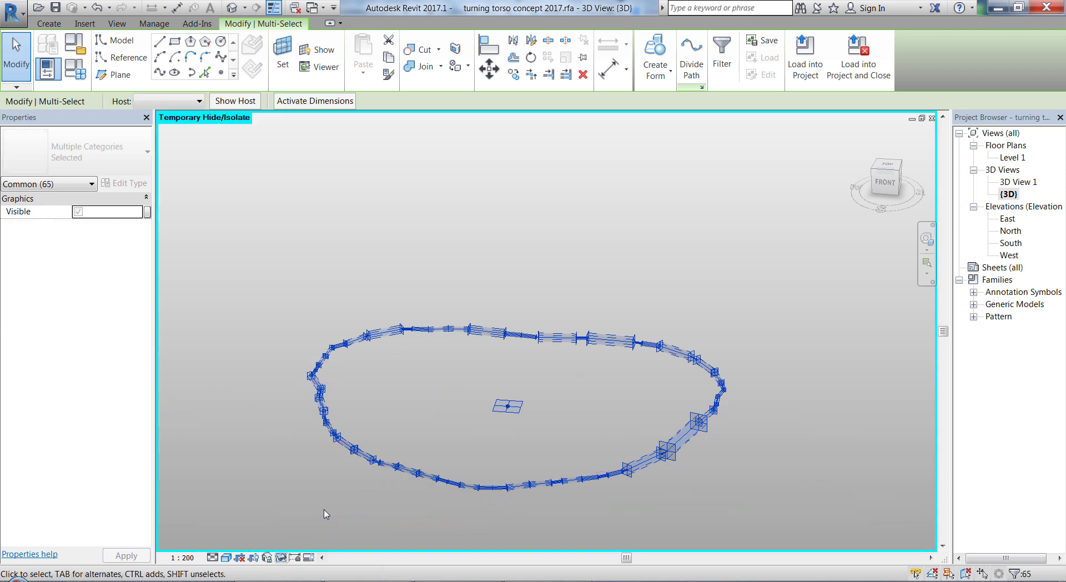
{"action": "left_click", "coordinate": [667, 210]}
Start placing the 14 pt profile component on the isolated reference point's work plane
{"action": "middle_click_drag", "start_coordinate": [664, 209], "coordinate": [583, 326], "text": "shift"}
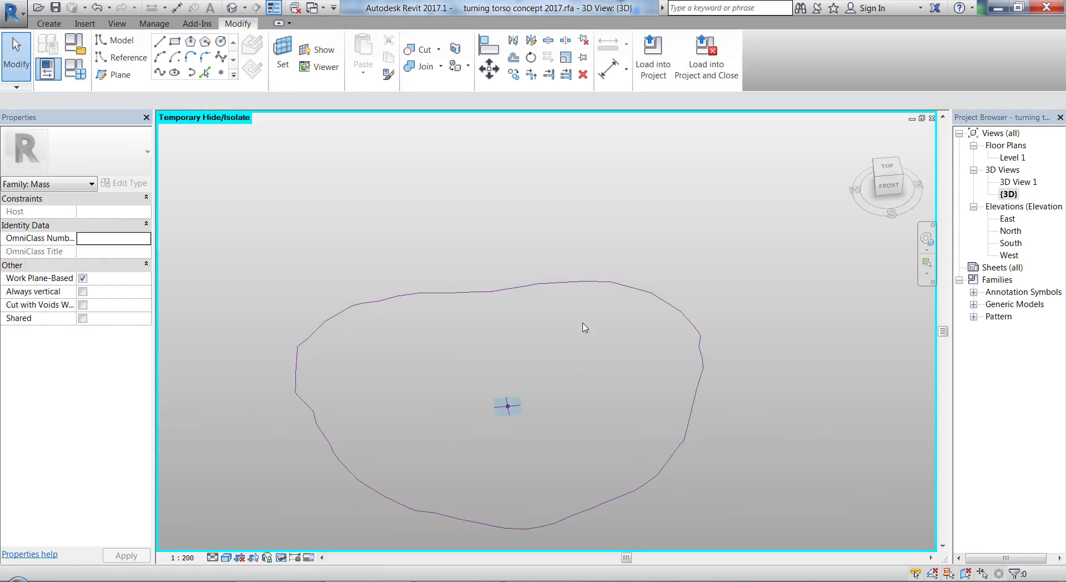
{"action": "left_click", "coordinate": [886, 168]}
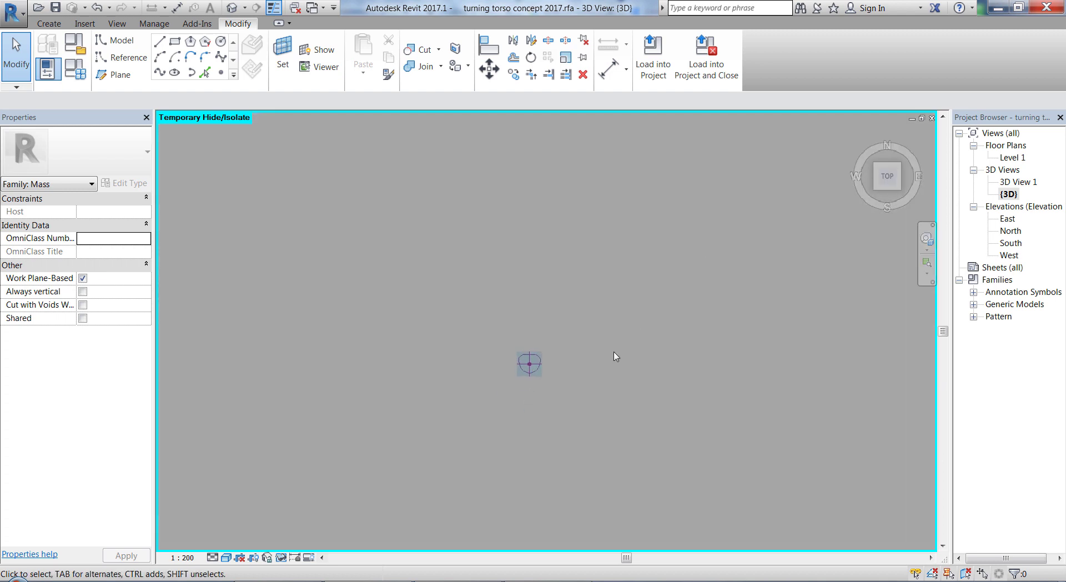
{"action": "scroll", "coordinate": [520, 269], "scroll_direction": "up", "scroll_amount": 4}
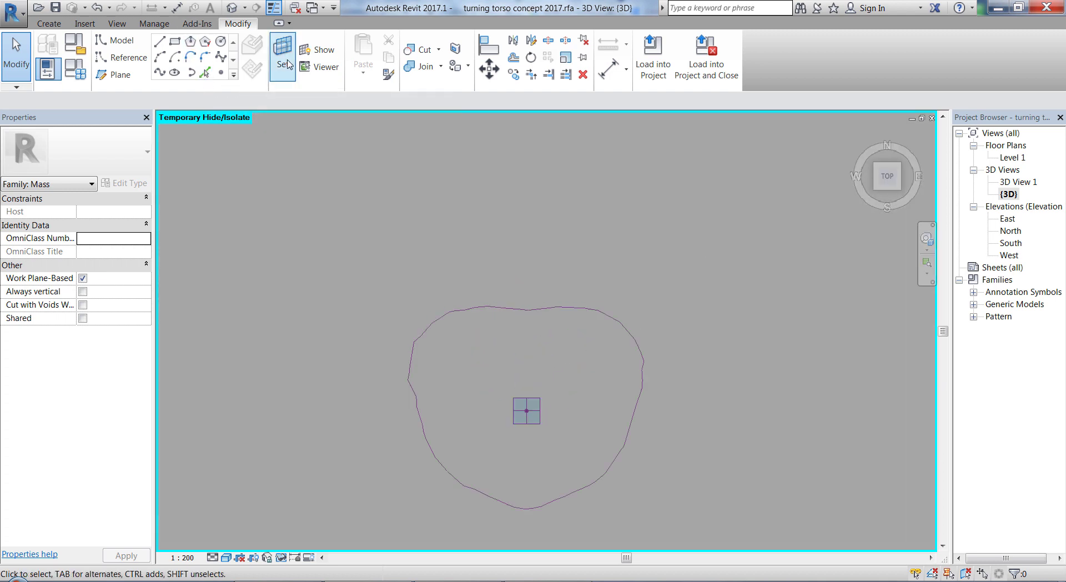
{"action": "left_click", "coordinate": [622, 348]}
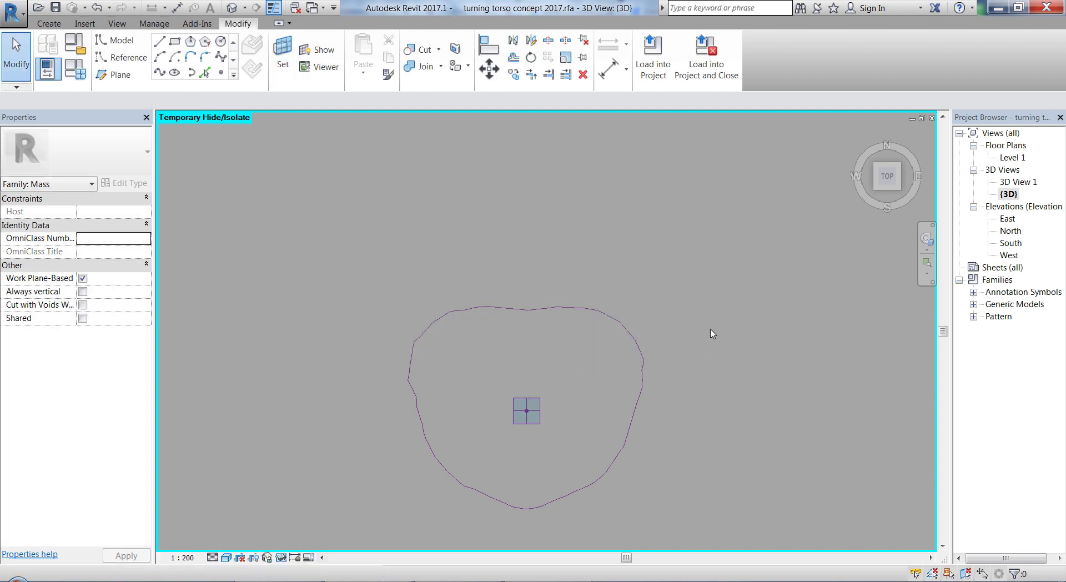
{"action": "key", "text": "c"}
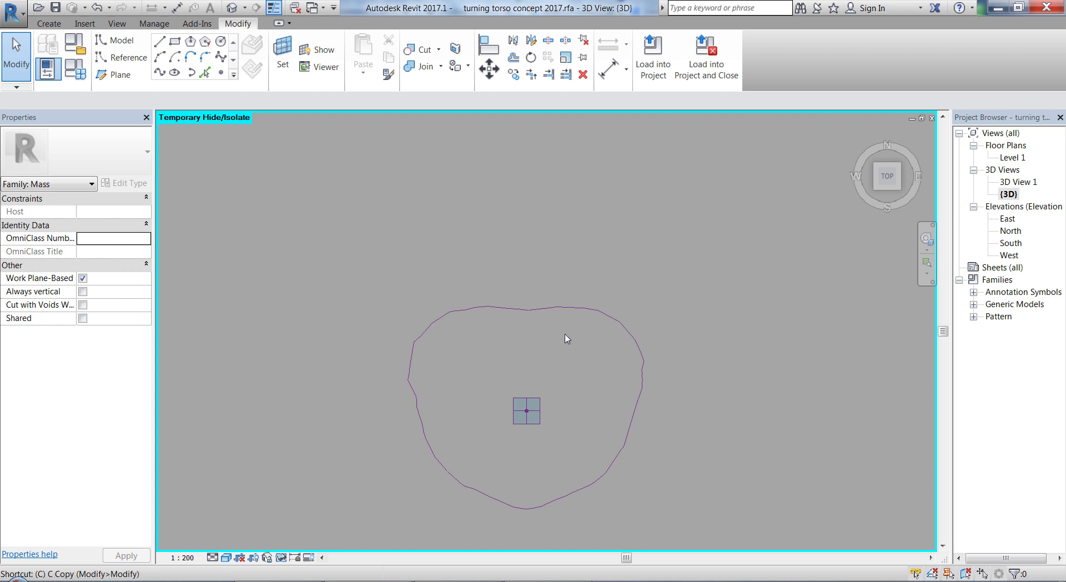
{"action": "key", "text": "m"}
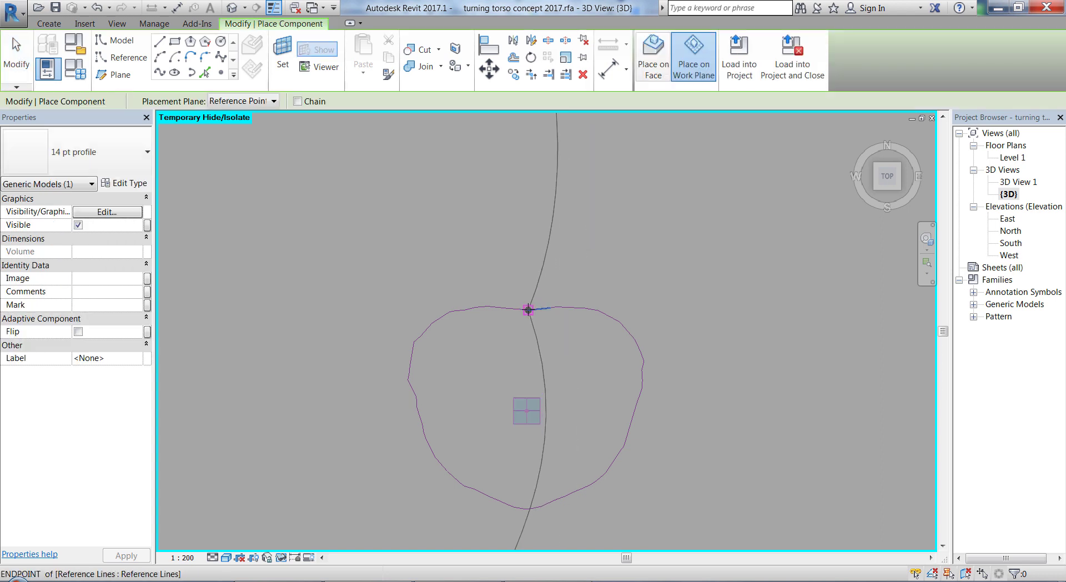
Place the 14 pt profile component on the isolated top contour, setting its adaptive points one after another around the outline
{"action": "left_click", "coordinate": [504, 308]}
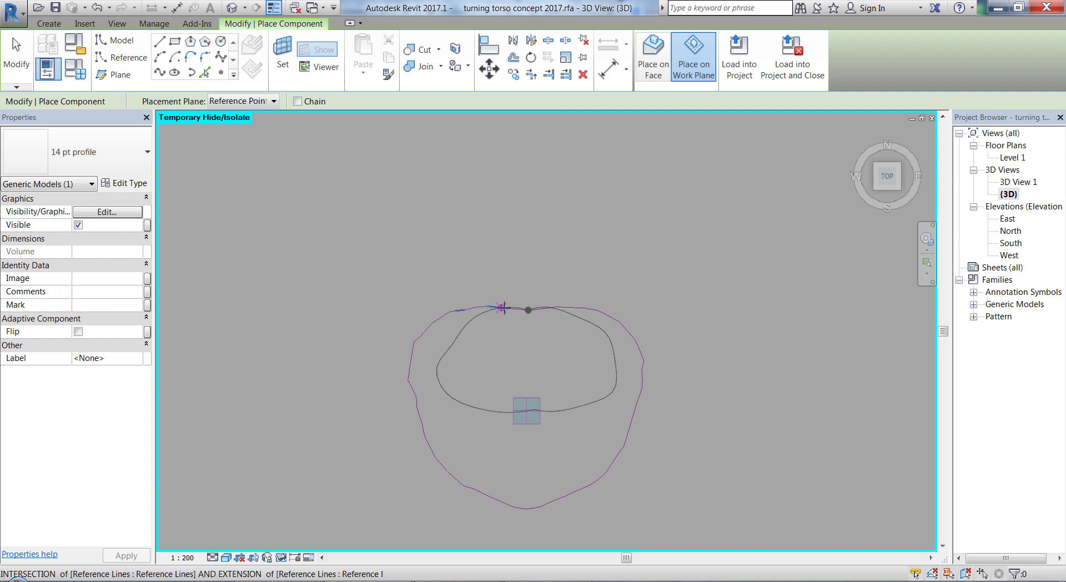
{"action": "left_click", "coordinate": [502, 307]}
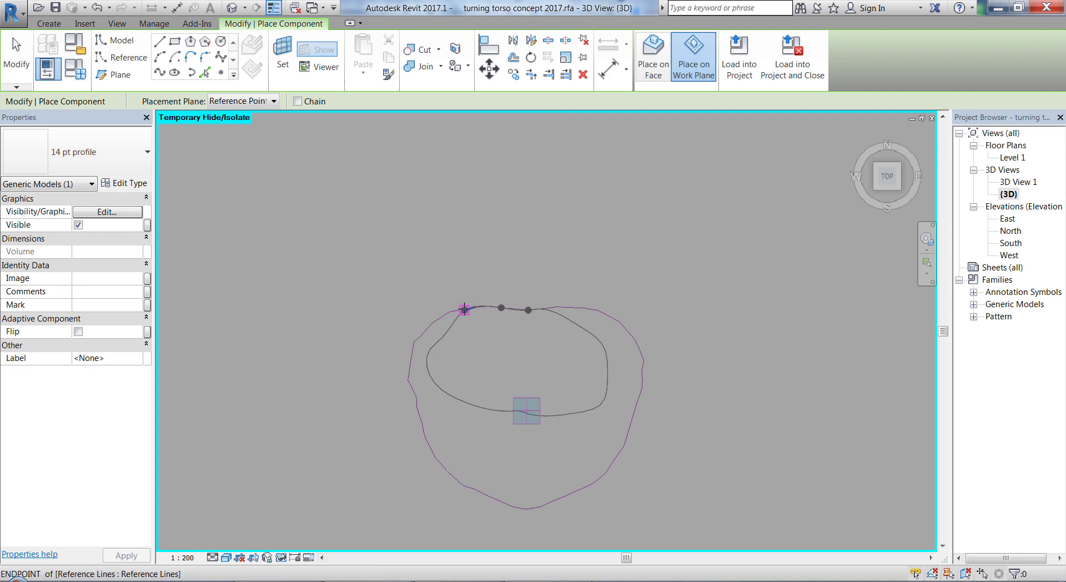
{"action": "left_click", "coordinate": [438, 320]}
{"action": "left_click", "coordinate": [436, 320]}
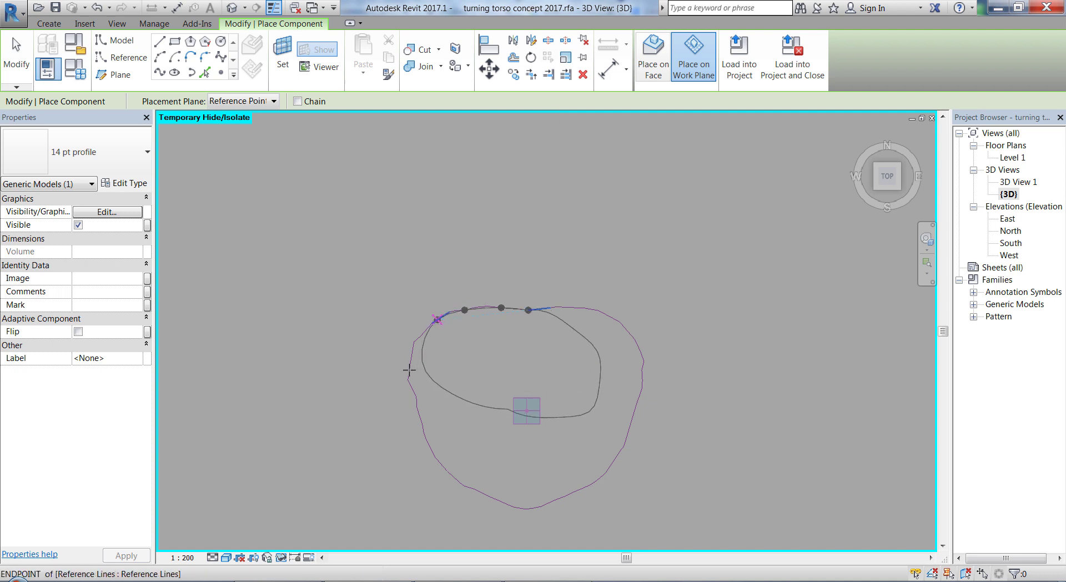
{"action": "left_click", "coordinate": [419, 412]}
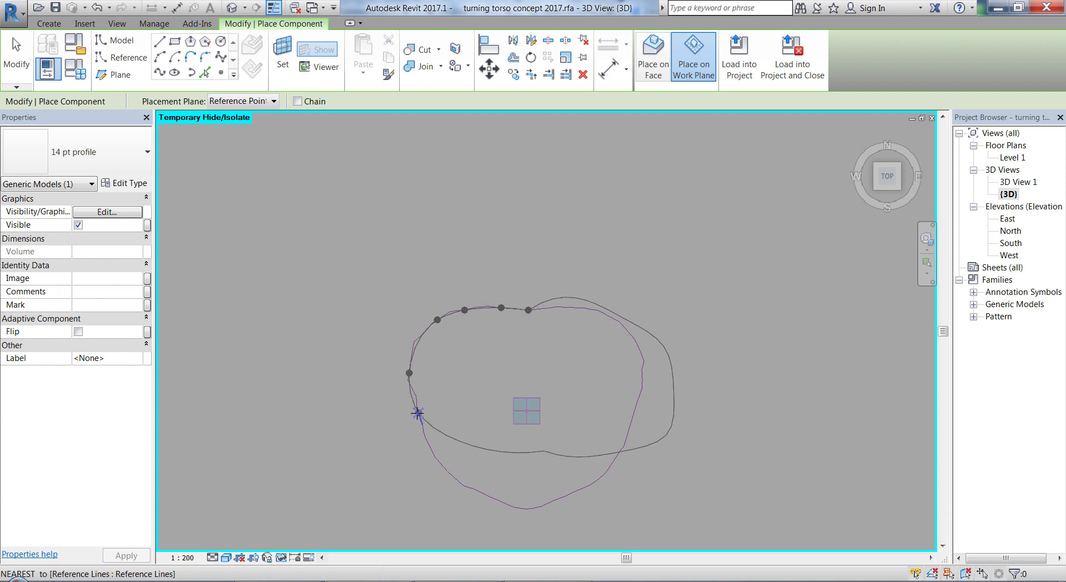
{"action": "left_click", "coordinate": [417, 413]}
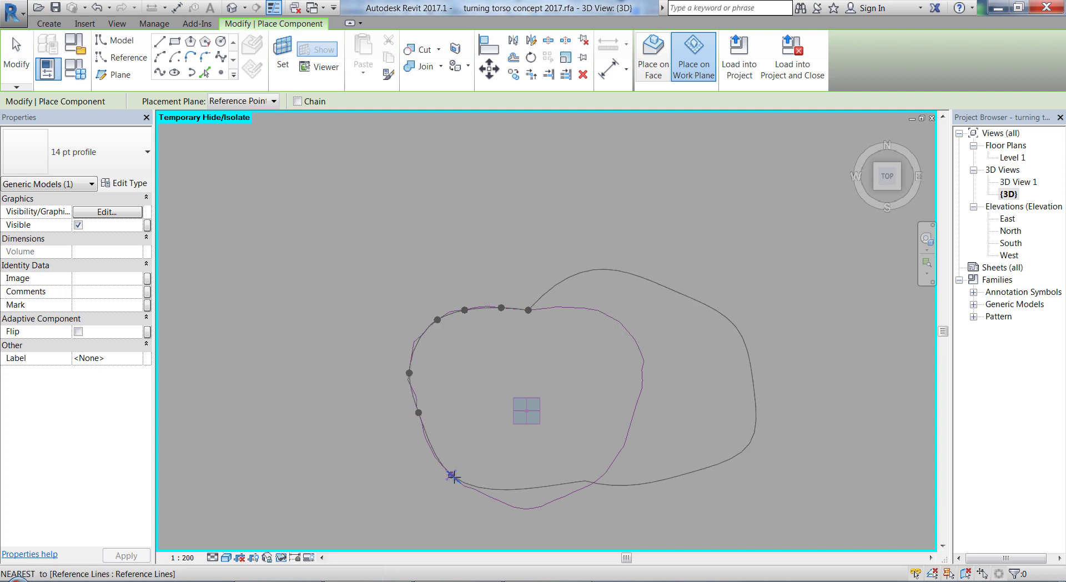
{"action": "left_click", "coordinate": [488, 493]}
{"action": "left_click", "coordinate": [500, 501]}
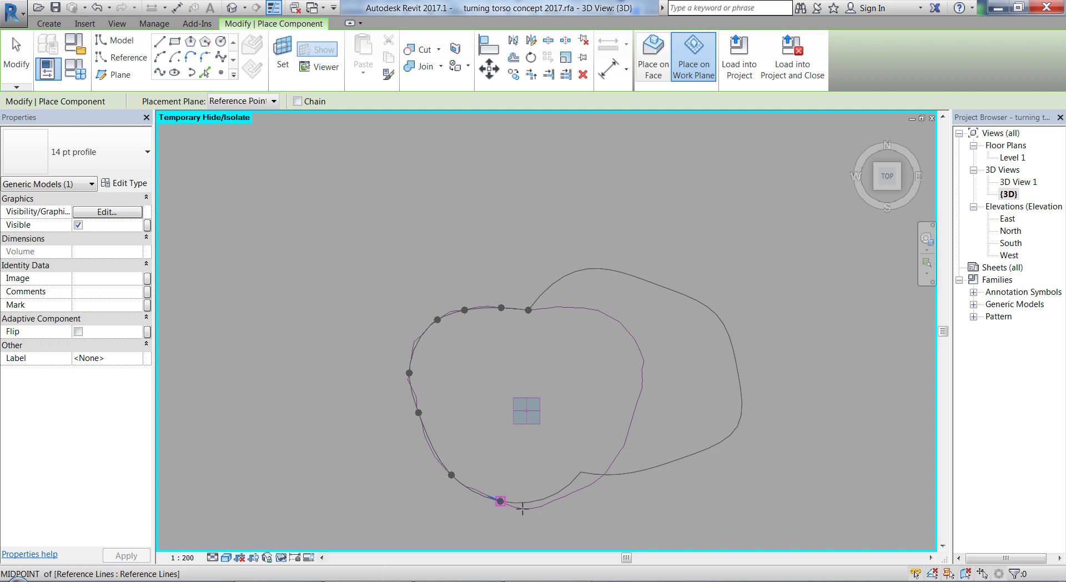
{"action": "left_click", "coordinate": [525, 507]}
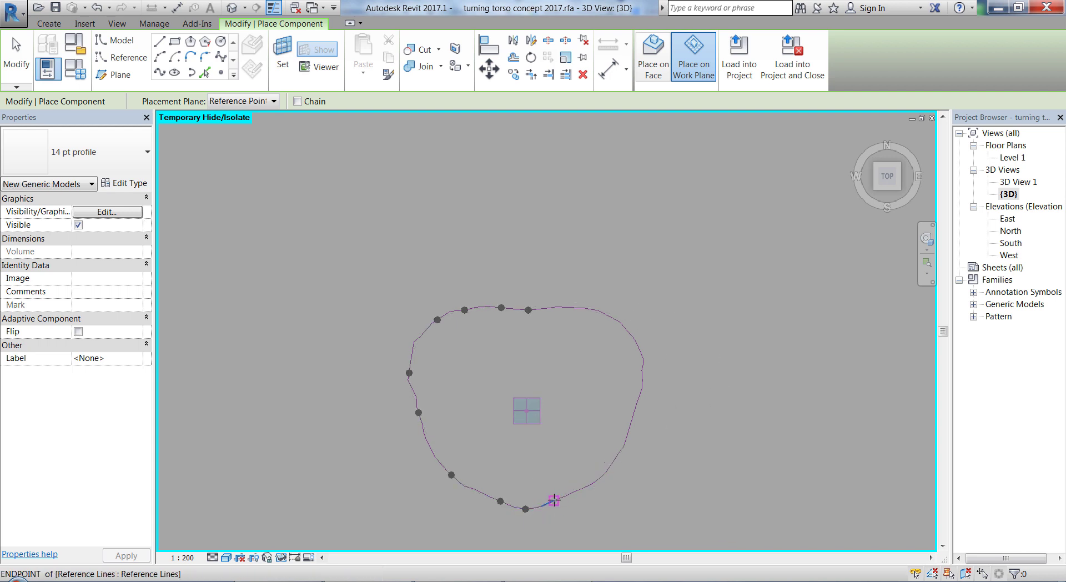
{"action": "left_click", "coordinate": [553, 500]}
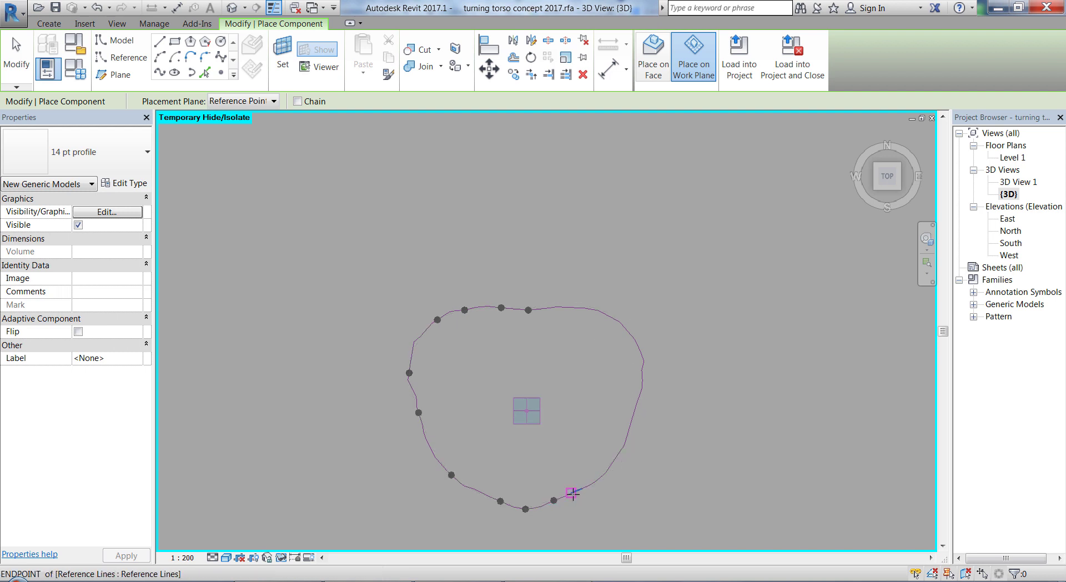
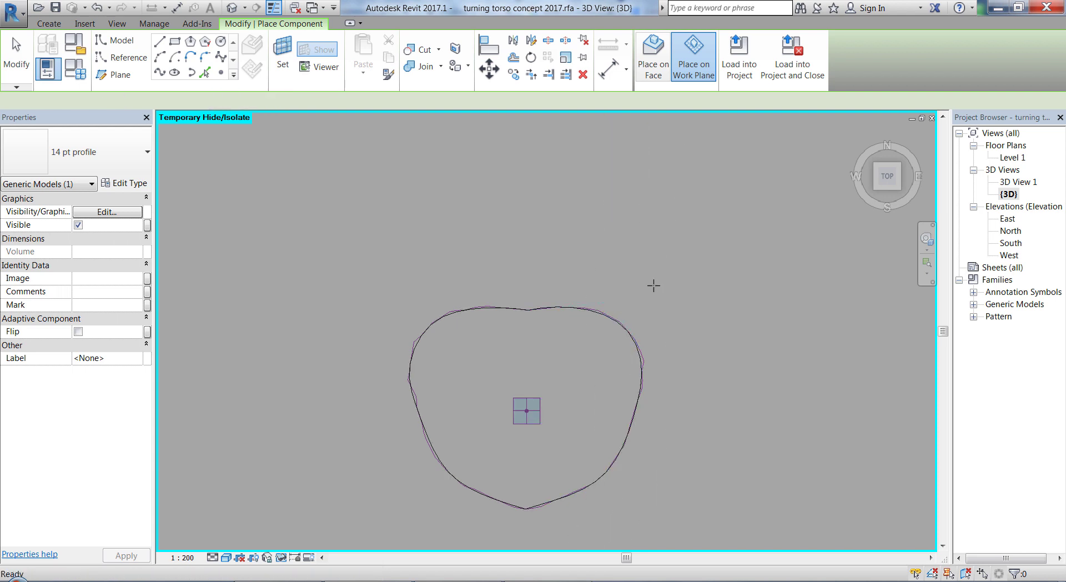
{"action": "key", "text": "Escape"}
Move the profile's reference point along the vertical axis until the placed profile lines up with the top contour's height
{"action": "left_click", "coordinate": [592, 311]}
{"action": "left_click", "coordinate": [591, 309]}
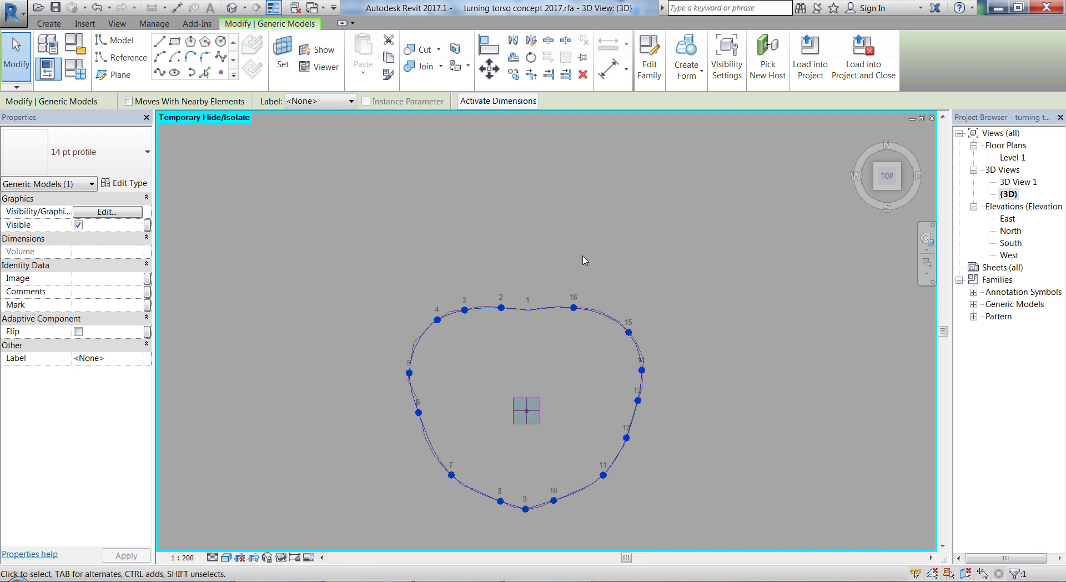
{"action": "middle_click_drag", "start_coordinate": [673, 367], "coordinate": [669, 211], "text": "shift"}
{"action": "left_click", "coordinate": [693, 327]}
{"action": "middle_click_drag", "start_coordinate": [676, 401], "coordinate": [640, 371], "text": "shift"}
{"action": "scroll", "coordinate": [542, 420], "scroll_direction": "up", "scroll_amount": 6}
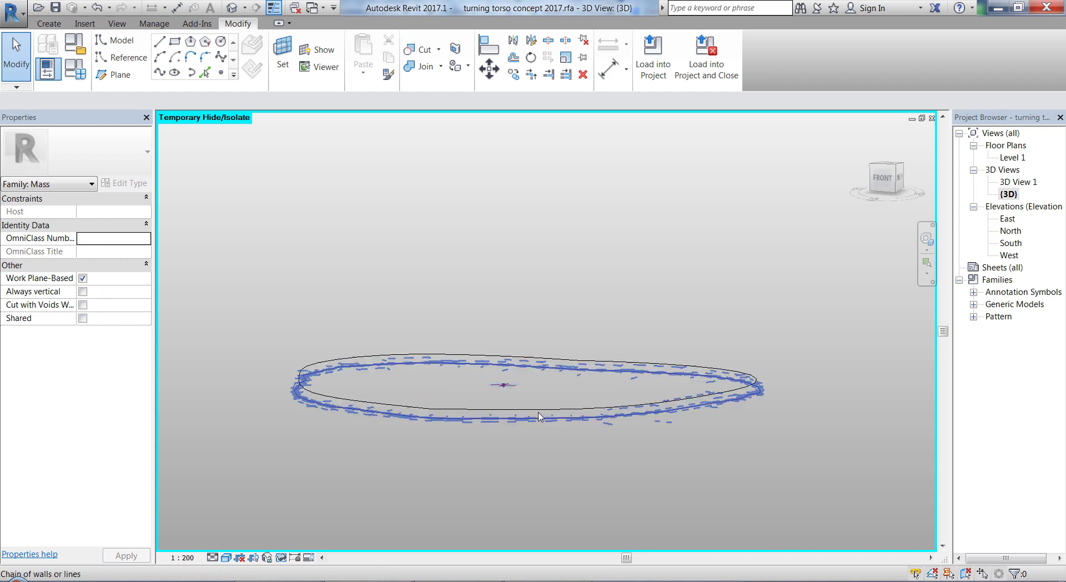
{"action": "left_click", "coordinate": [515, 385]}
{"action": "scroll", "coordinate": [518, 384], "scroll_direction": "up", "scroll_amount": 4}
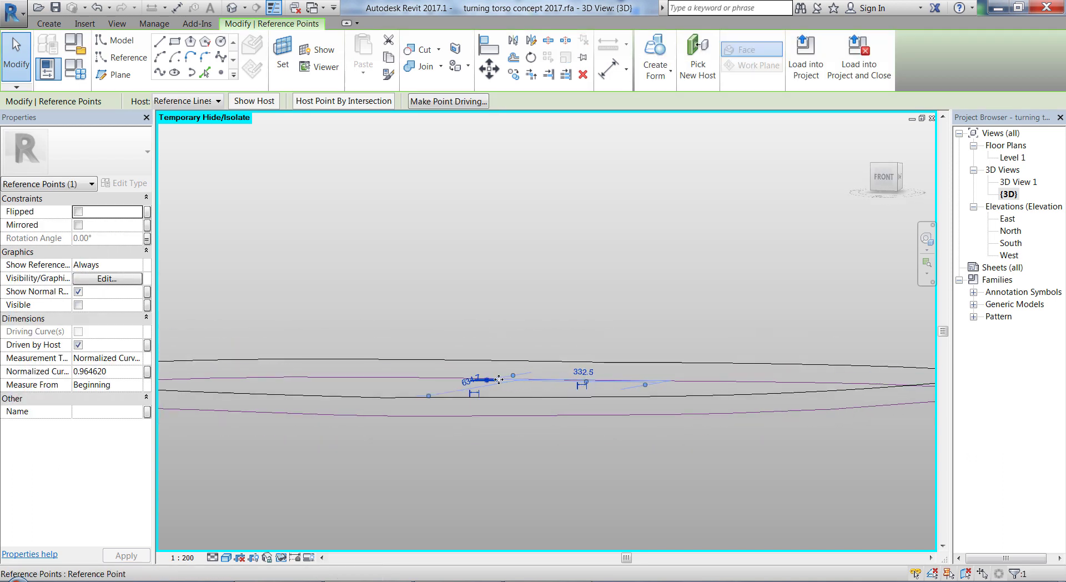
{"action": "left_click_drag", "start_coordinate": [500, 390], "coordinate": [502, 398]}
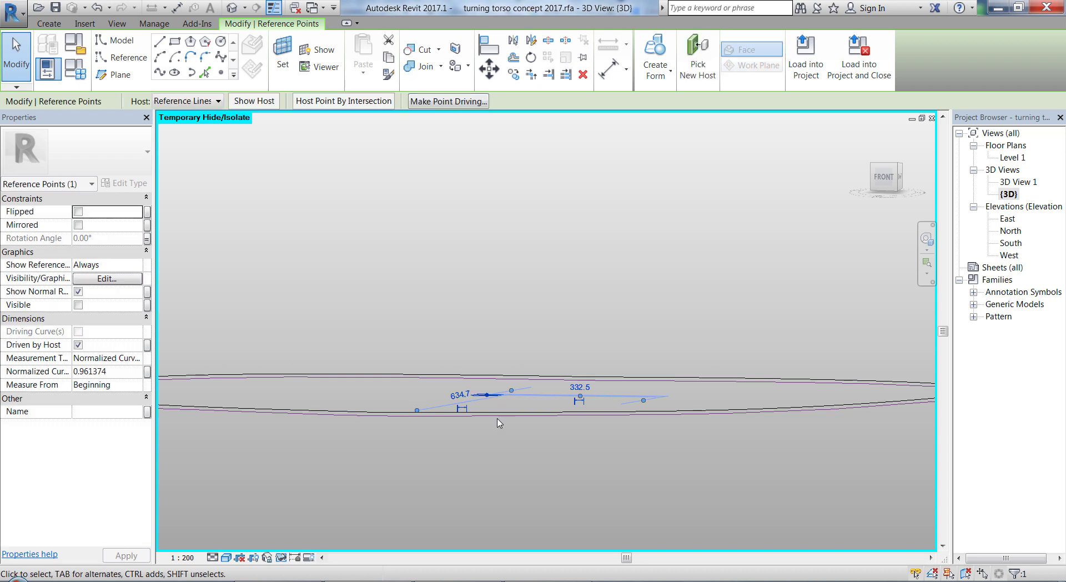
{"action": "left_click", "coordinate": [498, 420]}
{"action": "scroll", "coordinate": [603, 277], "scroll_direction": "down", "scroll_amount": 4}
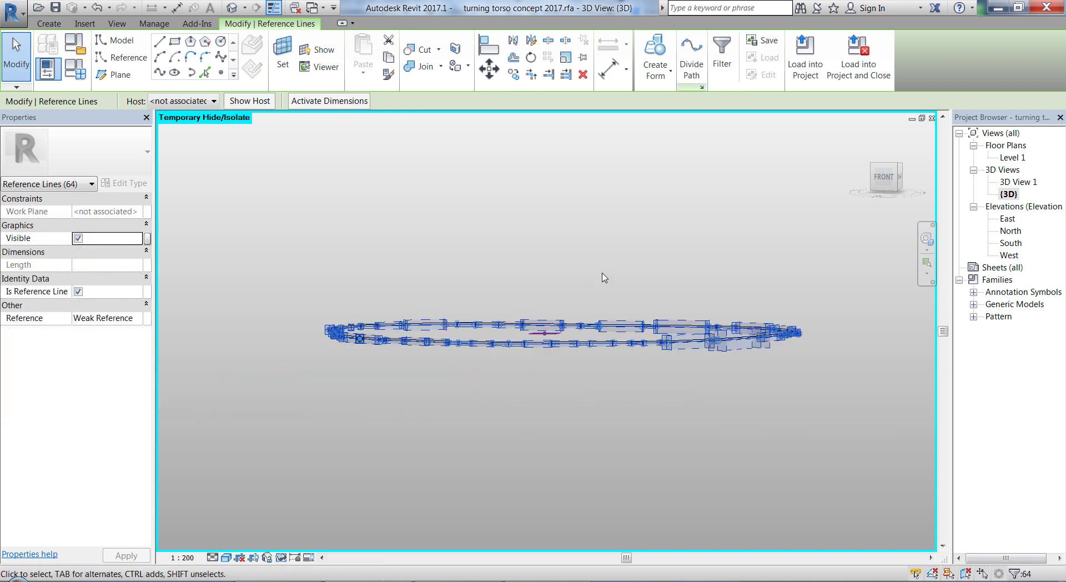
{"action": "key", "text": "Escape"}
Inspect the placed profile's shape and its numbered adaptive points from above and at an angle
{"action": "middle_click_drag", "start_coordinate": [536, 262], "coordinate": [563, 470], "text": "shift"}
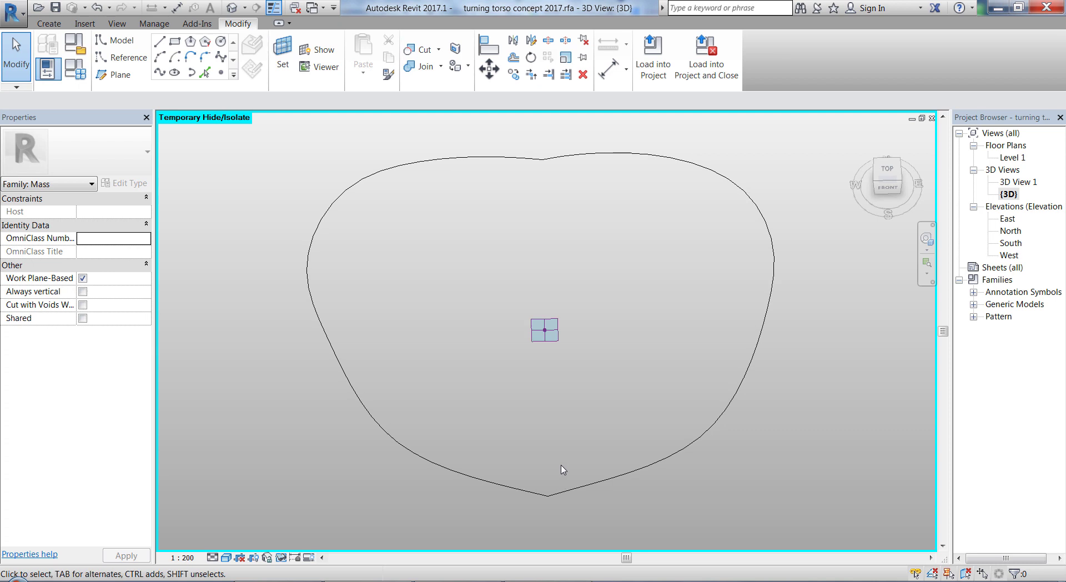
{"action": "left_click", "coordinate": [582, 487]}
{"action": "scroll", "coordinate": [464, 352], "scroll_direction": "down", "scroll_amount": 3}
{"action": "mouse_move", "coordinate": [600, 315]}
{"action": "middle_mouse_down", "text": "shift"}
{"action": "mouse_move", "coordinate": [661, 429]}
{"action": "mouse_move", "coordinate": [649, 304]}
{"action": "mouse_move", "coordinate": [595, 332]}
{"action": "middle_mouse_up", "text": "shift"}
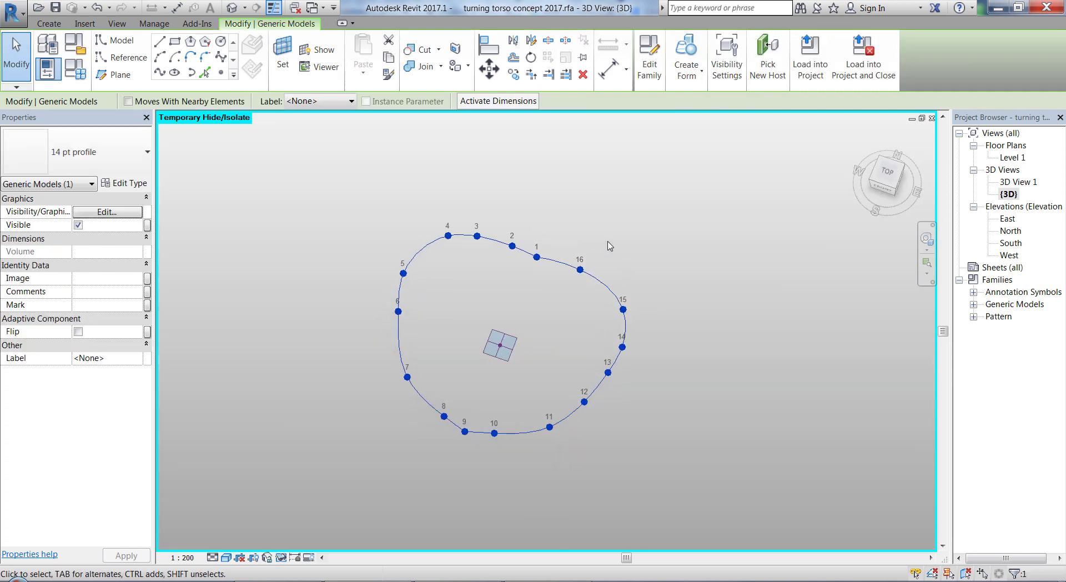
{"action": "scroll", "coordinate": [610, 246], "scroll_direction": "down", "scroll_amount": 3}
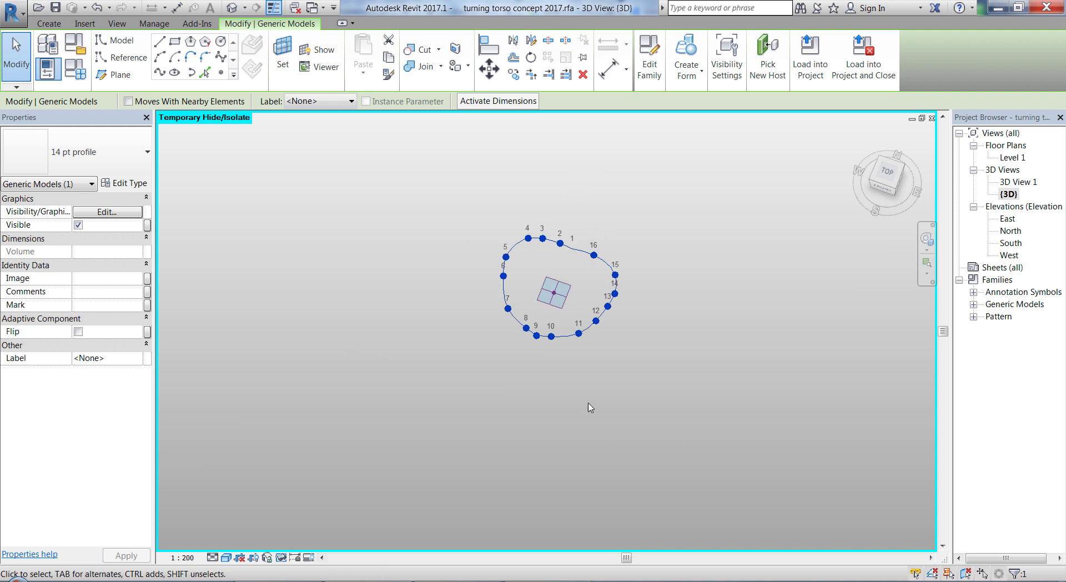
{"action": "left_click", "coordinate": [481, 403]}
{"action": "middle_click_drag", "start_coordinate": [480, 403], "coordinate": [539, 293], "text": "shift"}
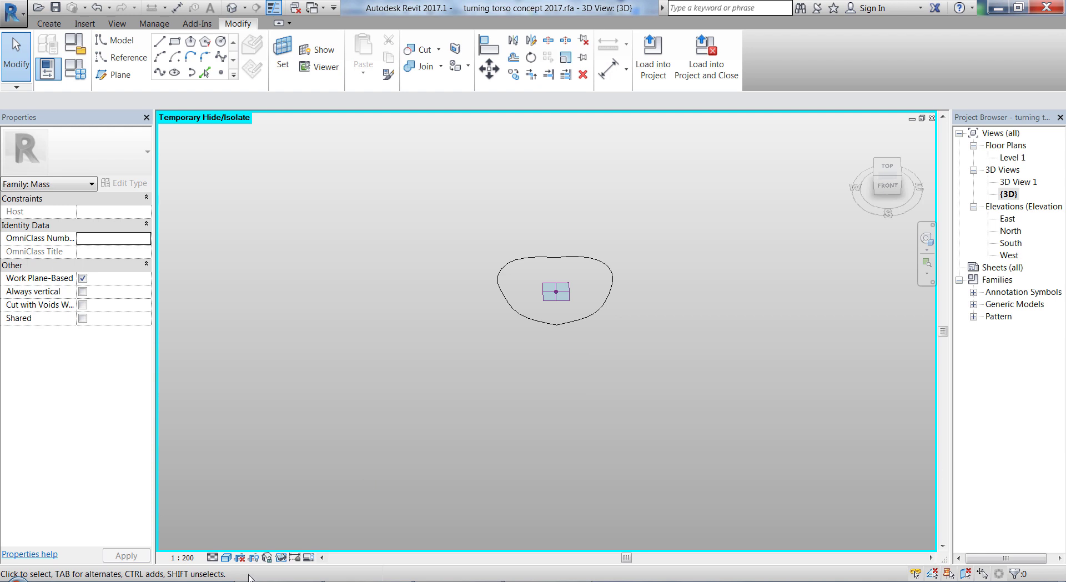
Reset the temporary hide/isolate so that all the torso contours are displayed
{"action": "left_click", "coordinate": [281, 557]}
{"action": "left_click", "coordinate": [296, 544]}
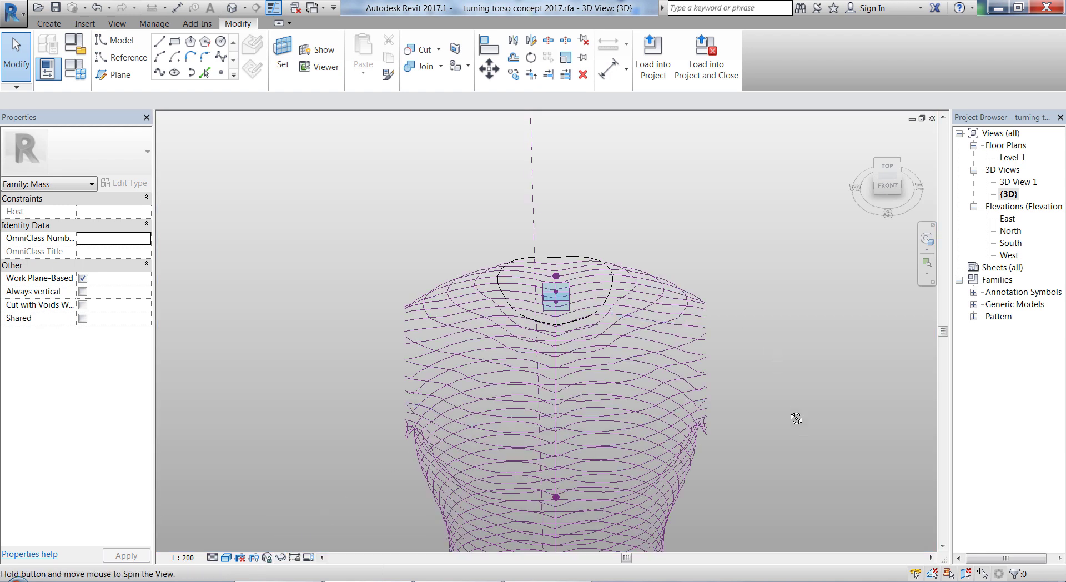
{"action": "middle_click_drag", "start_coordinate": [796, 418], "coordinate": [804, 308], "text": "shift"}
{"action": "scroll", "coordinate": [555, 307], "scroll_direction": "up", "scroll_amount": 3}
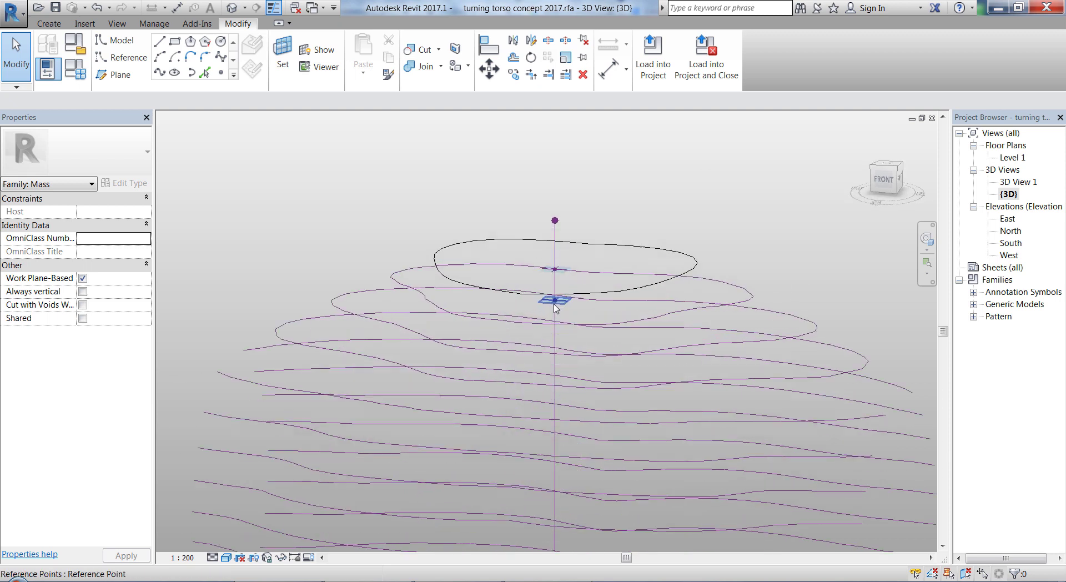
Select the next contour below the placed profile together with its reference point and isolate these elements
{"action": "scroll", "coordinate": [555, 307], "scroll_direction": "up", "scroll_amount": 1}
{"action": "left_click", "coordinate": [556, 298]}
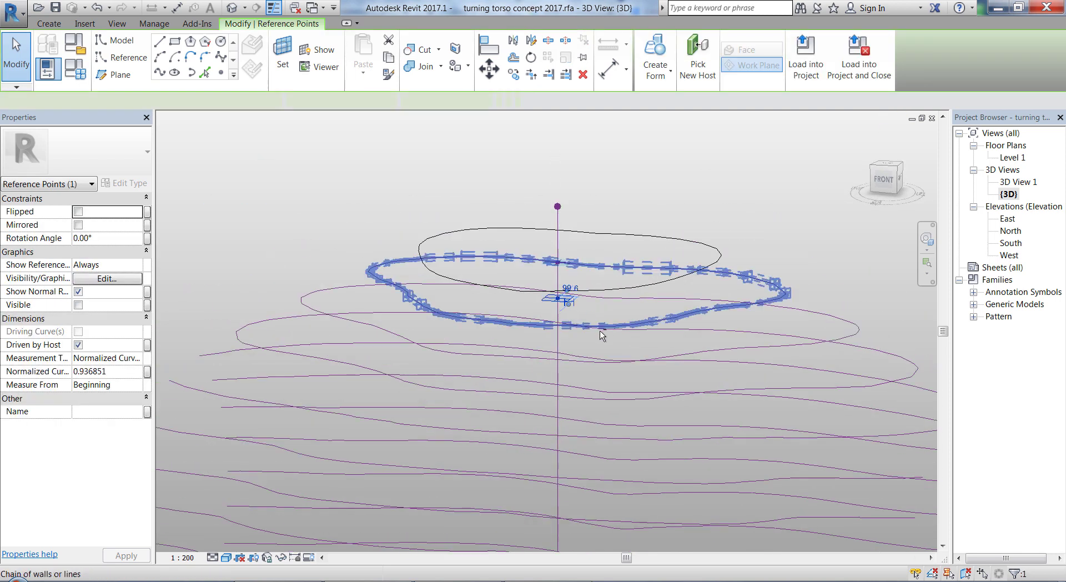
{"action": "middle_click_drag", "start_coordinate": [603, 335], "coordinate": [679, 303], "text": "shift"}
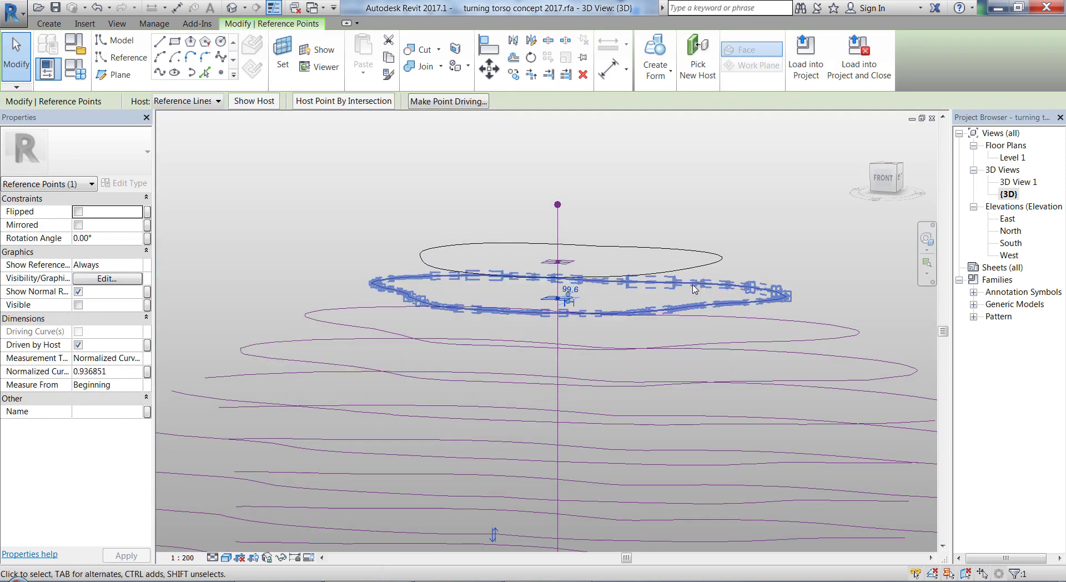
{"action": "left_click", "coordinate": [694, 289]}
{"action": "scroll", "coordinate": [635, 302], "scroll_direction": "up", "scroll_amount": 2}
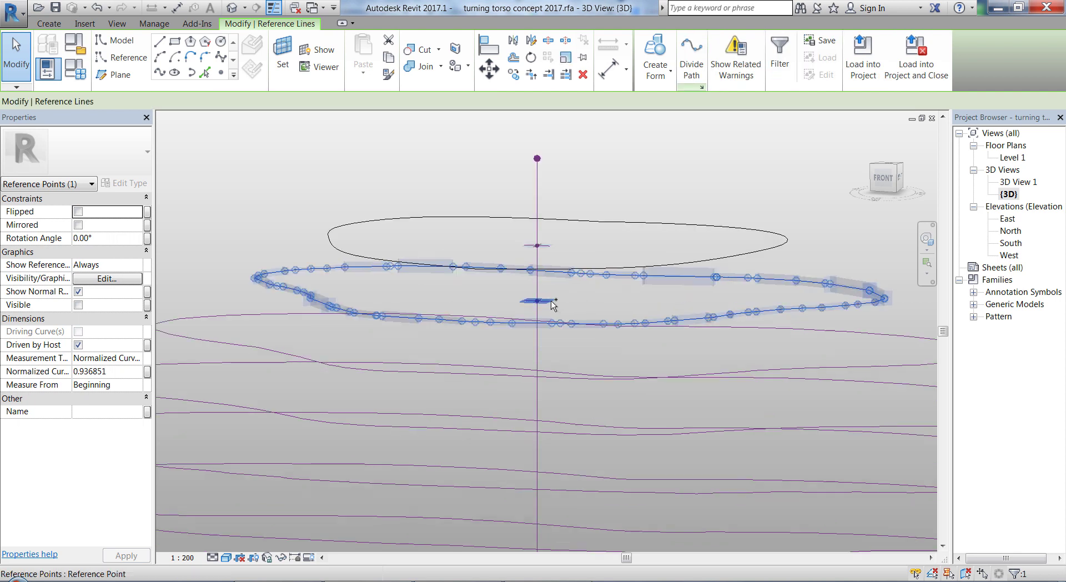
{"action": "left_click", "coordinate": [552, 305], "text": "ctrl"}
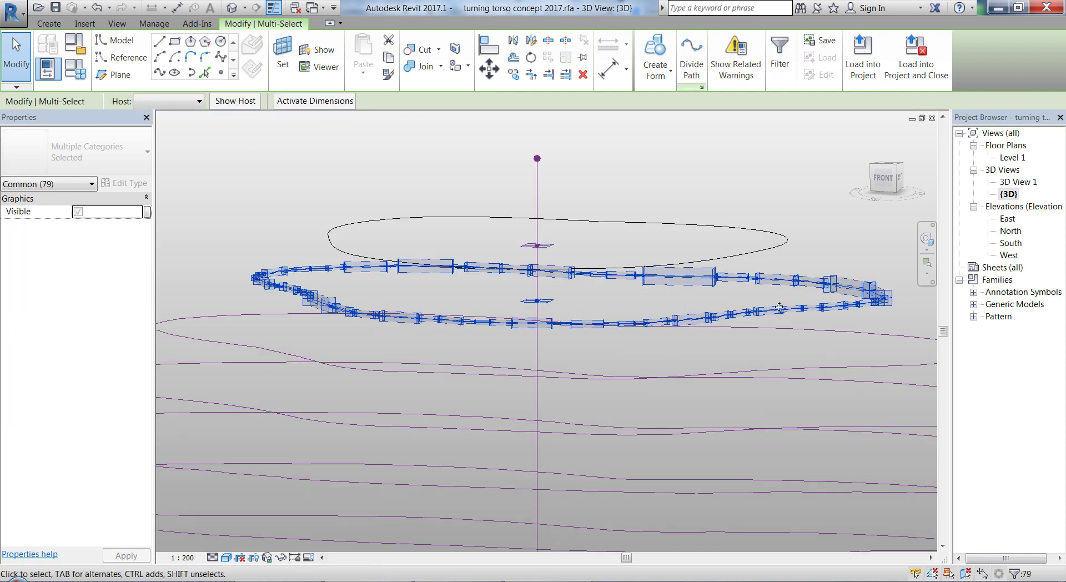
{"action": "key", "text": "Tab"}
{"action": "left_click", "coordinate": [280, 558]}
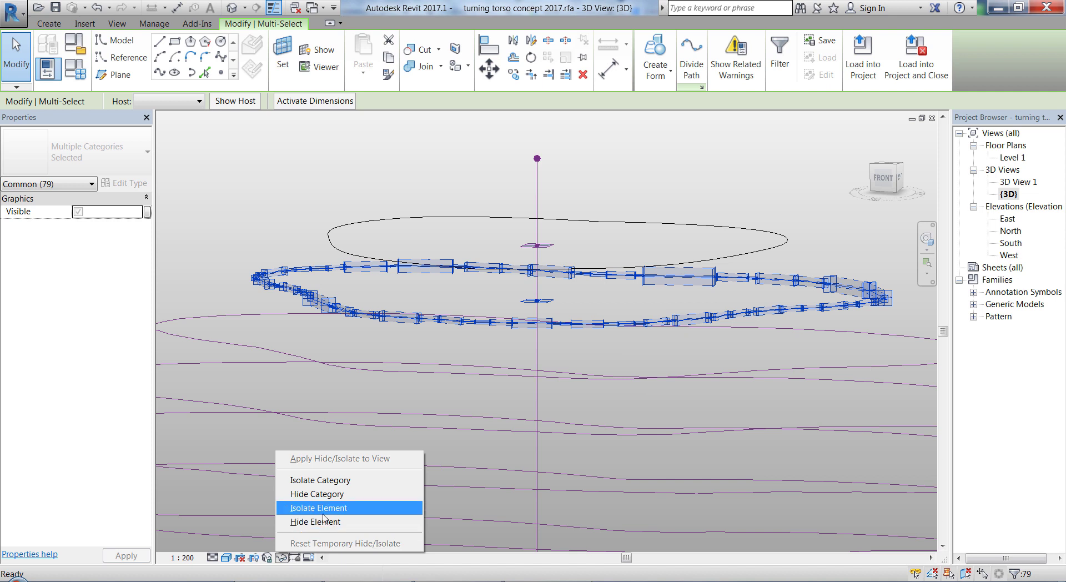
{"action": "left_click", "coordinate": [321, 509]}
In the top view, place another 14 pt profile component with its adaptive points around the isolated second contour
{"action": "middle_click_drag", "start_coordinate": [556, 416], "coordinate": [900, 165], "text": "shift"}
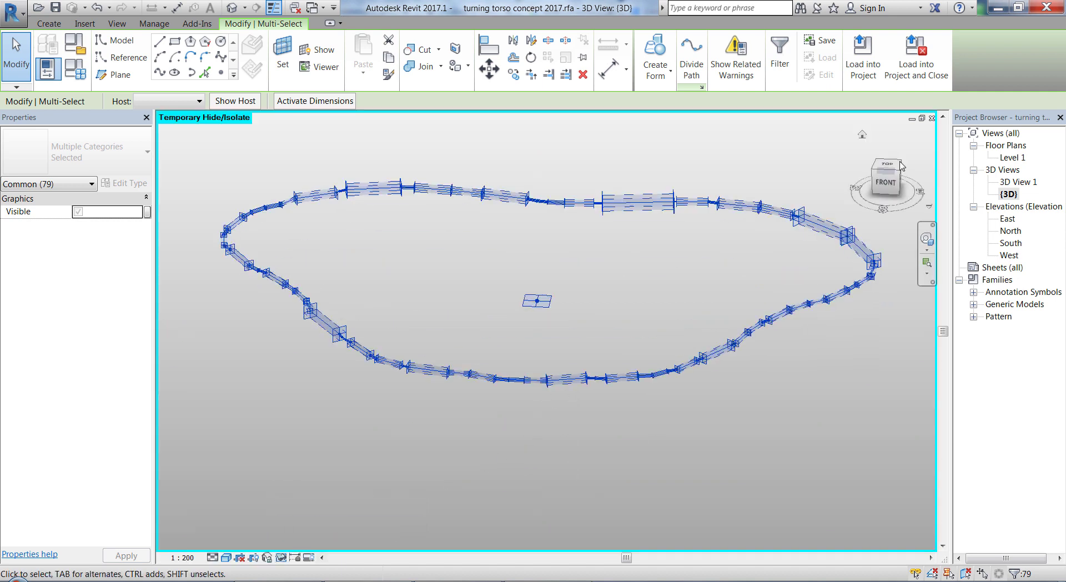
{"action": "left_click", "coordinate": [892, 165]}
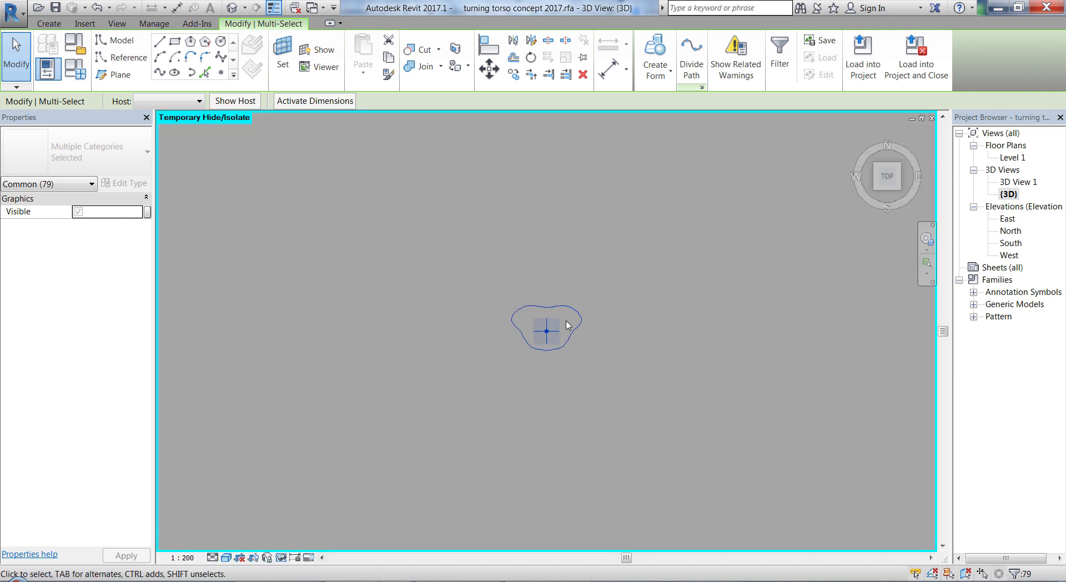
{"action": "key", "text": "c"}
{"action": "key", "text": "m"}
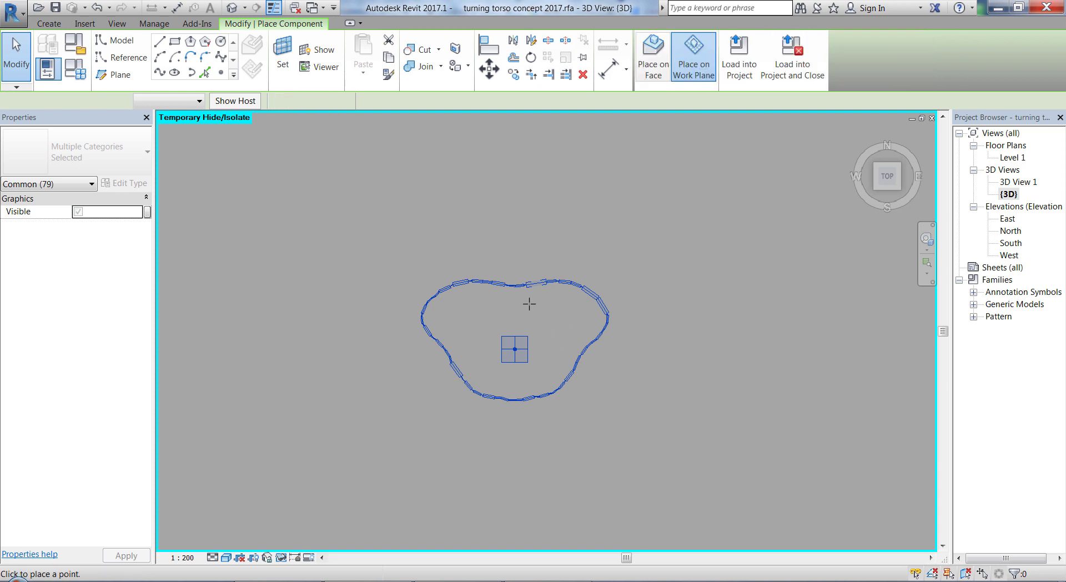
{"action": "scroll", "coordinate": [528, 302], "scroll_direction": "up", "scroll_amount": 3}
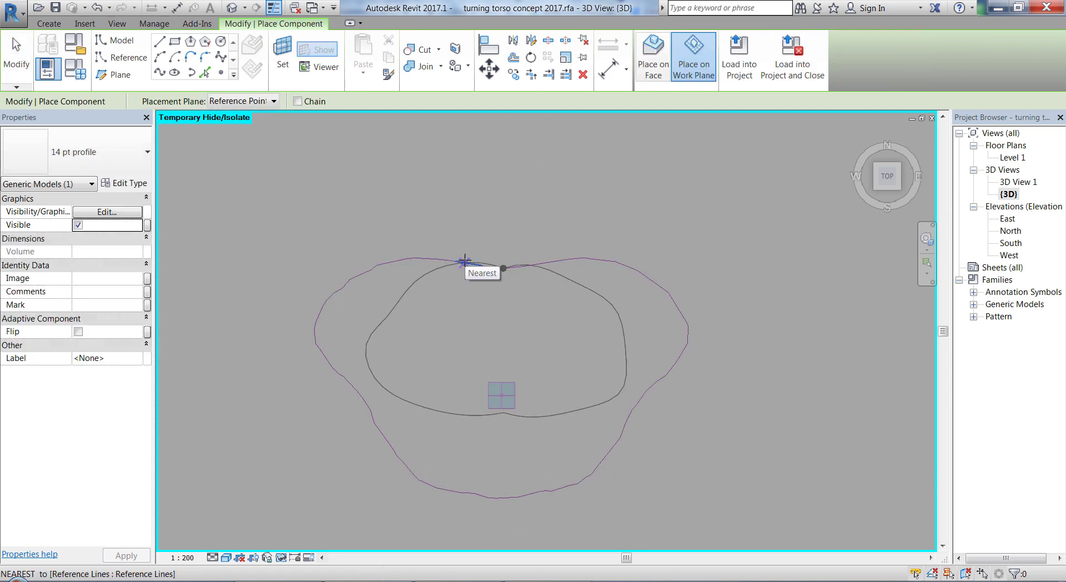
{"action": "left_click", "coordinate": [382, 265]}
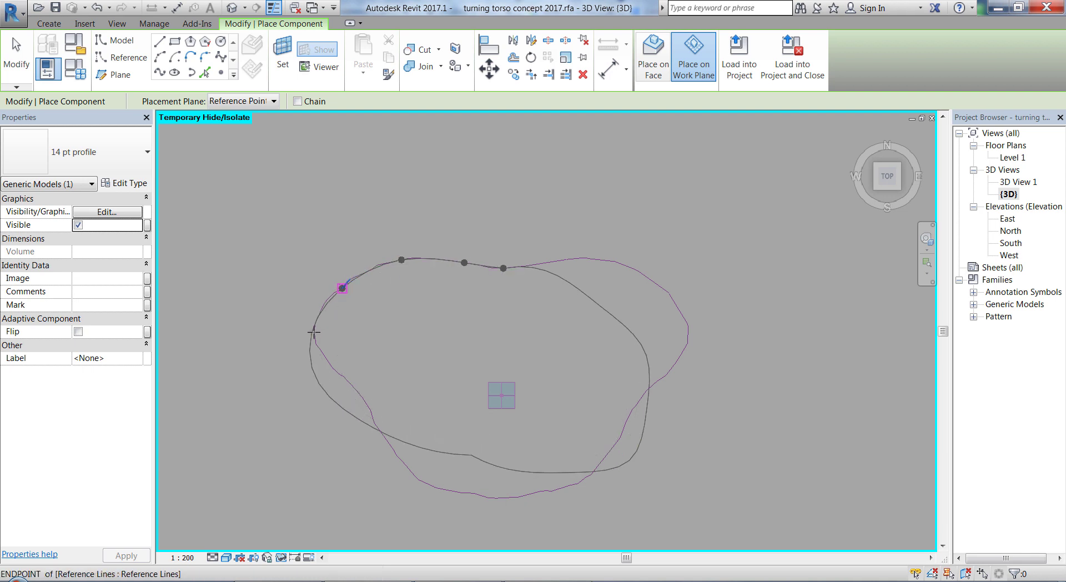
{"action": "left_click", "coordinate": [344, 381]}
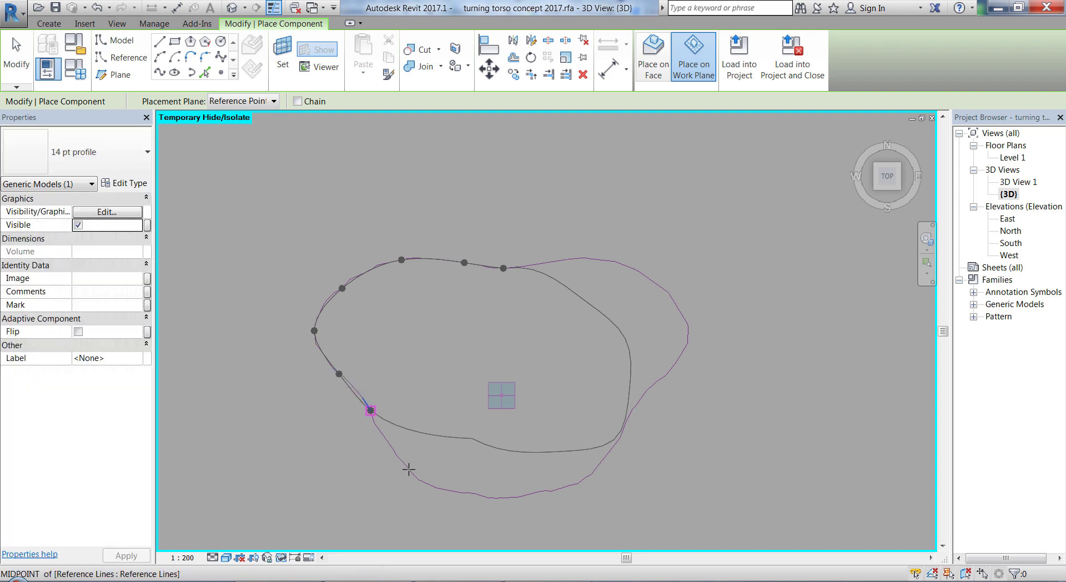
{"action": "left_click", "coordinate": [500, 497]}
{"action": "left_click", "coordinate": [666, 290]}
{"action": "left_click", "coordinate": [605, 260]}
{"action": "key", "text": "Escape"}
{"action": "key", "text": "Escape"}
Shift point 8 of the second profile along the lower edge of the contour to improve the fit there
{"action": "left_click", "coordinate": [408, 467]}
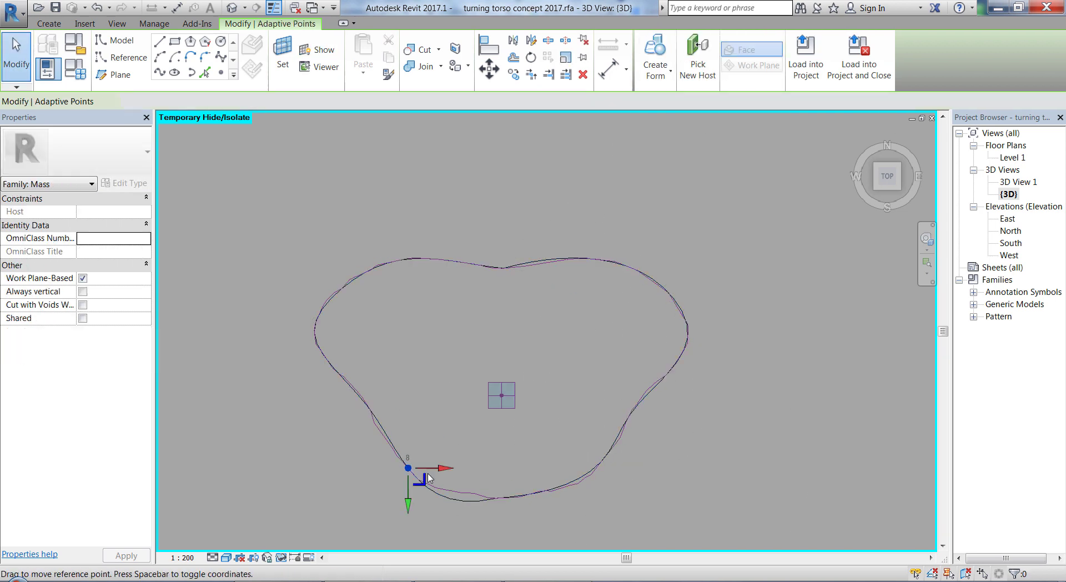
{"action": "left_click_drag", "start_coordinate": [424, 482], "coordinate": [438, 490]}
{"action": "left_click", "coordinate": [316, 332]}
{"action": "left_click", "coordinate": [546, 490]}
{"action": "key", "text": "Escape"}
Bring back the full set of torso contours by resetting the temporary isolation
{"action": "middle_click_drag", "start_coordinate": [577, 383], "coordinate": [478, 242], "text": "shift"}
{"action": "key", "text": "h"}
{"action": "key", "text": "r"}
Isolate the third contour together with the reference point on the vertical axis
{"action": "middle_click_drag", "start_coordinate": [588, 400], "coordinate": [499, 438], "text": "shift"}
{"action": "left_click", "coordinate": [594, 396]}
{"action": "left_click", "coordinate": [536, 400]}
{"action": "left_click", "coordinate": [333, 382]}
{"action": "left_click", "coordinate": [461, 371], "text": "ctrl"}
{"action": "key", "text": "h"}
{"action": "key", "text": "i"}
In the top view, place a 14 pt profile component with its adaptive points around the isolated third contour
{"action": "left_click", "coordinate": [888, 163]}
{"action": "key", "text": "c"}
{"action": "key", "text": "m"}
{"action": "left_click", "coordinate": [494, 283]}
{"action": "left_click", "coordinate": [438, 267]}
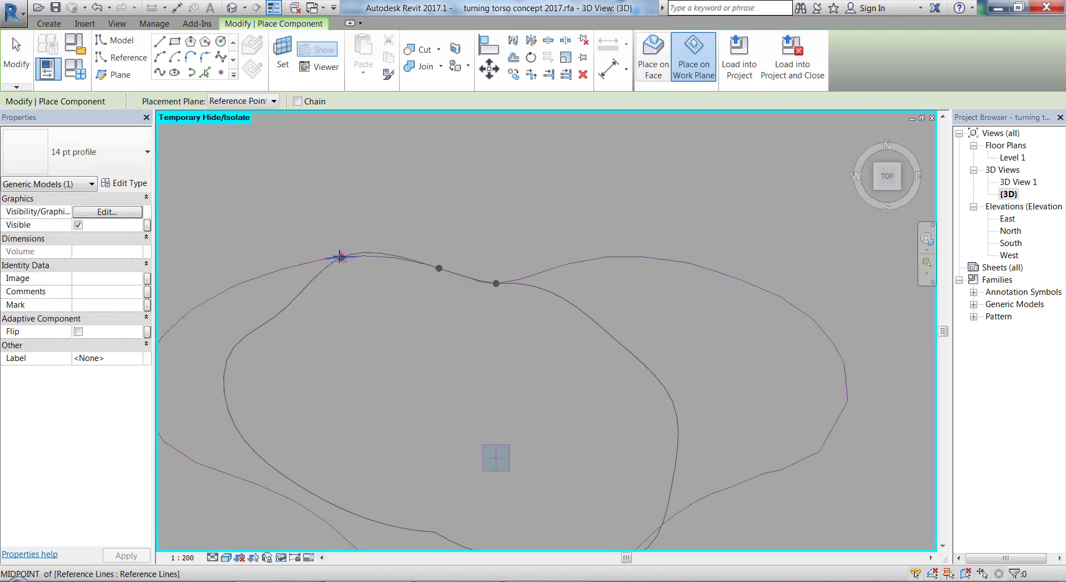
{"action": "left_click", "coordinate": [340, 255]}
{"action": "left_click", "coordinate": [288, 335]}
{"action": "left_click", "coordinate": [308, 380]}
{"action": "left_click", "coordinate": [323, 429]}
{"action": "left_click", "coordinate": [461, 445]}
{"action": "left_click", "coordinate": [685, 269]}
{"action": "key", "text": "Escape"}
Shift the third profile's adaptive points along the lower edge of the contour to fit the curve there
{"action": "scroll", "coordinate": [615, 420], "scroll_direction": "up", "scroll_amount": 2}
{"action": "left_click", "coordinate": [603, 411]}
{"action": "left_click_drag", "start_coordinate": [617, 424], "coordinate": [581, 420]}
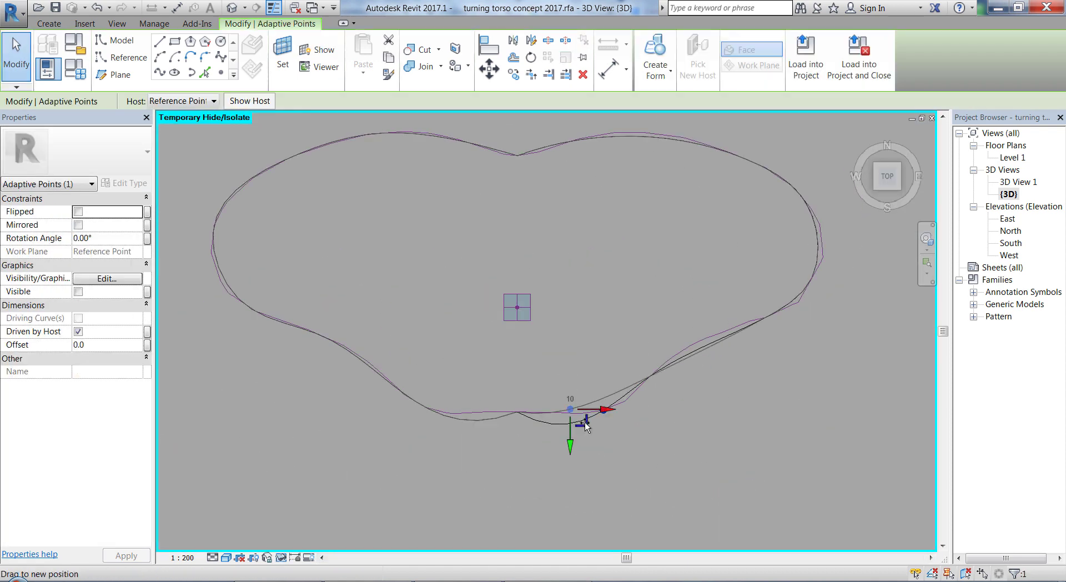
{"action": "left_click", "coordinate": [648, 393]}
{"action": "left_click", "coordinate": [722, 422]}
{"action": "left_click", "coordinate": [321, 336]}
{"action": "left_click_drag", "start_coordinate": [338, 351], "coordinate": [438, 420]}
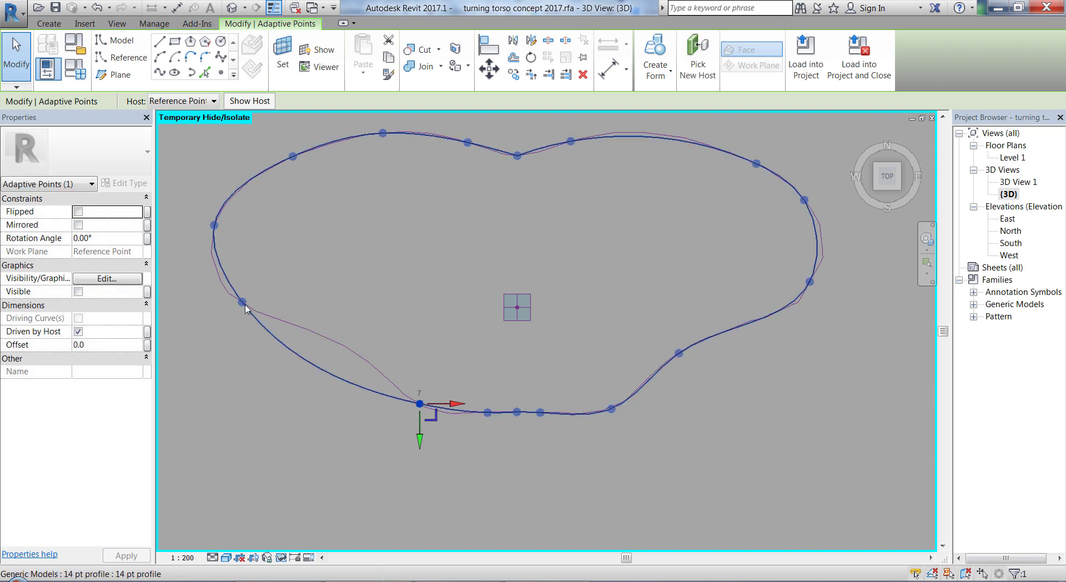
Reposition the third profile's points around the left end and upper edge of the contour to improve the fit
{"action": "left_click", "coordinate": [243, 307]}
{"action": "left_click_drag", "start_coordinate": [230, 242], "coordinate": [226, 283]}
{"action": "left_click", "coordinate": [290, 152]}
{"action": "left_click_drag", "start_coordinate": [306, 168], "coordinate": [247, 214]}
{"action": "left_click", "coordinate": [395, 132]}
Delete the traced reference lines of the third contour and reset the temporary isolation
{"action": "middle_click_drag", "start_coordinate": [555, 388], "coordinate": [577, 311], "text": "shift"}
{"action": "left_click", "coordinate": [619, 300]}
{"action": "key", "text": "Delete"}
{"action": "key", "text": "h"}
{"action": "key", "text": "r"}
Try to create a form from the three finished 14 pt profiles, and undo it
{"action": "left_click", "coordinate": [739, 339]}
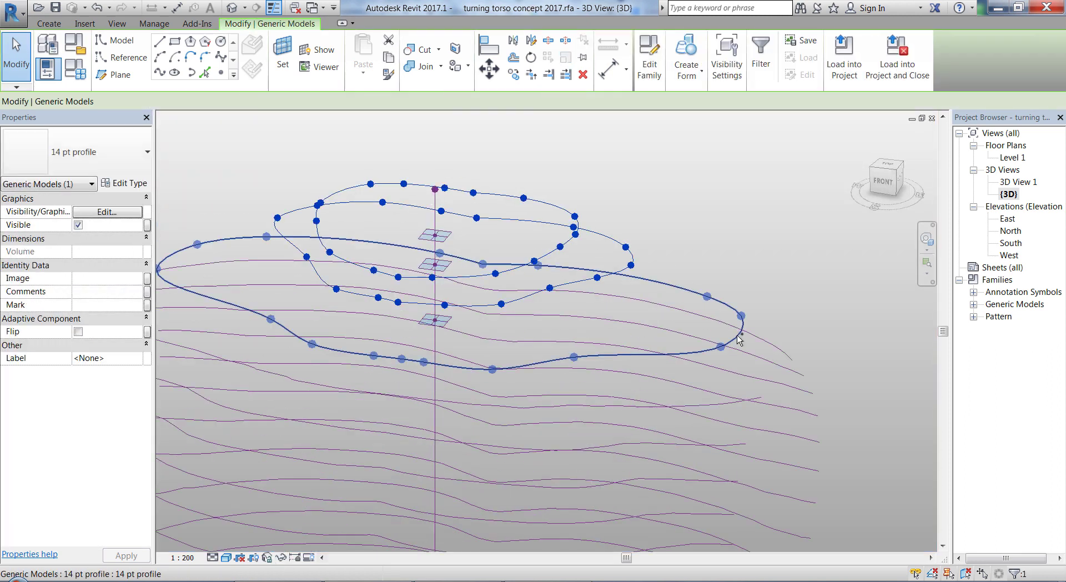
{"action": "left_click", "coordinate": [690, 55]}
{"action": "left_click", "coordinate": [509, 200]}
{"action": "left_click", "coordinate": [75, 69]}
{"action": "left_click", "coordinate": [1030, 498]}
{"action": "left_click", "coordinate": [921, 494]}
{"action": "key", "text": "ctrl+z"}
Associate the rotation angle of the second profile's reference point with an instance family parameter
{"action": "left_click", "coordinate": [497, 286]}
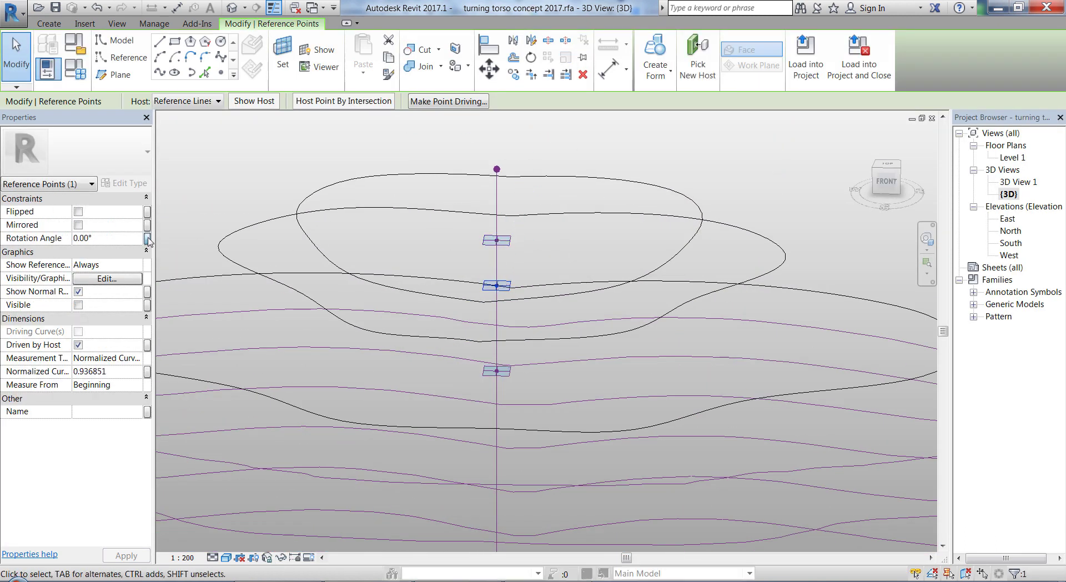
{"action": "left_click", "coordinate": [147, 238]}
{"action": "left_click", "coordinate": [729, 312]}
{"action": "left_click", "coordinate": [754, 464]}
{"action": "left_click", "coordinate": [488, 264]}
{"action": "left_click", "coordinate": [557, 415]}
Place a new reference point on the vertical axis at the level of the fourth contour and select it
{"action": "middle_click_drag", "start_coordinate": [427, 327], "coordinate": [500, 278], "text": "shift"}
{"action": "left_click", "coordinate": [221, 72]}
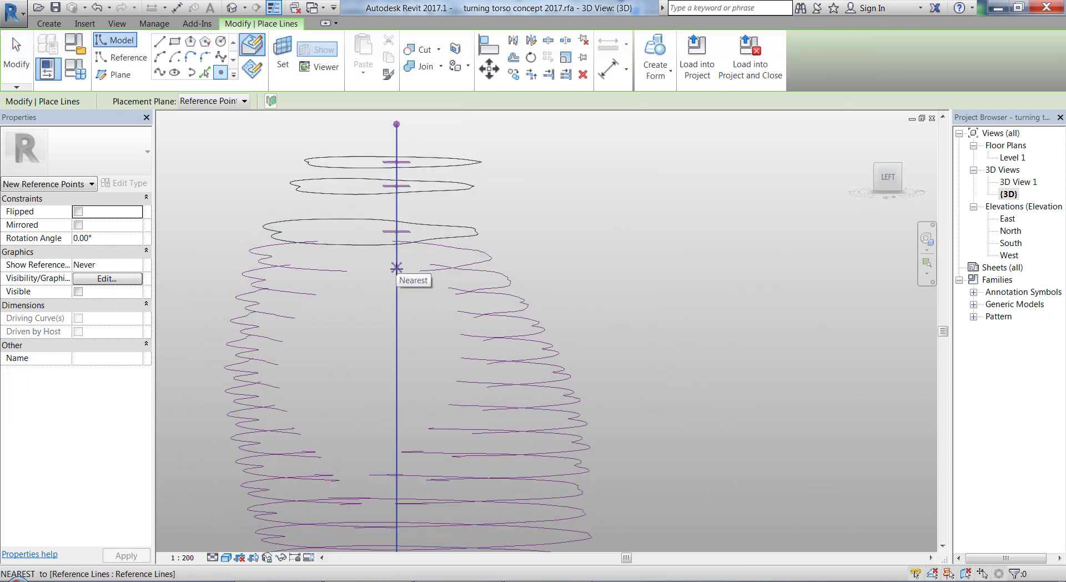
{"action": "left_click", "coordinate": [397, 276]}
{"action": "key", "text": "Escape"}
{"action": "key", "text": "Escape"}
{"action": "middle_click_drag", "start_coordinate": [340, 312], "coordinate": [383, 283], "text": "shift"}
{"action": "left_click_drag", "start_coordinate": [423, 298], "coordinate": [352, 271]}
Associate the rotation angle of the fourth contour's reference point with the family parameter R4
{"action": "left_click", "coordinate": [147, 239]}
{"action": "type", "text": "R4"}
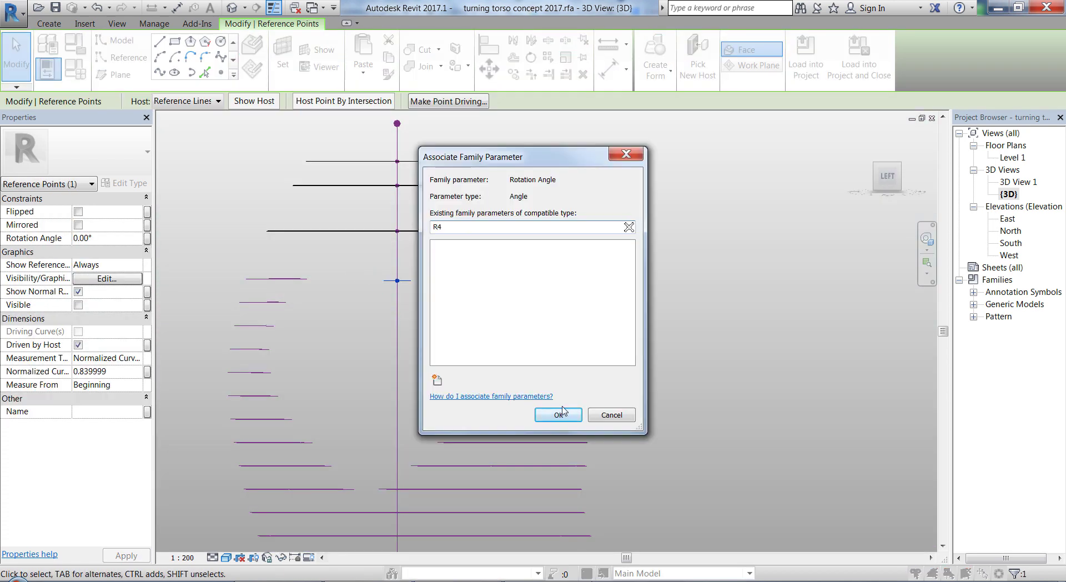
{"action": "left_click", "coordinate": [558, 415]}
{"action": "middle_click_drag", "start_coordinate": [540, 250], "coordinate": [499, 302], "text": "shift"}
{"action": "left_click", "coordinate": [147, 239]}
{"action": "left_click", "coordinate": [444, 271]}
{"action": "left_click", "coordinate": [557, 415]}
Isolate the line chains of the next contour together with its reference point and show them in top view
{"action": "left_click", "coordinate": [282, 557]}
{"action": "left_click", "coordinate": [319, 508]}
{"action": "left_click", "coordinate": [887, 164]}
{"action": "key", "text": "Tab"}
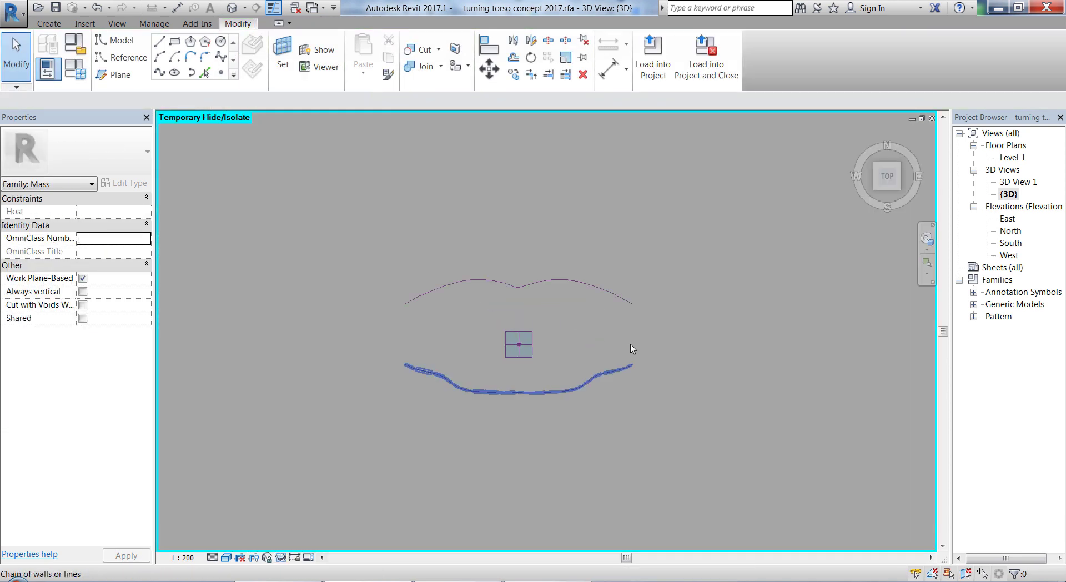
{"action": "left_click", "coordinate": [281, 557]}
{"action": "left_click", "coordinate": [318, 506]}
{"action": "left_click", "coordinate": [887, 165]}
Set the work plane to the isolated reference point and place a 14 pt profile with its adaptive points around the contour
{"action": "left_click", "coordinate": [282, 52]}
{"action": "left_click", "coordinate": [507, 348]}
{"action": "left_click", "coordinate": [544, 320]}
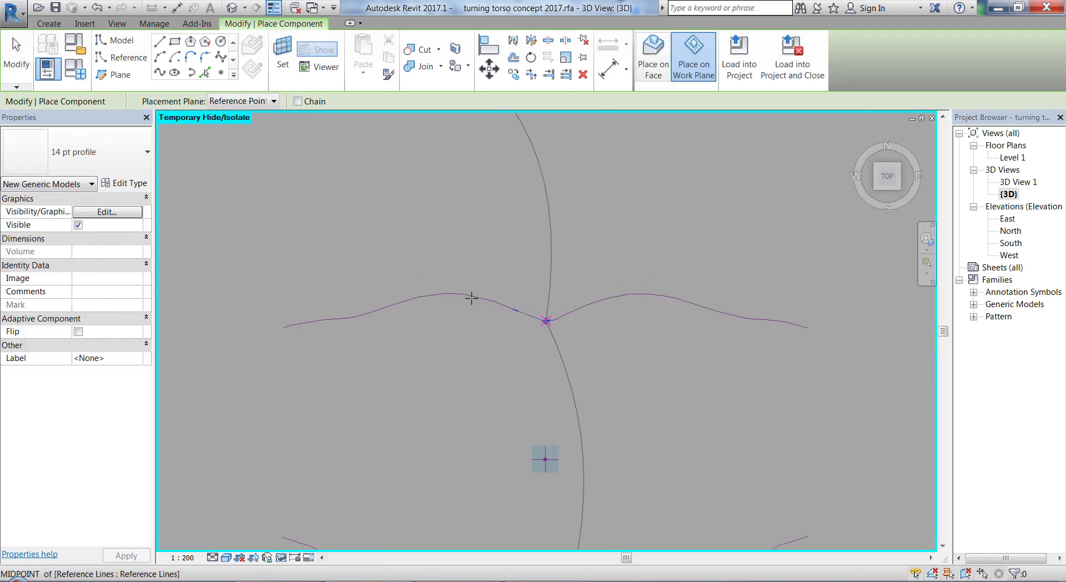
{"action": "left_click", "coordinate": [462, 295]}
{"action": "left_click", "coordinate": [365, 313]}
{"action": "left_click", "coordinate": [282, 413]}
{"action": "left_click", "coordinate": [314, 426]}
{"action": "left_click", "coordinate": [374, 463]}
{"action": "left_click", "coordinate": [438, 474]}
{"action": "left_click", "coordinate": [481, 464]}
{"action": "left_click", "coordinate": [517, 474]}
{"action": "left_click", "coordinate": [594, 461]}
{"action": "left_click", "coordinate": [640, 431]}
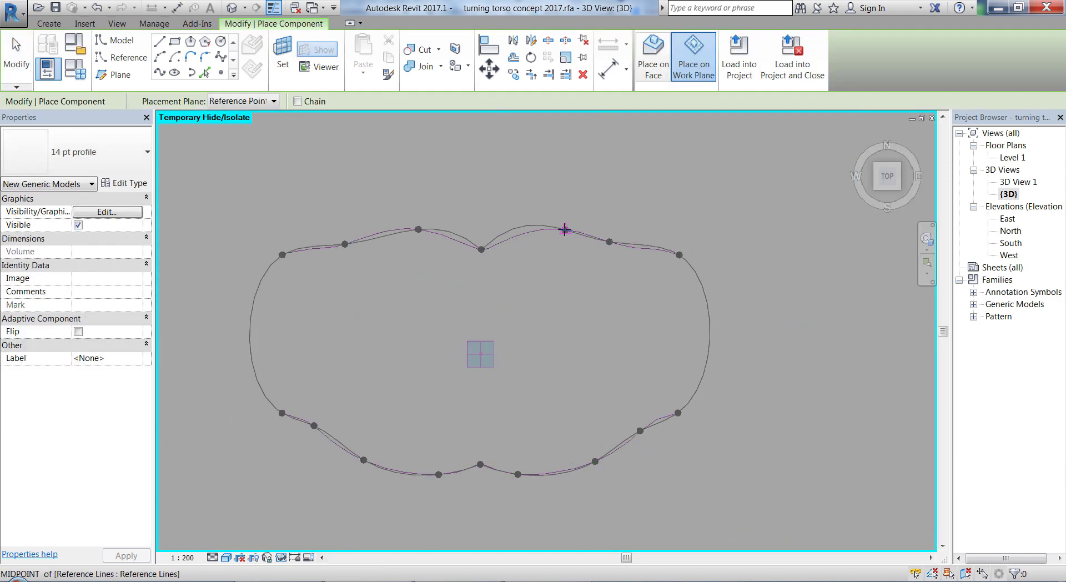
{"action": "left_click", "coordinate": [611, 214]}
Reset the temporary isolation to bring back the whole stack of torso contours
{"action": "scroll", "coordinate": [611, 214], "scroll_direction": "down", "scroll_amount": 5}
{"action": "middle_click_drag", "start_coordinate": [611, 355], "coordinate": [571, 405], "text": "shift"}
{"action": "left_click", "coordinate": [281, 557]}
{"action": "left_click", "coordinate": [318, 535]}
{"action": "middle_click_drag", "start_coordinate": [666, 421], "coordinate": [722, 333], "text": "shift"}
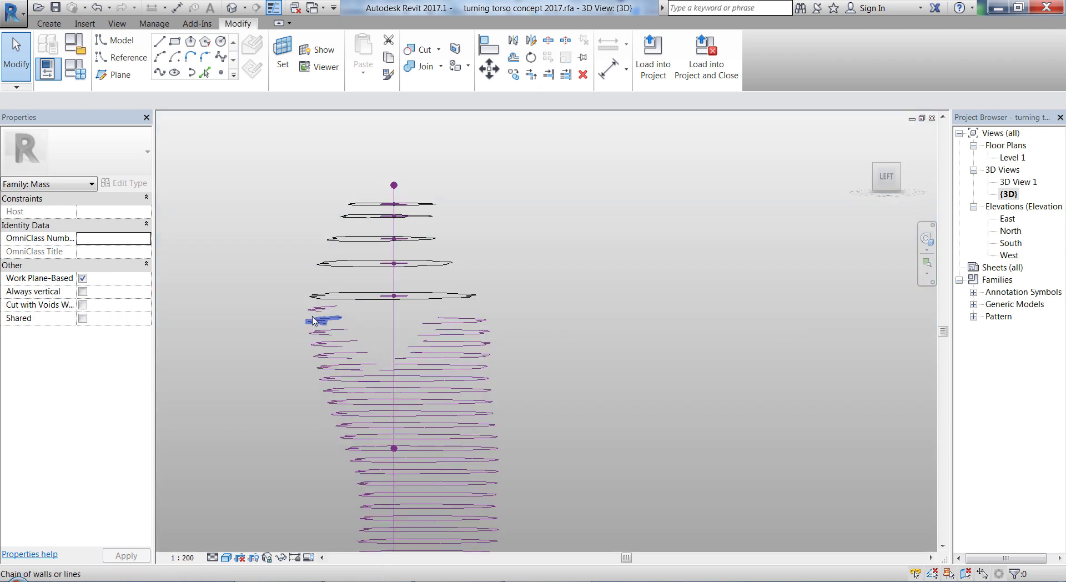
Place a reference point on the vertical axis at the level of the sixth contour
{"action": "middle_click_drag", "start_coordinate": [588, 383], "coordinate": [522, 389], "text": "shift"}
{"action": "left_click", "coordinate": [220, 73]}
{"action": "left_click", "coordinate": [428, 366]}
{"action": "key", "text": "Escape"}
{"action": "key", "text": "Escape"}
{"action": "middle_click_drag", "start_coordinate": [555, 461], "coordinate": [555, 424], "text": "shift"}
Create the instance family parameter R6 and associate the rotation angle of the sixth contour's reference point with it
{"action": "left_click", "coordinate": [548, 417]}
{"action": "left_click", "coordinate": [147, 239]}
{"action": "left_click", "coordinate": [438, 379]}
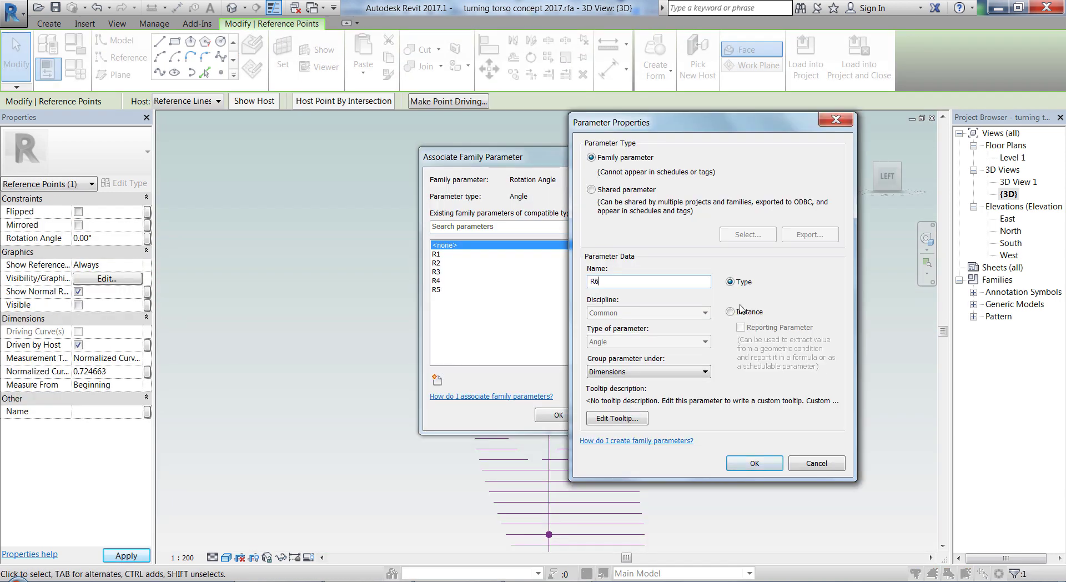
{"action": "left_click", "coordinate": [739, 309]}
{"action": "left_click", "coordinate": [754, 462]}
{"action": "left_click", "coordinate": [559, 414]}
Isolate the sixth contour together with its reference point and show it from above
{"action": "middle_click_drag", "start_coordinate": [558, 389], "coordinate": [510, 421], "text": "shift"}
{"action": "left_click", "coordinate": [510, 421]}
{"action": "left_click", "coordinate": [282, 558]}
{"action": "middle_click_drag", "start_coordinate": [599, 222], "coordinate": [599, 298], "text": "shift"}
Place a 14 pt profile with its adaptive points around the isolated sixth contour
{"action": "left_click", "coordinate": [530, 402]}
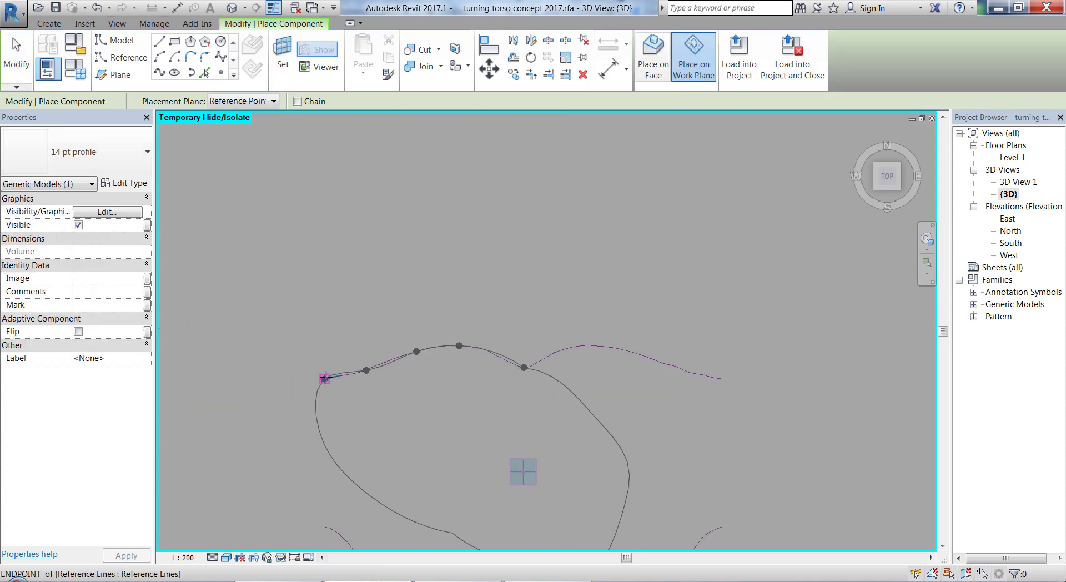
{"action": "left_click", "coordinate": [608, 493]}
{"action": "left_click", "coordinate": [650, 456]}
{"action": "left_click", "coordinate": [675, 438]}
{"action": "left_click", "coordinate": [675, 310]}
{"action": "left_click", "coordinate": [556, 281]}
{"action": "key", "text": "Escape"}
{"action": "key", "text": "Escape"}
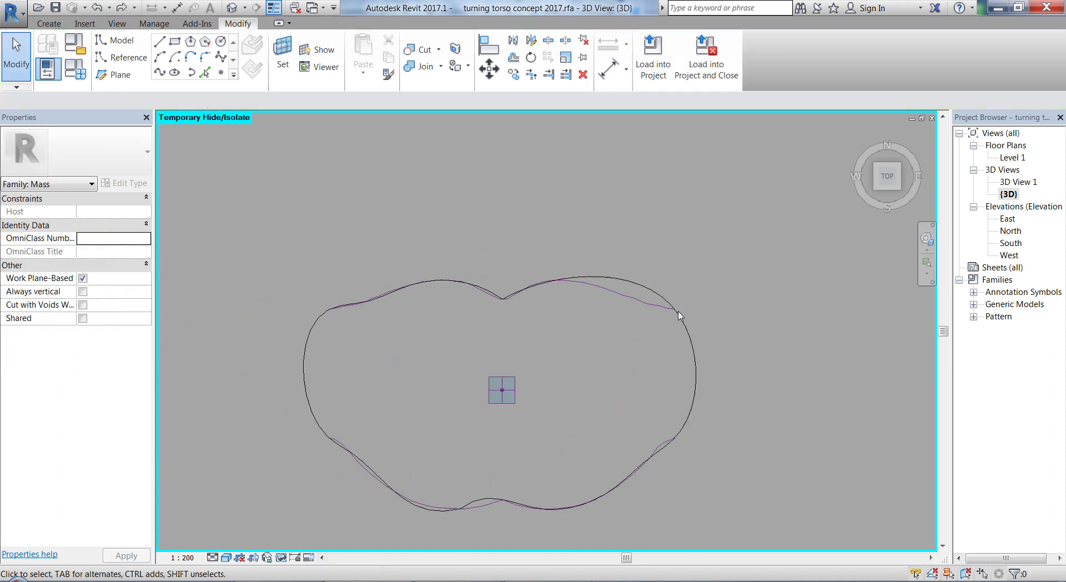
Move the sixth profile's adaptive points around the right end of the contour to follow its shape
{"action": "left_click_drag", "start_coordinate": [689, 322], "coordinate": [628, 306]}
{"action": "left_click_drag", "start_coordinate": [689, 450], "coordinate": [689, 323]}
{"action": "left_click", "coordinate": [649, 456]}
{"action": "left_click_drag", "start_coordinate": [666, 469], "coordinate": [690, 450]}
{"action": "left_click_drag", "start_coordinate": [625, 504], "coordinate": [666, 469]}
Shift the sixth profile's remaining points along the lower edge, left end and upper left of the contour to fit it
{"action": "left_click_drag", "start_coordinate": [556, 520], "coordinate": [624, 504]}
{"action": "left_click_drag", "start_coordinate": [519, 511], "coordinate": [557, 521]}
{"action": "left_click_drag", "start_coordinate": [479, 521], "coordinate": [521, 508]}
{"action": "left_click_drag", "start_coordinate": [387, 494], "coordinate": [449, 518]}
{"action": "left_click_drag", "start_coordinate": [349, 323], "coordinate": [343, 451]}
{"action": "left_click_drag", "start_coordinate": [430, 302], "coordinate": [385, 317]}
{"action": "left_click_drag", "start_coordinate": [446, 517], "coordinate": [450, 520]}
{"action": "left_click", "coordinate": [422, 533]}
{"action": "middle_click_drag", "start_coordinate": [422, 528], "coordinate": [410, 472], "text": "shift"}
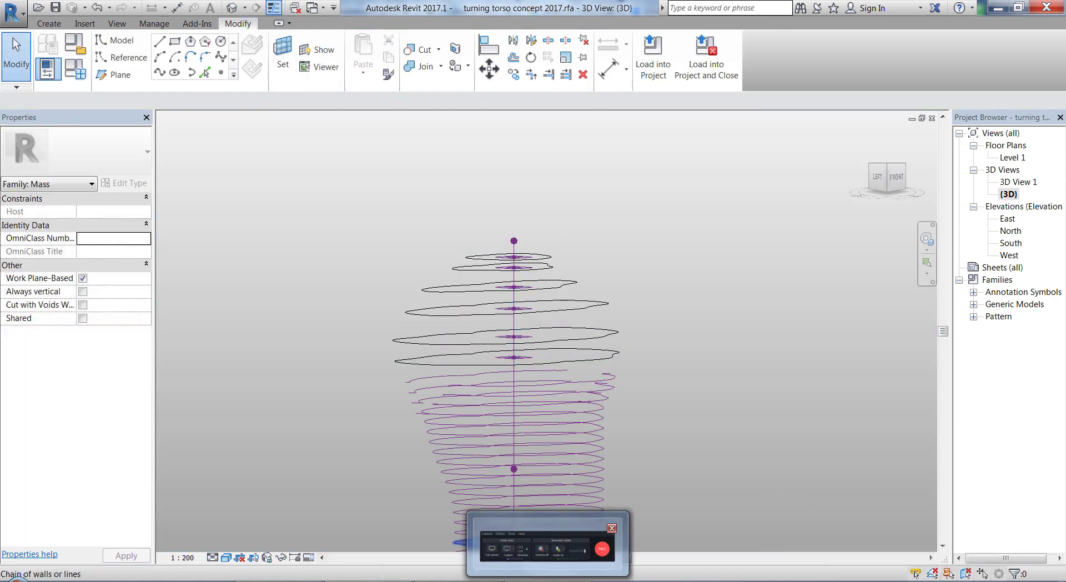
Try to move the fourth profile together with its reference point down the vertical axis
{"action": "left_click", "coordinate": [545, 420]}
{"action": "middle_click_drag", "start_coordinate": [546, 421], "coordinate": [511, 333], "text": "shift"}
{"action": "left_click", "coordinate": [487, 337]}
{"action": "scroll", "coordinate": [500, 471], "scroll_direction": "down", "scroll_amount": 5}
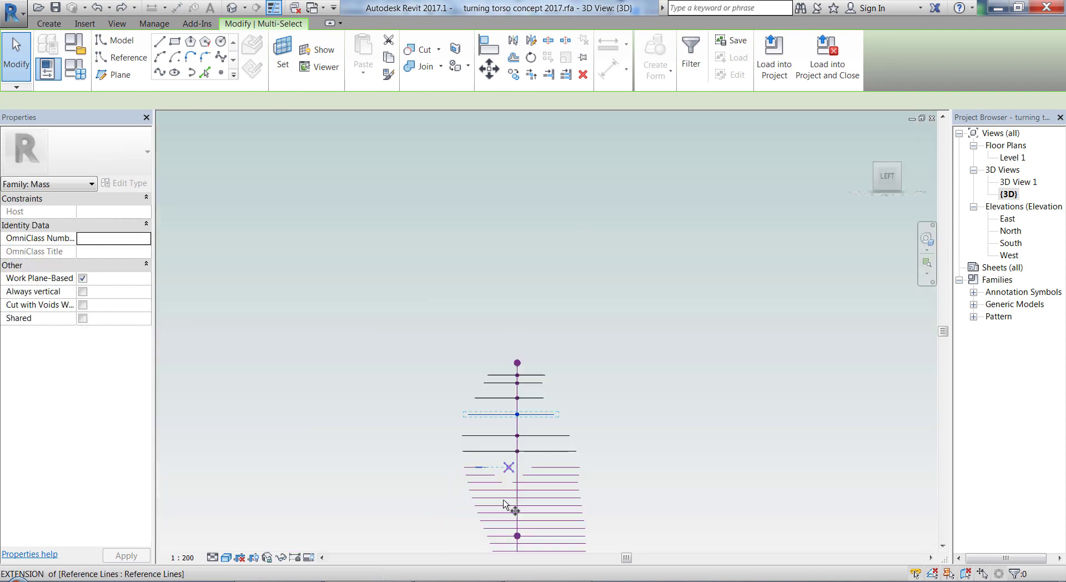
{"action": "middle_click_drag", "start_coordinate": [507, 504], "coordinate": [599, 543], "text": "shift"}
Try to create a form from the stacked profiles, and undo the attempt
{"action": "left_click", "coordinate": [641, 335]}
{"action": "left_click", "coordinate": [1016, 573]}
{"action": "left_click", "coordinate": [500, 398]}
{"action": "left_click", "coordinate": [686, 50]}
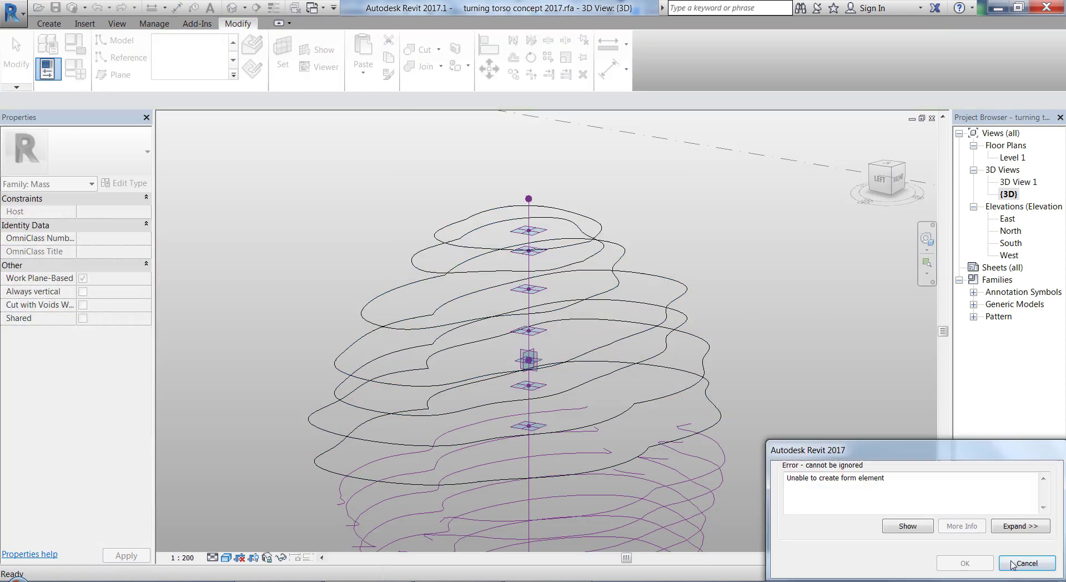
{"action": "left_click", "coordinate": [1023, 564]}
{"action": "middle_click_drag", "start_coordinate": [726, 338], "coordinate": [546, 327], "text": "shift"}
{"action": "left_click", "coordinate": [686, 50]}
{"action": "key", "text": "ctrl+z"}
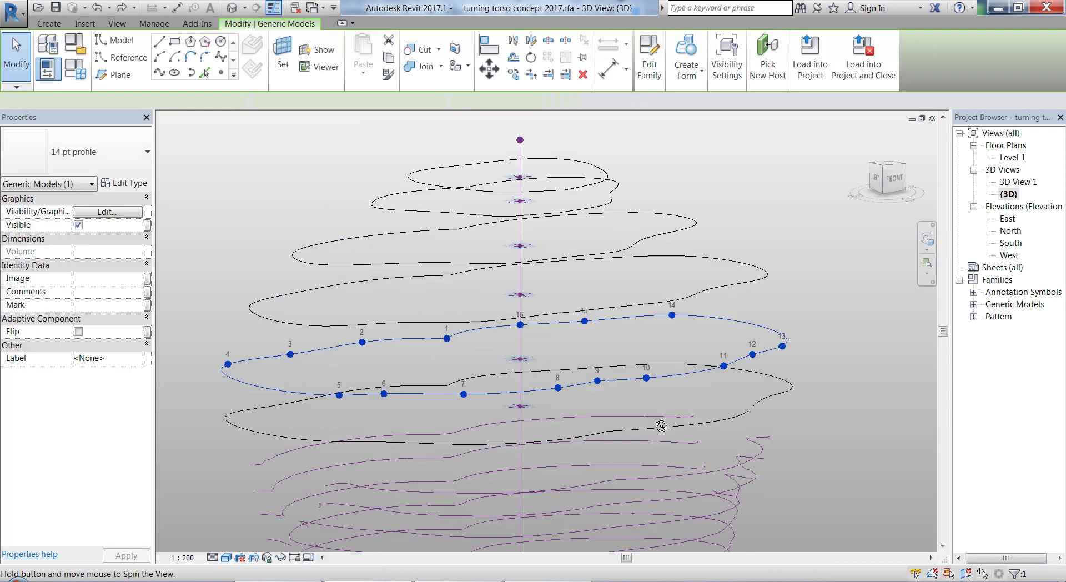
Set the work plane to the isolated contour's reference point and place a 14 pt profile around that contour
{"action": "left_click", "coordinate": [283, 52]}
{"action": "left_click", "coordinate": [406, 309]}
{"action": "left_click", "coordinate": [409, 222]}
{"action": "left_click", "coordinate": [380, 210]}
{"action": "left_click", "coordinate": [294, 219]}
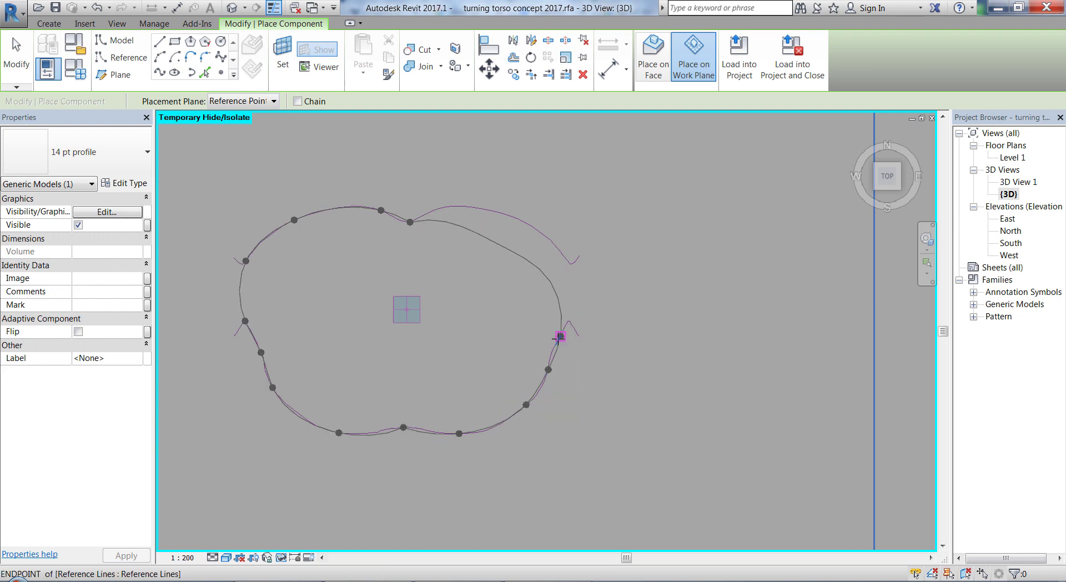
{"action": "left_click", "coordinate": [570, 263]}
Create the family parameter R8 and associate the rotation angle of the eighth reference point with it
{"action": "middle_click_drag", "start_coordinate": [625, 457], "coordinate": [500, 278], "text": "shift"}
{"action": "left_click", "coordinate": [404, 250]}
{"action": "left_click", "coordinate": [405, 281]}
{"action": "left_click", "coordinate": [147, 239]}
{"action": "left_click", "coordinate": [437, 382]}
{"action": "type", "text": "R"}
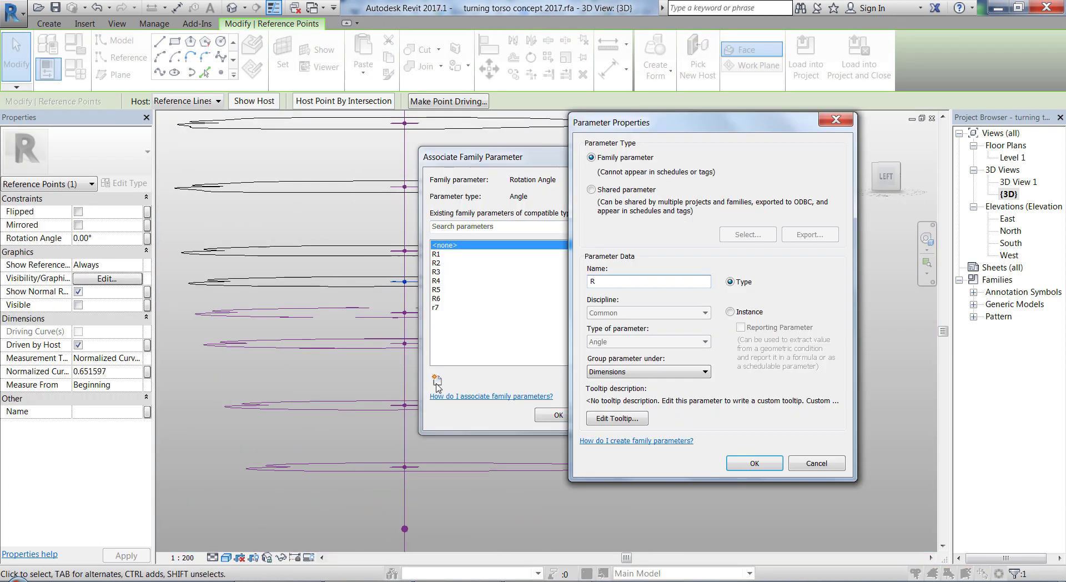
{"action": "type", "text": "8"}
{"action": "left_click", "coordinate": [754, 463]}
{"action": "left_click", "coordinate": [558, 415]}
Create the family parameter R9 for the rotation angle of the next reference point down the axis
{"action": "middle_click_drag", "start_coordinate": [583, 361], "coordinate": [588, 471], "text": "shift"}
{"action": "left_click", "coordinate": [404, 312]}
{"action": "left_click", "coordinate": [147, 238]}
{"action": "left_click", "coordinate": [437, 382]}
{"action": "type", "text": "R9"}
Set the work plane to the next isolated contour's reference point and place a 14 pt profile with its adaptive points around the contour
{"action": "left_click", "coordinate": [693, 55]}
{"action": "left_click", "coordinate": [282, 52]}
{"action": "left_click", "coordinate": [571, 480]}
{"action": "left_click", "coordinate": [559, 305]}
{"action": "left_click", "coordinate": [239, 462]}
{"action": "scroll", "coordinate": [333, 460], "scroll_direction": "down", "scroll_amount": 1}
{"action": "middle_click_drag", "start_coordinate": [333, 472], "coordinate": [312, 315]}
{"action": "left_click", "coordinate": [295, 428]}
{"action": "left_click", "coordinate": [339, 493]}
{"action": "left_click", "coordinate": [440, 530]}
{"action": "left_click", "coordinate": [511, 529]}
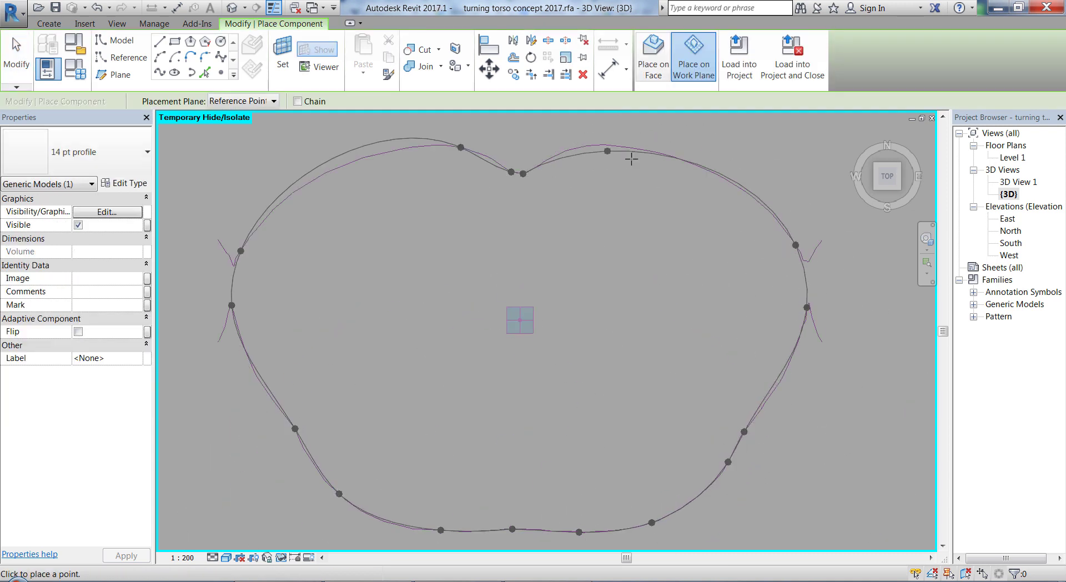
Finish the profile placement and move the adaptive points beside the upper notch to follow the contour
{"action": "key", "text": "Escape"}
{"action": "key", "text": "Escape"}
{"action": "scroll", "coordinate": [555, 149], "scroll_direction": "up", "scroll_amount": 2}
{"action": "left_click_drag", "start_coordinate": [644, 149], "coordinate": [549, 178]}
{"action": "left_click_drag", "start_coordinate": [836, 280], "coordinate": [804, 236]}
{"action": "left_click_drag", "start_coordinate": [557, 180], "coordinate": [577, 178]}
{"action": "scroll", "coordinate": [586, 180], "scroll_direction": "down", "scroll_amount": 2}
{"action": "left_click", "coordinate": [605, 173]}
{"action": "scroll", "coordinate": [483, 166], "scroll_direction": "up", "scroll_amount": 2}
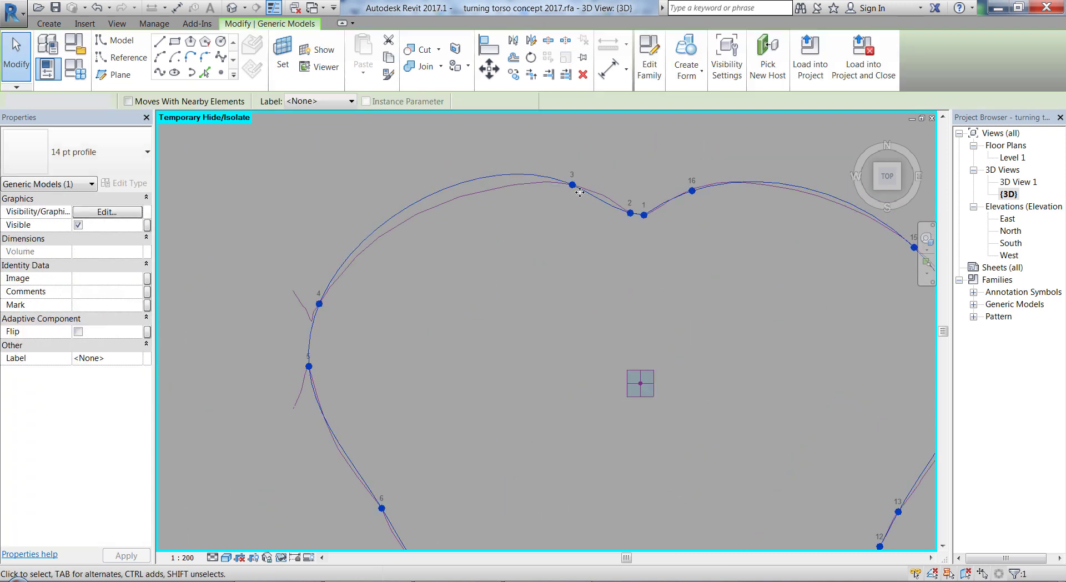
{"action": "left_click_drag", "start_coordinate": [630, 213], "coordinate": [628, 218]}
Delete the traced contour's reference lines and reset the temporary isolation
{"action": "scroll", "coordinate": [627, 219], "scroll_direction": "down", "scroll_amount": 3}
{"action": "middle_click_drag", "start_coordinate": [572, 277], "coordinate": [500, 222], "text": "shift"}
{"action": "left_click", "coordinate": [438, 206]}
{"action": "key", "text": "Delete"}
{"action": "left_click", "coordinate": [282, 558]}
{"action": "left_click", "coordinate": [344, 545]}
Select the next contour down the axis and associate its reference point's rotation angle with a family parameter
{"action": "left_click_drag", "start_coordinate": [294, 353], "coordinate": [547, 389]}
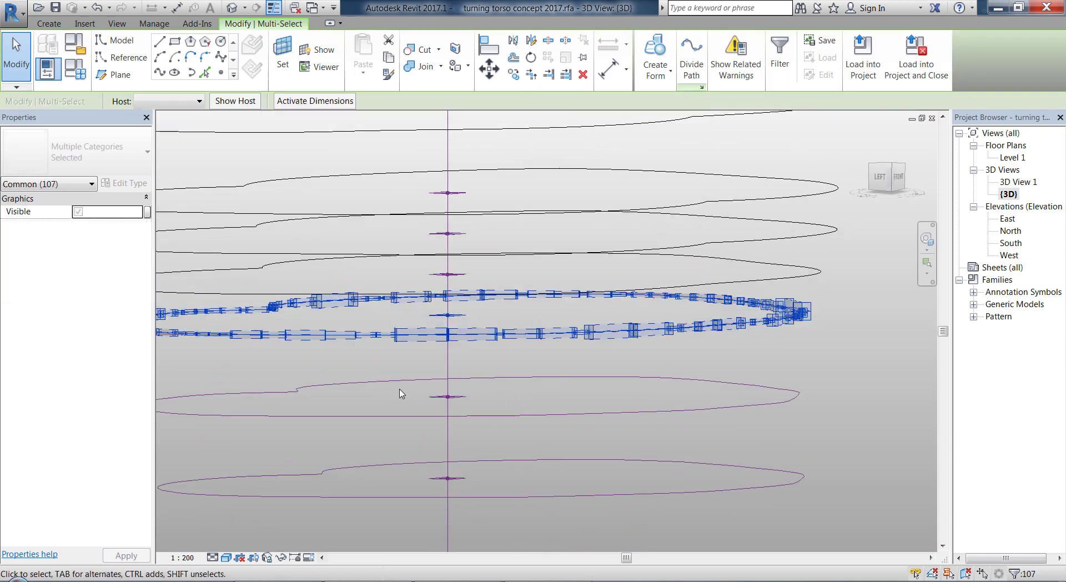
{"action": "left_click", "coordinate": [147, 238]}
{"action": "left_click", "coordinate": [559, 414]}
Place a 14 pt profile by setting its adaptive points around the isolated contour, starting at the upper notch
{"action": "left_click", "coordinate": [545, 222]}
{"action": "left_click", "coordinate": [497, 205]}
{"action": "left_click", "coordinate": [294, 281]}
{"action": "left_click", "coordinate": [283, 358]}
{"action": "left_click", "coordinate": [313, 413]}
{"action": "left_click", "coordinate": [368, 471]}
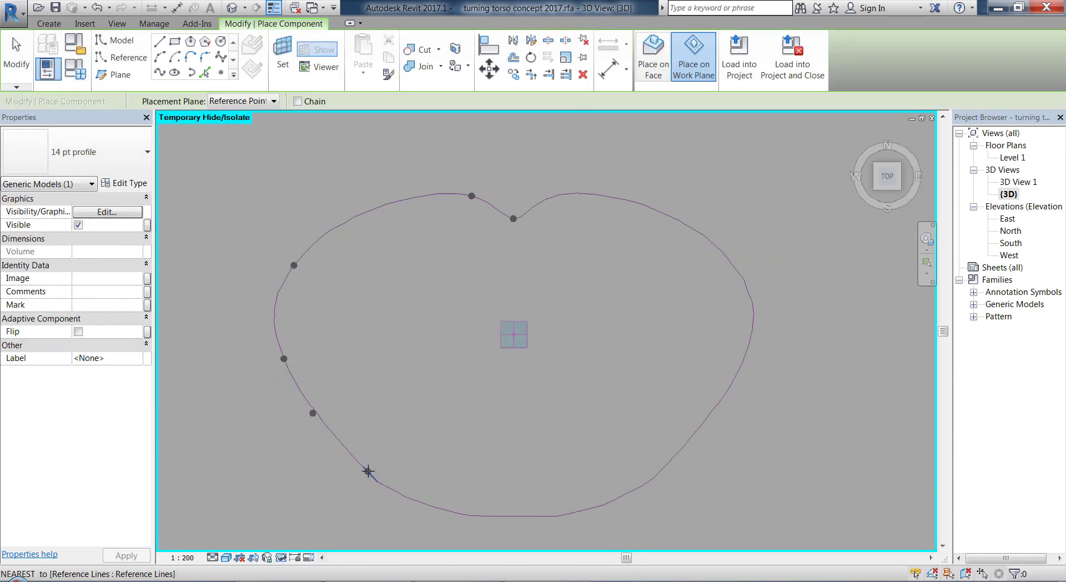
{"action": "left_click", "coordinate": [701, 425]}
{"action": "left_click", "coordinate": [746, 351]}
{"action": "left_click", "coordinate": [719, 248]}
{"action": "left_click", "coordinate": [555, 195]}
Move adaptive point 15 and the point on the opposite upper curve to fit the profile to the contour
{"action": "left_click", "coordinate": [719, 248]}
{"action": "left_click_drag", "start_coordinate": [729, 262], "coordinate": [696, 244]}
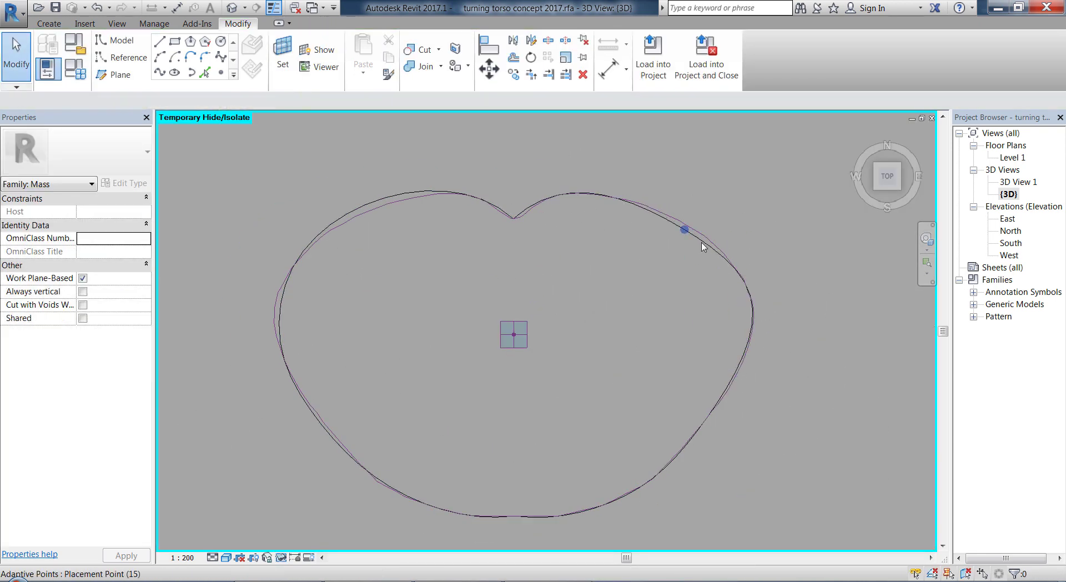
{"action": "left_click_drag", "start_coordinate": [304, 281], "coordinate": [327, 245]}
Reset the temporary isolation to show all the torso contours again
{"action": "middle_click_drag", "start_coordinate": [583, 344], "coordinate": [637, 273], "text": "shift"}
{"action": "left_click", "coordinate": [507, 326]}
{"action": "left_click", "coordinate": [102, 238]}
{"action": "left_click", "coordinate": [281, 558]}
{"action": "left_click", "coordinate": [345, 544]}
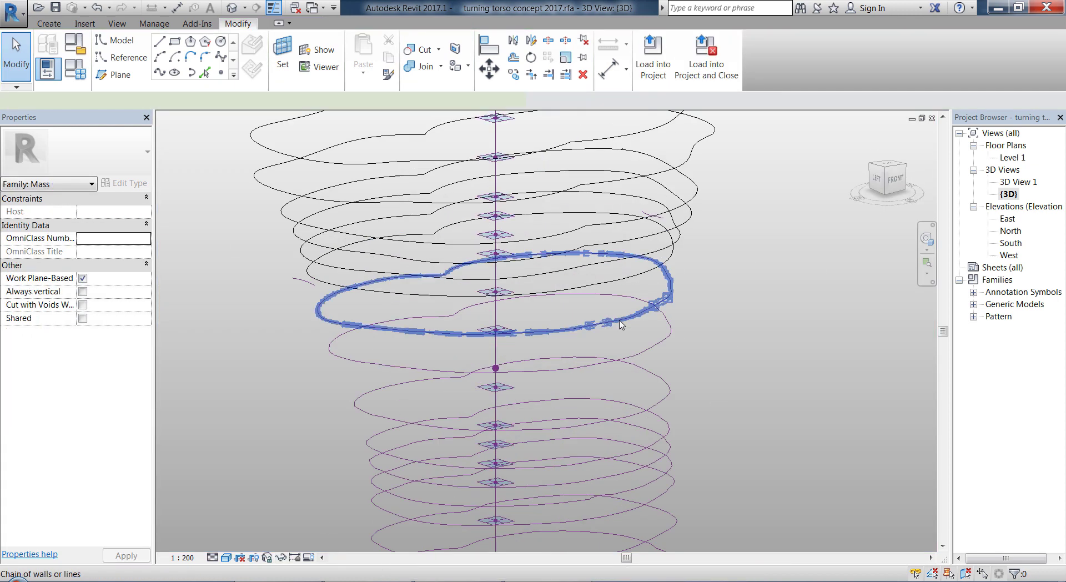
Isolate the next contour and open the parameter association for its reference point's rotation angle
{"action": "left_click", "coordinate": [281, 558]}
{"action": "left_click", "coordinate": [473, 304]}
{"action": "left_click", "coordinate": [147, 237]}
Place a 14 pt profile around the isolated contour from the top view
{"action": "left_click", "coordinate": [887, 166]}
{"action": "left_click", "coordinate": [500, 350]}
{"action": "left_click", "coordinate": [466, 328]}
{"action": "left_click", "coordinate": [292, 442]}
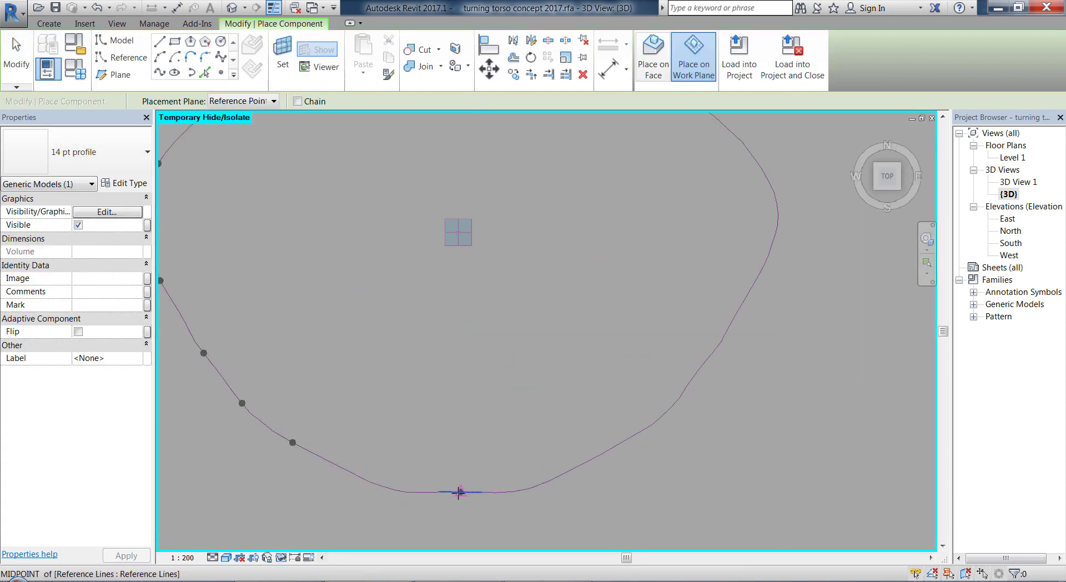
{"action": "left_click", "coordinate": [626, 421]}
{"action": "left_click", "coordinate": [650, 386]}
{"action": "left_click", "coordinate": [692, 313]}
{"action": "left_click", "coordinate": [657, 217]}
Reposition adaptive point 2 and the points on the lower edge to match the profile to the contour
{"action": "left_click_drag", "start_coordinate": [657, 216], "coordinate": [517, 168]}
{"action": "left_click", "coordinate": [692, 311]}
{"action": "left_click_drag", "start_coordinate": [405, 162], "coordinate": [403, 169]}
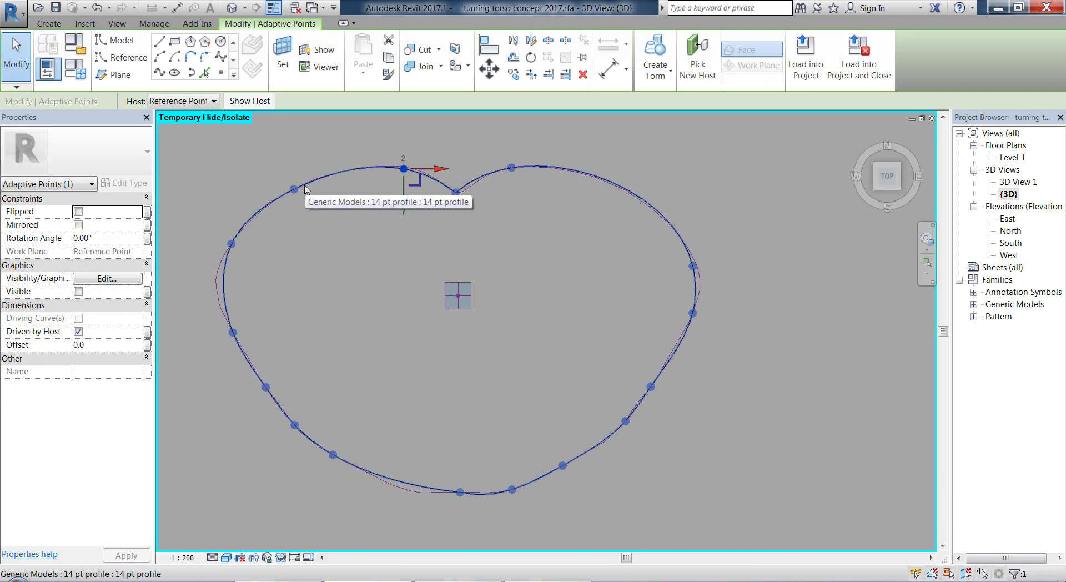
{"action": "left_click_drag", "start_coordinate": [460, 491], "coordinate": [309, 435]}
Place another 14 pt profile with its adaptive points around the next, rounder contour
{"action": "left_click", "coordinate": [282, 309]}
{"action": "left_click", "coordinate": [331, 306]}
{"action": "left_click", "coordinate": [364, 317]}
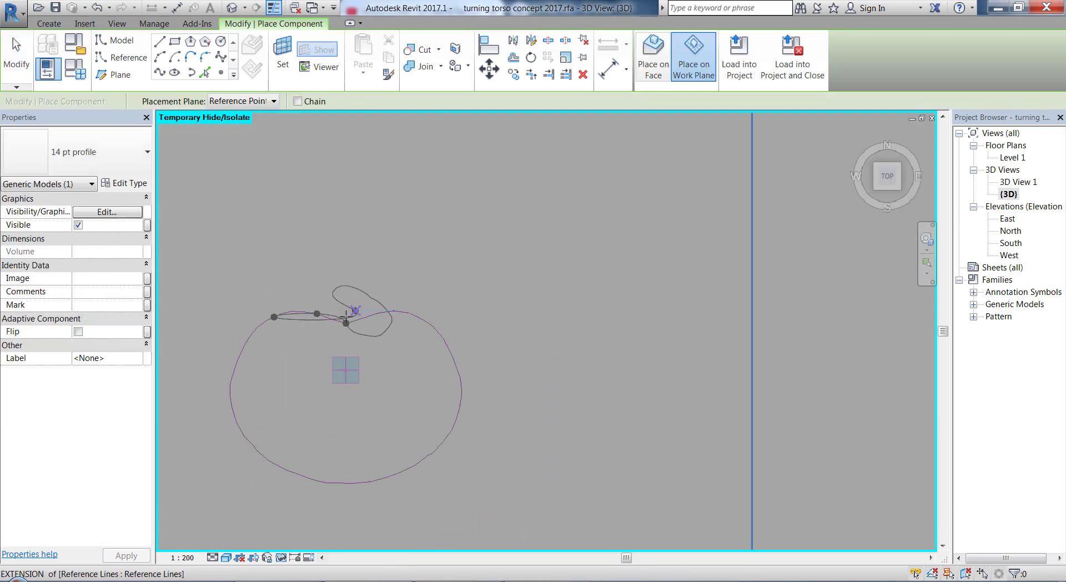
{"action": "left_click", "coordinate": [239, 360]}
{"action": "left_click", "coordinate": [232, 413]}
{"action": "left_click", "coordinate": [304, 489]}
{"action": "left_click", "coordinate": [368, 501]}
{"action": "left_click", "coordinate": [399, 305]}
Open the family parameter association for the rotation angle of the next contour's reference point
{"action": "middle_click_drag", "start_coordinate": [400, 304], "coordinate": [499, 333], "text": "shift"}
{"action": "left_click", "coordinate": [147, 238]}
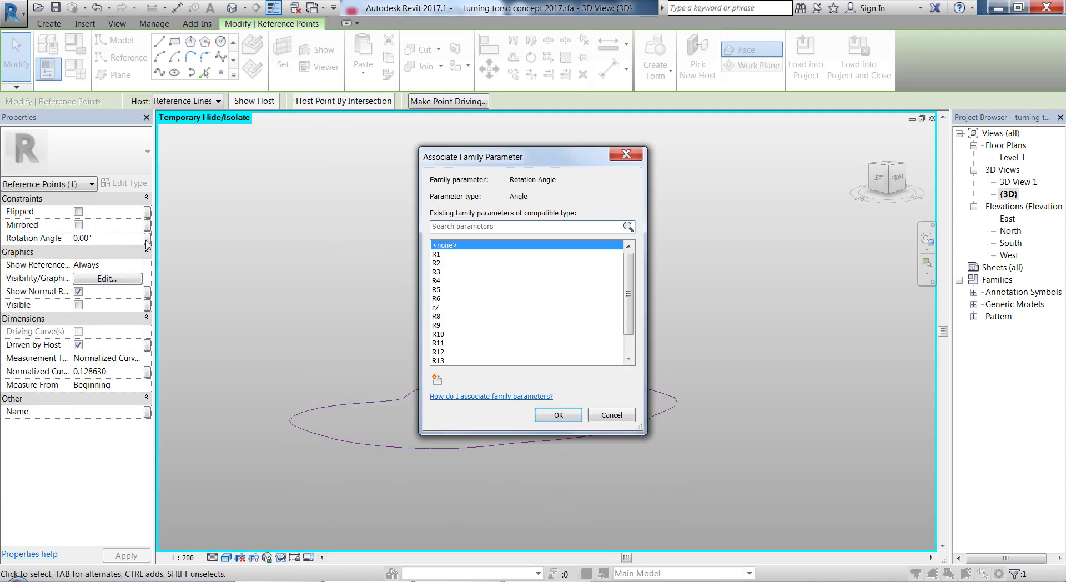
{"action": "left_click", "coordinate": [614, 409]}
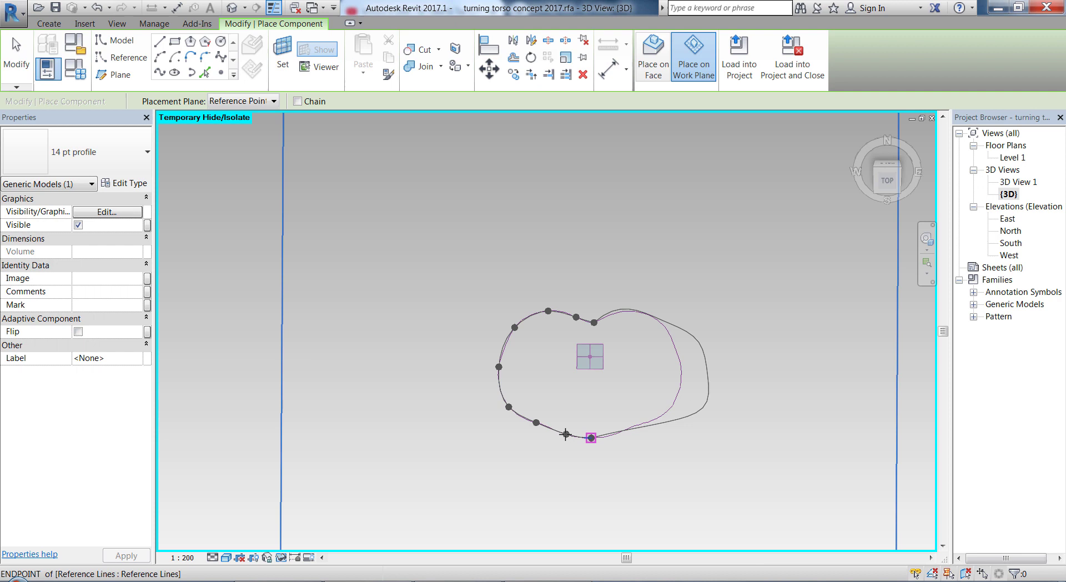
Place the remaining adaptive points of the 14 pt profile along the unfinished side of the contour
{"action": "left_click", "coordinate": [661, 325]}
{"action": "left_click", "coordinate": [682, 361]}
{"action": "left_click", "coordinate": [673, 404]}
{"action": "left_click", "coordinate": [644, 434]}
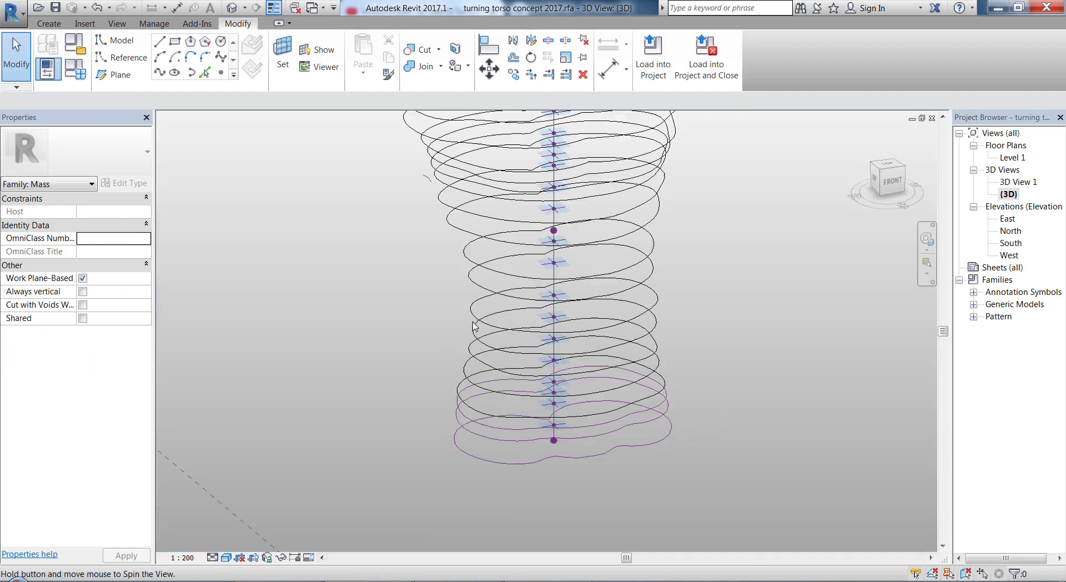
Associate the rotation angle of the next reference point near the torso's base with a family parameter
{"action": "scroll", "coordinate": [473, 322], "scroll_direction": "up", "scroll_amount": 5}
{"action": "left_click", "coordinate": [459, 363]}
{"action": "left_click", "coordinate": [147, 238]}
{"action": "left_click", "coordinate": [559, 414]}
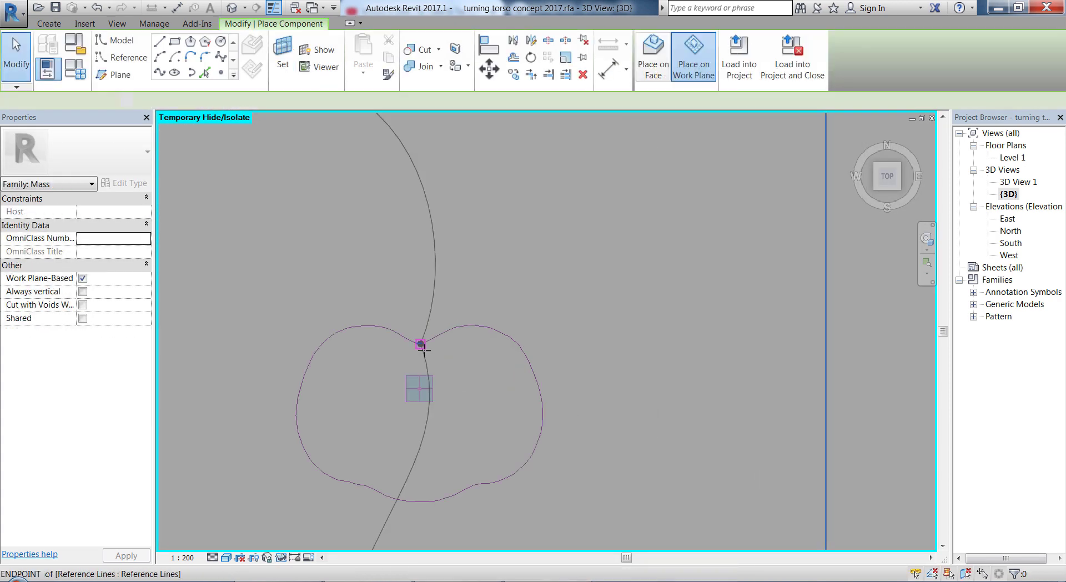
Place a 14 pt profile around the isolated waist contour, starting from its upper notch
{"action": "left_click", "coordinate": [405, 332]}
{"action": "left_click", "coordinate": [400, 331]}
{"action": "left_click", "coordinate": [376, 318]}
{"action": "left_click", "coordinate": [320, 321]}
{"action": "left_click", "coordinate": [491, 323]}
{"action": "left_click", "coordinate": [437, 317]}
{"action": "left_click", "coordinate": [356, 473]}
Move the adaptive points along the lower edge, including point 7, to fit the profile curve to the contour
{"action": "left_click_drag", "start_coordinate": [366, 484], "coordinate": [394, 499]}
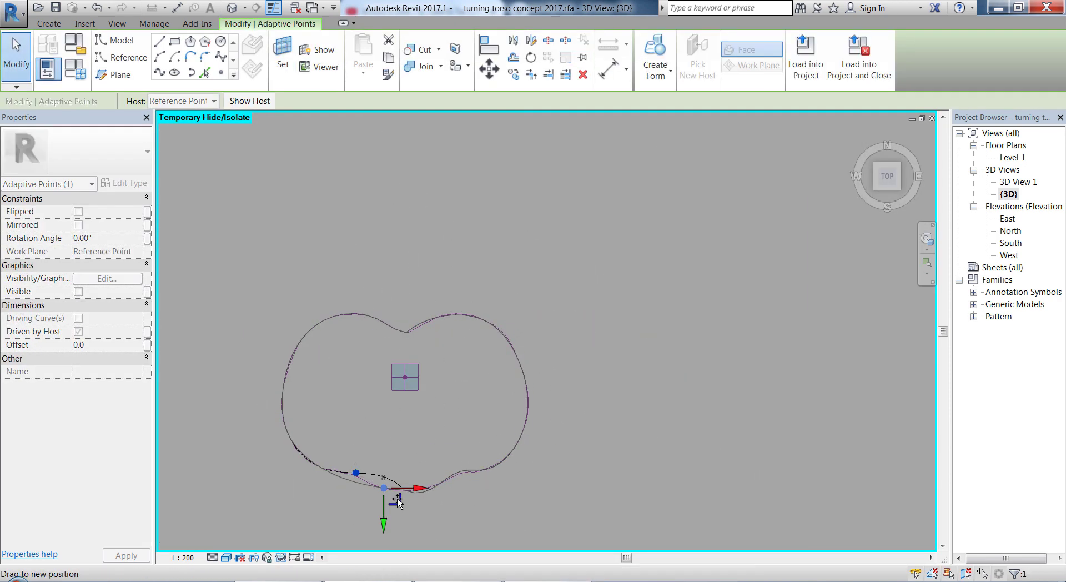
{"action": "scroll", "coordinate": [427, 505], "scroll_direction": "up", "scroll_amount": 3}
{"action": "left_click_drag", "start_coordinate": [459, 477], "coordinate": [452, 478]}
{"action": "left_click_drag", "start_coordinate": [501, 455], "coordinate": [464, 476]}
{"action": "left_click_drag", "start_coordinate": [601, 395], "coordinate": [566, 436]}
{"action": "left_click_drag", "start_coordinate": [240, 437], "coordinate": [307, 458]}
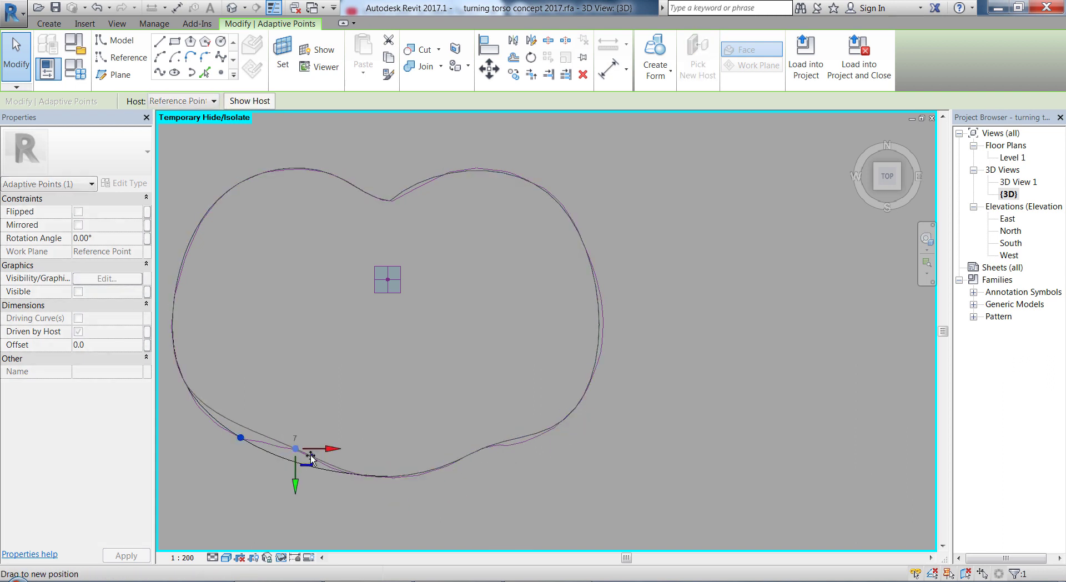
Reset the temporary isolation and associate the rotation angle of the next contour's reference point with a family parameter
{"action": "middle_click_drag", "start_coordinate": [311, 388], "coordinate": [387, 419]}
{"action": "scroll", "coordinate": [668, 238], "scroll_direction": "down", "scroll_amount": 2}
{"action": "left_click", "coordinate": [668, 238]}
{"action": "key", "text": "h"}
{"action": "key", "text": "r"}
{"action": "middle_click_drag", "start_coordinate": [555, 444], "coordinate": [479, 307], "text": "shift"}
{"action": "left_click", "coordinate": [482, 324]}
{"action": "left_click", "coordinate": [147, 237]}
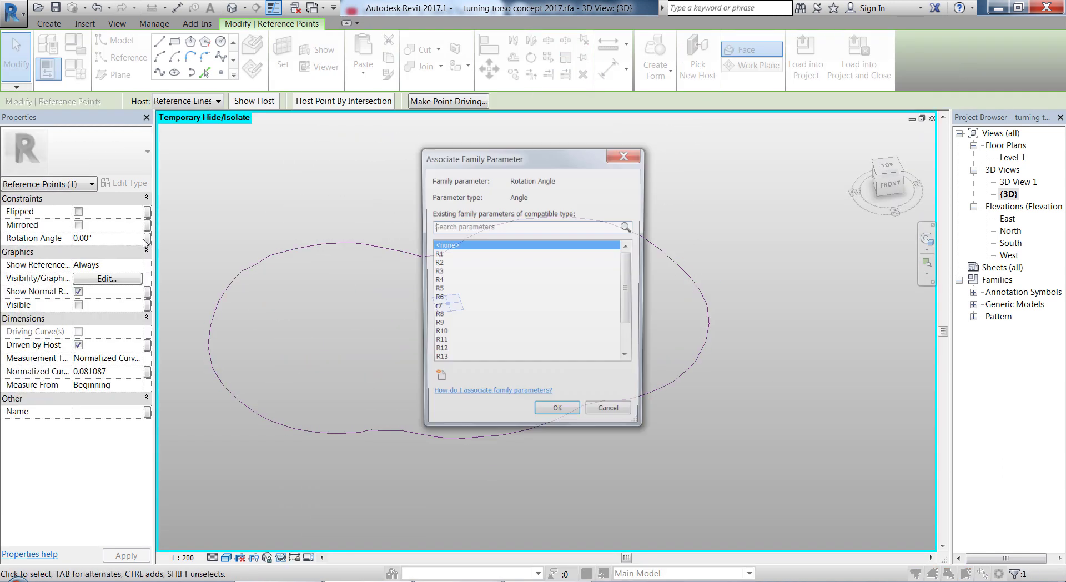
{"action": "left_click", "coordinate": [557, 409]}
Place a 14 pt profile around the isolated contour, following its notch, sides and wavy lower edge
{"action": "left_click", "coordinate": [494, 309]}
{"action": "left_click", "coordinate": [404, 269]}
{"action": "left_click", "coordinate": [267, 286]}
{"action": "left_click", "coordinate": [247, 367]}
{"action": "left_click", "coordinate": [307, 475]}
{"action": "left_click", "coordinate": [353, 487]}
{"action": "scroll", "coordinate": [364, 483], "scroll_direction": "up", "scroll_amount": 4}
{"action": "left_click", "coordinate": [364, 483]}
{"action": "scroll", "coordinate": [488, 468], "scroll_direction": "down", "scroll_amount": 3}
{"action": "left_click", "coordinate": [575, 506]}
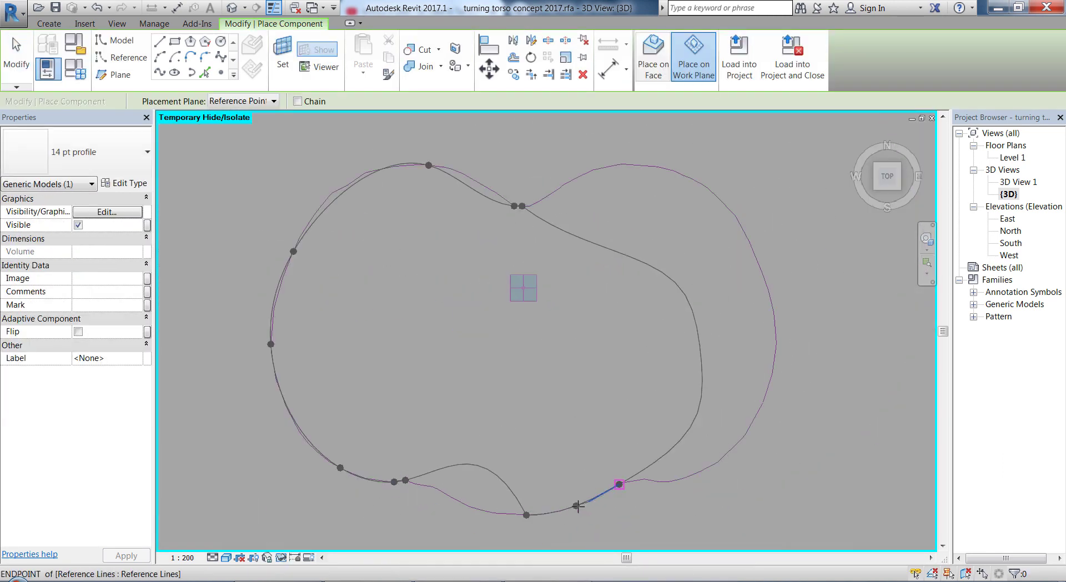
{"action": "left_click", "coordinate": [619, 486]}
{"action": "left_click", "coordinate": [732, 445]}
{"action": "left_click", "coordinate": [540, 200]}
Adjust the profile's lower and upper adaptive points on one side to match the contour
{"action": "left_click_drag", "start_coordinate": [355, 486], "coordinate": [385, 497]}
{"action": "left_click", "coordinate": [514, 205]}
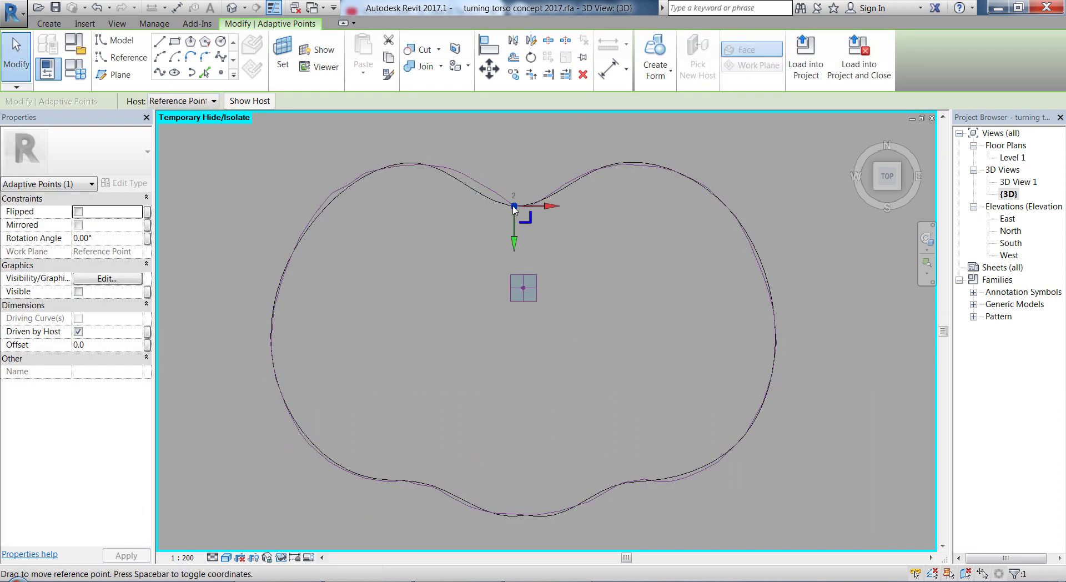
{"action": "left_click_drag", "start_coordinate": [383, 171], "coordinate": [364, 182]}
Reset the temporary isolation and create a new family parameter for the rotation angle of the last contour's reference point
{"action": "scroll", "coordinate": [389, 242], "scroll_direction": "down", "scroll_amount": 3}
{"action": "middle_click_drag", "start_coordinate": [522, 388], "coordinate": [411, 230], "text": "shift"}
{"action": "key", "text": "h"}
{"action": "key", "text": "r"}
{"action": "left_click", "coordinate": [376, 266]}
{"action": "left_click", "coordinate": [147, 238]}
{"action": "left_click", "coordinate": [435, 381]}
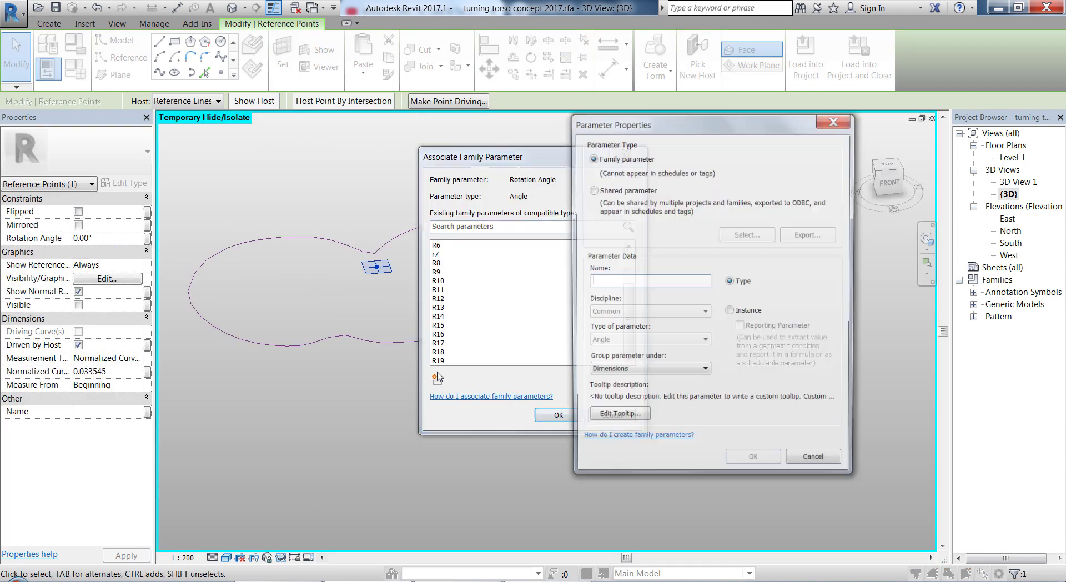
{"action": "left_click", "coordinate": [753, 457]}
Place a 14 pt profile around the last contour, setting adaptive points along its sides and wavy lower edge
{"action": "left_click", "coordinate": [476, 334]}
{"action": "left_click", "coordinate": [375, 329]}
{"action": "scroll", "coordinate": [410, 441], "scroll_direction": "up", "scroll_amount": 4}
{"action": "left_click", "coordinate": [458, 421]}
{"action": "left_click", "coordinate": [555, 453]}
{"action": "left_click", "coordinate": [592, 448]}
{"action": "left_click", "coordinate": [638, 417]}
{"action": "left_click", "coordinate": [662, 427]}
{"action": "left_click", "coordinate": [766, 408]}
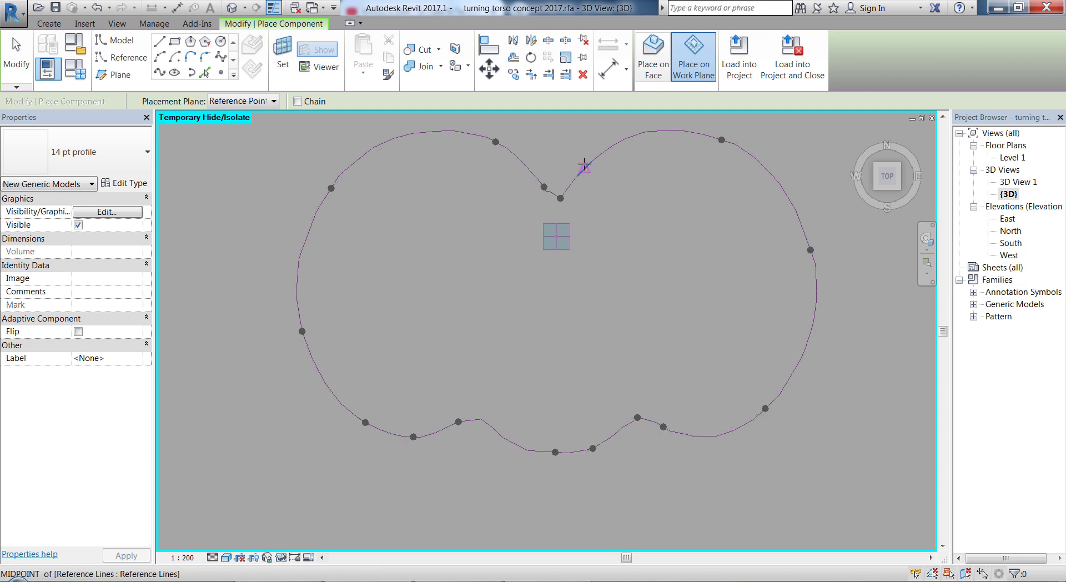
Finish the placement and move the lower adaptive points so the profile follows the dips of the last contour
{"action": "key", "text": "Escape"}
{"action": "left_click", "coordinate": [536, 452]}
{"action": "scroll", "coordinate": [621, 452], "scroll_direction": "up", "scroll_amount": 2}
{"action": "left_click", "coordinate": [645, 397]}
{"action": "left_click", "coordinate": [838, 385]}
{"action": "scroll", "coordinate": [675, 374], "scroll_direction": "down", "scroll_amount": 3}
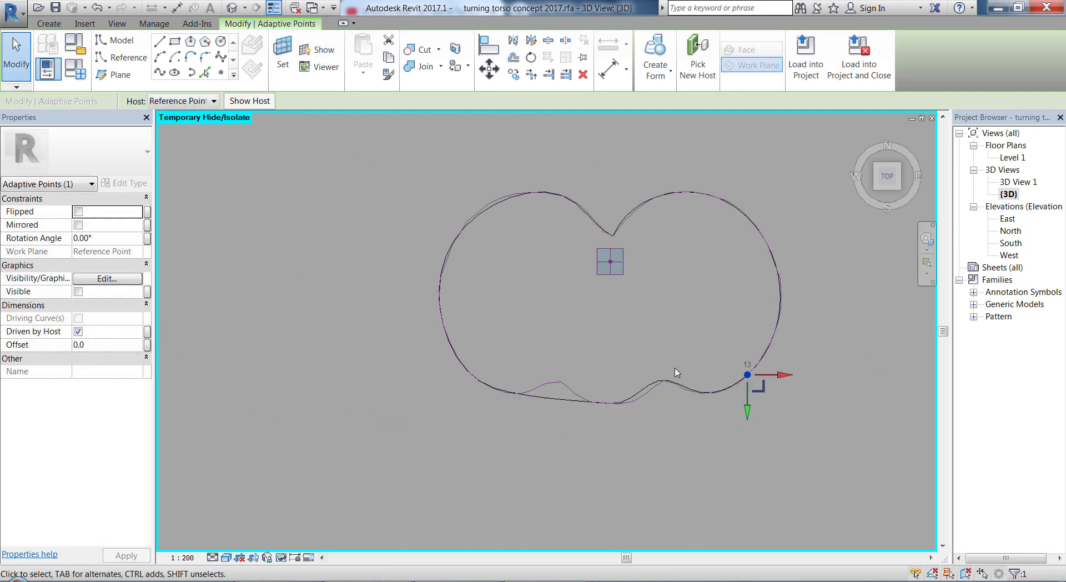
{"action": "scroll", "coordinate": [678, 393], "scroll_direction": "up", "scroll_amount": 2}
{"action": "left_click_drag", "start_coordinate": [691, 394], "coordinate": [725, 404]}
{"action": "key", "text": "Escape"}
{"action": "scroll", "coordinate": [536, 421], "scroll_direction": "up", "scroll_amount": 1}
{"action": "middle_click_drag", "start_coordinate": [537, 422], "coordinate": [668, 421]}
{"action": "left_click_drag", "start_coordinate": [470, 384], "coordinate": [543, 358]}
{"action": "left_click", "coordinate": [394, 362]}
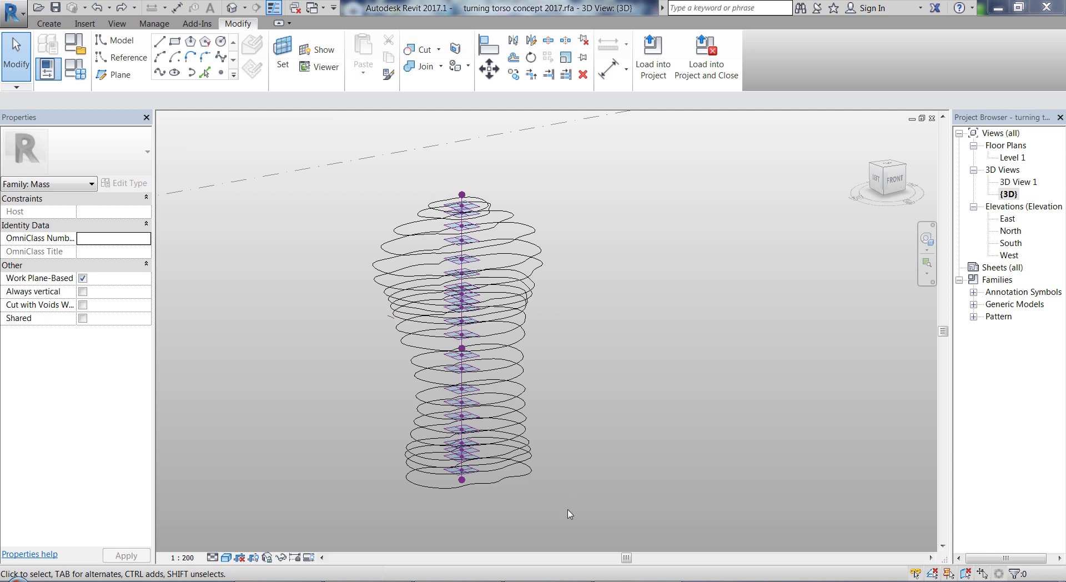
Select all instances of the 14 pt profile that are visible in the view
{"action": "scroll", "coordinate": [360, 447], "scroll_direction": "up", "scroll_amount": 3}
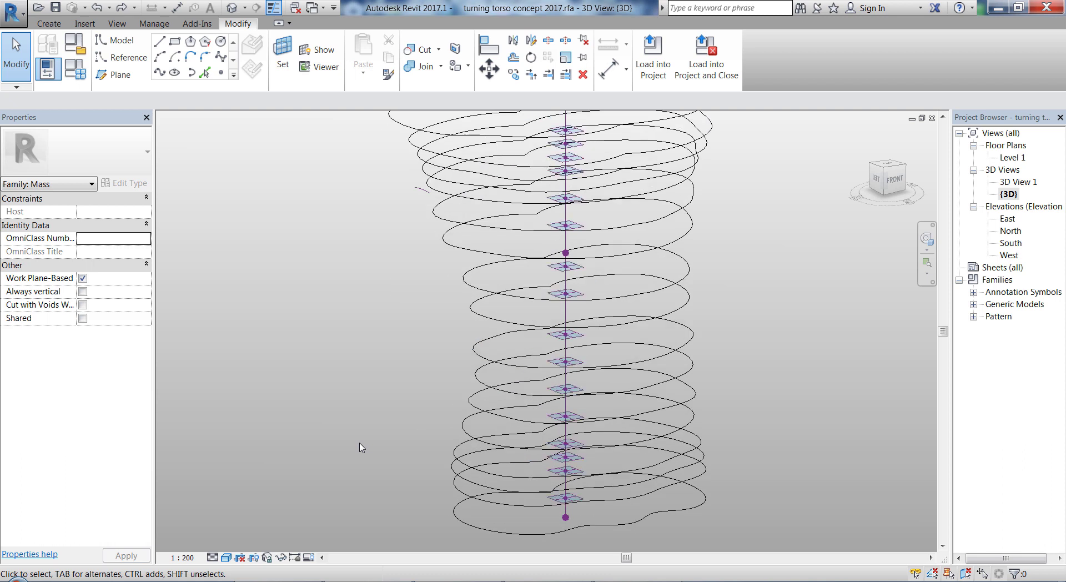
{"action": "scroll", "coordinate": [361, 447], "scroll_direction": "down", "scroll_amount": 2}
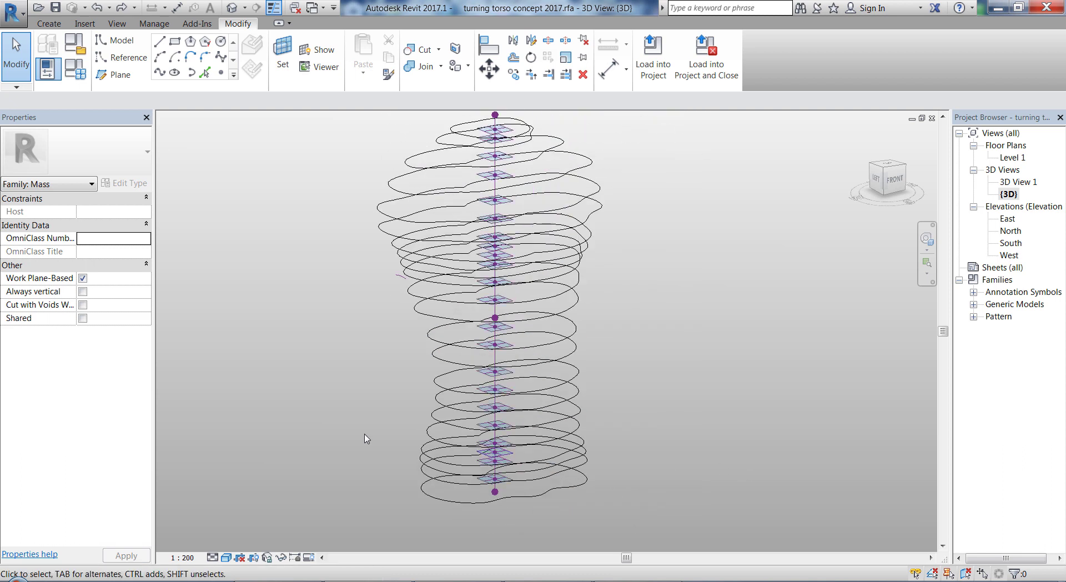
{"action": "middle_click_drag", "start_coordinate": [610, 482], "coordinate": [631, 436], "text": "shift"}
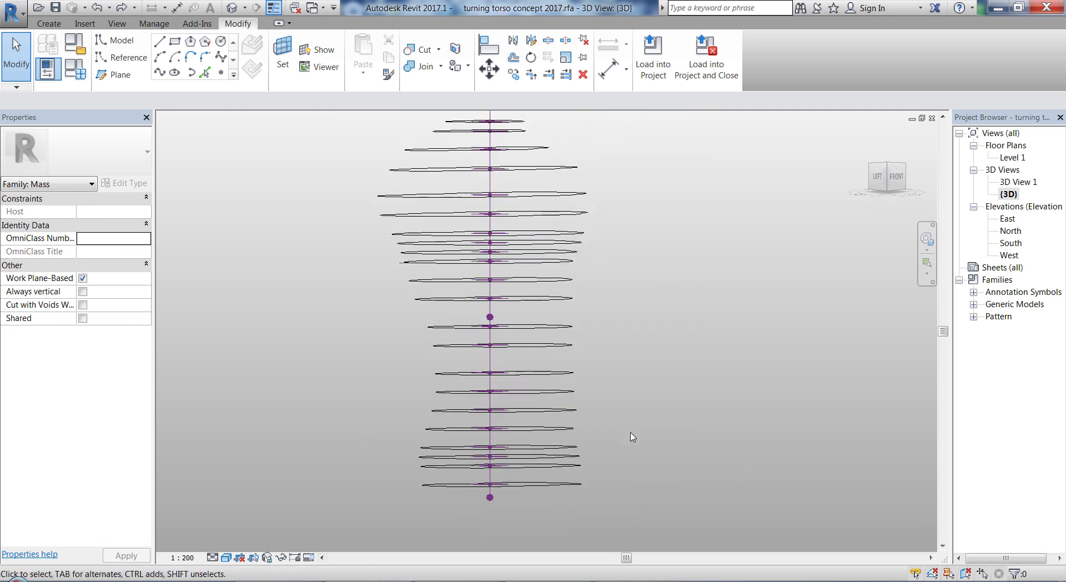
{"action": "left_click", "coordinate": [577, 484]}
{"action": "right_click", "coordinate": [577, 484]}
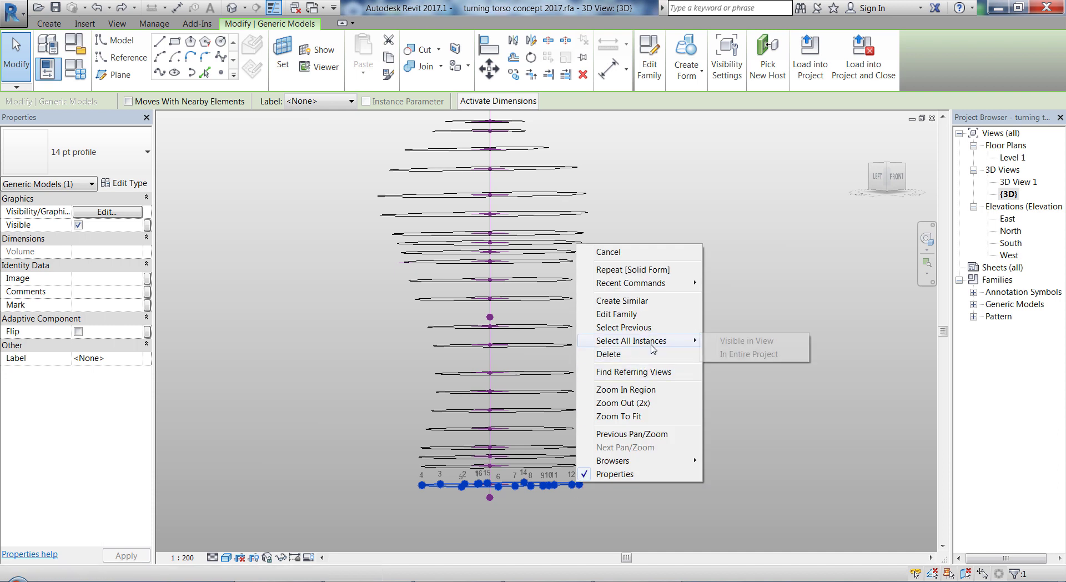
{"action": "mouse_move", "coordinate": [651, 343]}
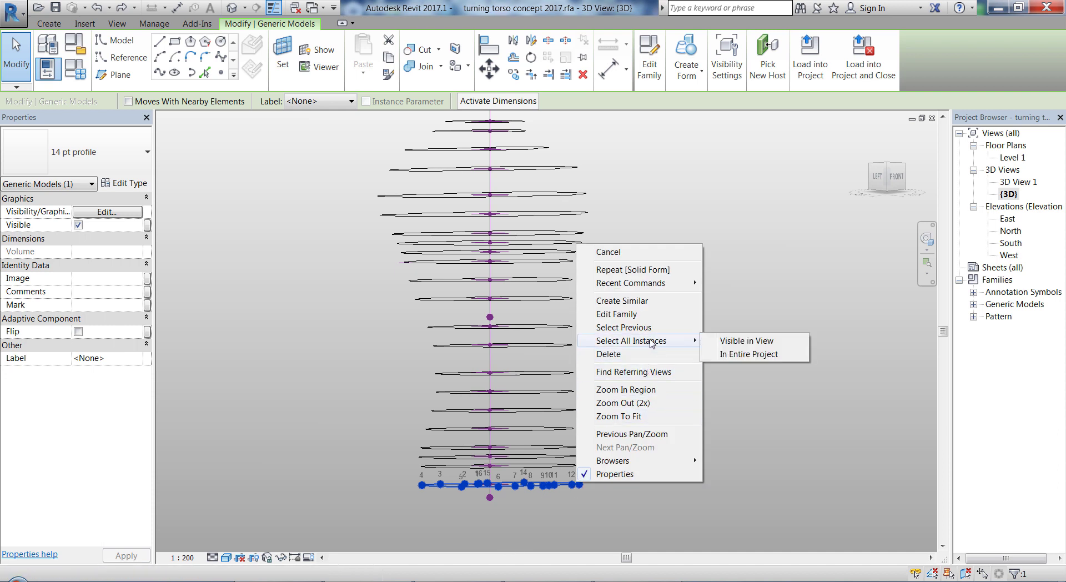
{"action": "left_click", "coordinate": [729, 346]}
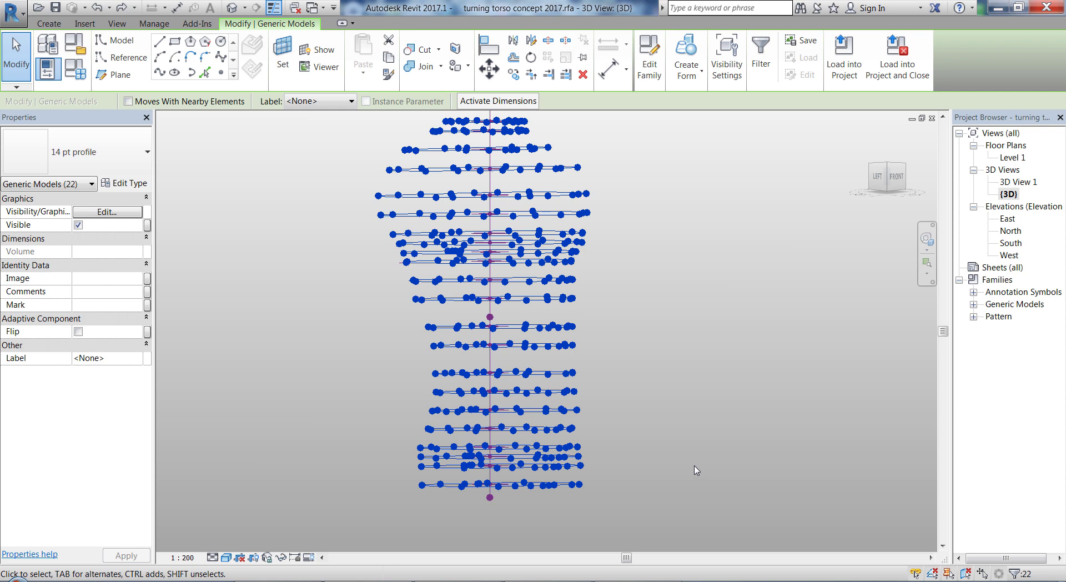
{"action": "middle_click_drag", "start_coordinate": [693, 430], "coordinate": [497, 419], "text": "shift"}
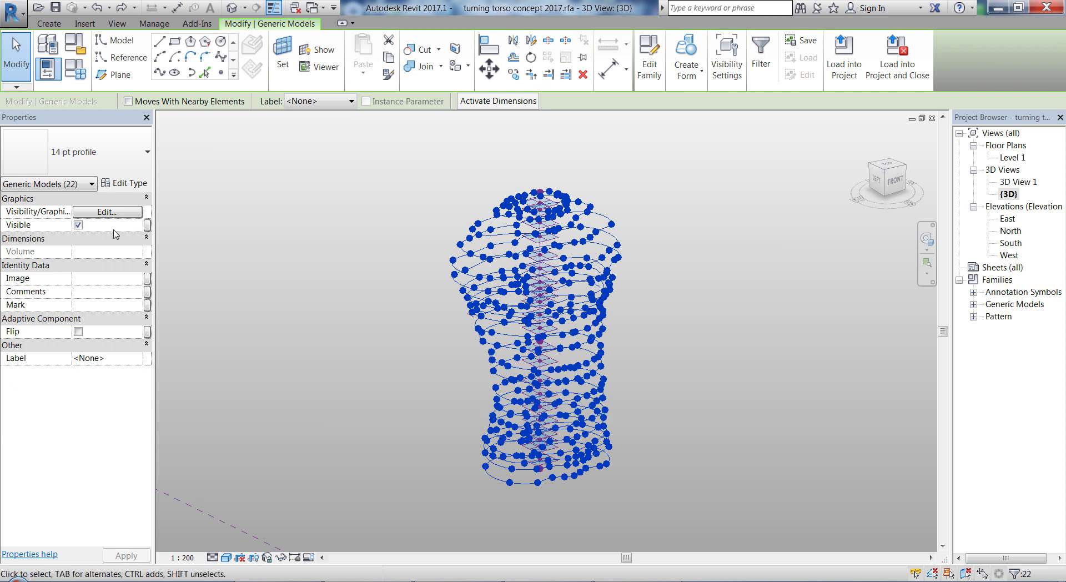
Turn off visibility for the selected 14 pt profiles and create a solid form from them
{"action": "left_click", "coordinate": [78, 224]}
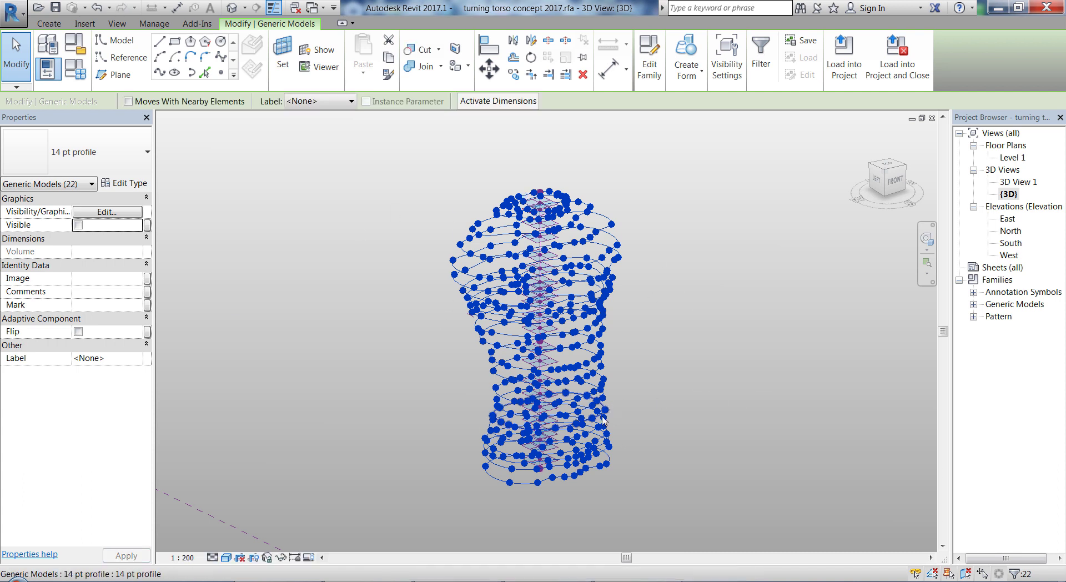
{"action": "left_click", "coordinate": [684, 59]}
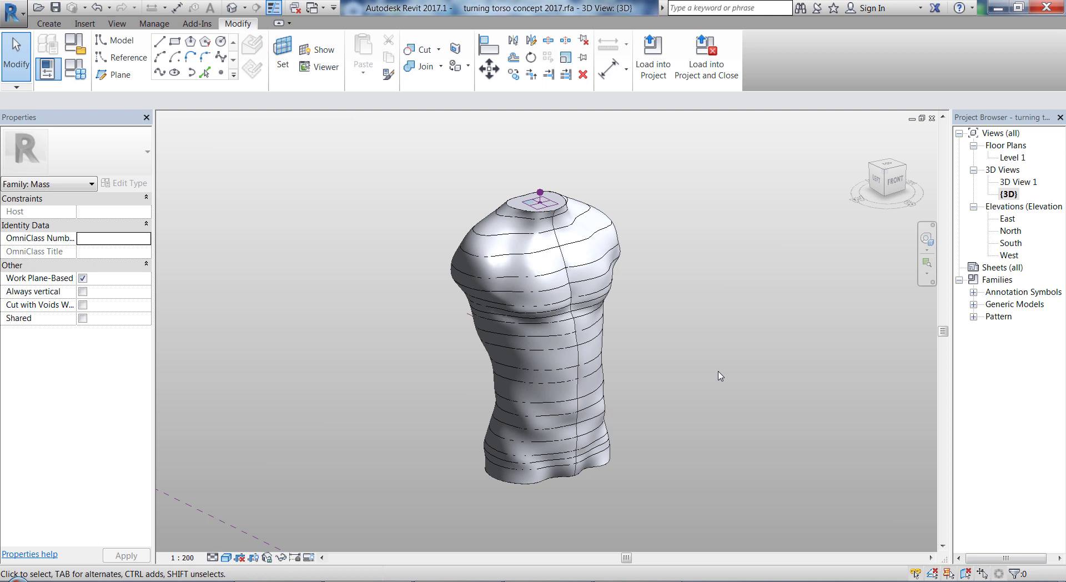
Turn on Preview Visibility to examine the torso form without the profile lines
{"action": "middle_click_drag", "start_coordinate": [747, 380], "coordinate": [725, 380], "text": "shift"}
{"action": "scroll", "coordinate": [711, 331], "scroll_direction": "down", "scroll_amount": 2}
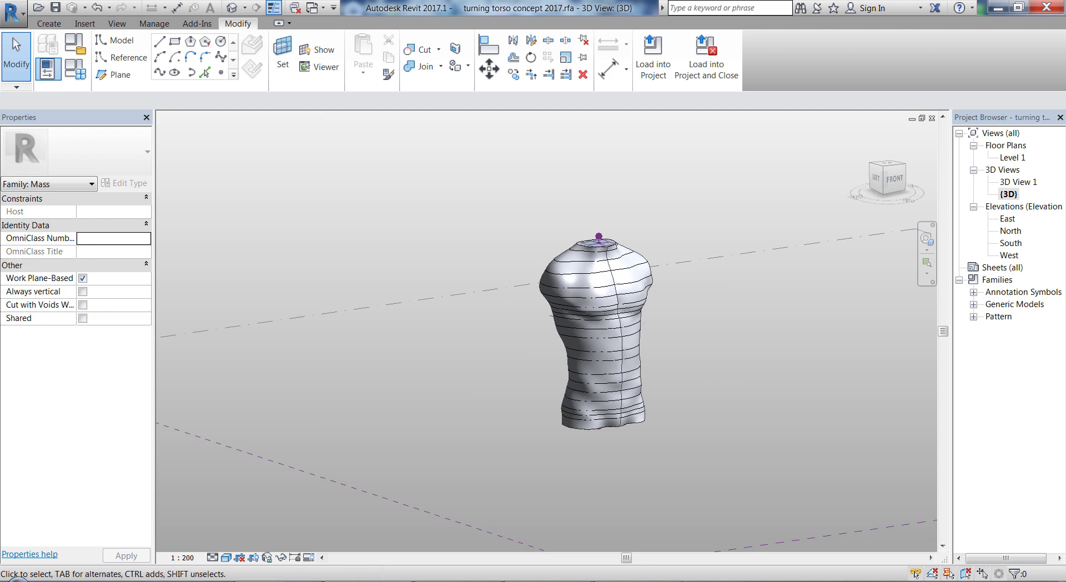
{"action": "scroll", "coordinate": [880, 364], "scroll_direction": "up", "scroll_amount": 1}
{"action": "scroll", "coordinate": [780, 378], "scroll_direction": "up", "scroll_amount": 1}
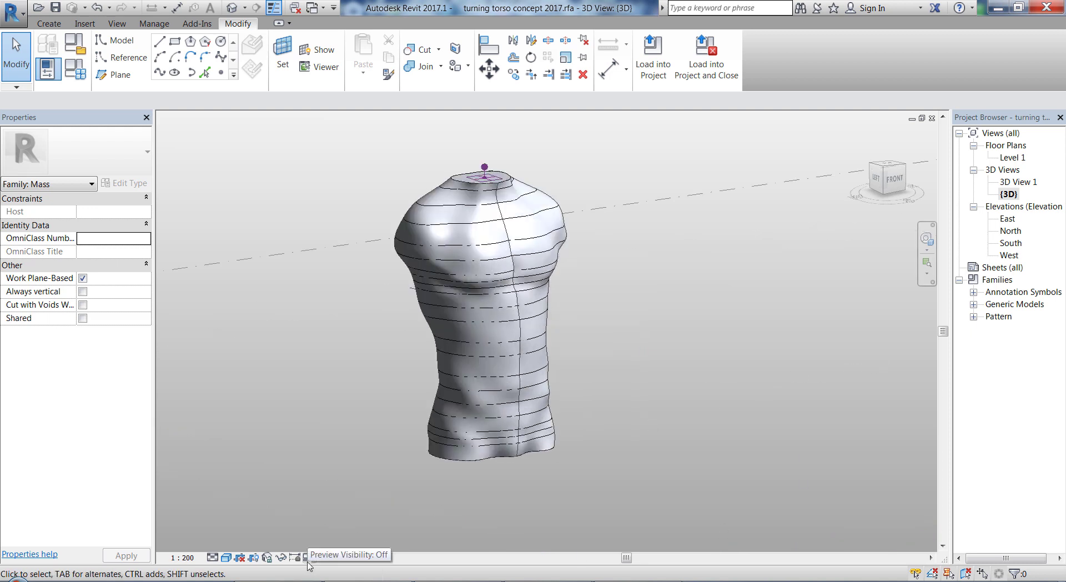
{"action": "left_click", "coordinate": [307, 559]}
{"action": "left_click", "coordinate": [330, 541]}
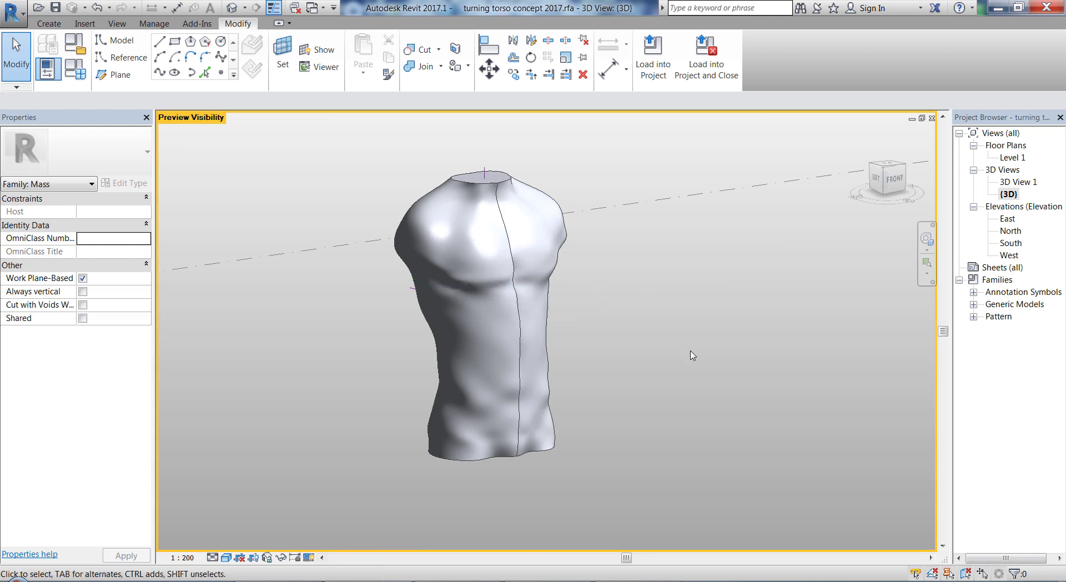
{"action": "middle_click_drag", "start_coordinate": [692, 357], "coordinate": [564, 325], "text": "shift"}
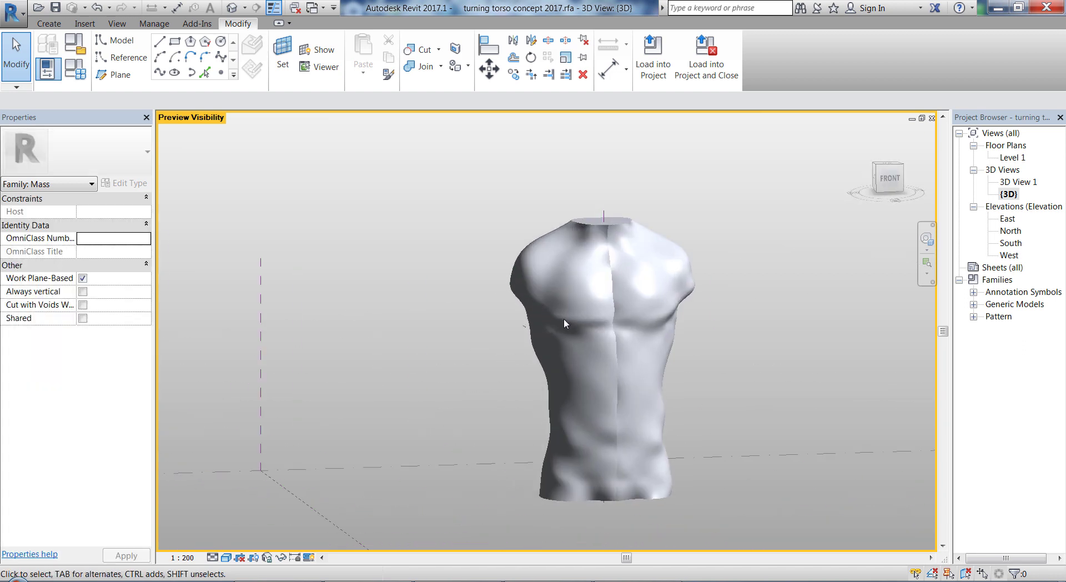
Turn off Preview Visibility for the torso mass view and deselect the form
{"action": "left_click", "coordinate": [620, 223]}
{"action": "left_click", "coordinate": [310, 556]}
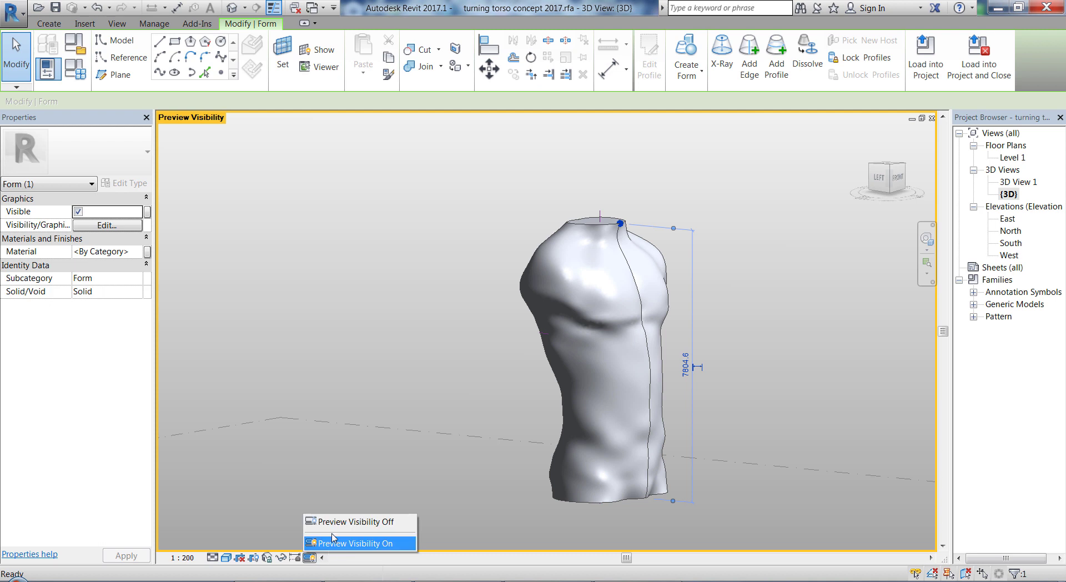
{"action": "left_click", "coordinate": [345, 528]}
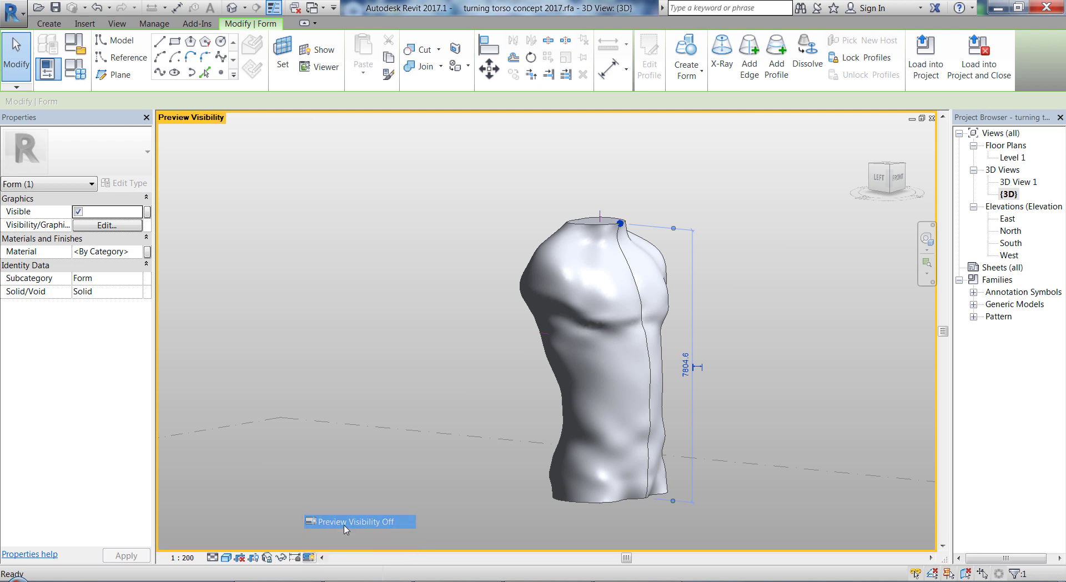
{"action": "left_click", "coordinate": [575, 507]}
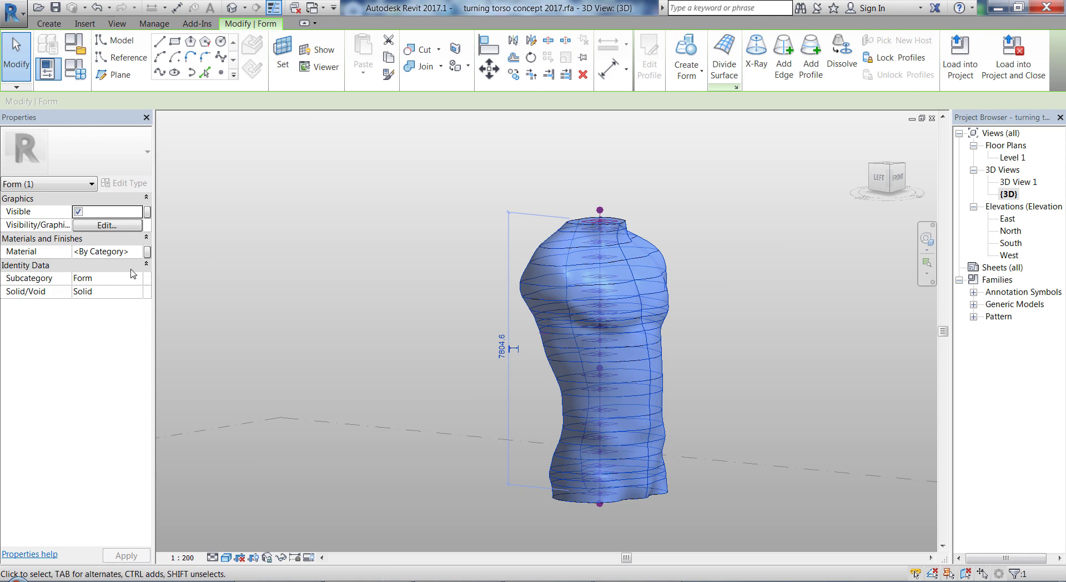
{"action": "left_click", "coordinate": [697, 304]}
{"action": "middle_click_drag", "start_coordinate": [752, 304], "coordinate": [632, 311], "text": "shift"}
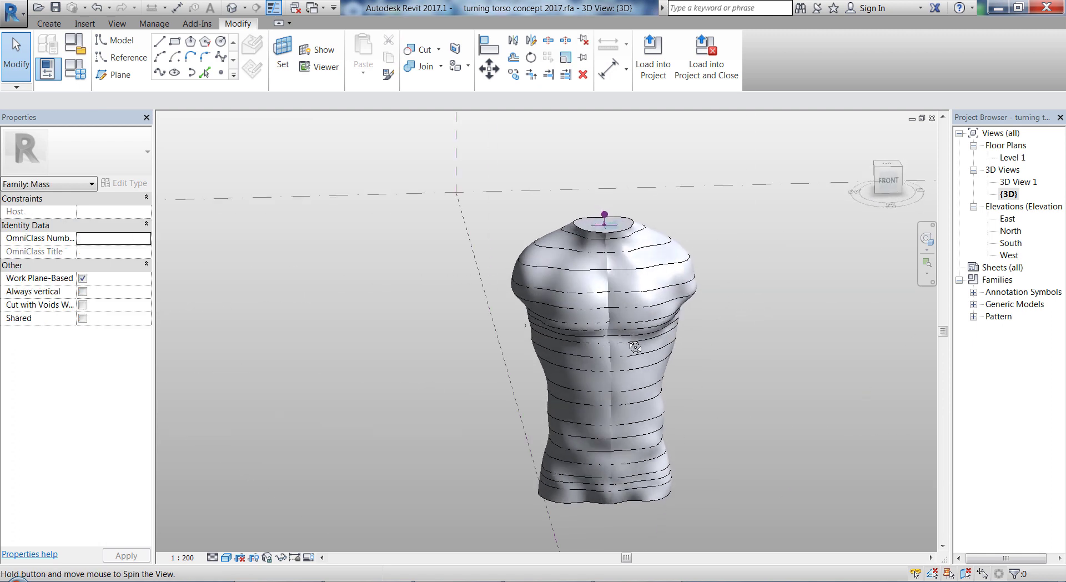
Open the family types and set the R2 formula to R1 * 0.9
{"action": "scroll", "coordinate": [658, 209], "scroll_direction": "up", "scroll_amount": 3}
{"action": "left_click", "coordinate": [69, 76]}
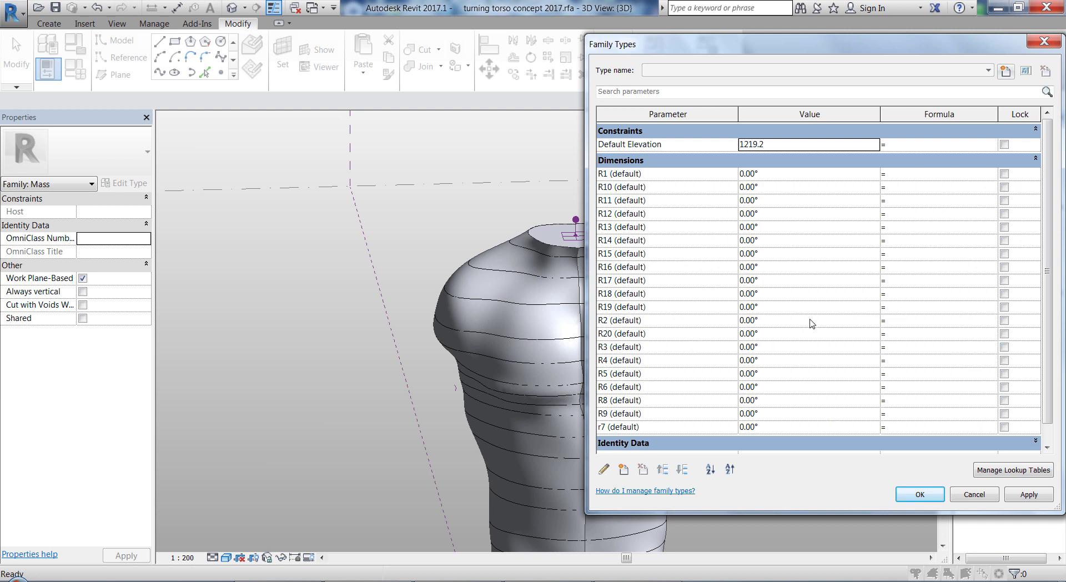
{"action": "scroll", "coordinate": [1048, 379], "scroll_direction": "down", "scroll_amount": 1}
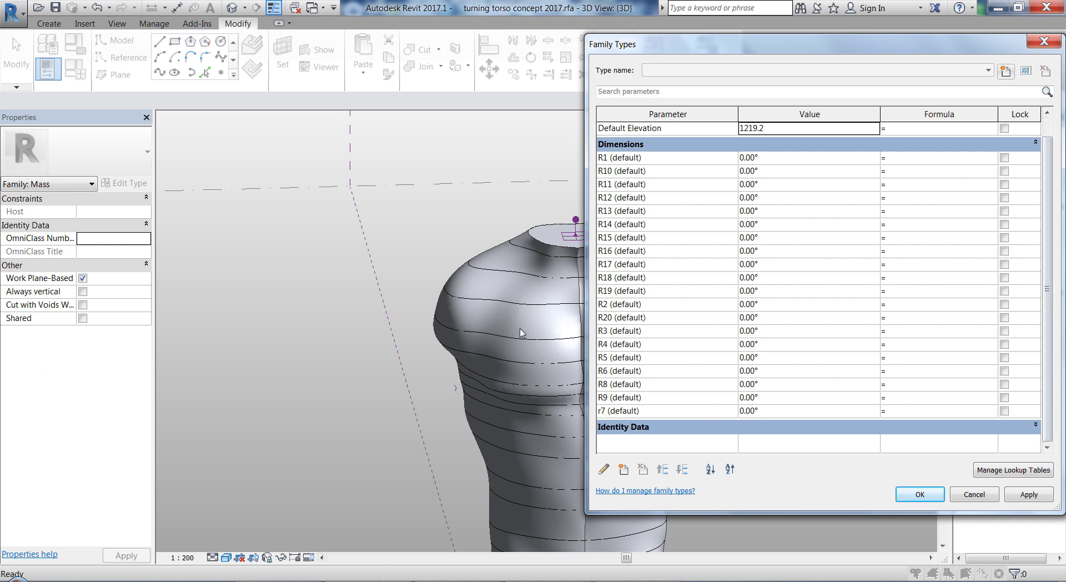
{"action": "left_click_drag", "start_coordinate": [938, 43], "coordinate": [1013, 52]}
{"action": "left_click", "coordinate": [307, 270]}
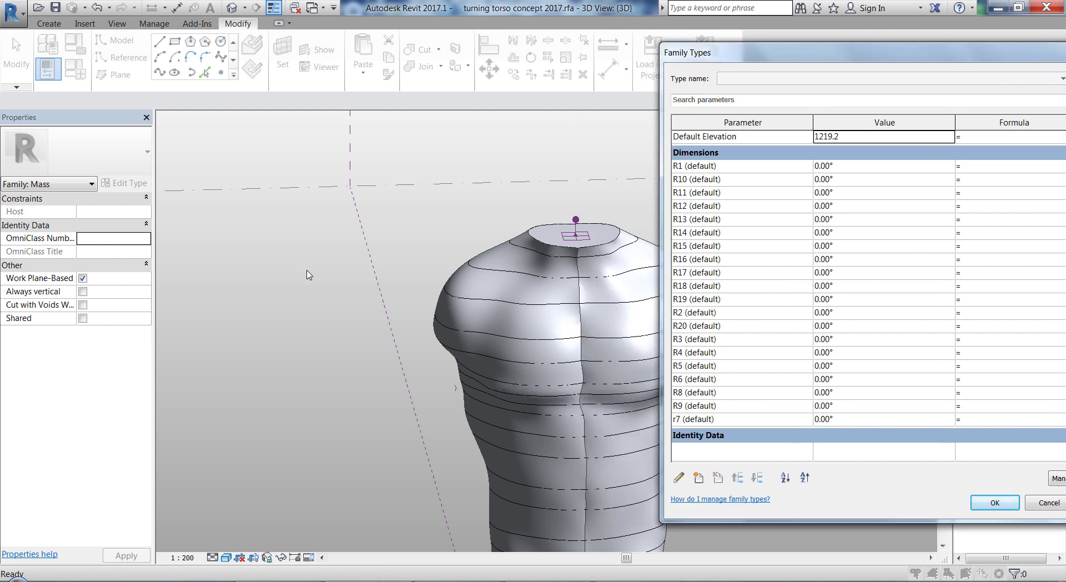
{"action": "mouse_move", "coordinate": [916, 53]}
{"action": "left_mouse_down"}
{"action": "mouse_move", "coordinate": [762, 61]}
{"action": "mouse_move", "coordinate": [934, 64]}
{"action": "mouse_move", "coordinate": [903, 63]}
{"action": "left_mouse_up"}
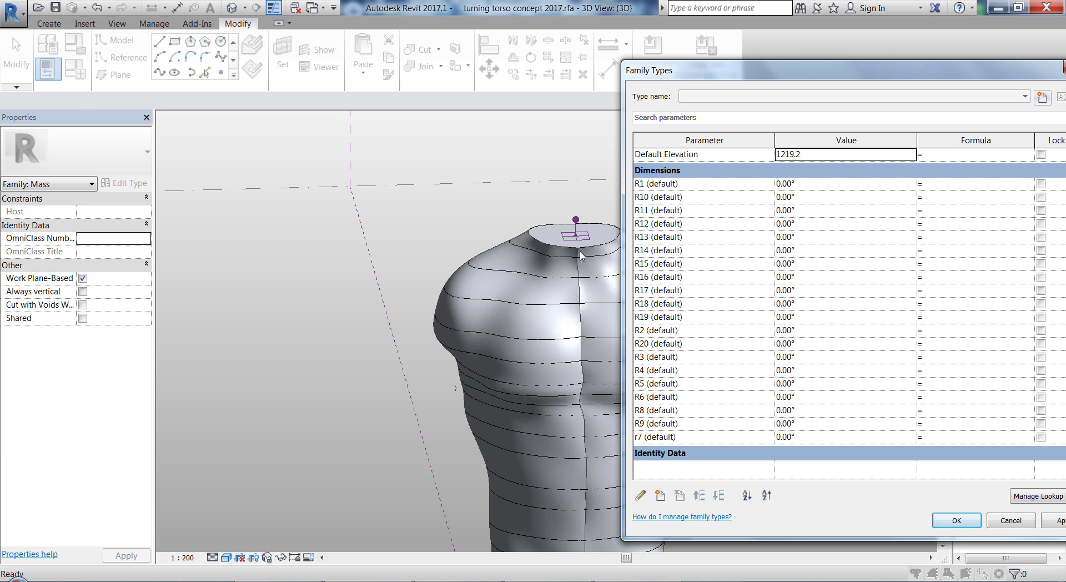
{"action": "left_click", "coordinate": [943, 188]}
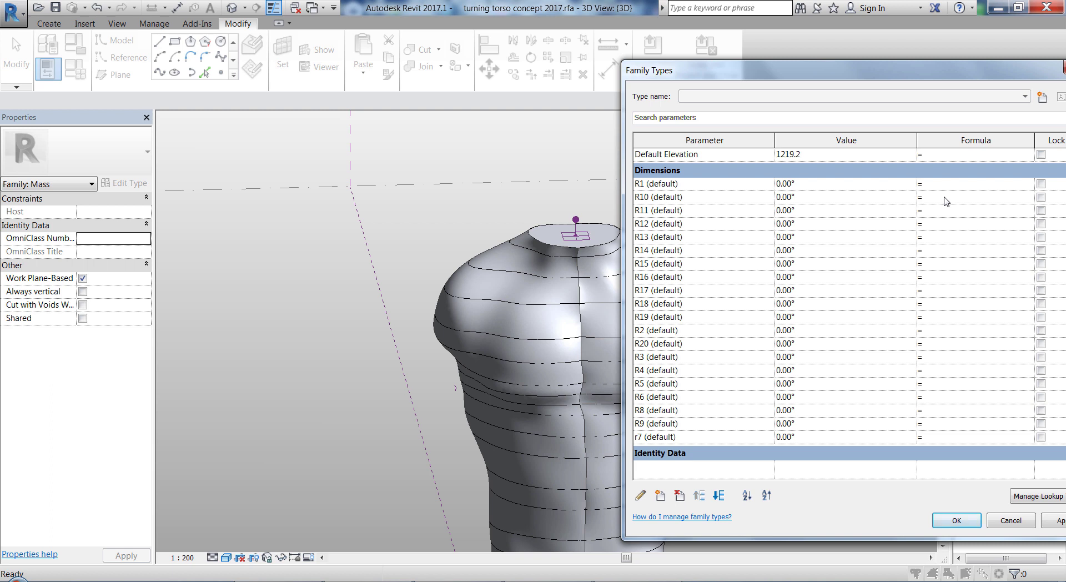
{"action": "left_click", "coordinate": [944, 197]}
{"action": "type", "text": "r"}
{"action": "left_click_drag", "start_coordinate": [971, 329], "coordinate": [885, 338]}
{"action": "key", "text": "ctrl+c"}
Set the formulas of R3, R4 and R5 to R2 * 0.9, R3 * 0.9 and R4 * 0.9
{"action": "left_click", "coordinate": [961, 345]}
{"action": "left_click", "coordinate": [942, 358]}
{"action": "type", "text": "R1*0.9"}
{"action": "left_click_drag", "start_coordinate": [932, 356], "coordinate": [929, 357]}
{"action": "type", "text": "2"}
{"action": "left_click", "coordinate": [952, 371]}
{"action": "key", "text": "ctrl+v"}
{"action": "left_click", "coordinate": [930, 372]}
{"action": "type", "text": "3"}
{"action": "left_click", "coordinate": [949, 391]}
{"action": "key", "text": "ctrl+v"}
{"action": "type", "text": "4"}
{"action": "left_click", "coordinate": [944, 410]}
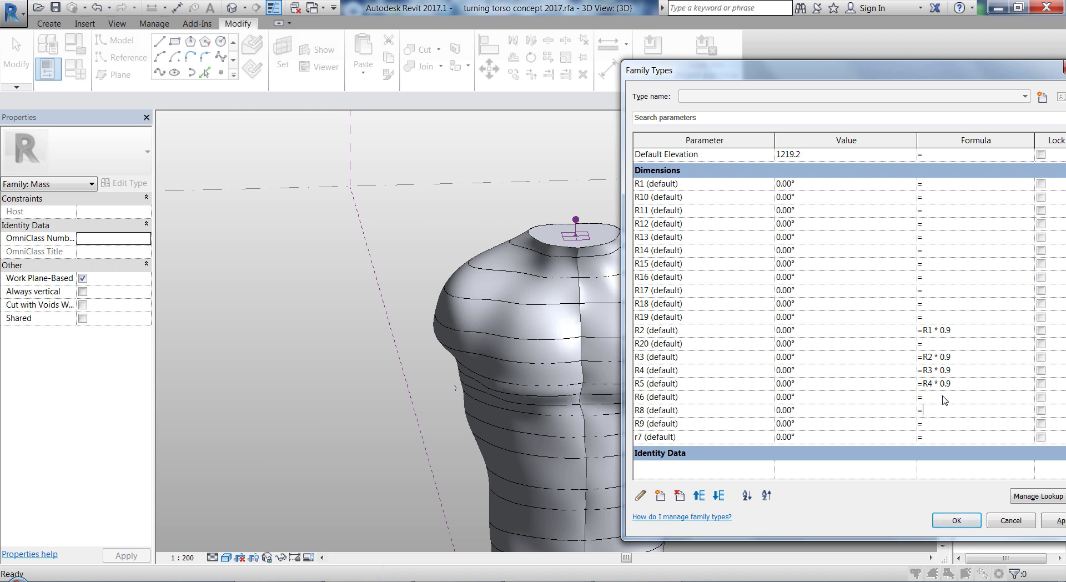
{"action": "left_click", "coordinate": [944, 396]}
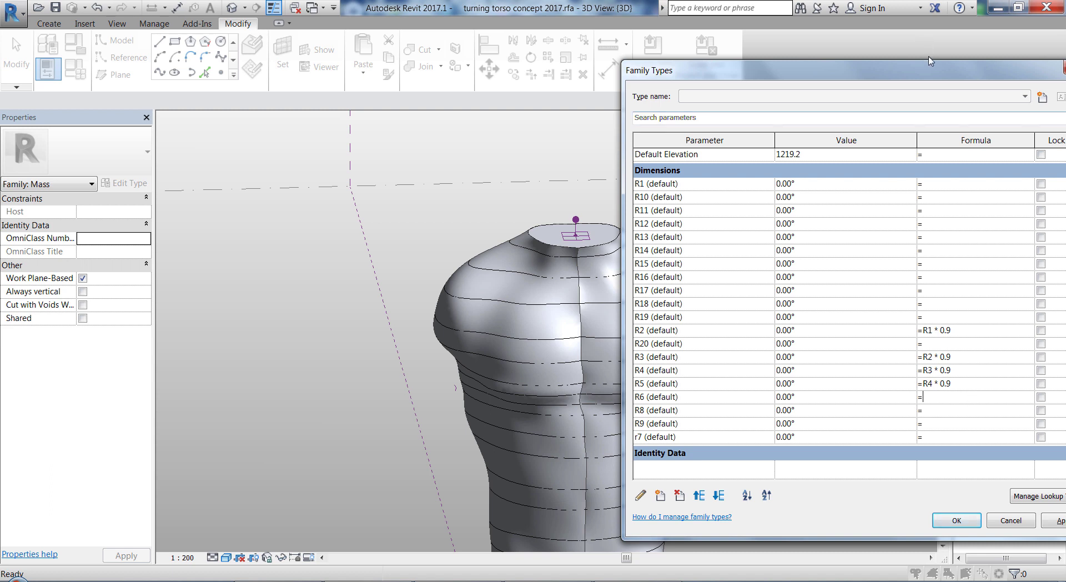
{"action": "left_click_drag", "start_coordinate": [932, 67], "coordinate": [816, 48]}
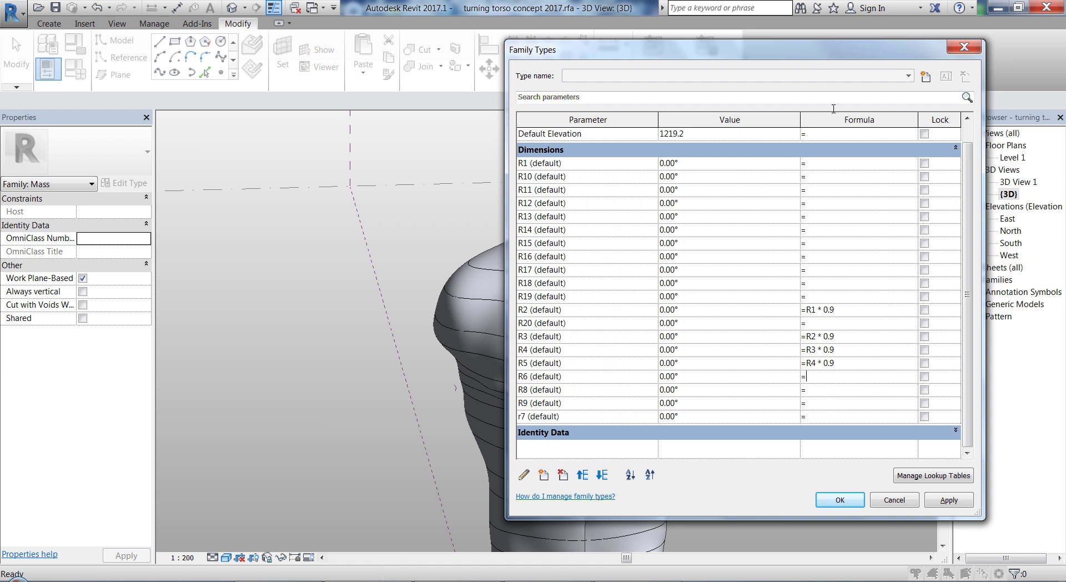
{"action": "left_click", "coordinate": [891, 371]}
{"action": "left_click", "coordinate": [525, 476]}
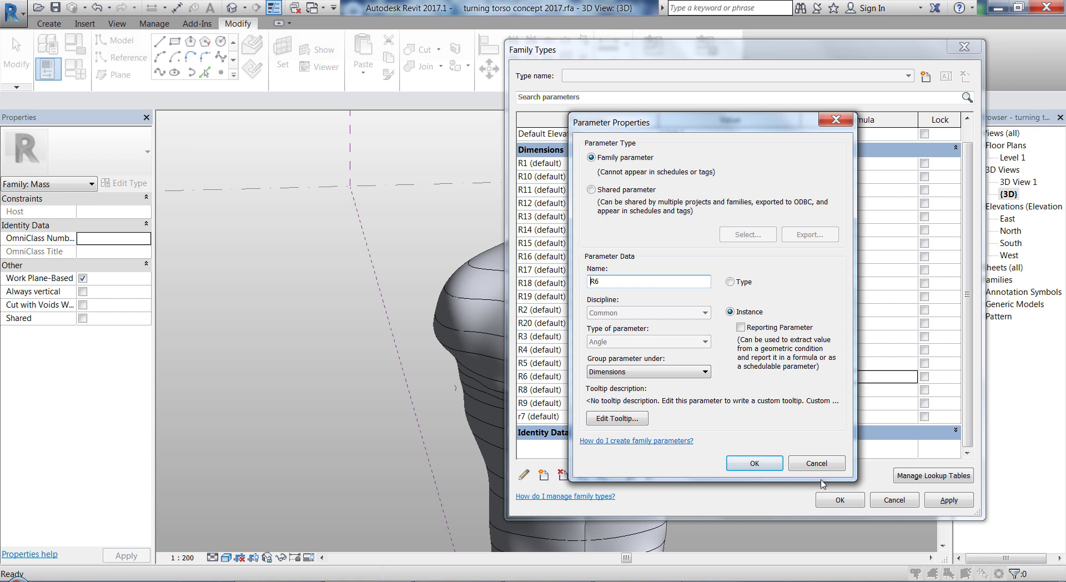
{"action": "left_click", "coordinate": [816, 463]}
Add an instance family parameter named Ratio with discipline Common and type Number
{"action": "left_click", "coordinate": [543, 475]}
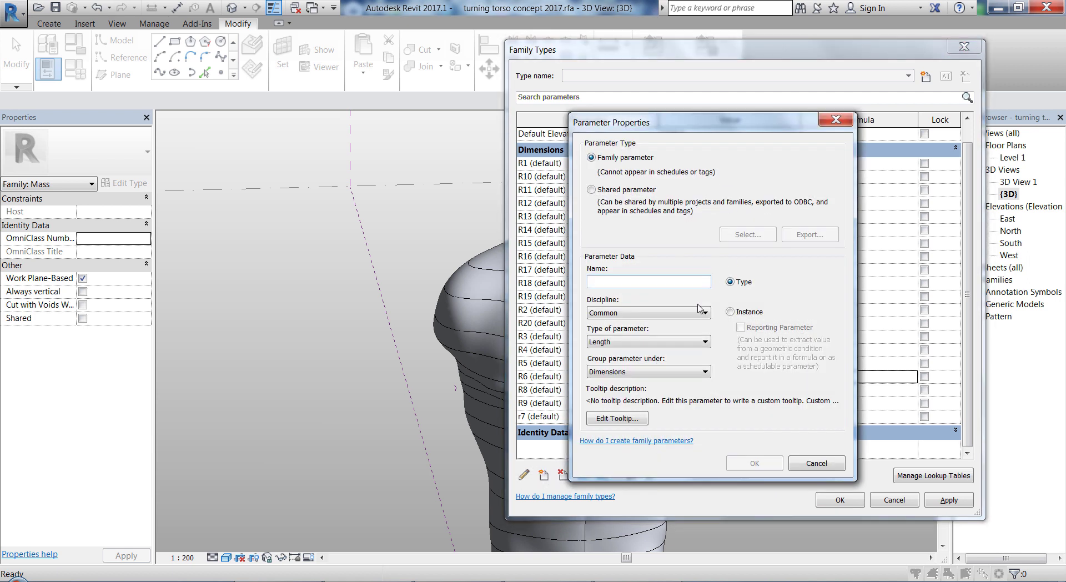
{"action": "left_click", "coordinate": [666, 314]}
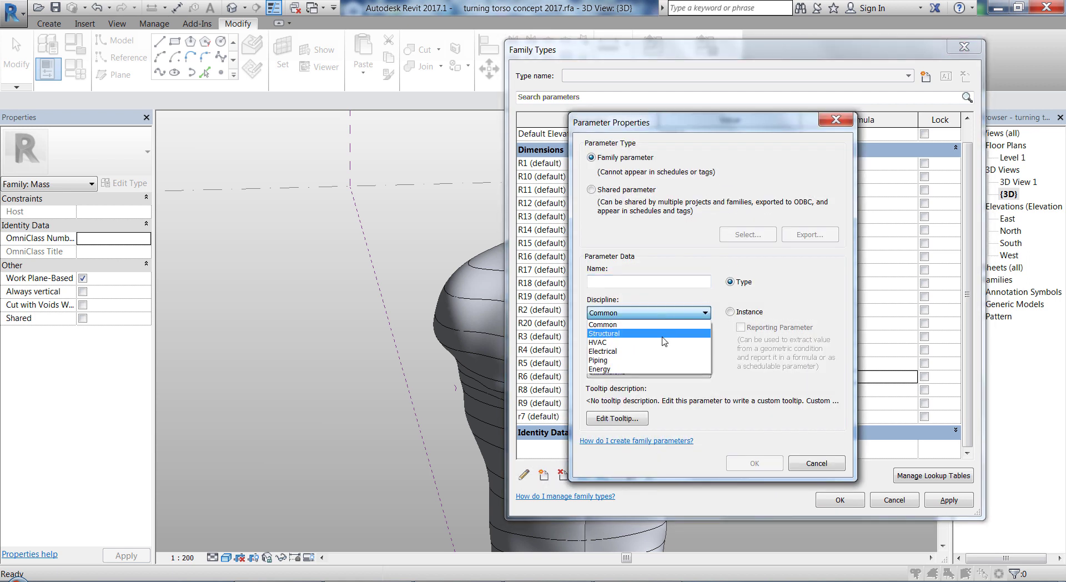
{"action": "left_click", "coordinate": [636, 325]}
{"action": "left_click", "coordinate": [639, 346]}
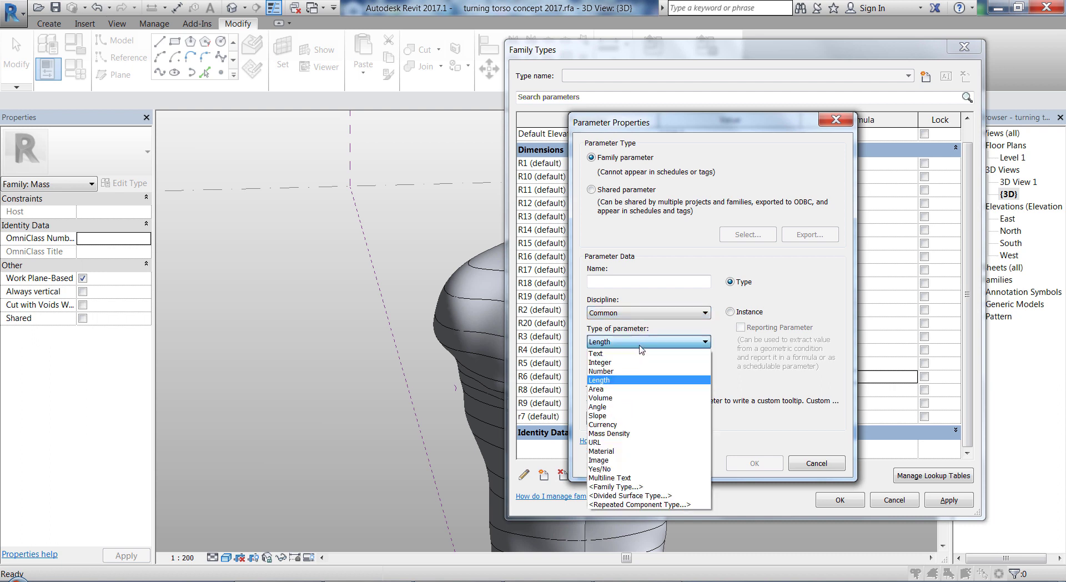
{"action": "left_click", "coordinate": [628, 372]}
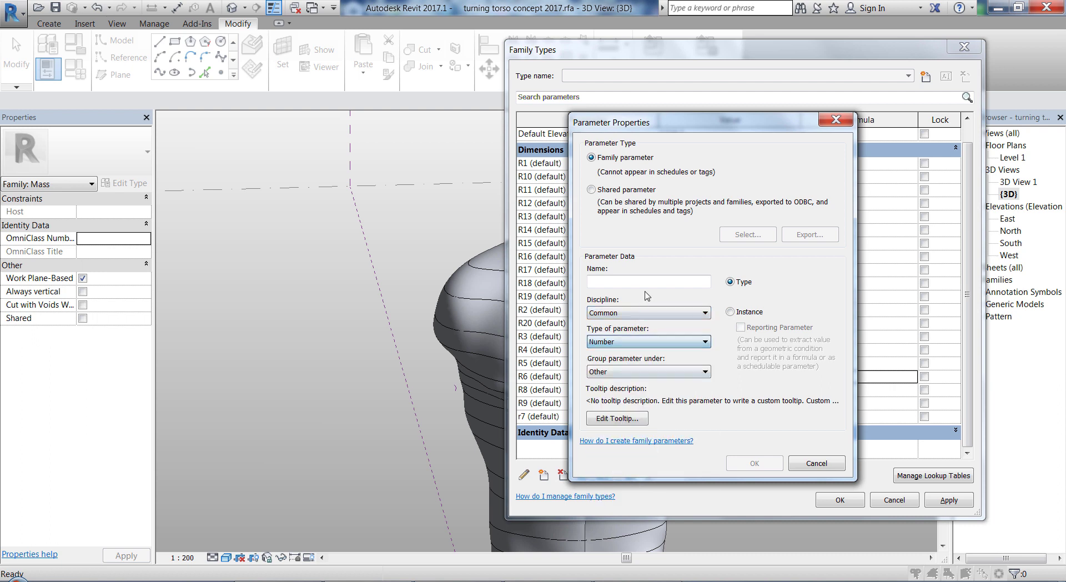
{"action": "left_click", "coordinate": [646, 282]}
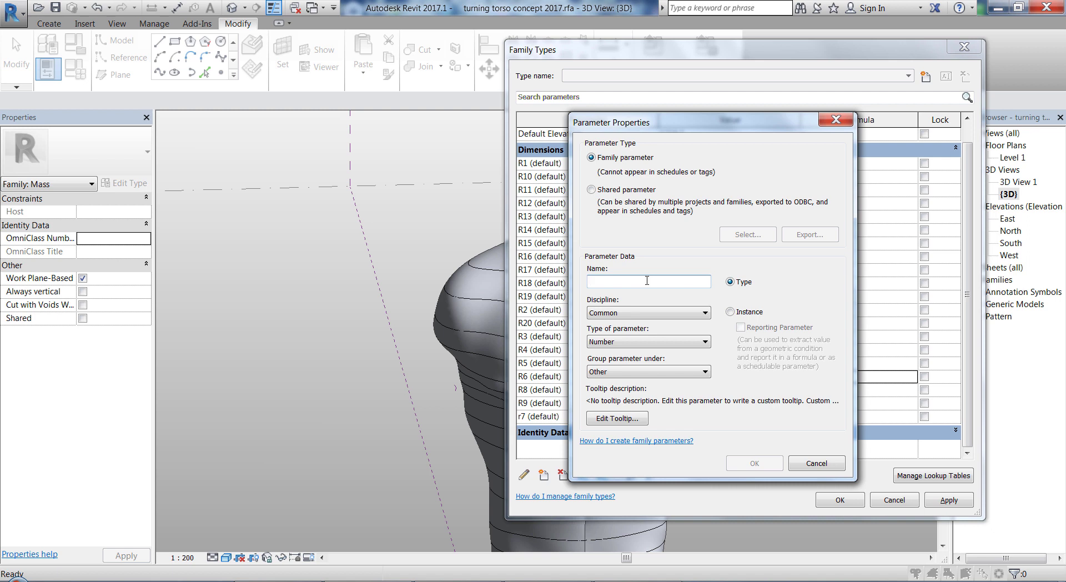
{"action": "type", "text": "rATI"}
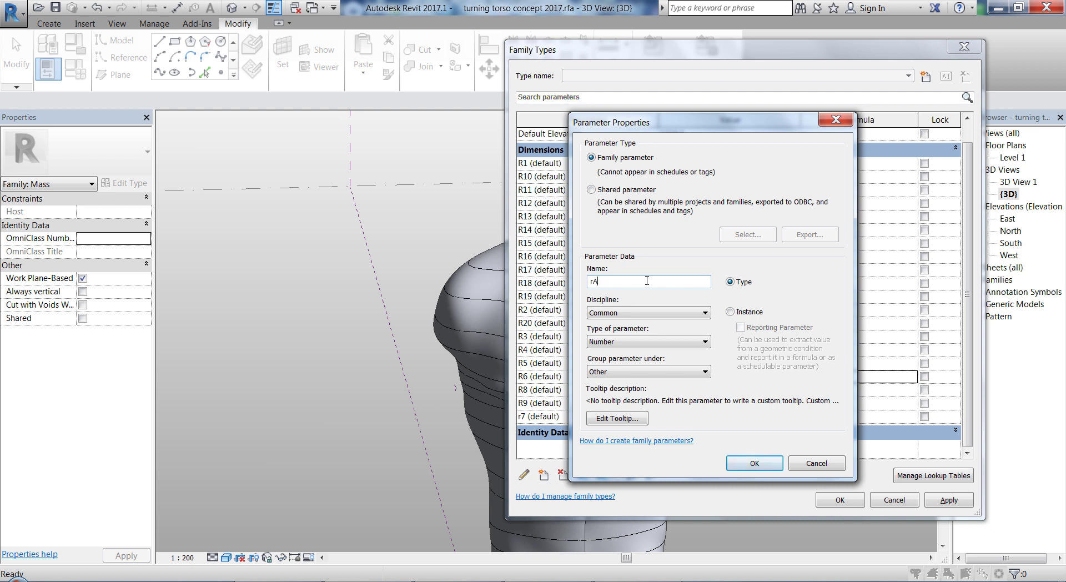
{"action": "key", "text": "BackSpace"}
{"action": "key", "text": "BackSpace"}
{"action": "type", "text": "Rat"}
{"action": "left_click", "coordinate": [742, 312]}
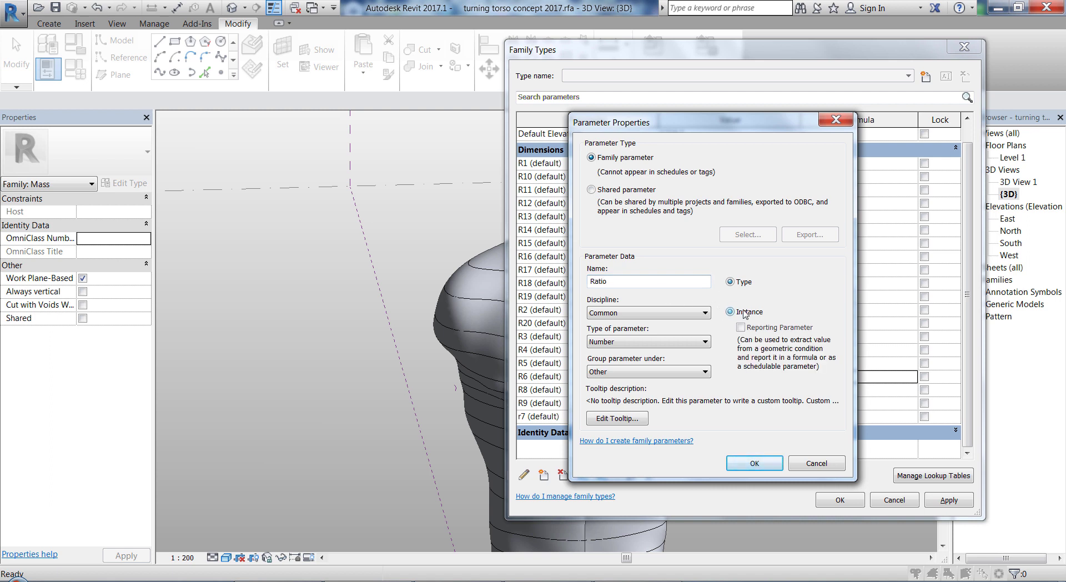
{"action": "left_click", "coordinate": [753, 462]}
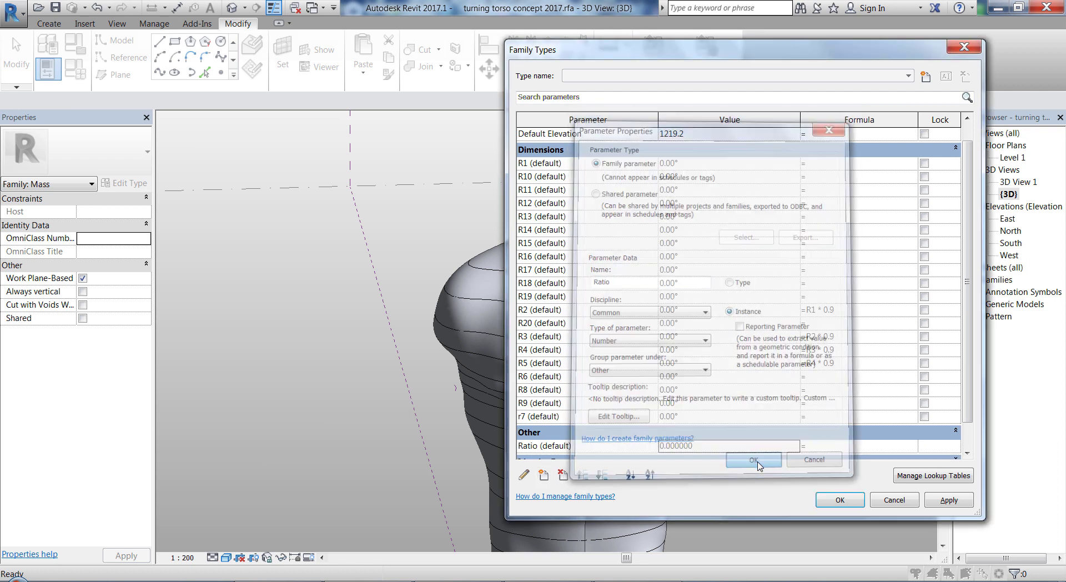
Set the value of the Ratio parameter to 0.9
{"action": "left_click", "coordinate": [763, 448]}
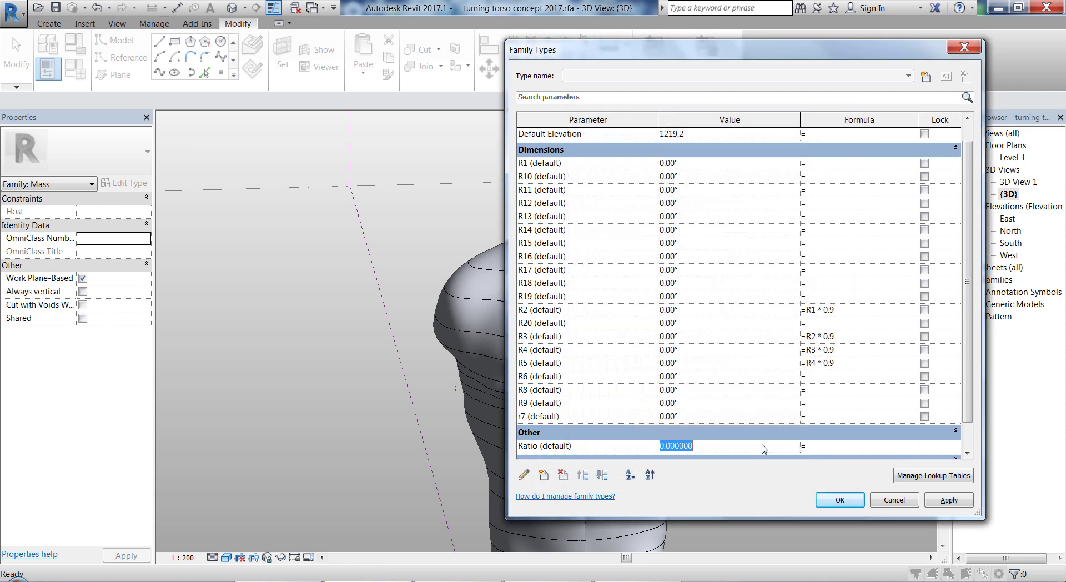
{"action": "type", "text": "0.9"}
{"action": "left_click", "coordinate": [837, 448]}
{"action": "left_click", "coordinate": [543, 449]}
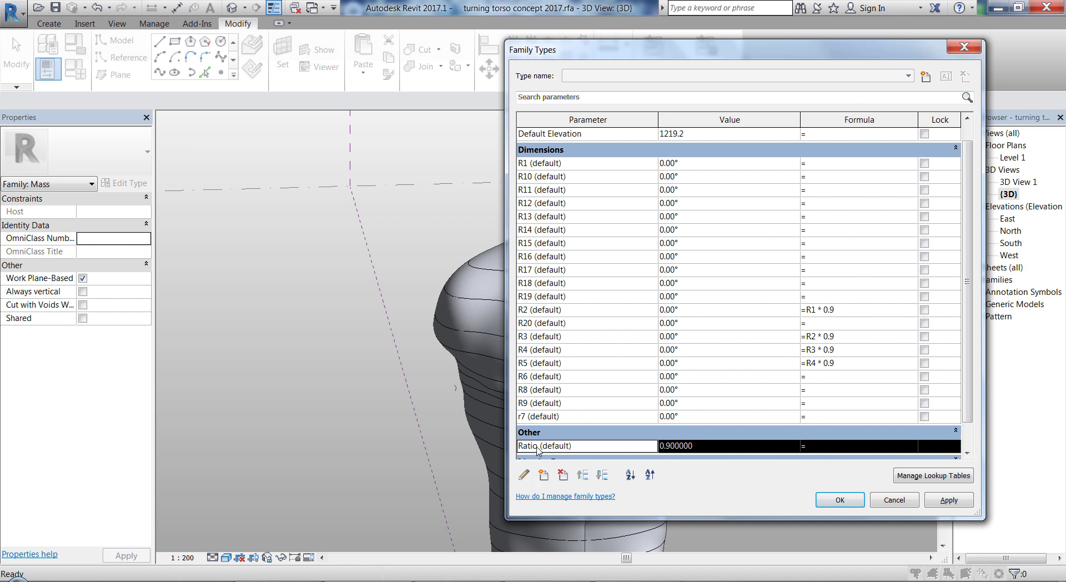
Change the R2 formula to R1 * Ratio
{"action": "left_click", "coordinate": [870, 311]}
{"action": "left_click", "coordinate": [843, 308]}
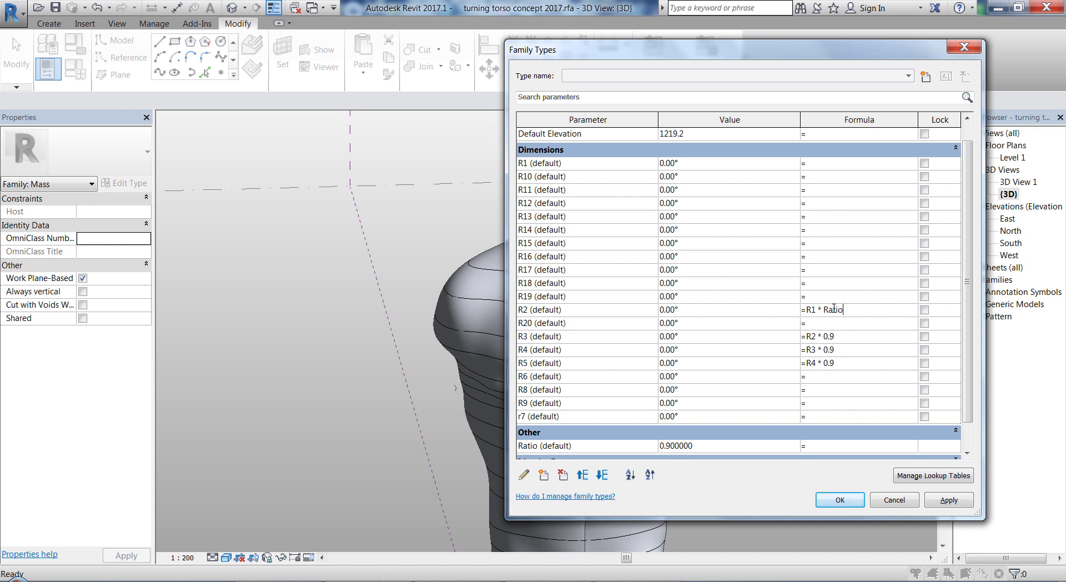
{"action": "left_click", "coordinate": [849, 336]}
{"action": "left_click", "coordinate": [850, 310]}
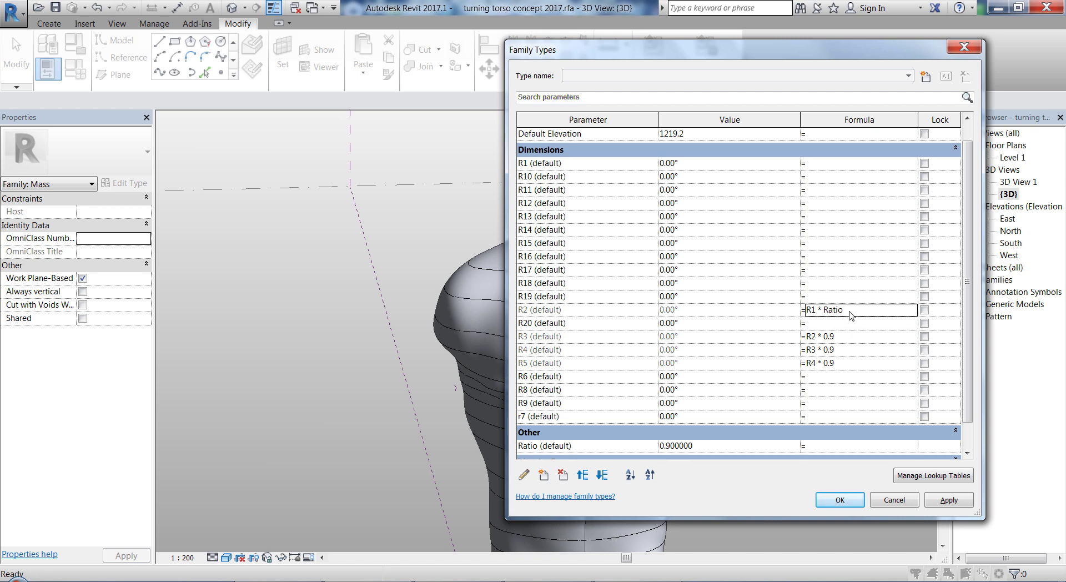
{"action": "left_click", "coordinate": [847, 327]}
{"action": "left_click", "coordinate": [844, 311]}
{"action": "left_click", "coordinate": [827, 309]}
{"action": "double_click", "coordinate": [824, 309]}
Replace 0.9 with Ratio in the formulas of R3, R4 and R5
{"action": "left_click", "coordinate": [844, 339]}
{"action": "left_click", "coordinate": [846, 339]}
{"action": "type", "text": "Ratio"}
{"action": "left_click", "coordinate": [844, 350]}
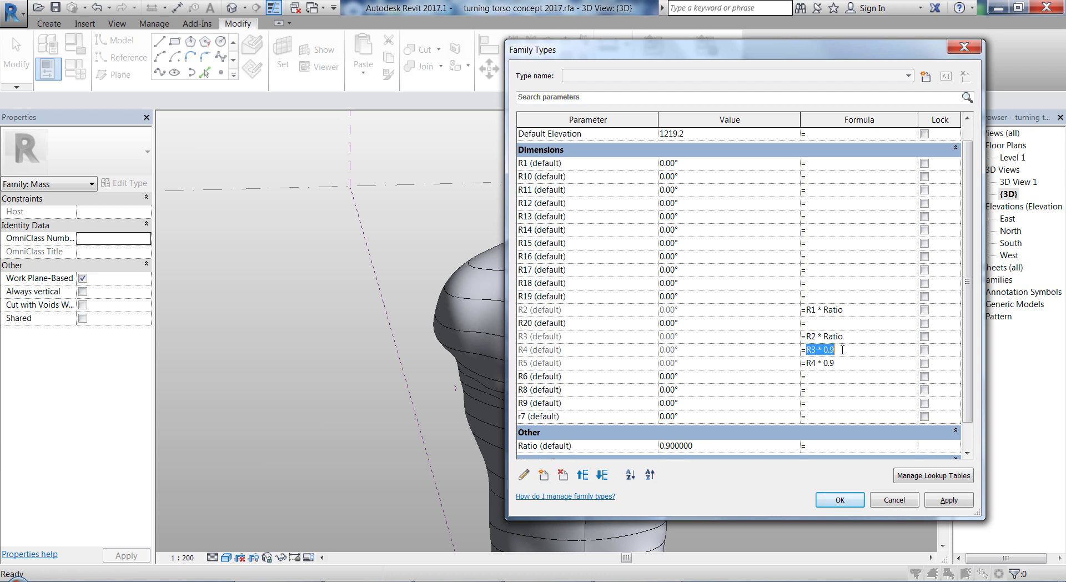
{"action": "left_click", "coordinate": [842, 350]}
{"action": "type", "text": "Ratio"}
{"action": "left_click", "coordinate": [846, 363]}
{"action": "left_click", "coordinate": [846, 363]}
Set the R6 formula to R5 * Ratio, r7 to R6 * Ratio and R8 to r7 * Ratio
{"action": "left_click", "coordinate": [858, 364]}
{"action": "key", "text": "ctrl+c"}
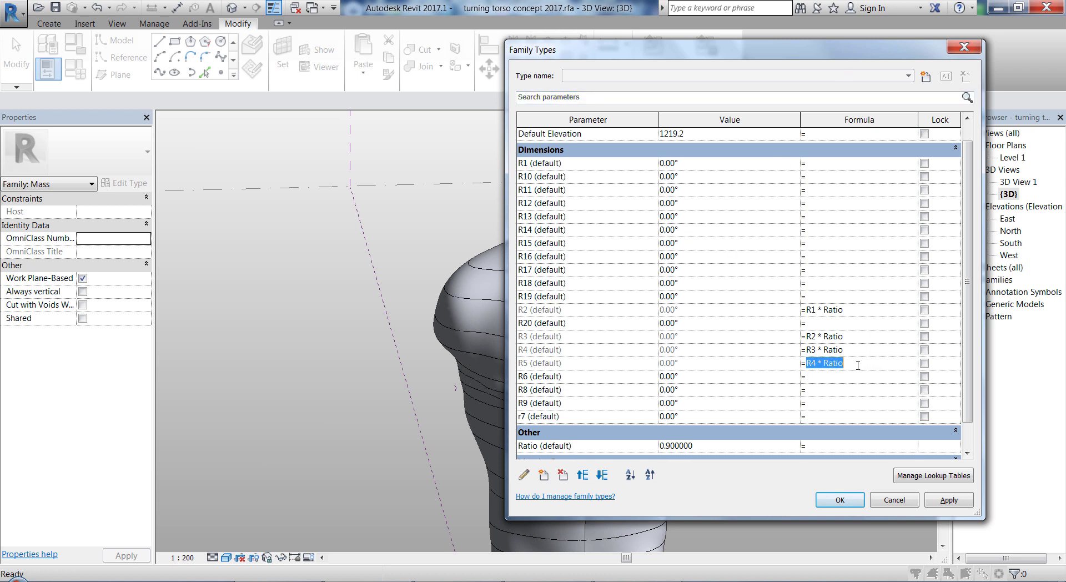
{"action": "left_click", "coordinate": [846, 377]}
{"action": "key", "text": "ctrl+v"}
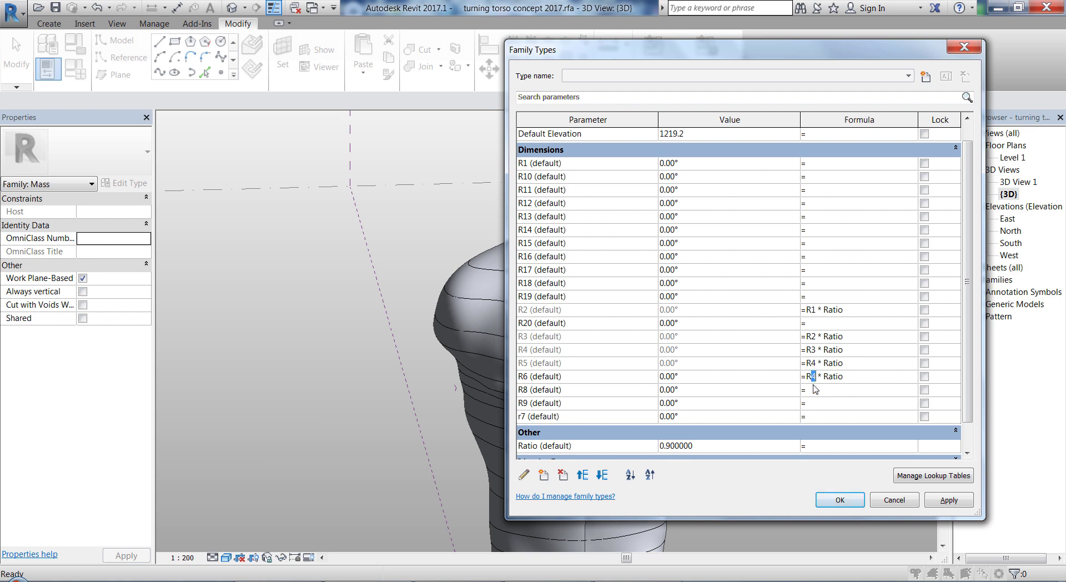
{"action": "left_click", "coordinate": [849, 391]}
{"action": "left_click", "coordinate": [847, 417]}
{"action": "key", "text": "ctrl+v"}
{"action": "type", "text": "6"}
{"action": "left_click", "coordinate": [833, 390]}
{"action": "key", "text": "ctrl+v"}
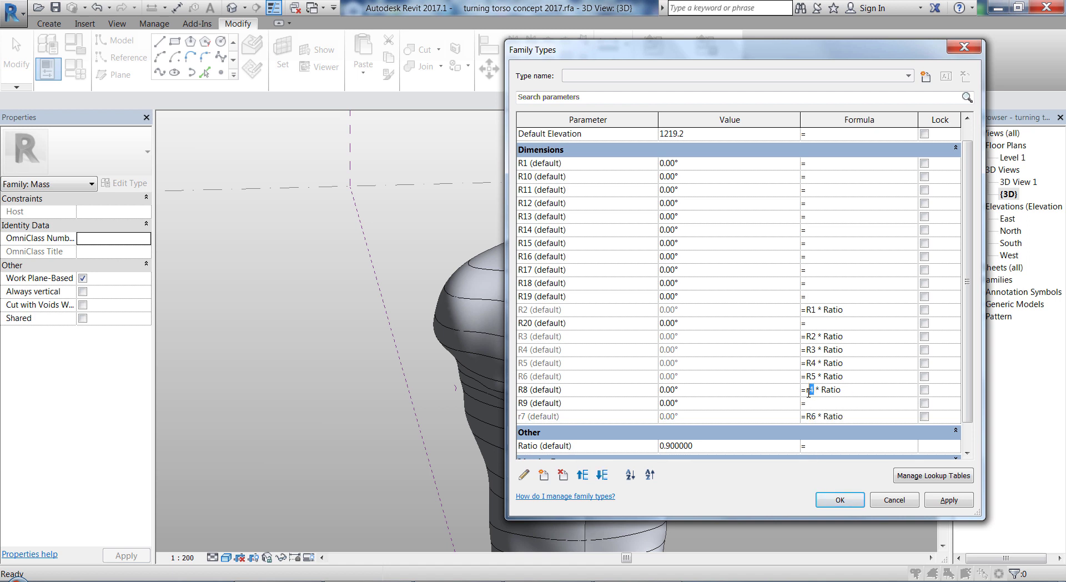
{"action": "type", "text": "r7"}
Set the formulas of R9 through R20 to the preceding numbered R parameter times Ratio and apply the family types
{"action": "left_click", "coordinate": [832, 404]}
{"action": "key", "text": "ctrl+v"}
{"action": "type", "text": "3"}
{"action": "left_click", "coordinate": [821, 243]}
{"action": "key", "text": "ctrl+v"}
{"action": "type", "text": "14"}
{"action": "left_click", "coordinate": [820, 284]}
{"action": "key", "text": "ctrl+v"}
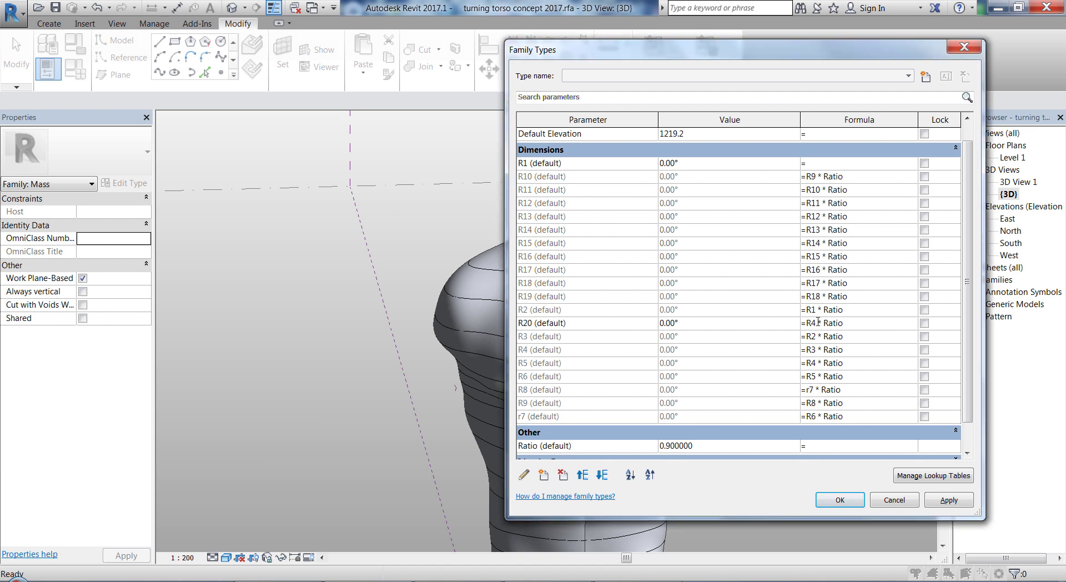
{"action": "key", "text": "BackSpace"}
{"action": "type", "text": "19"}
{"action": "left_click", "coordinate": [945, 501]}
{"action": "left_click", "coordinate": [847, 501]}
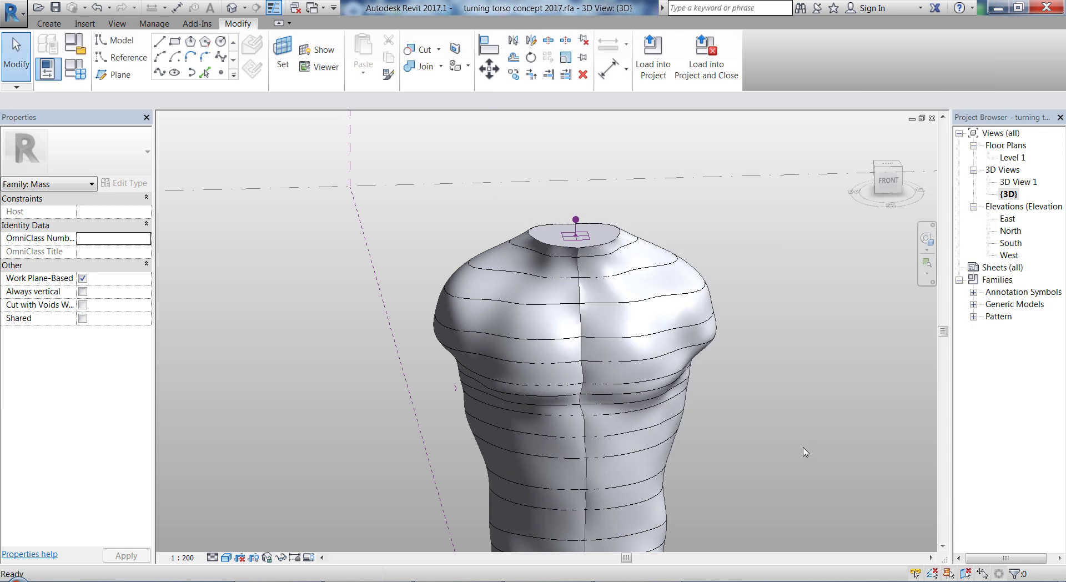
Reopen the family types, set R1 to 15° and apply it to twist the torso
{"action": "left_click", "coordinate": [75, 68]}
{"action": "left_click_drag", "start_coordinate": [798, 49], "coordinate": [283, 65]}
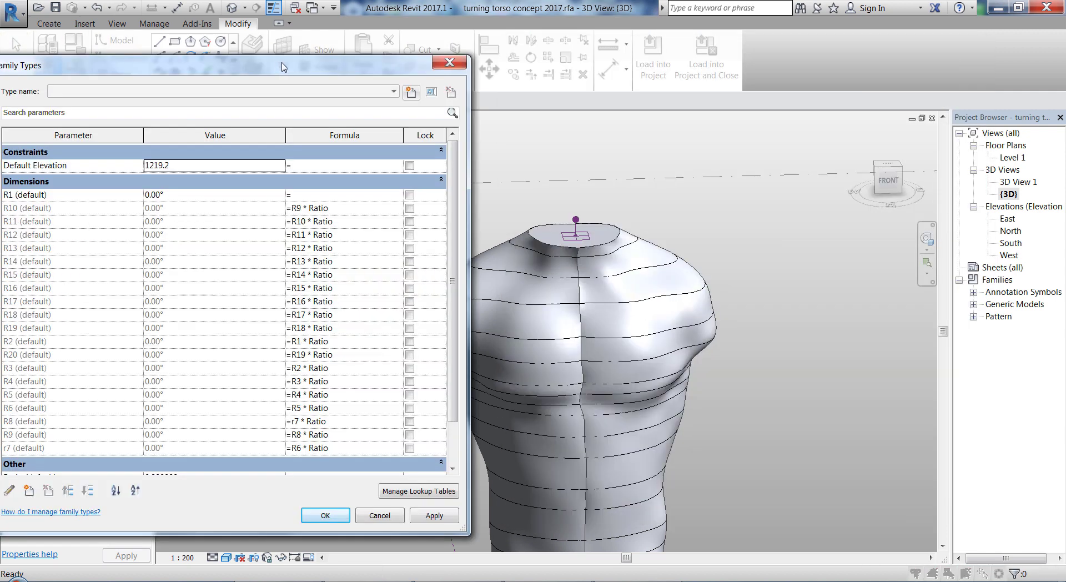
{"action": "left_click", "coordinate": [225, 196]}
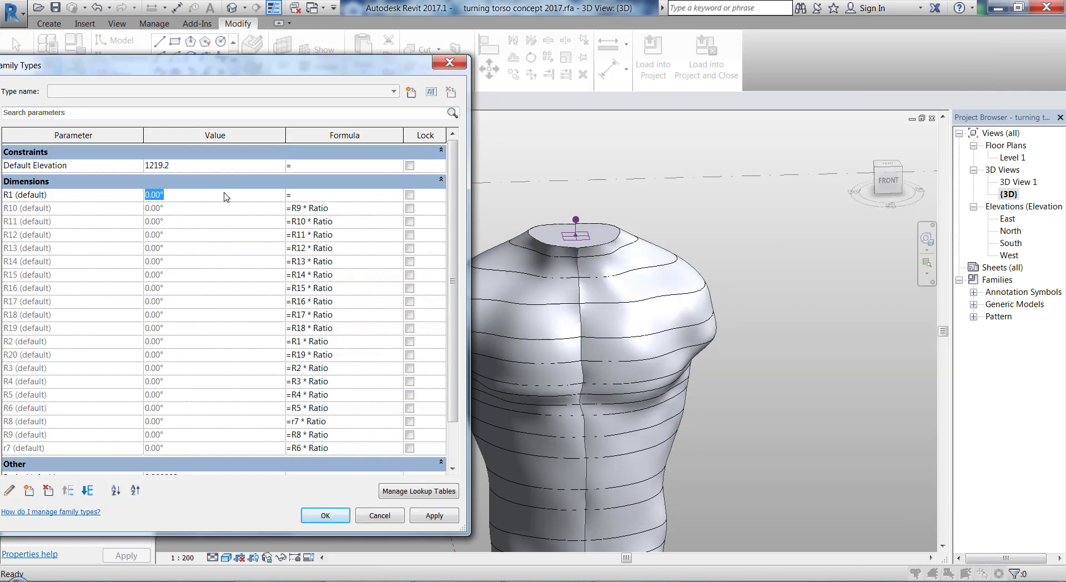
{"action": "type", "text": "15"}
{"action": "left_click", "coordinate": [443, 517]}
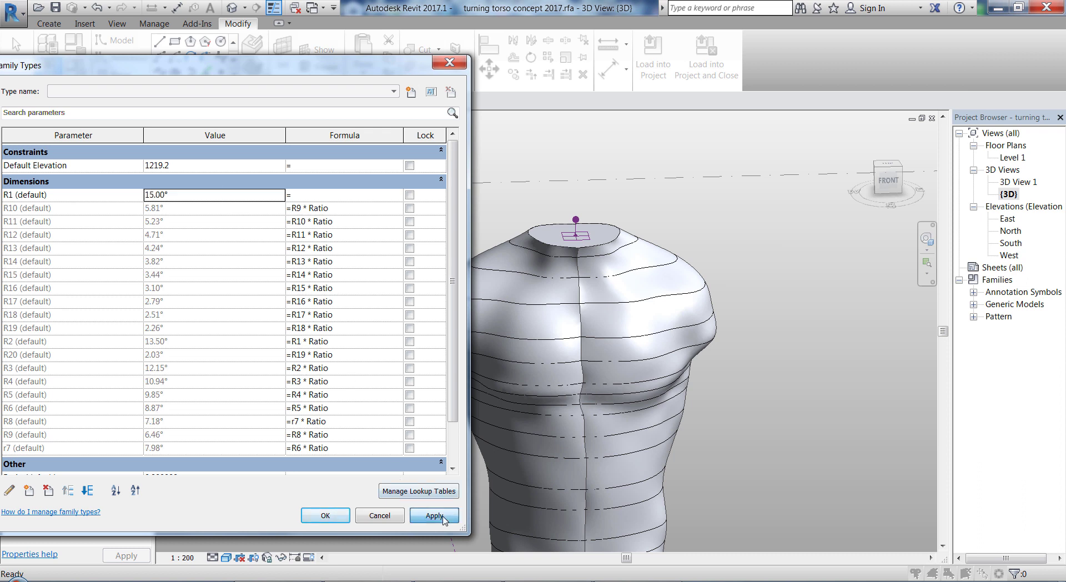
{"action": "left_click", "coordinate": [790, 342]}
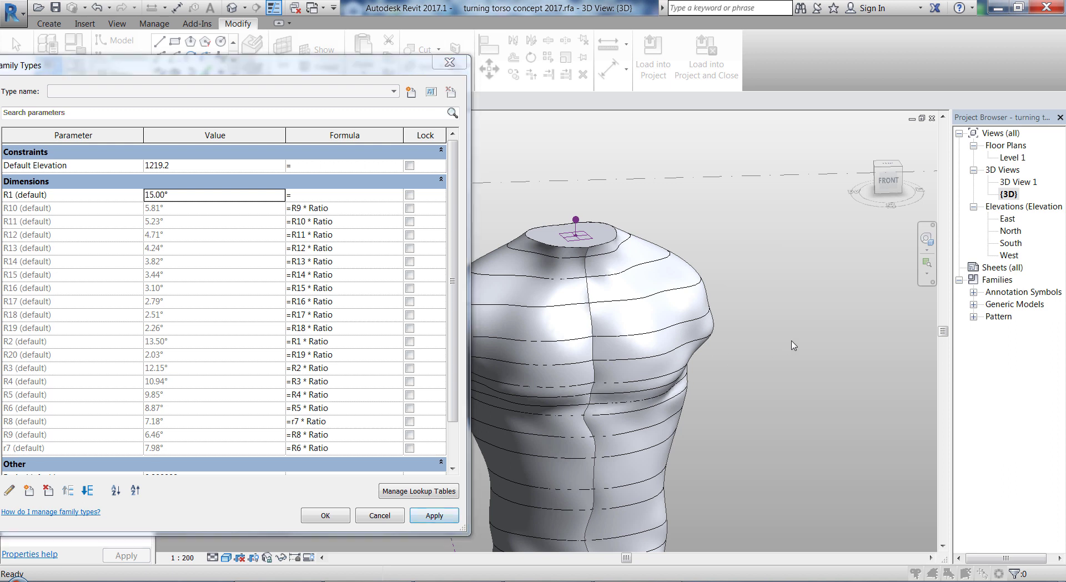
Confirm and close the family types, and turn on Preview Visibility for the 3D view
{"action": "left_click", "coordinate": [681, 288]}
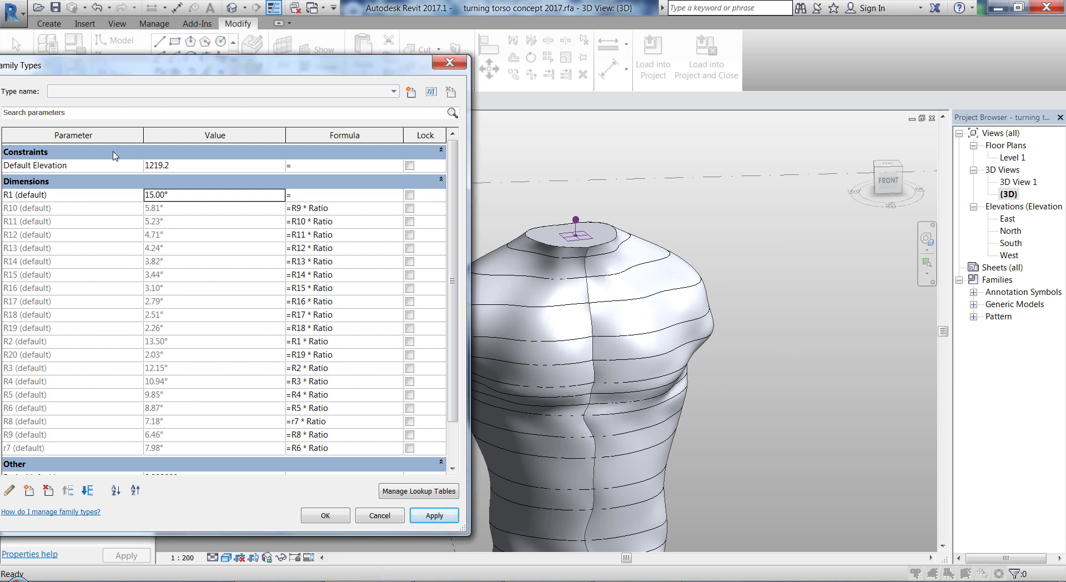
{"action": "left_click_drag", "start_coordinate": [449, 360], "coordinate": [452, 420]}
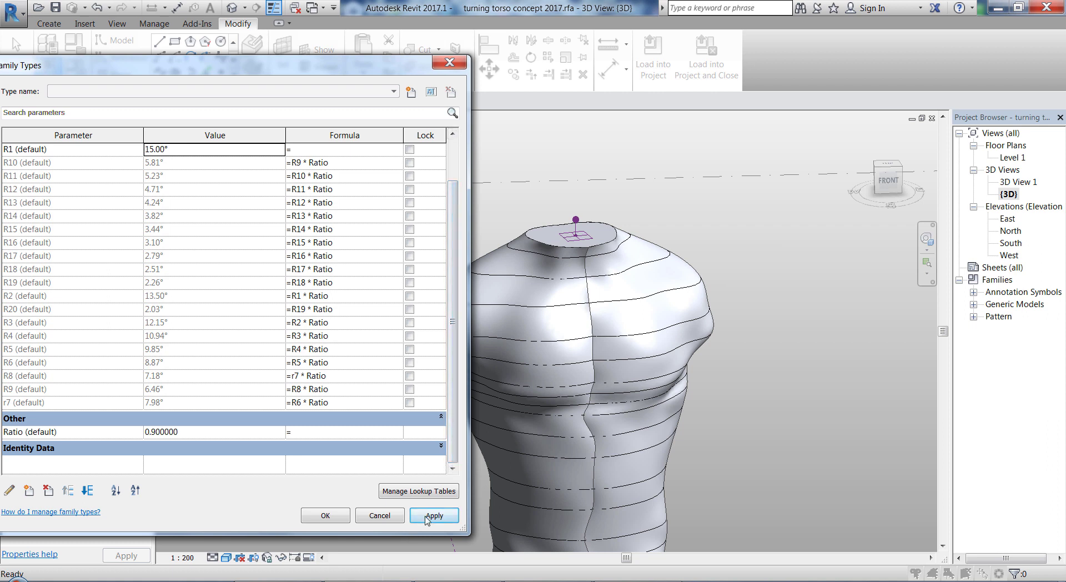
{"action": "left_click", "coordinate": [328, 515]}
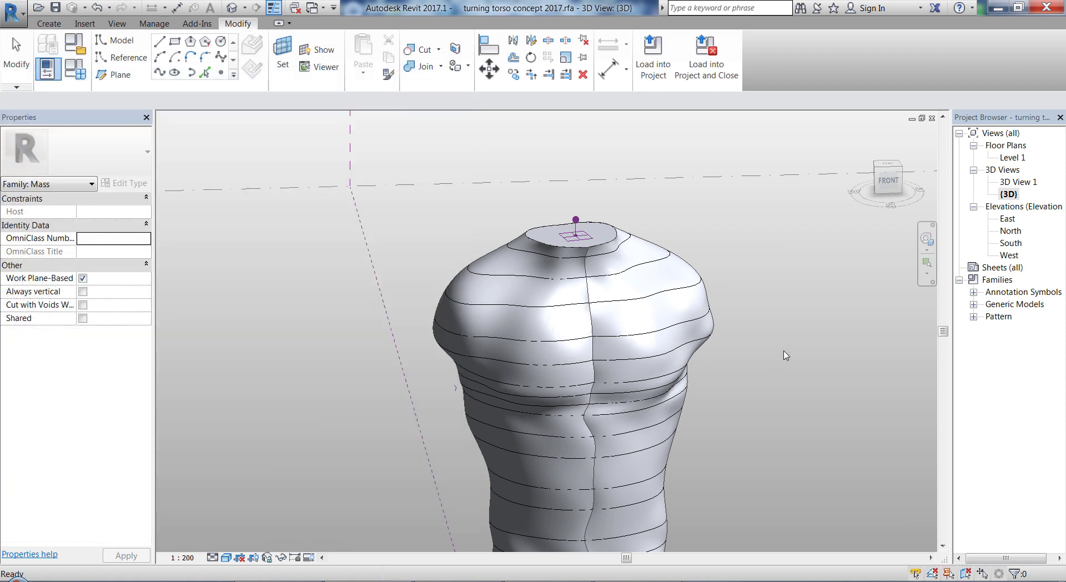
{"action": "scroll", "coordinate": [785, 356], "scroll_direction": "down", "scroll_amount": 3}
{"action": "scroll", "coordinate": [759, 428], "scroll_direction": "up", "scroll_amount": 2}
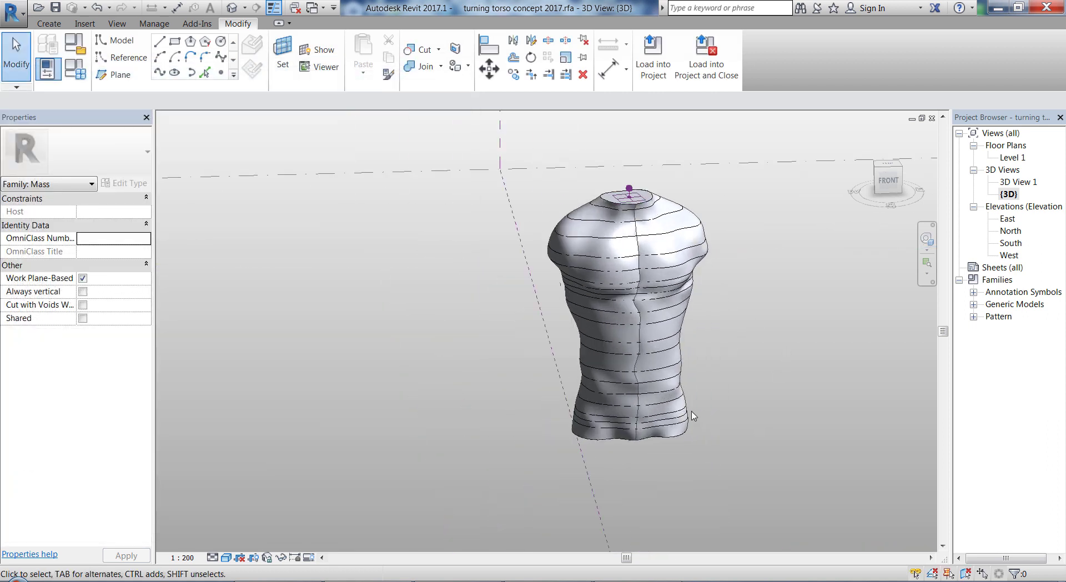
{"action": "scroll", "coordinate": [682, 240], "scroll_direction": "up", "scroll_amount": 1}
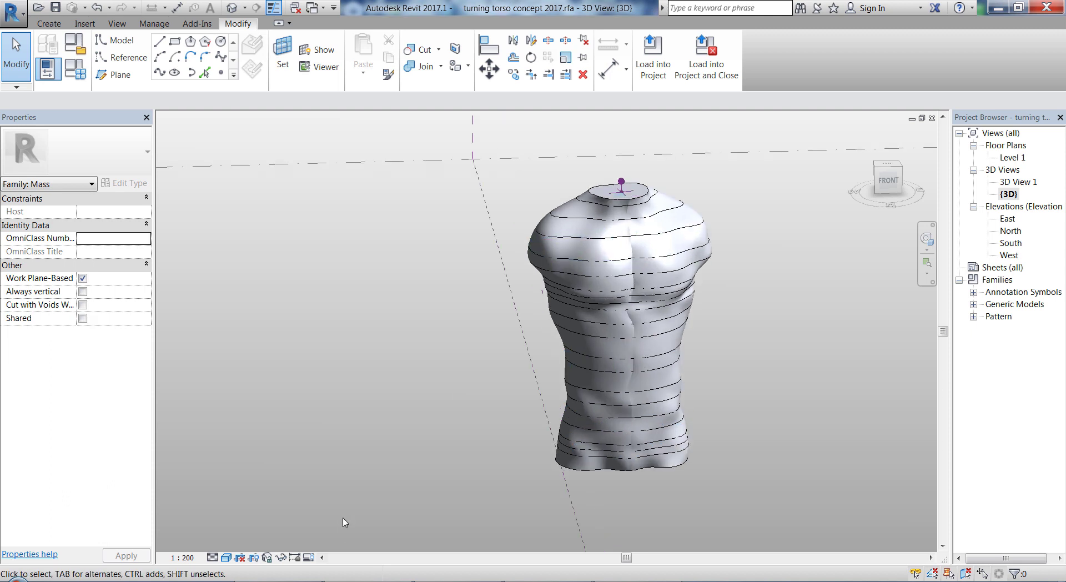
{"action": "left_click", "coordinate": [309, 557]}
{"action": "left_click", "coordinate": [355, 543]}
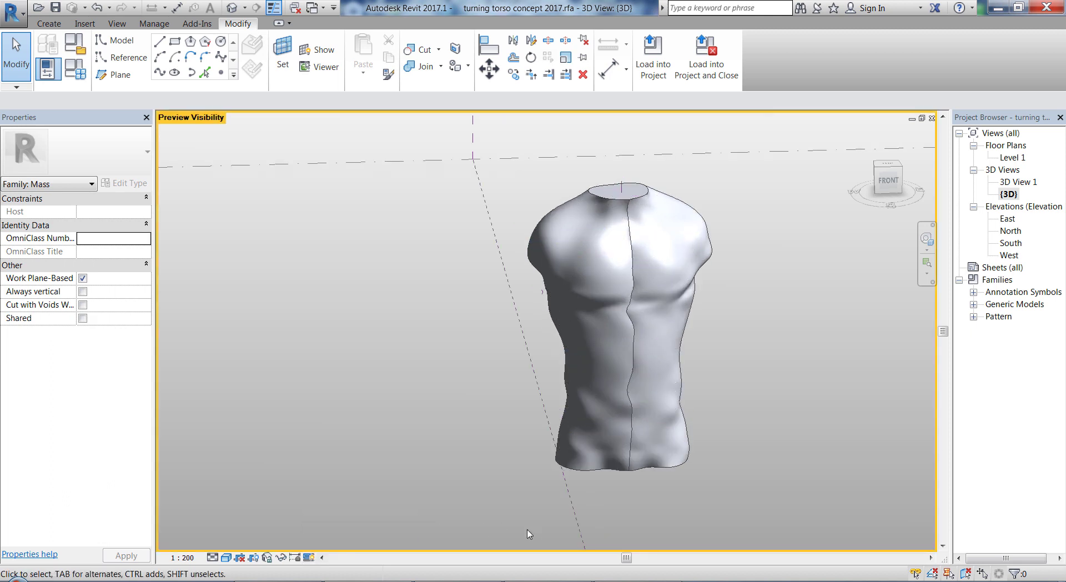
Reopen the family types, set R1 to 30° and apply it to the torso
{"action": "left_click", "coordinate": [75, 69]}
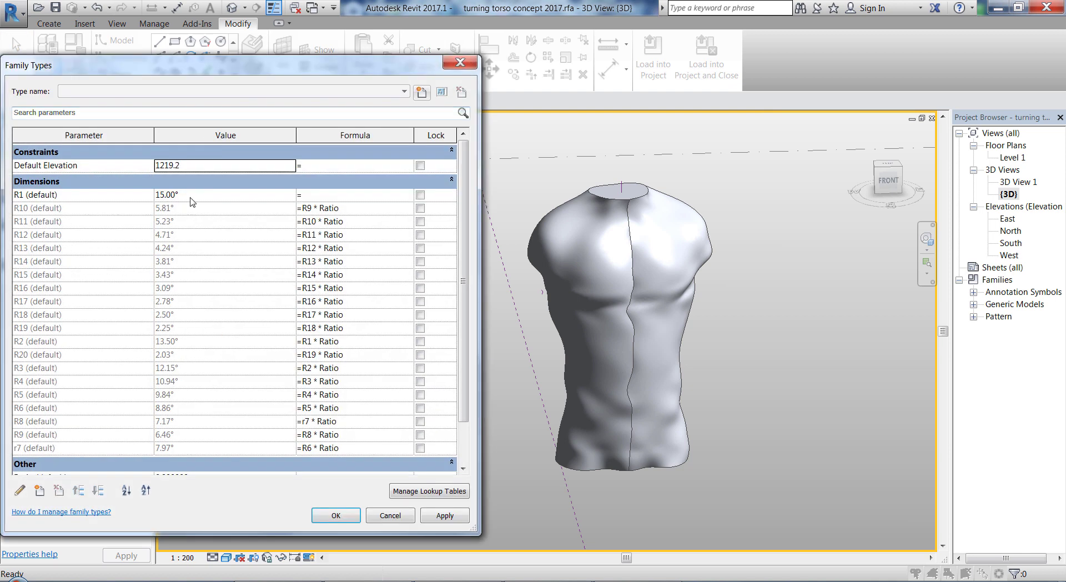
{"action": "left_click", "coordinate": [195, 199]}
{"action": "type", "text": "30"}
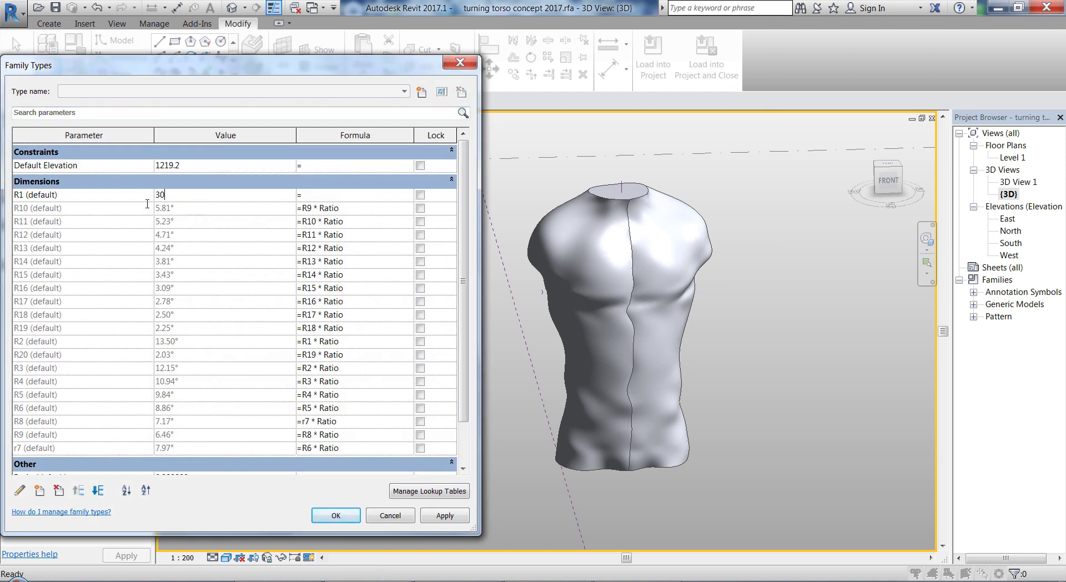
{"action": "left_click", "coordinate": [438, 521]}
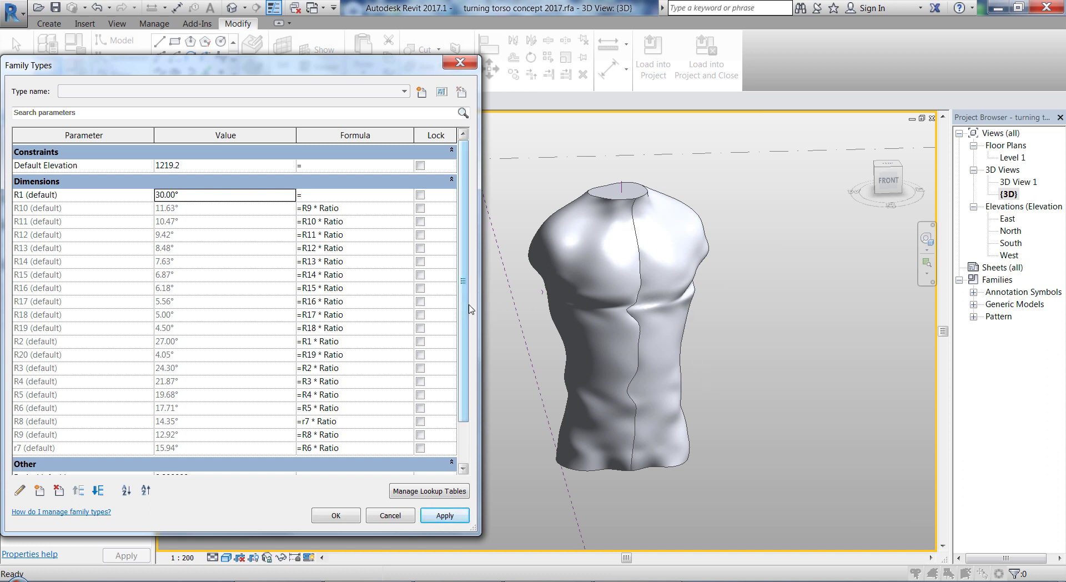
Set R1 to 45°, apply it and close the family types
{"action": "scroll", "coordinate": [465, 368], "scroll_direction": "down", "scroll_amount": 2}
{"action": "scroll", "coordinate": [462, 355], "scroll_direction": "up", "scroll_amount": 2}
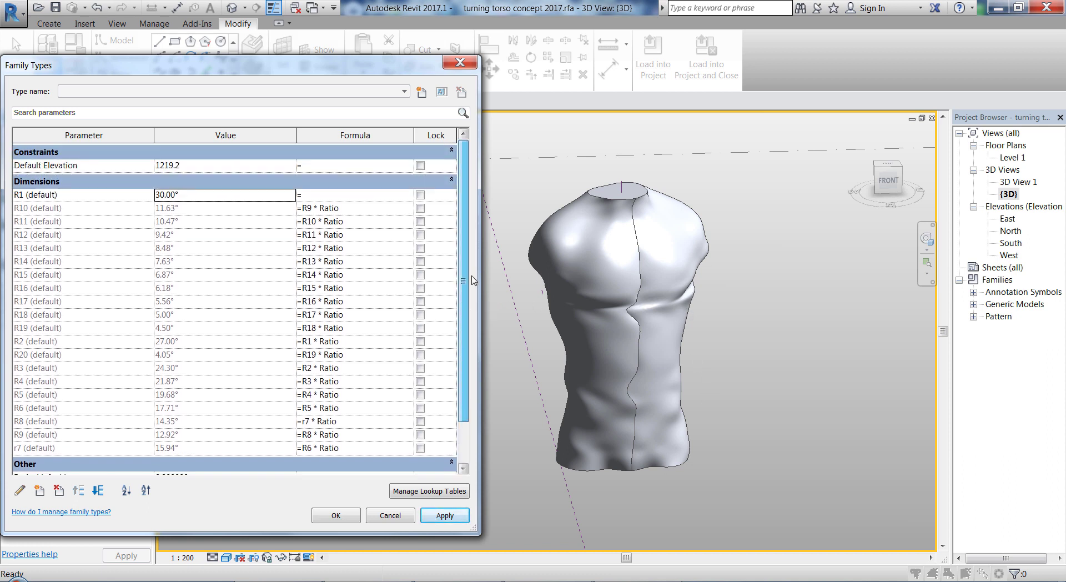
{"action": "scroll", "coordinate": [462, 356], "scroll_direction": "down", "scroll_amount": 2}
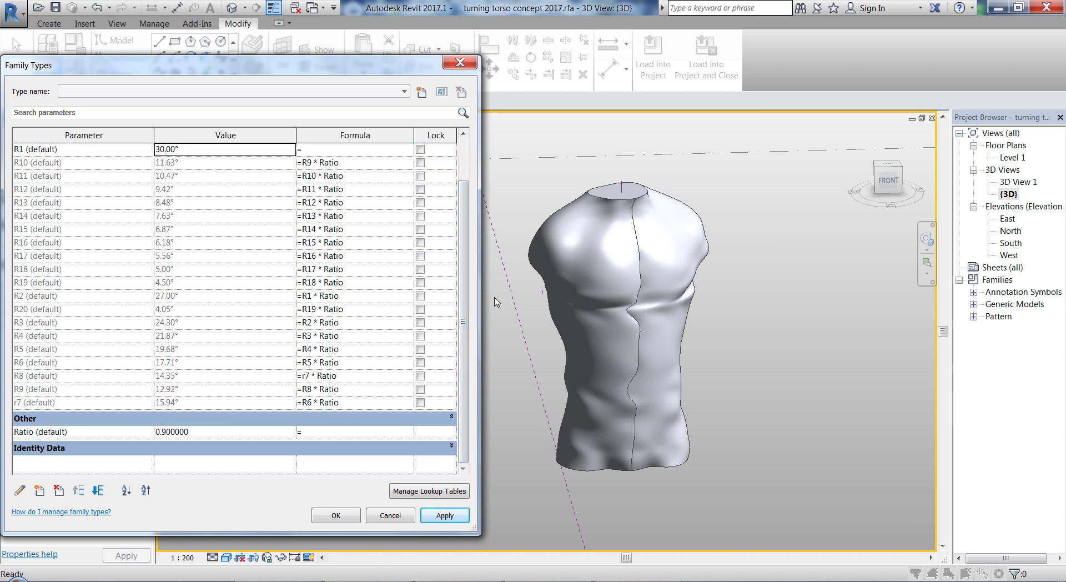
{"action": "left_click_drag", "start_coordinate": [466, 288], "coordinate": [462, 242]}
{"action": "left_click", "coordinate": [233, 197]}
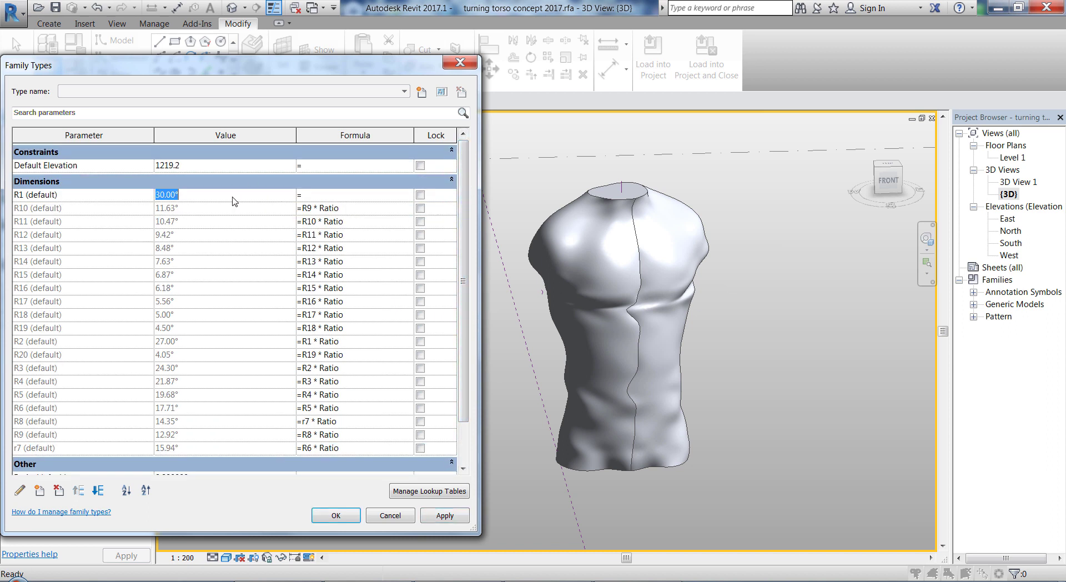
{"action": "type", "text": "45"}
{"action": "left_click", "coordinate": [427, 519]}
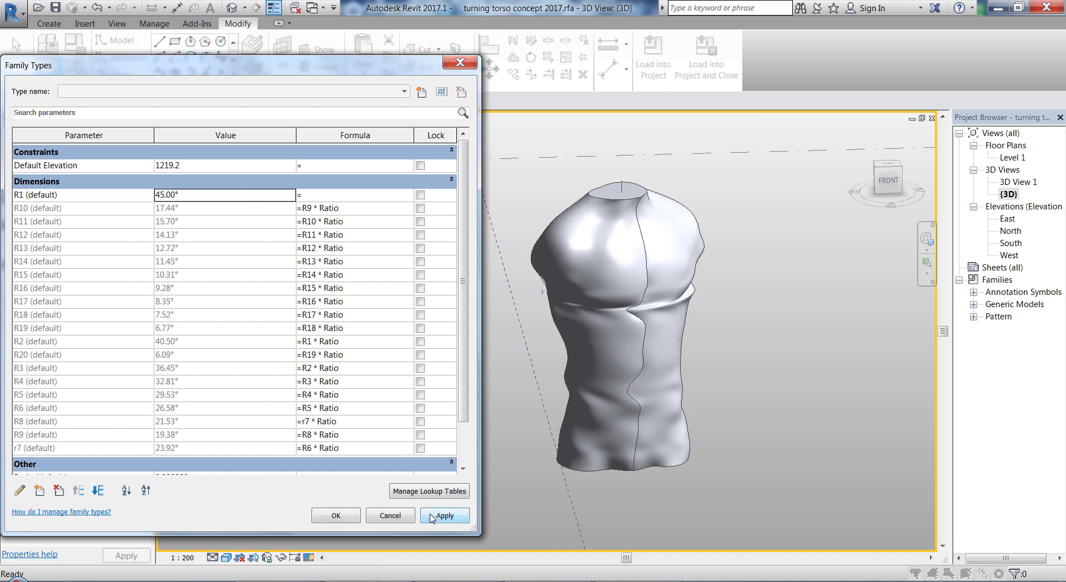
{"action": "left_click", "coordinate": [335, 517]}
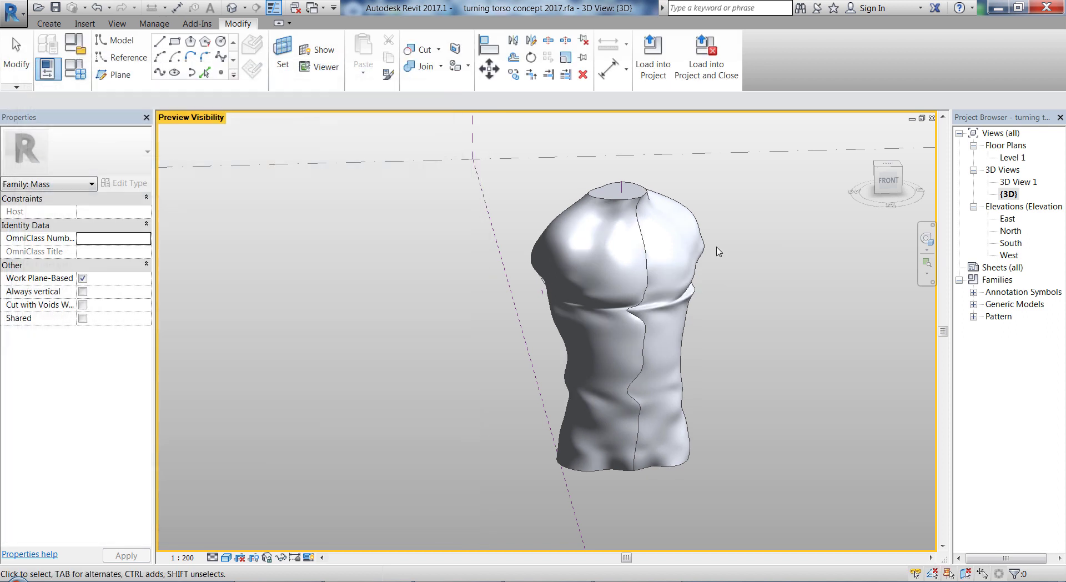
Inspect the crease below the chest up close and turn off Preview Visibility to show the profile lines
{"action": "middle_click_drag", "start_coordinate": [755, 329], "coordinate": [724, 304], "text": "shift"}
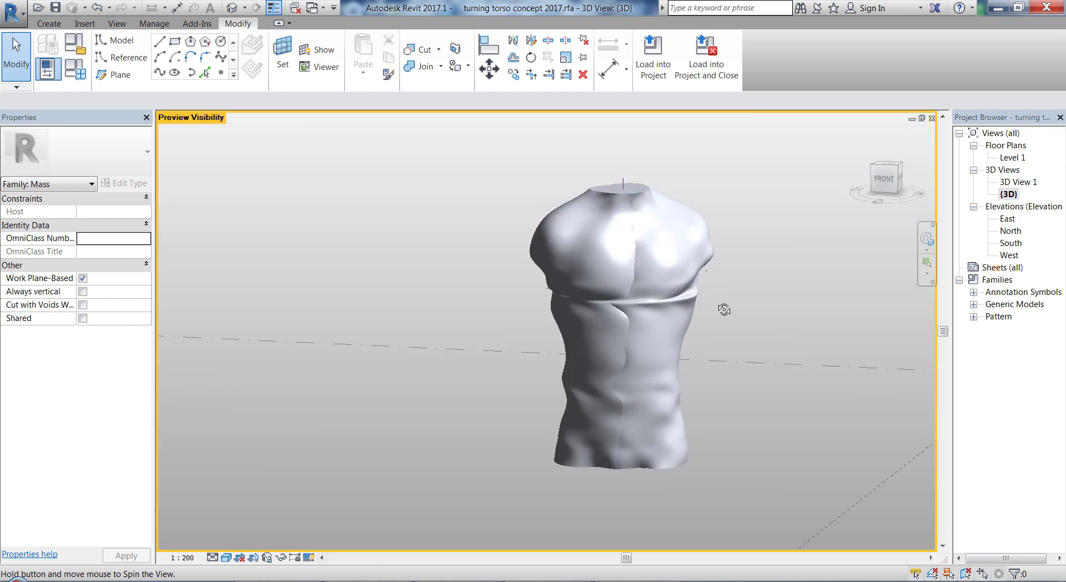
{"action": "scroll", "coordinate": [716, 304], "scroll_direction": "up", "scroll_amount": 5}
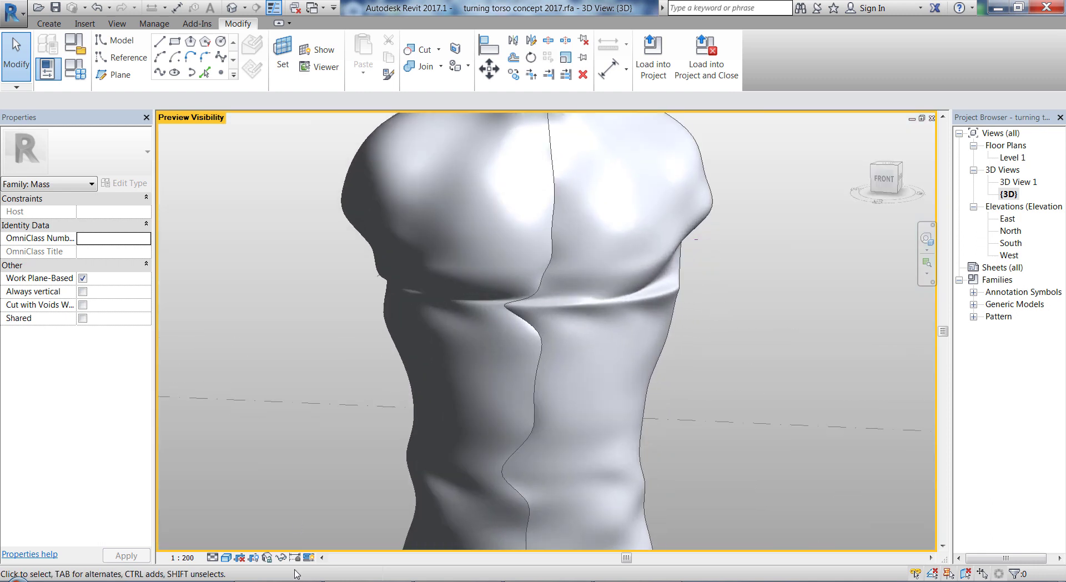
{"action": "left_click", "coordinate": [281, 557]}
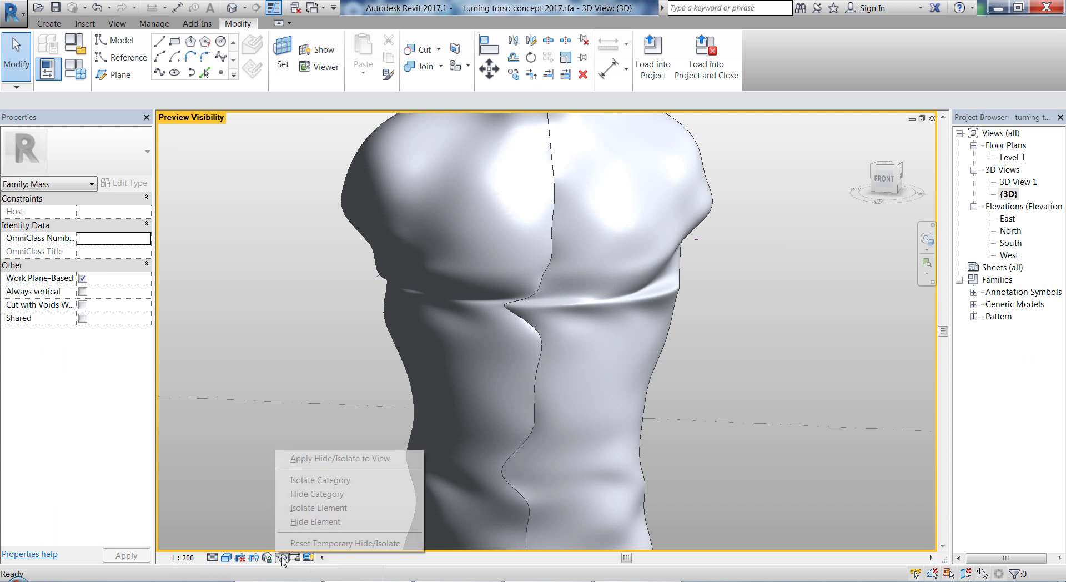
{"action": "left_click", "coordinate": [309, 558]}
{"action": "left_click", "coordinate": [333, 521]}
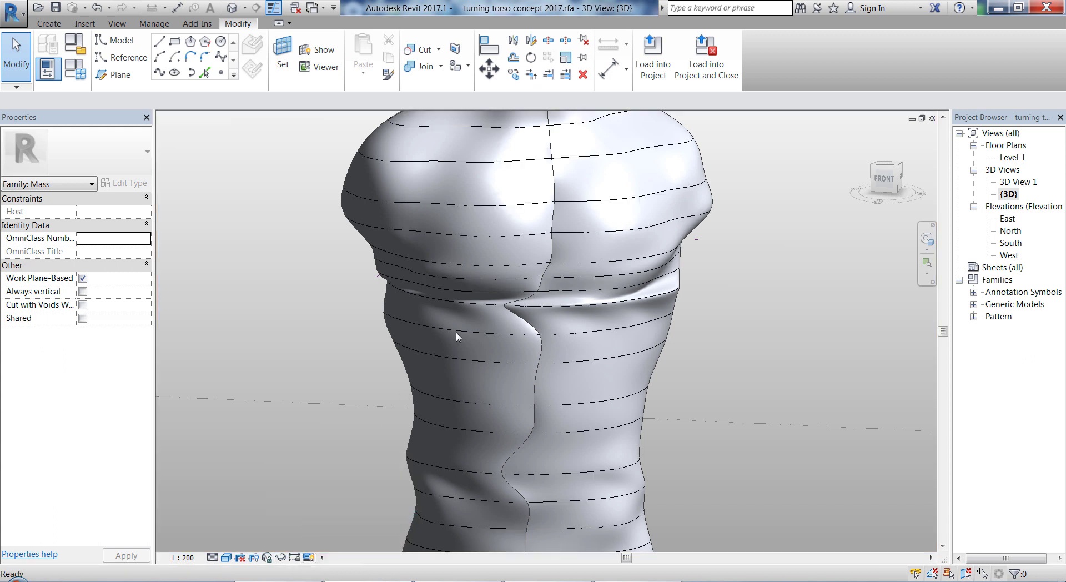
Select the 14 pt profile at the crease below the chest, view it from the side and switch to Wireframe display
{"action": "left_click", "coordinate": [548, 304]}
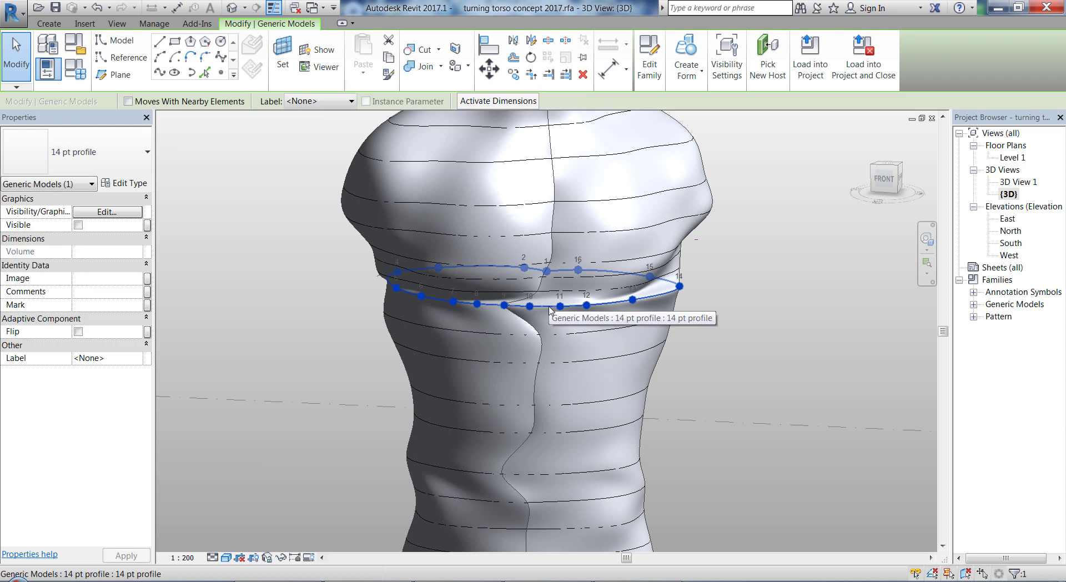
{"action": "middle_click_drag", "start_coordinate": [552, 307], "coordinate": [336, 446], "text": "shift"}
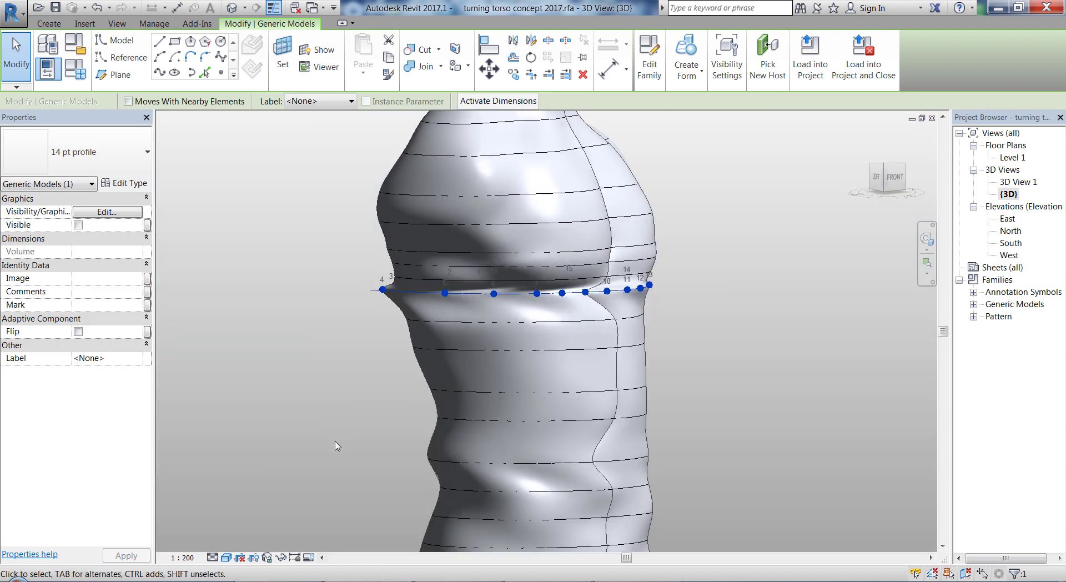
{"action": "left_click", "coordinate": [213, 557]}
{"action": "left_click", "coordinate": [229, 559]}
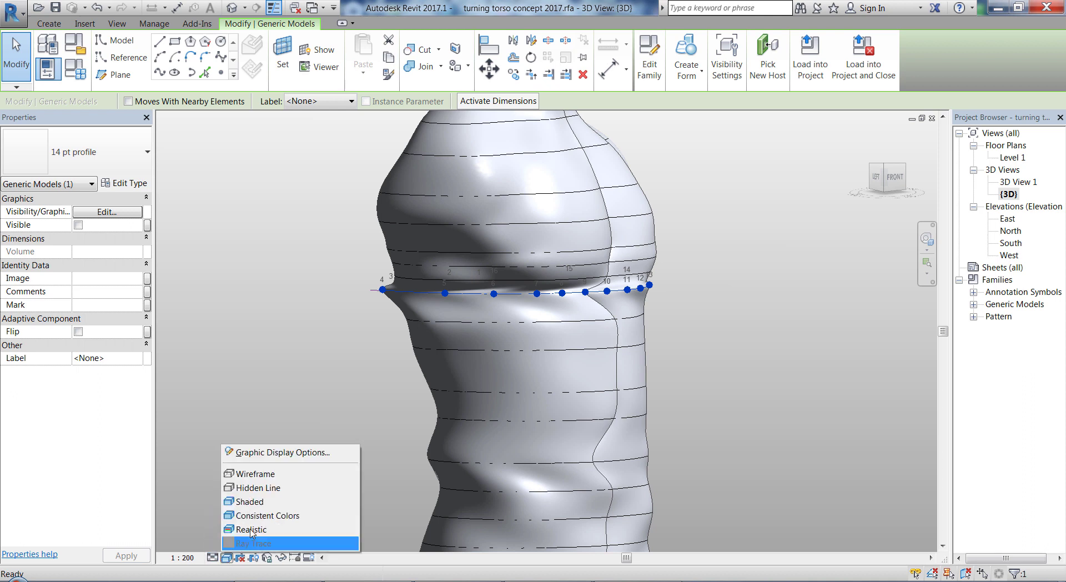
{"action": "left_click", "coordinate": [262, 477]}
Select the reference point hosting the crease profile and examine how the profiles line up around the vertical reference line
{"action": "middle_click_drag", "start_coordinate": [689, 307], "coordinate": [547, 291], "text": "shift"}
{"action": "left_click", "coordinate": [537, 289]}
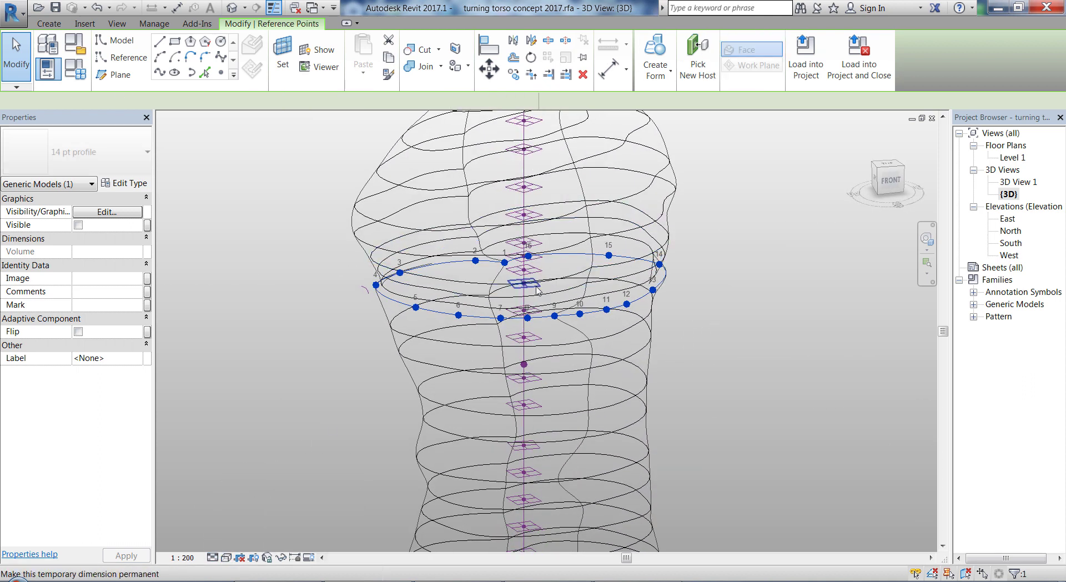
{"action": "middle_click_drag", "start_coordinate": [691, 364], "coordinate": [641, 307], "text": "shift"}
{"action": "scroll", "coordinate": [531, 275], "scroll_direction": "up", "scroll_amount": 5}
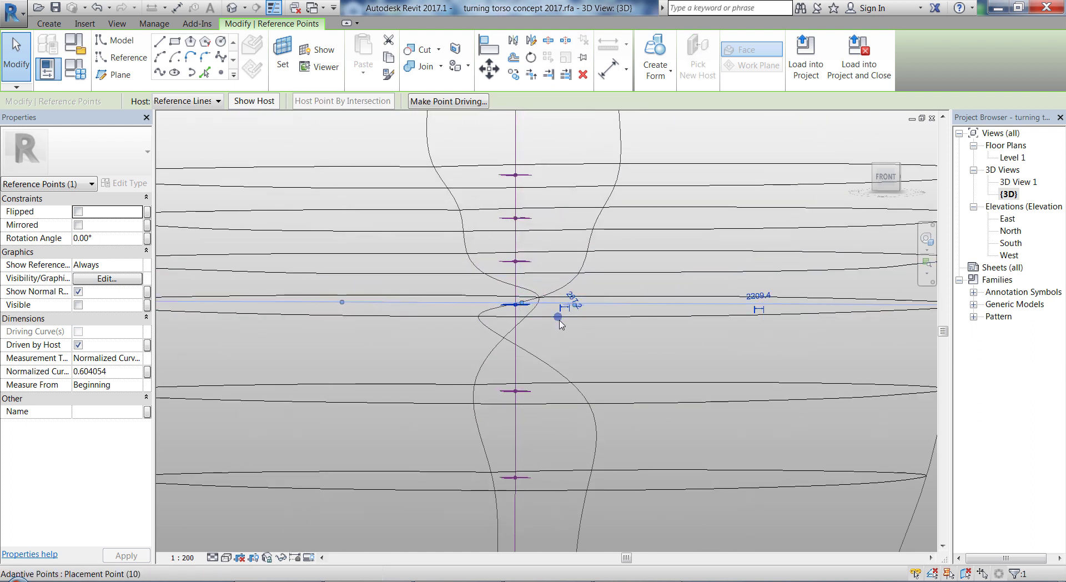
{"action": "scroll", "coordinate": [558, 320], "scroll_direction": "down", "scroll_amount": 3}
{"action": "middle_click_drag", "start_coordinate": [453, 354], "coordinate": [553, 327], "text": "shift"}
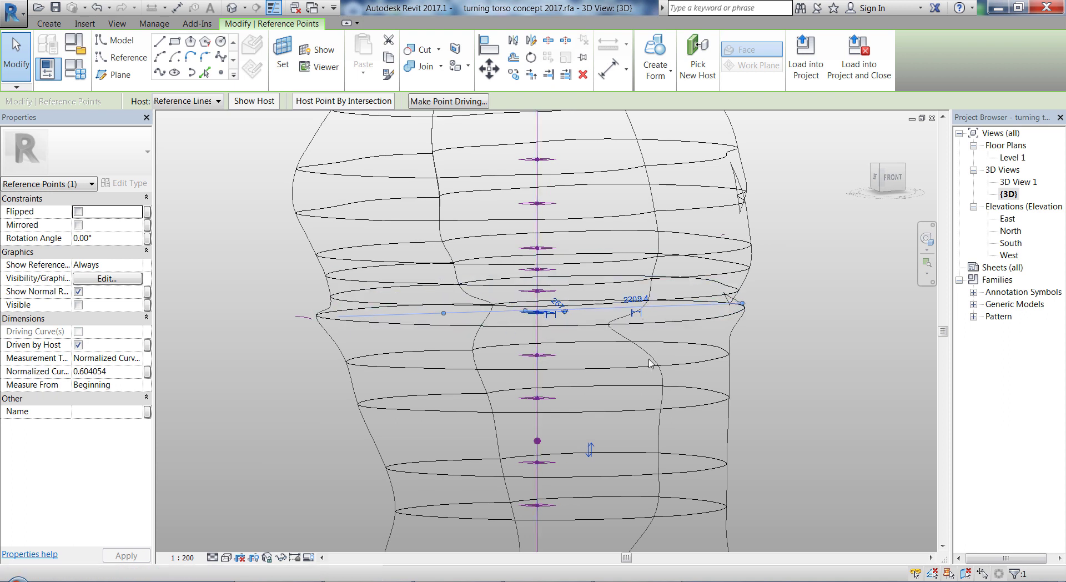
Examine the shaded torso from the front and back, checking the waist profile and the crease below the chest
{"action": "middle_click_drag", "start_coordinate": [552, 332], "coordinate": [597, 355], "text": "shift"}
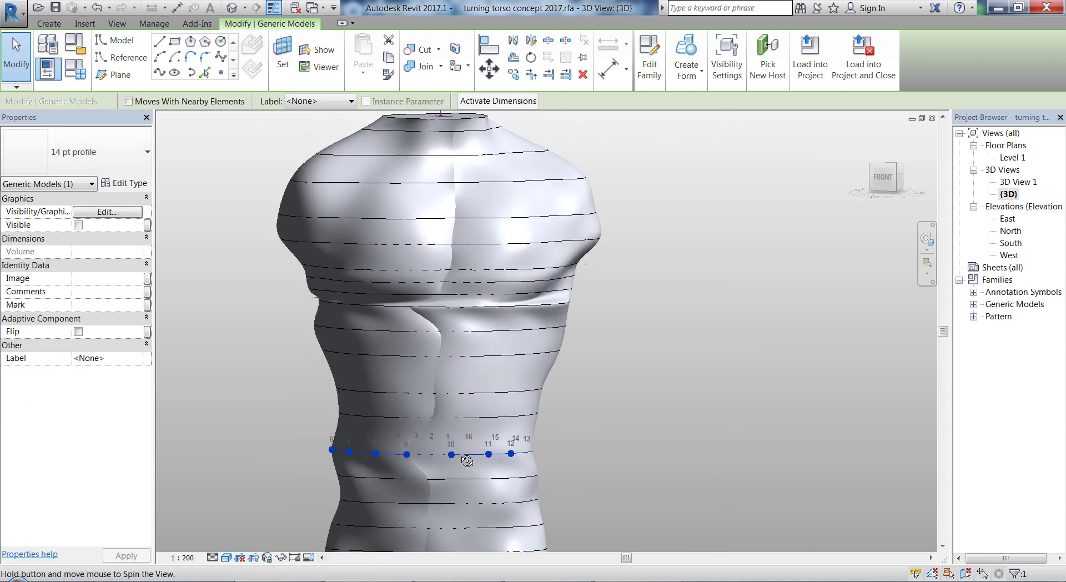
{"action": "middle_click_drag", "start_coordinate": [468, 462], "coordinate": [470, 461], "text": "shift"}
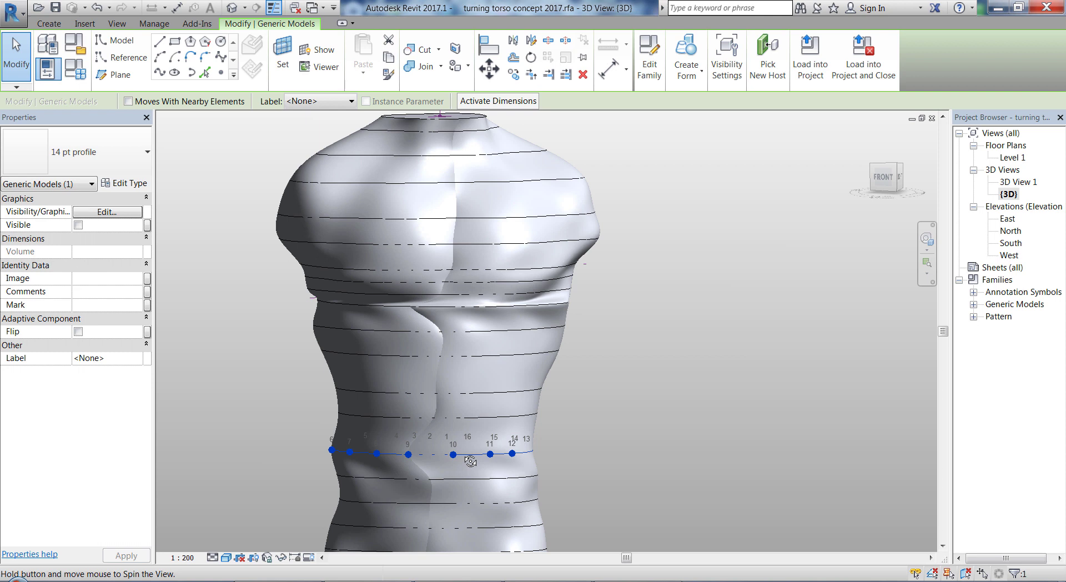
{"action": "middle_click_drag", "start_coordinate": [500, 475], "coordinate": [506, 481], "text": "shift"}
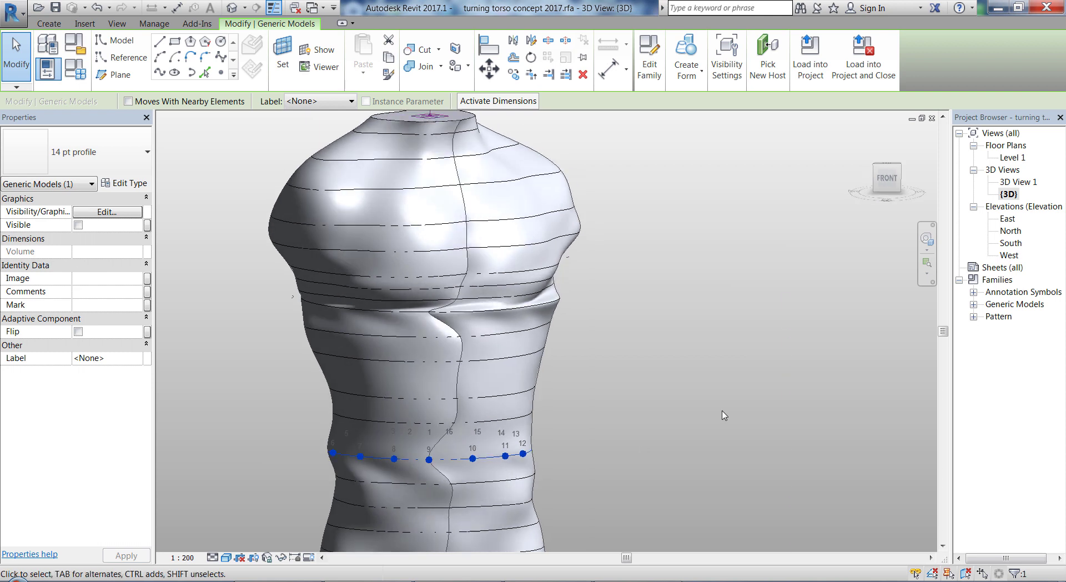
{"action": "key", "text": "Escape"}
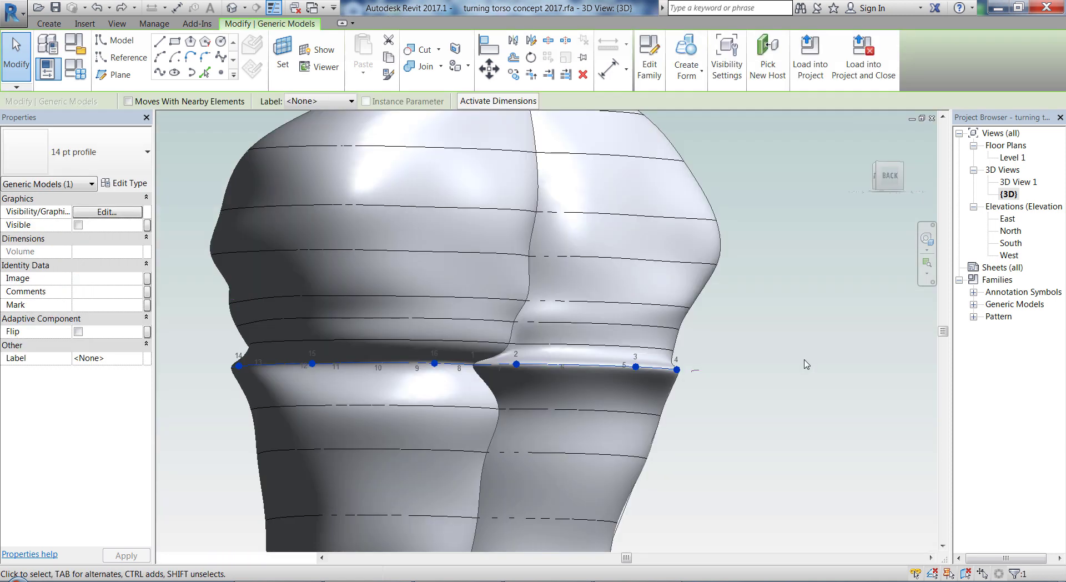
{"action": "left_click", "coordinate": [804, 364]}
{"action": "scroll", "coordinate": [418, 330], "scroll_direction": "down", "scroll_amount": 3}
{"action": "middle_click_drag", "start_coordinate": [312, 371], "coordinate": [508, 321], "text": "shift"}
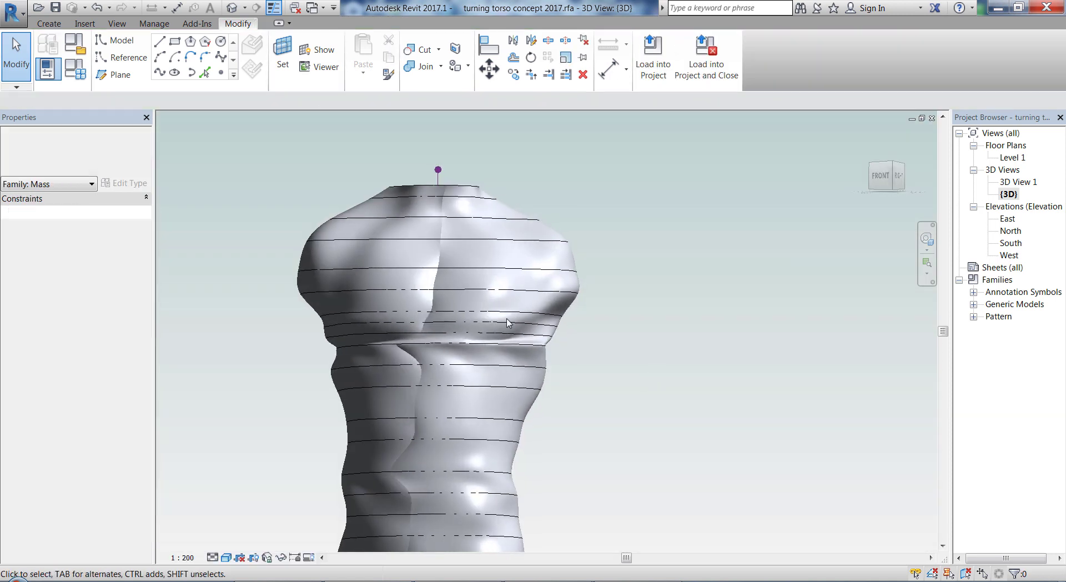
{"action": "scroll", "coordinate": [508, 322], "scroll_direction": "down", "scroll_amount": 3}
{"action": "scroll", "coordinate": [507, 323], "scroll_direction": "up", "scroll_amount": 2}
{"action": "middle_click_drag", "start_coordinate": [602, 331], "coordinate": [423, 480], "text": "shift"}
{"action": "scroll", "coordinate": [422, 444], "scroll_direction": "up", "scroll_amount": 3}
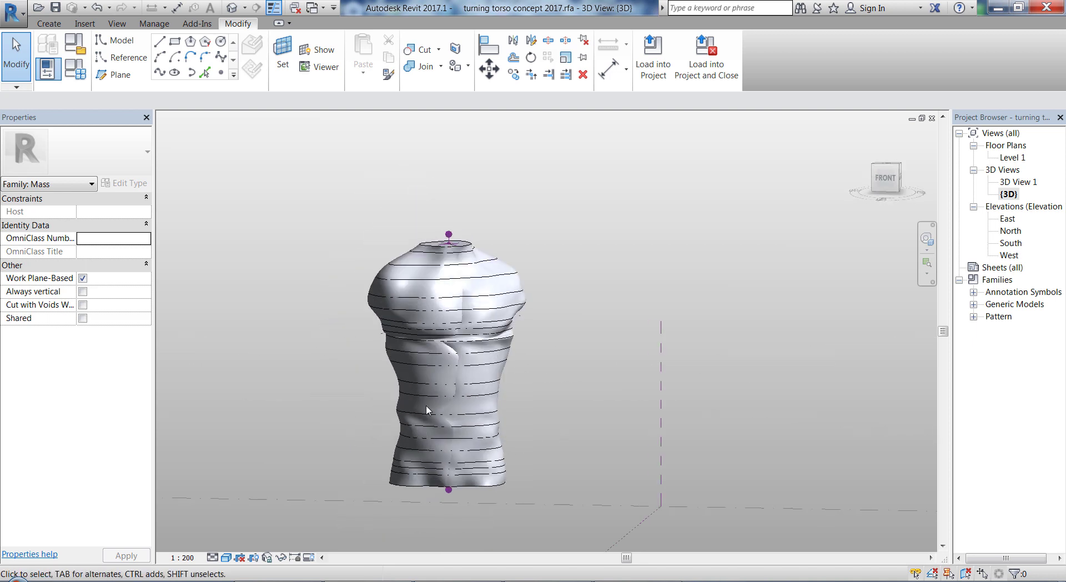
Delete the 14 pt profiles at the waist and at the crease below the chest, and dissolve the torso form
{"action": "left_click", "coordinate": [420, 419]}
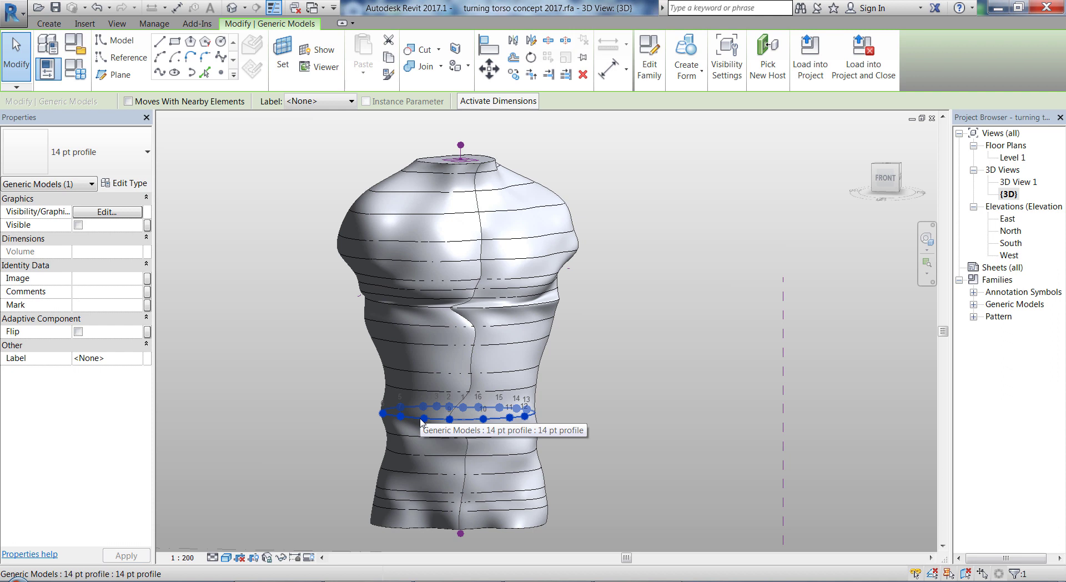
{"action": "key", "text": "Escape"}
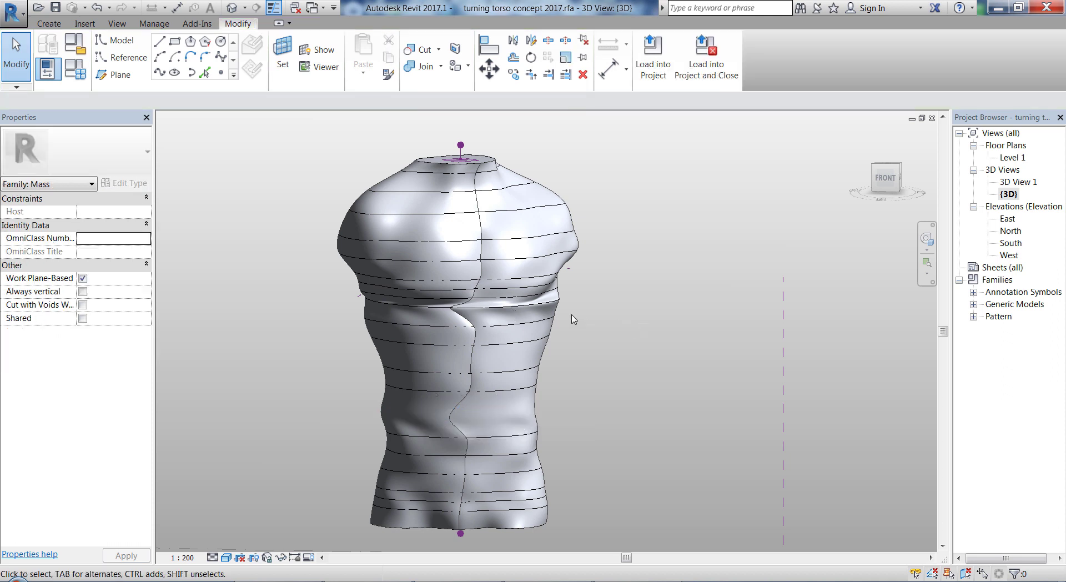
{"action": "left_click", "coordinate": [557, 302]}
{"action": "key", "text": "Escape"}
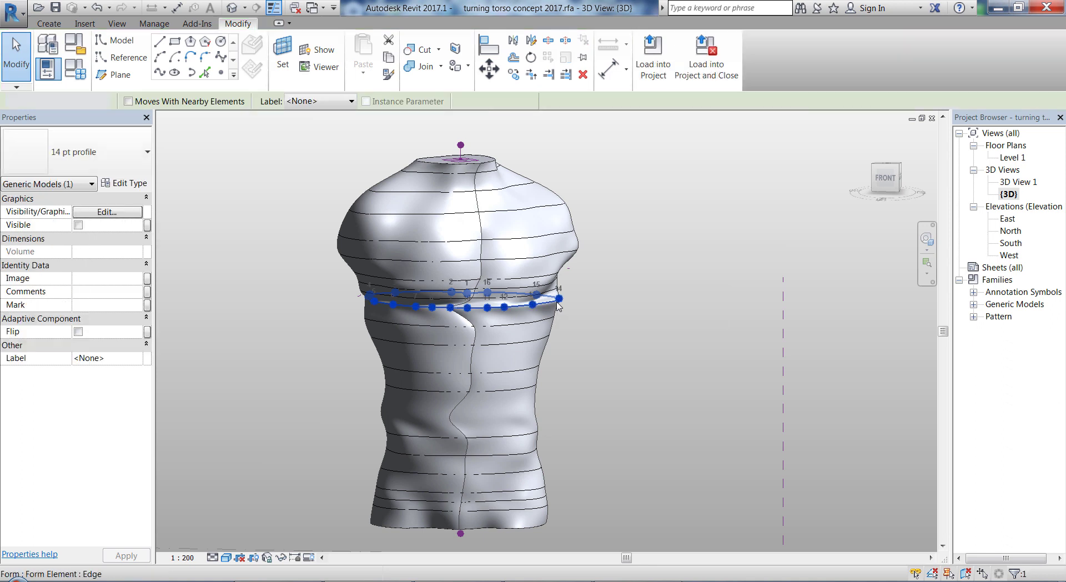
{"action": "left_click", "coordinate": [579, 251]}
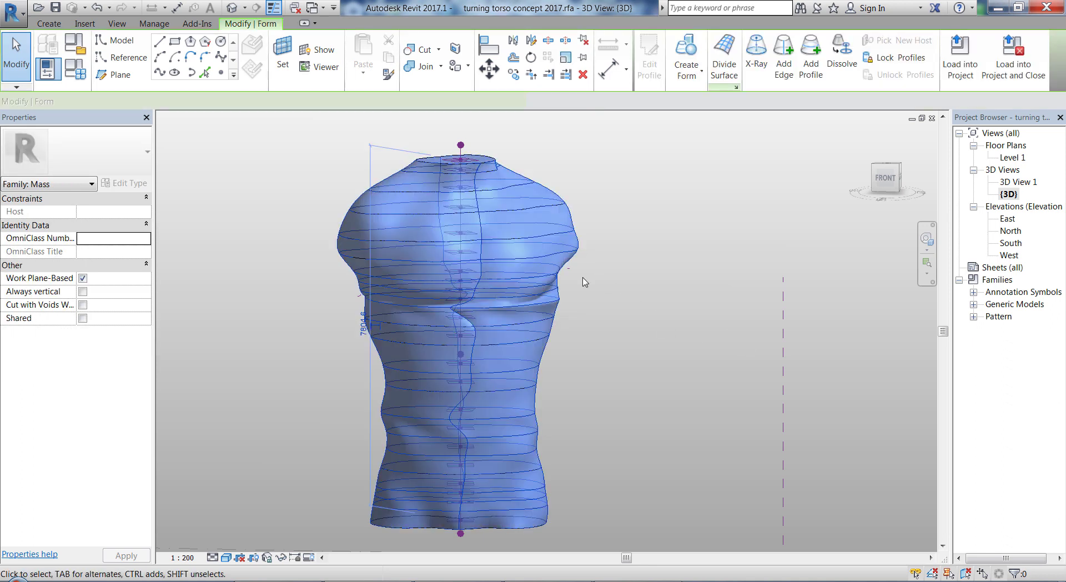
{"action": "left_click", "coordinate": [841, 53]}
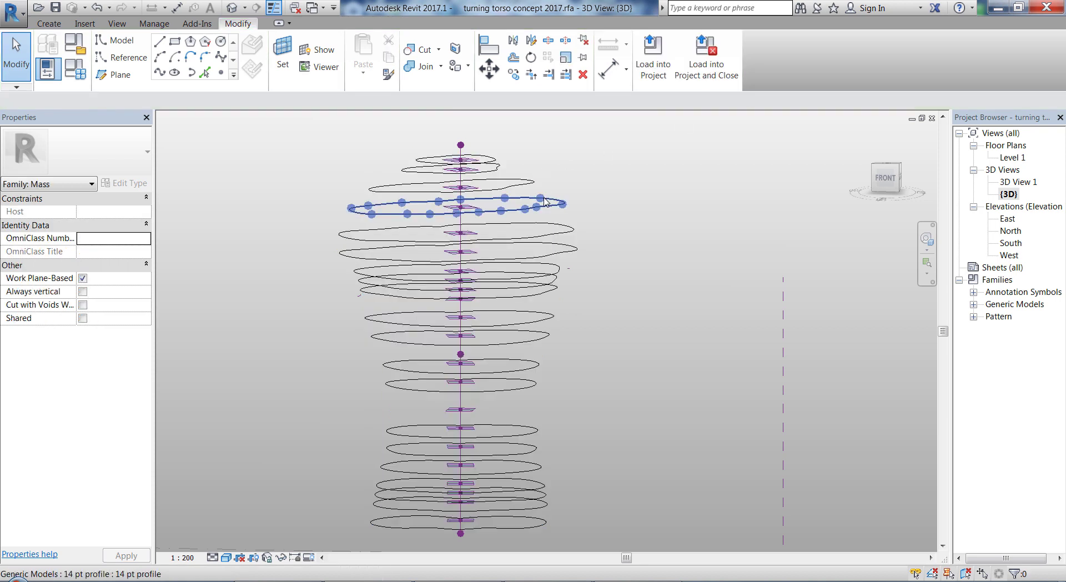
Select all 14 pt profile instances visible in the view and create a solid torso form from them
{"action": "left_click", "coordinate": [545, 202]}
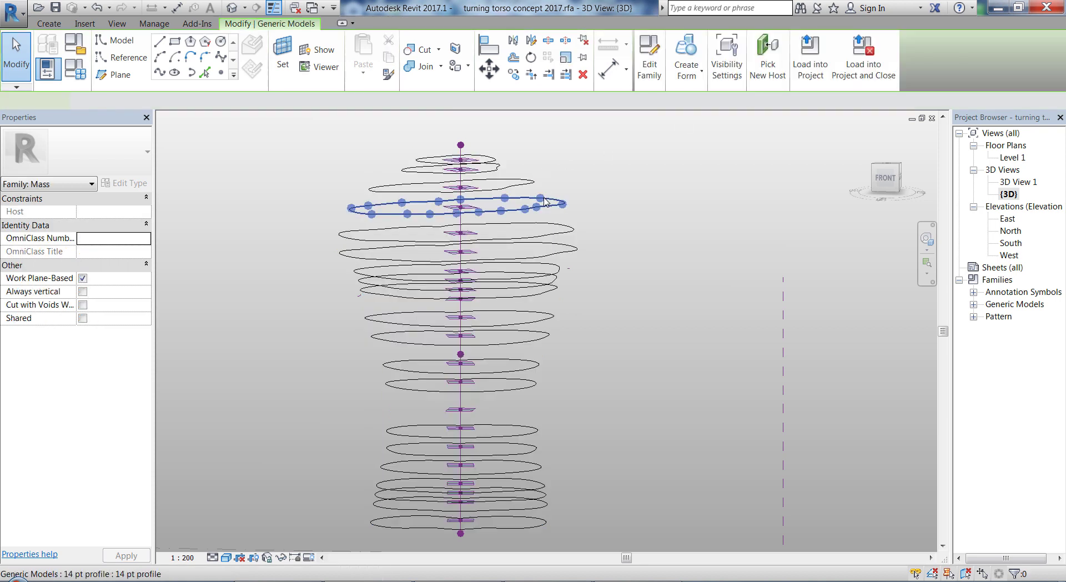
{"action": "right_click", "coordinate": [544, 199]}
{"action": "mouse_move", "coordinate": [661, 298]}
{"action": "left_click", "coordinate": [698, 295]}
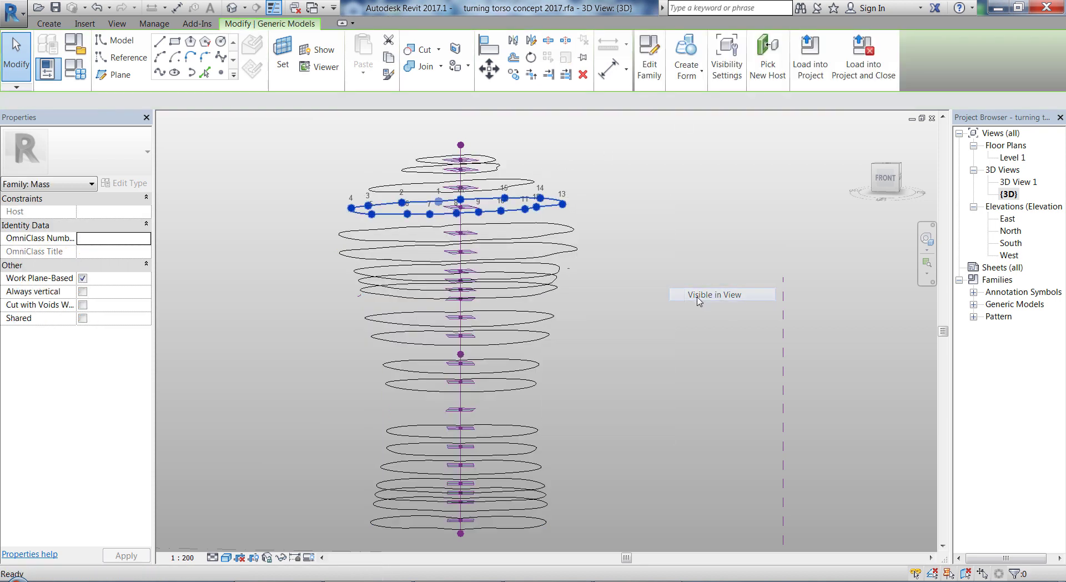
{"action": "left_click", "coordinate": [686, 47]}
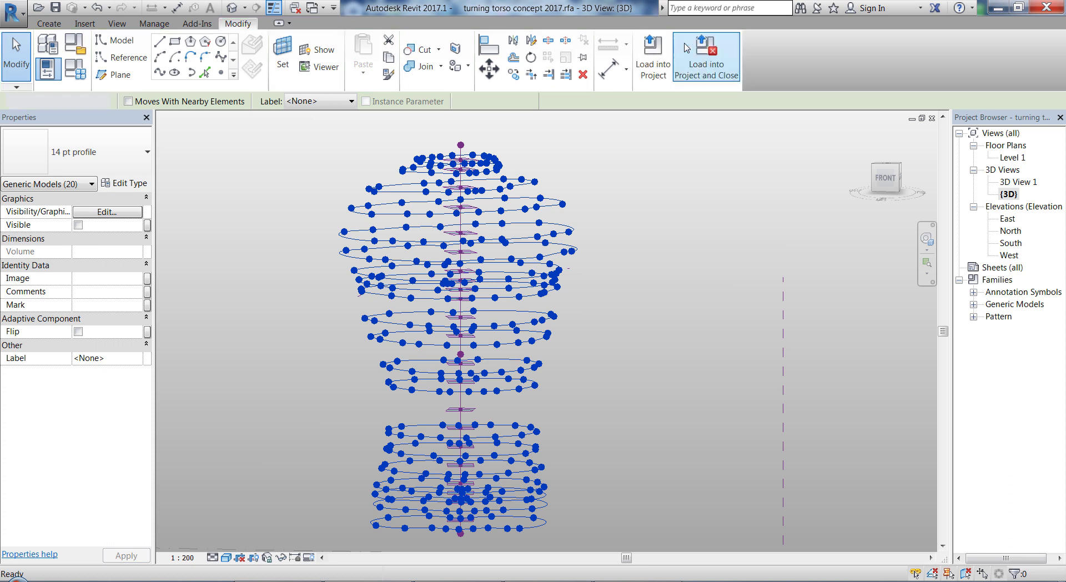
{"action": "middle_click_drag", "start_coordinate": [628, 421], "coordinate": [359, 409], "text": "shift"}
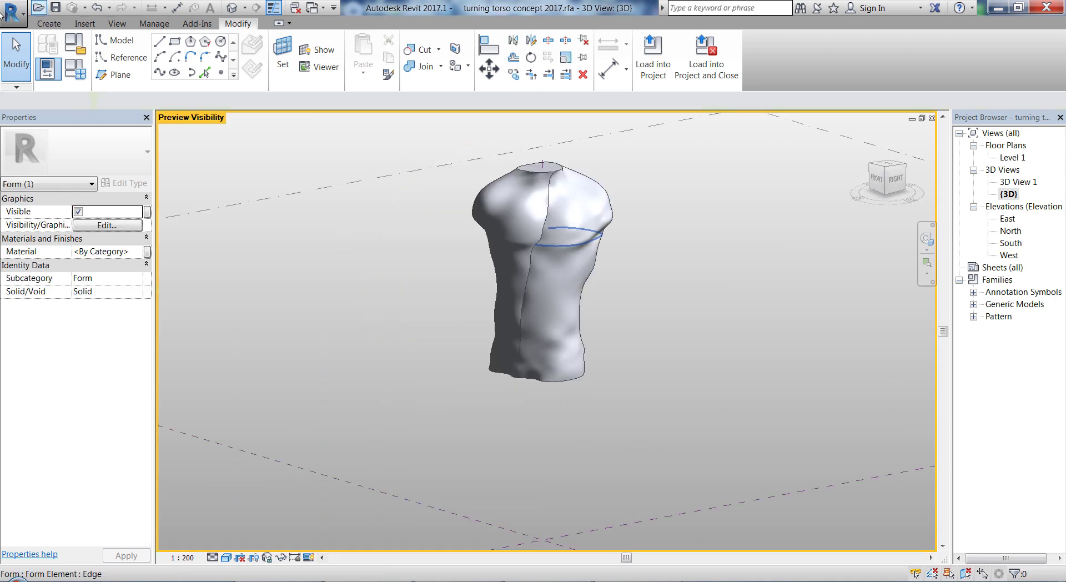
{"action": "key", "text": "Escape"}
Create a new project
{"action": "left_click", "coordinate": [8, 17]}
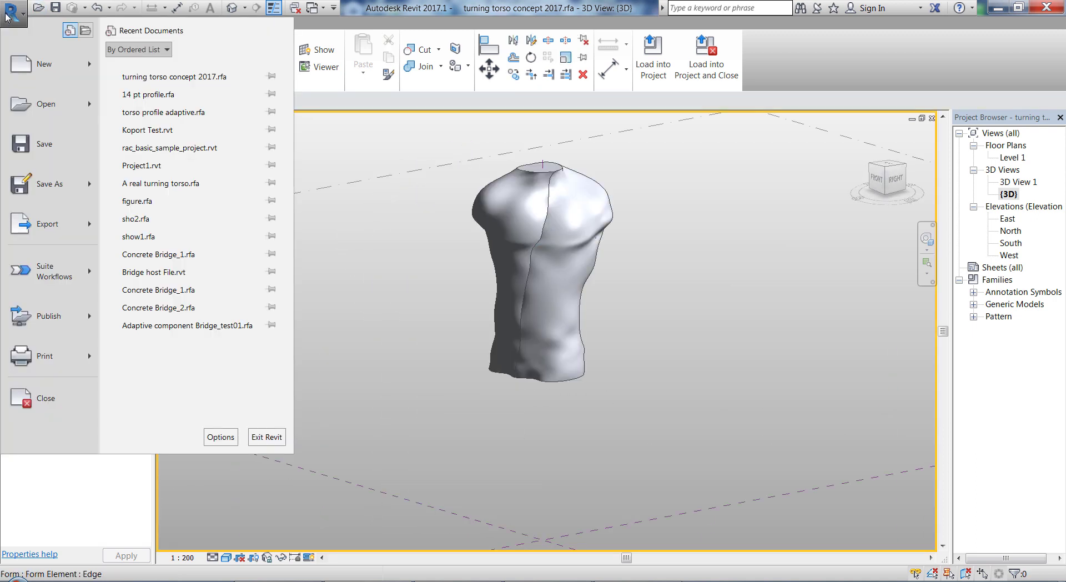
{"action": "mouse_move", "coordinate": [89, 72]}
{"action": "left_click", "coordinate": [162, 75]}
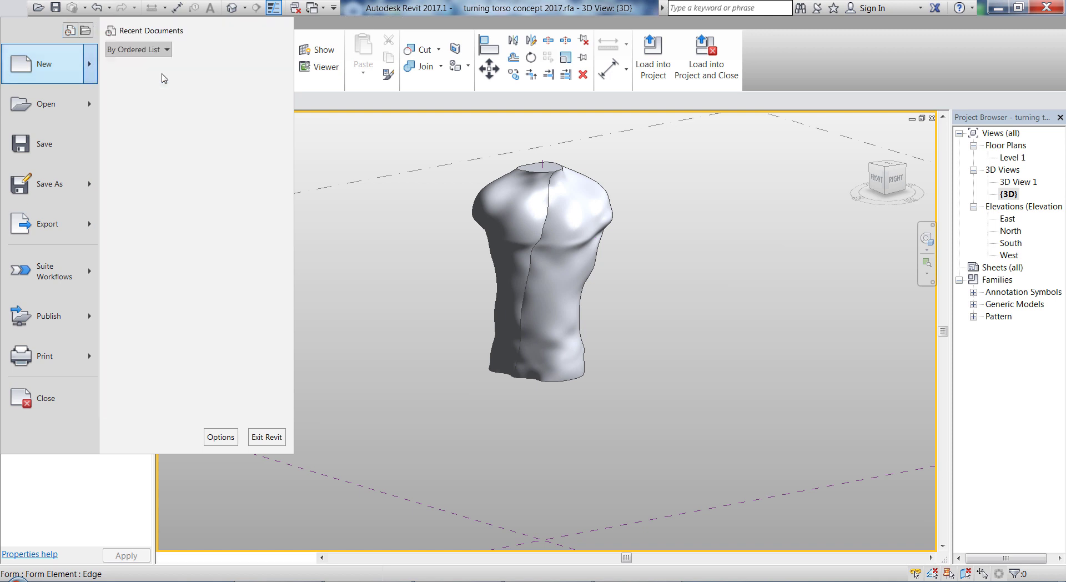
{"action": "left_click", "coordinate": [501, 343]}
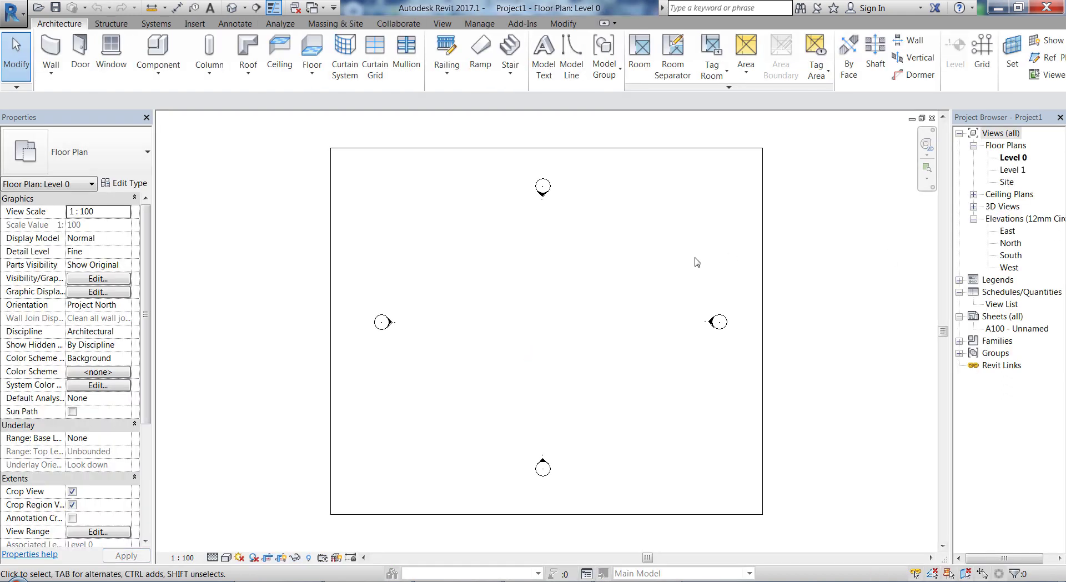
Close the hidden windows and switch to the 3D view of turning torso concept 2017.rfa
{"action": "left_click", "coordinate": [313, 7]}
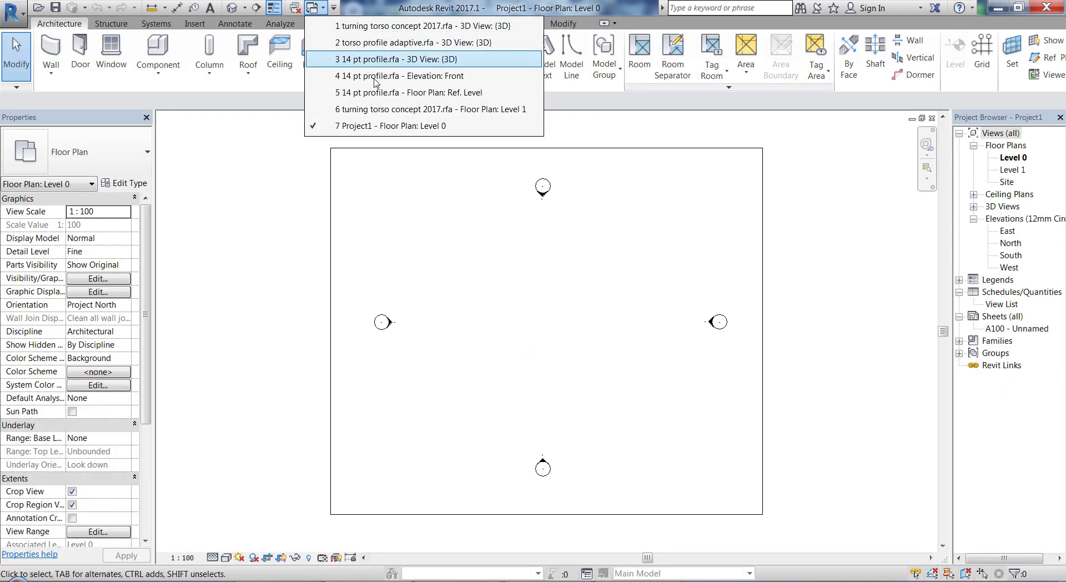
{"action": "left_click", "coordinate": [312, 8]}
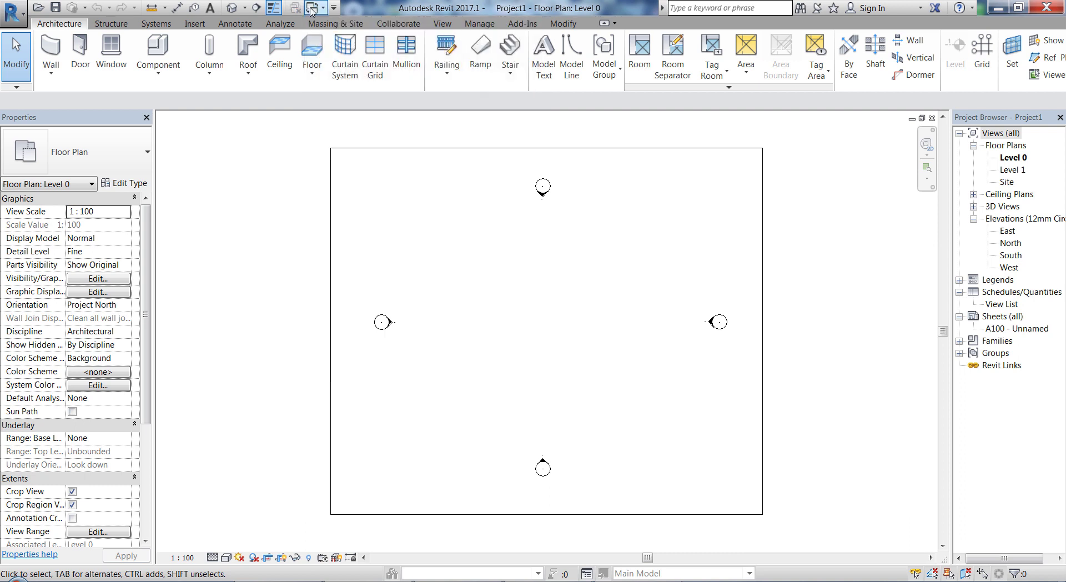
{"action": "left_click", "coordinate": [312, 9]}
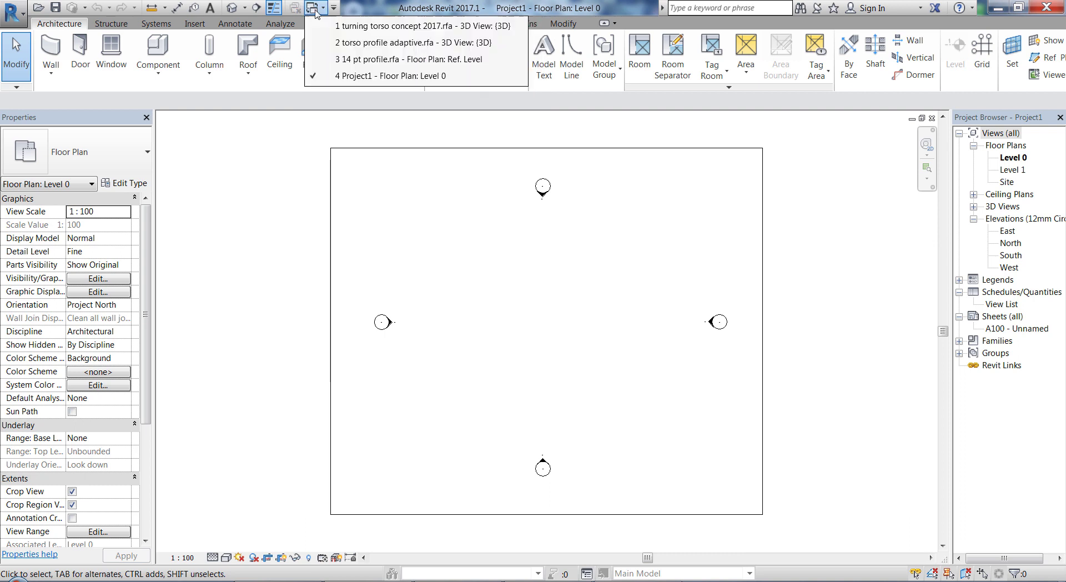
{"action": "left_click", "coordinate": [398, 26]}
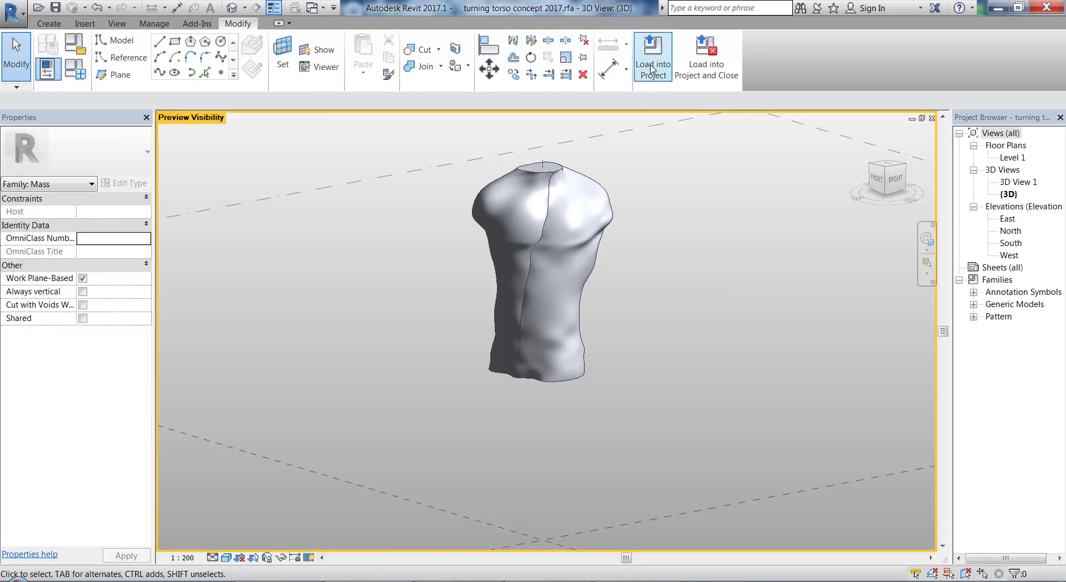
Load the torso mass family into Project1 and place one instance midway between the elevation markers on Level 0
{"action": "left_click", "coordinate": [652, 70]}
{"action": "left_click", "coordinate": [454, 236]}
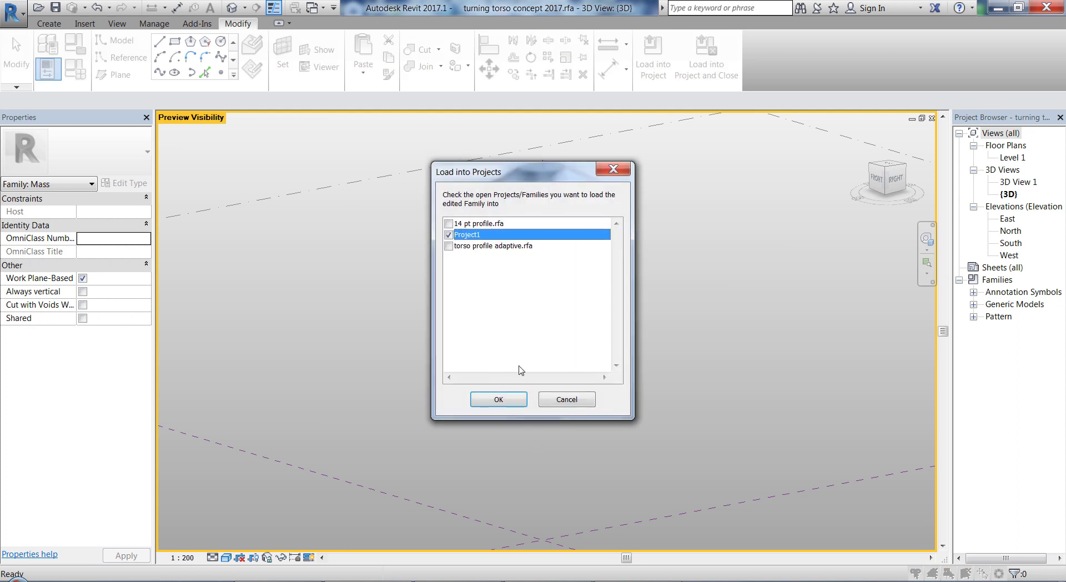
{"action": "left_click", "coordinate": [498, 400]}
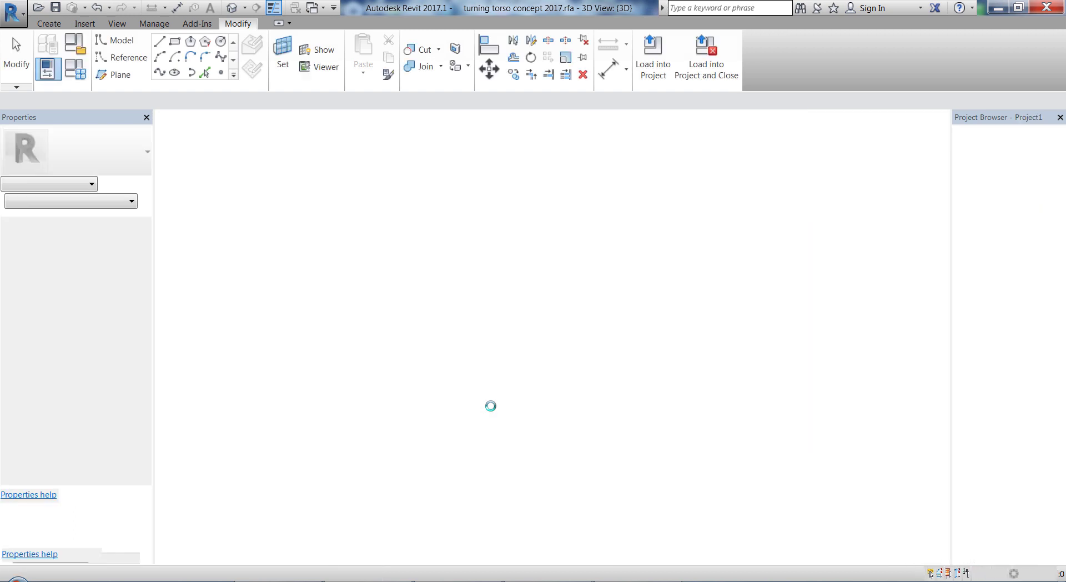
{"action": "left_click", "coordinate": [620, 354]}
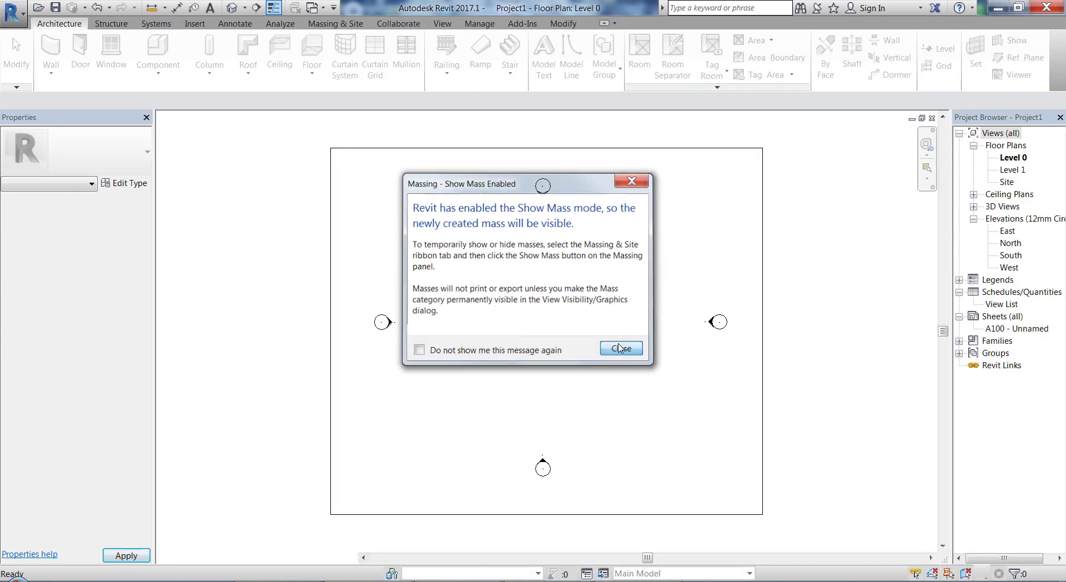
{"action": "left_click", "coordinate": [547, 324]}
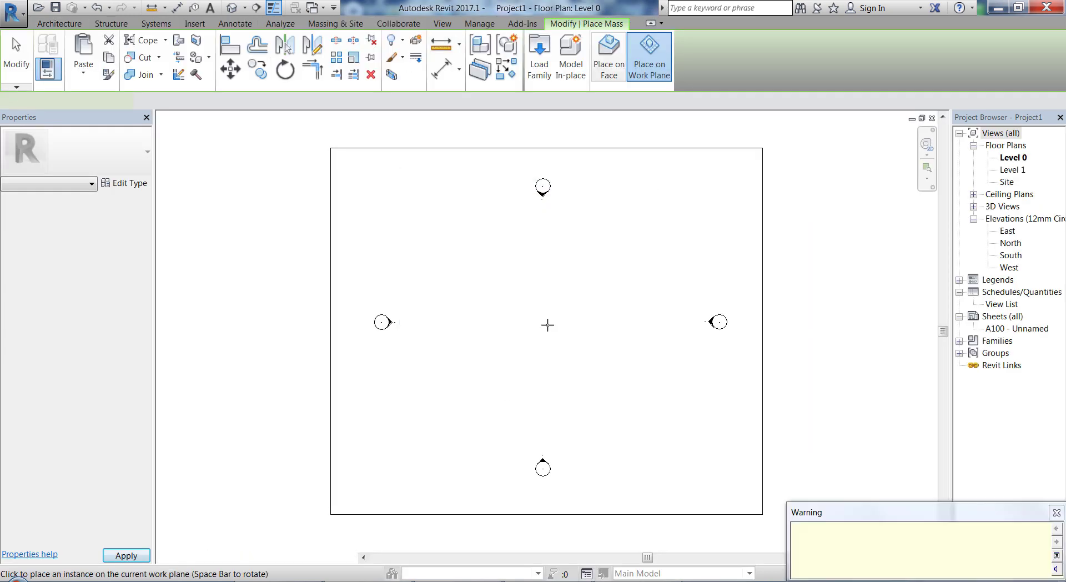
{"action": "key", "text": "Escape"}
{"action": "key", "text": "Escape"}
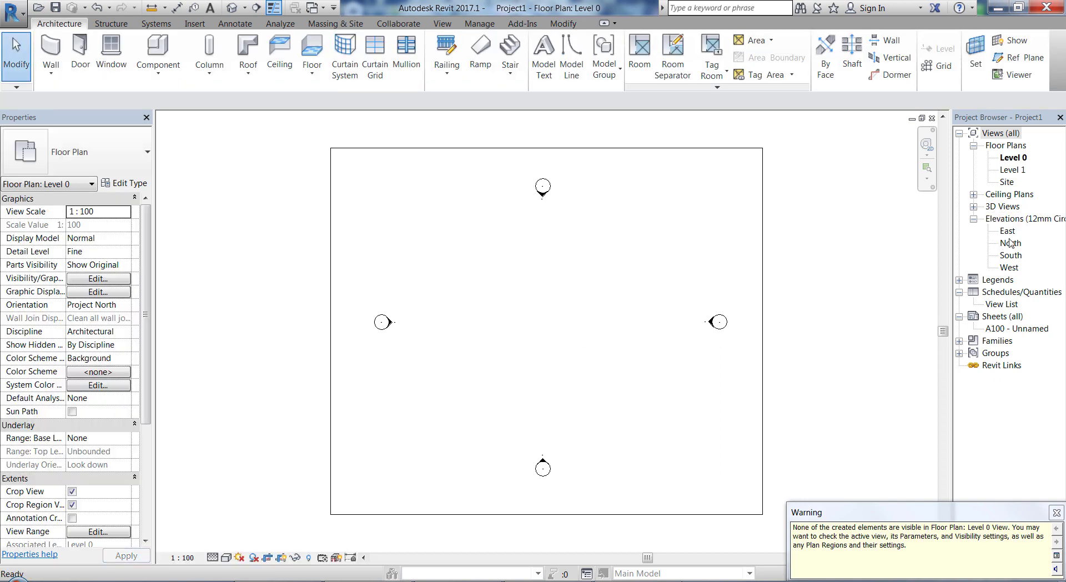
Open the project's {3D} view and orbit to see the placed torso mass from the front
{"action": "scroll", "coordinate": [560, 334], "scroll_direction": "up", "scroll_amount": 3}
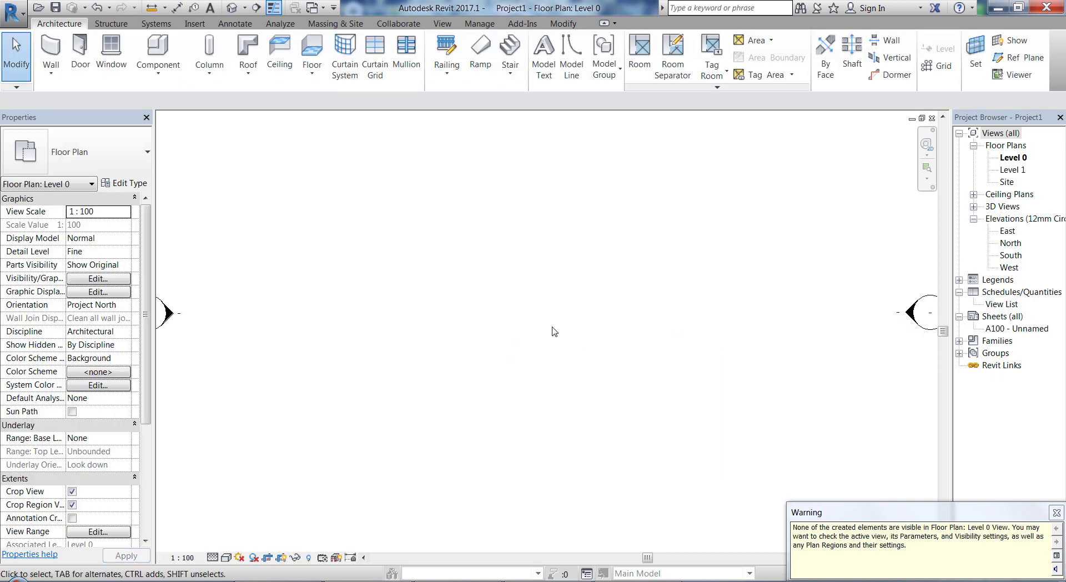
{"action": "scroll", "coordinate": [503, 405], "scroll_direction": "down", "scroll_amount": 3}
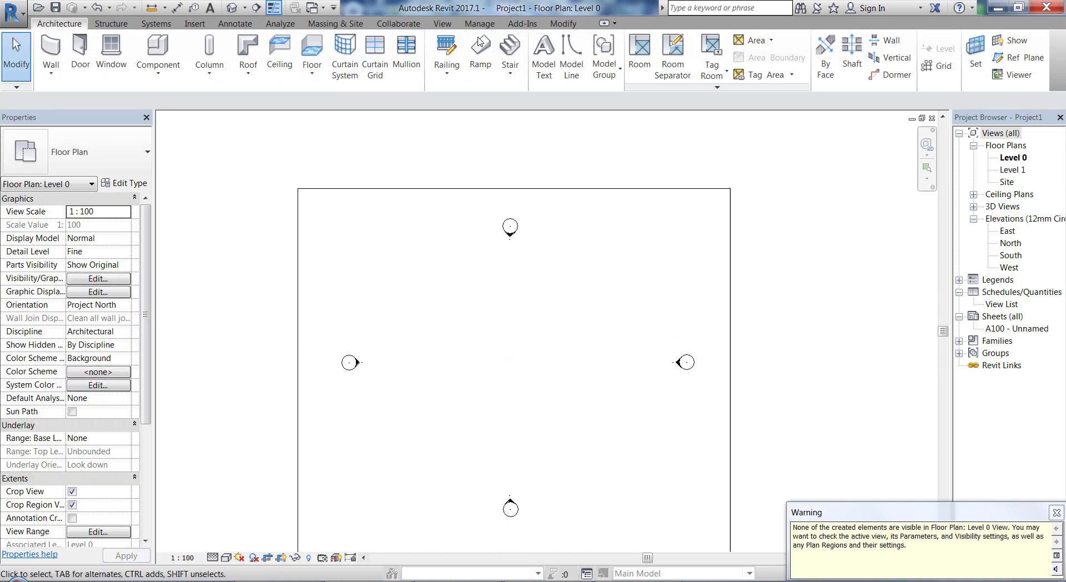
{"action": "left_click", "coordinate": [336, 24]}
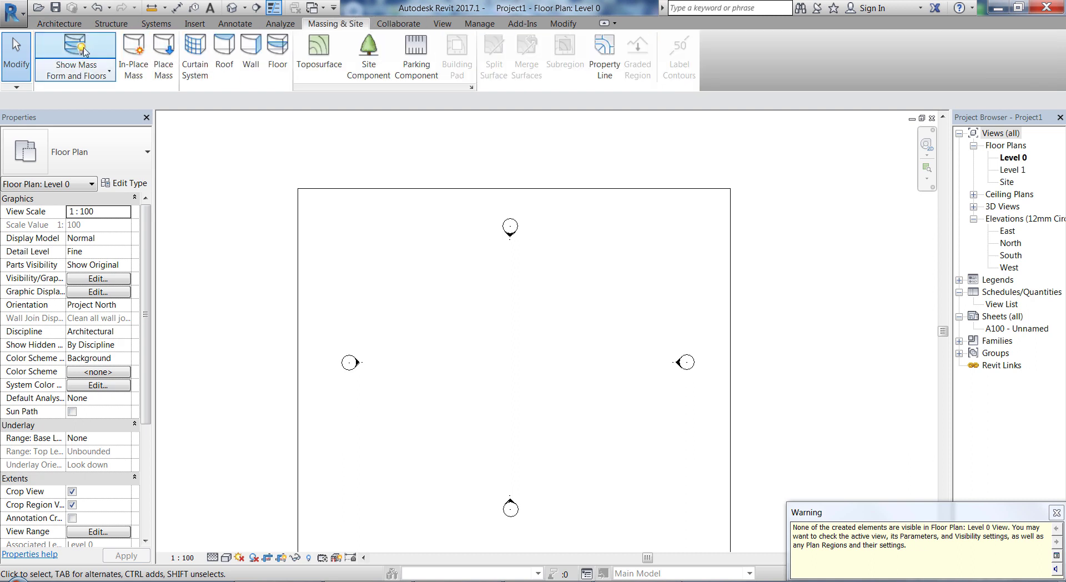
{"action": "double_click", "coordinate": [1006, 207]}
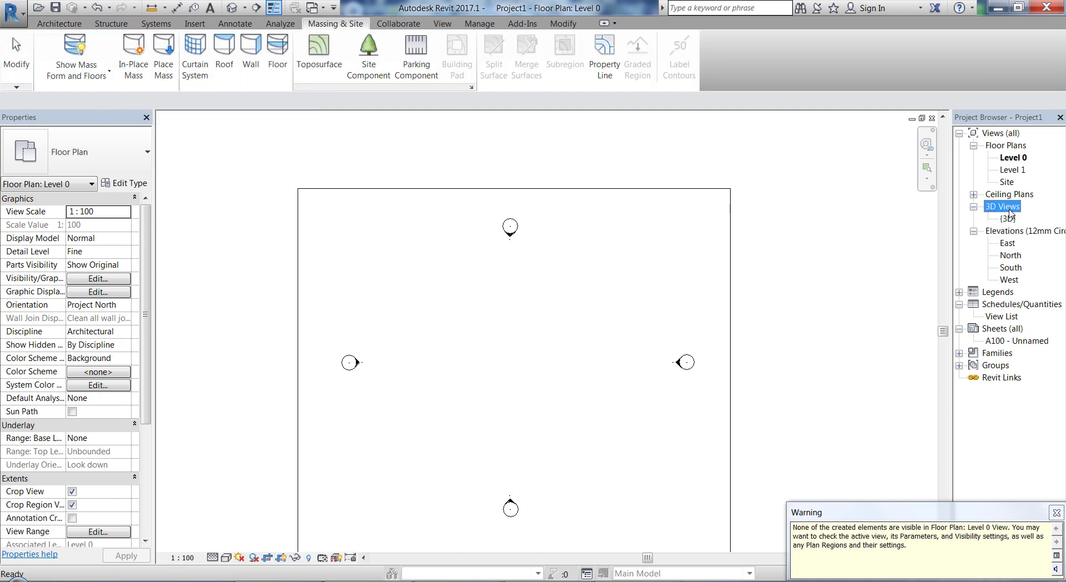
{"action": "double_click", "coordinate": [1009, 218]}
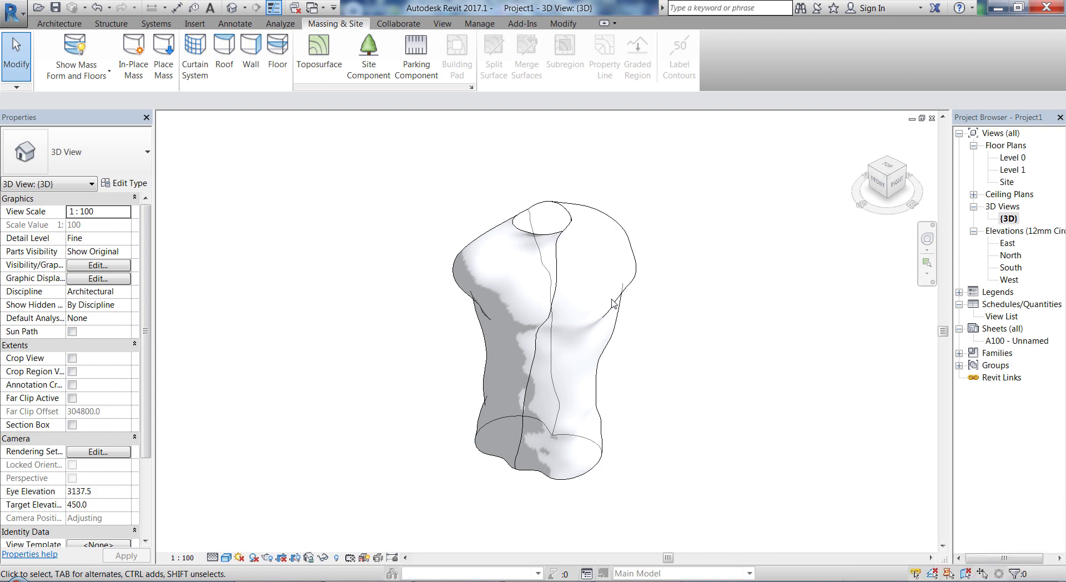
{"action": "scroll", "coordinate": [481, 358], "scroll_direction": "down", "scroll_amount": 3}
{"action": "middle_click_drag", "start_coordinate": [478, 447], "coordinate": [512, 302], "text": "shift"}
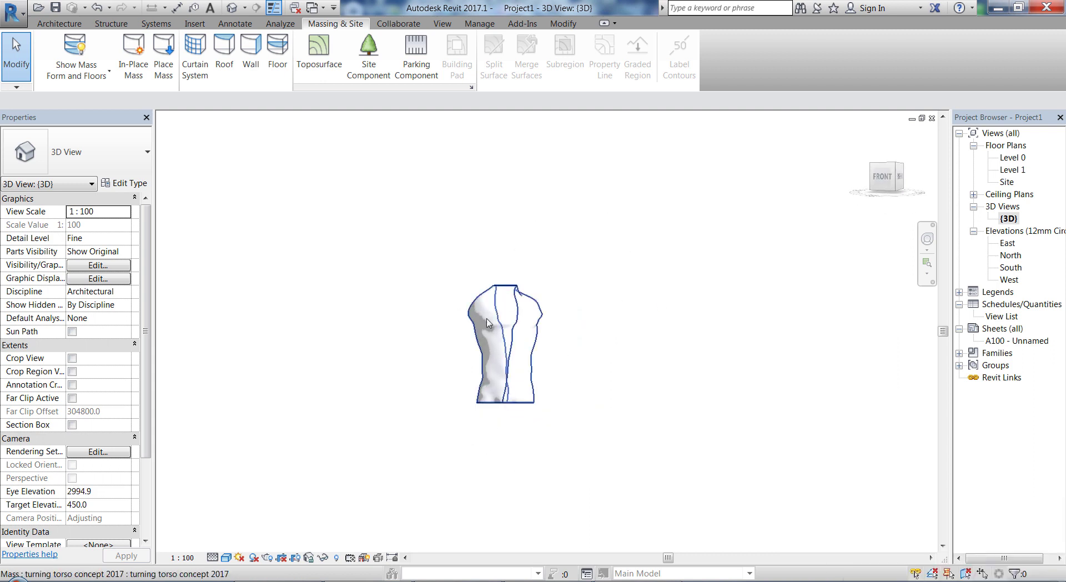
Select the torso mass and assign mass floors to it at Level 0 and Level 1
{"action": "scroll", "coordinate": [643, 202], "scroll_direction": "up", "scroll_amount": 3}
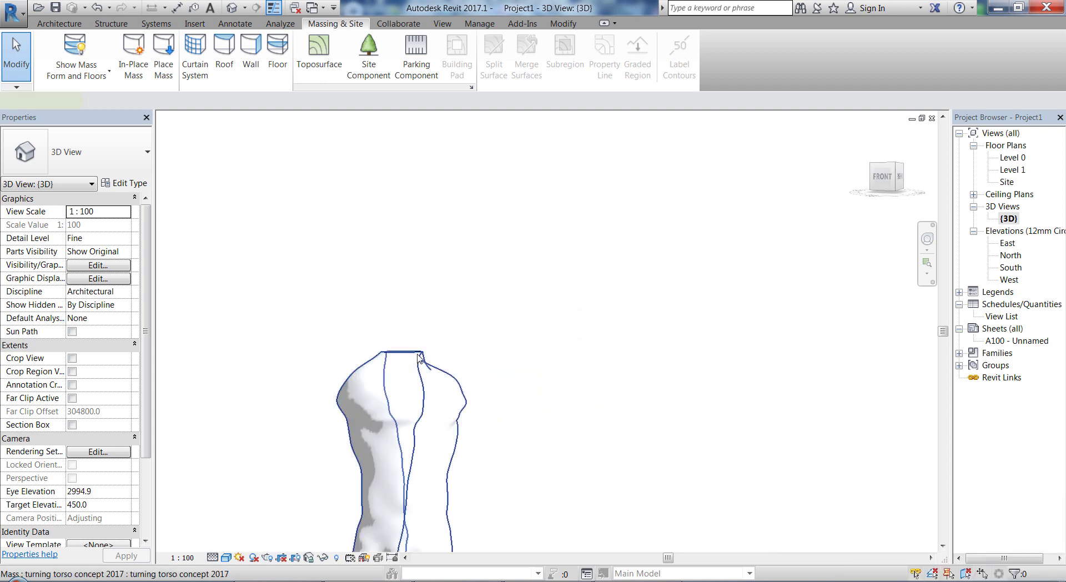
{"action": "left_click", "coordinate": [419, 357]}
{"action": "scroll", "coordinate": [341, 351], "scroll_direction": "down", "scroll_amount": 2}
{"action": "middle_click_drag", "start_coordinate": [590, 400], "coordinate": [347, 490], "text": "shift"}
{"action": "left_click", "coordinate": [603, 61]}
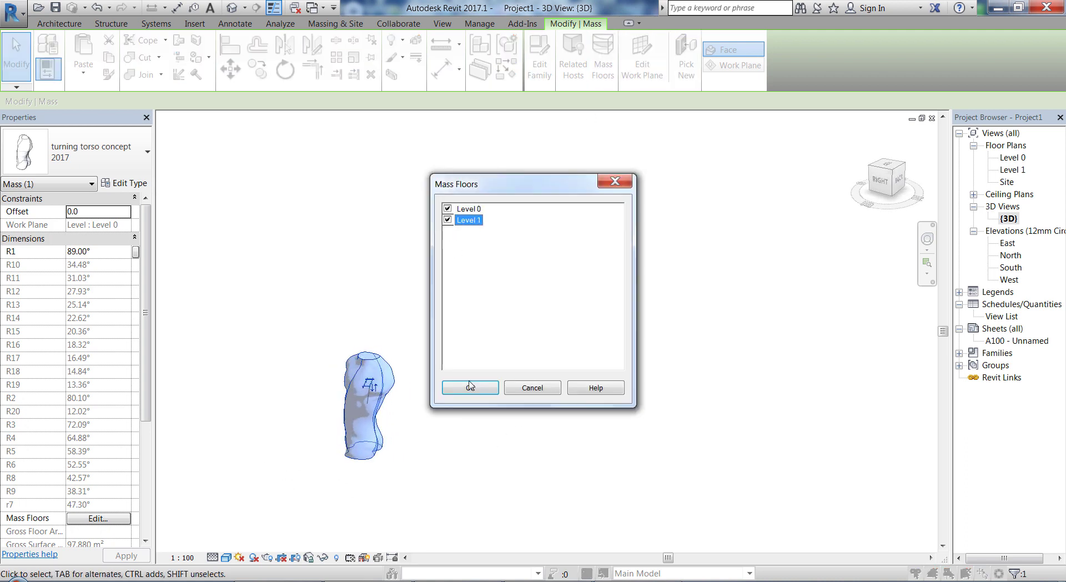
{"action": "left_click", "coordinate": [469, 387]}
{"action": "scroll", "coordinate": [292, 464], "scroll_direction": "up", "scroll_amount": 2}
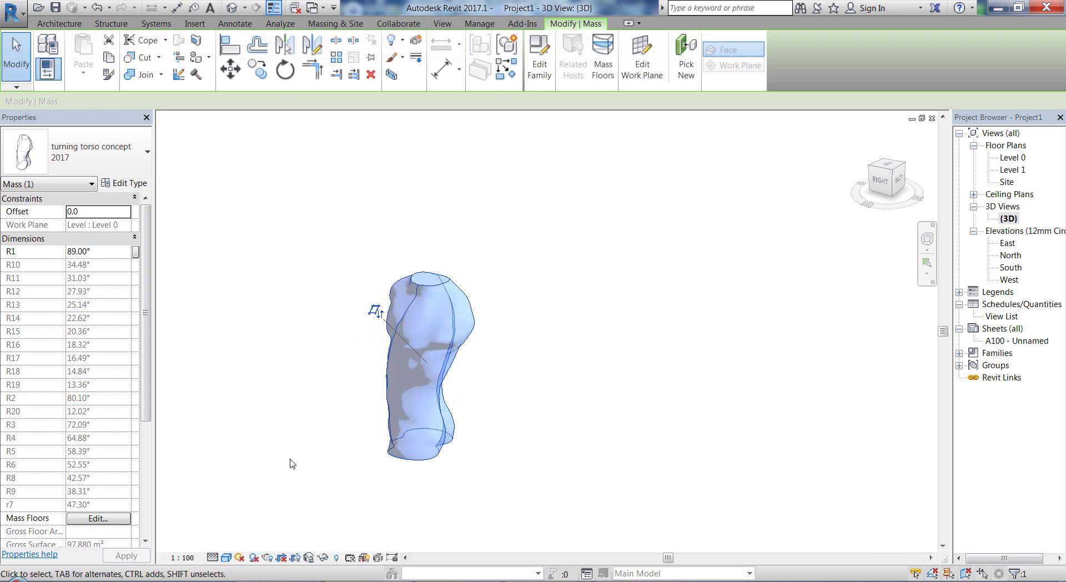
{"action": "scroll", "coordinate": [338, 441], "scroll_direction": "up", "scroll_amount": 2}
{"action": "middle_click_drag", "start_coordinate": [336, 444], "coordinate": [557, 451], "text": "shift"}
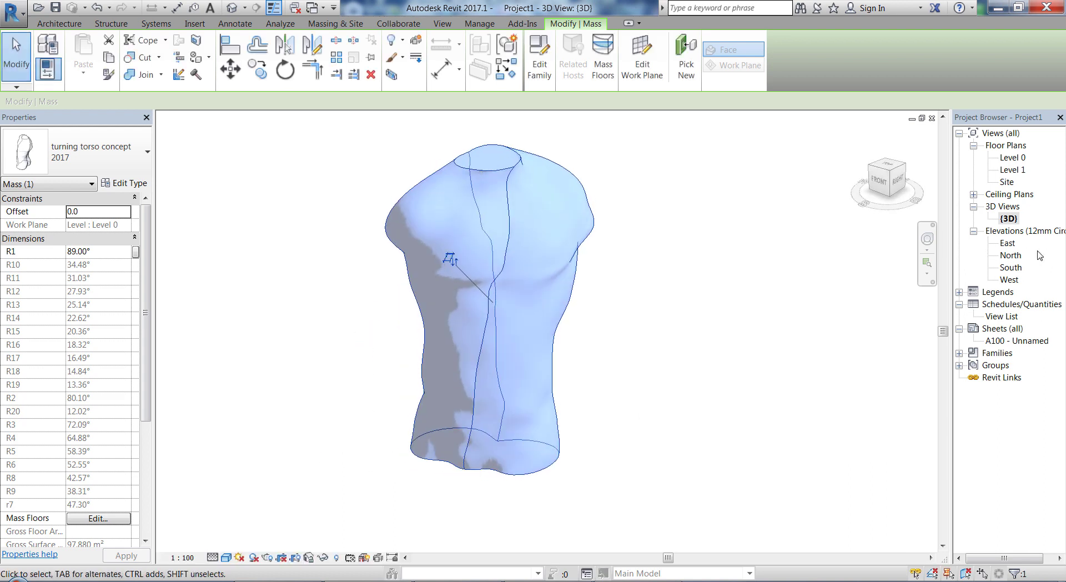
Open the North elevation and move the torso mass down so its base sits slightly below Level 0
{"action": "double_click", "coordinate": [1009, 255]}
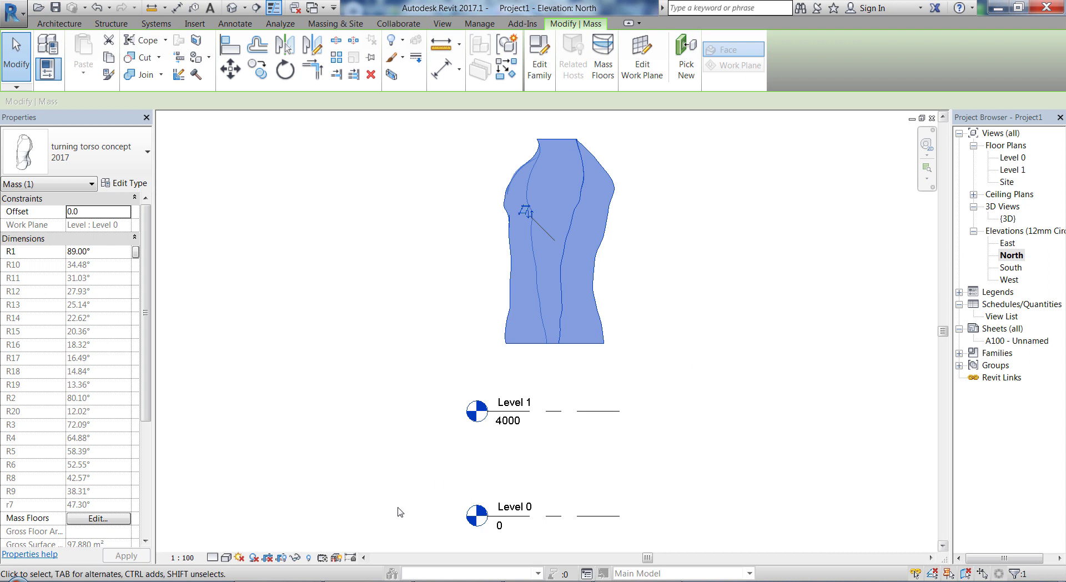
{"action": "scroll", "coordinate": [400, 511], "scroll_direction": "down", "scroll_amount": 3}
{"action": "scroll", "coordinate": [511, 461], "scroll_direction": "up", "scroll_amount": 3}
{"action": "scroll", "coordinate": [533, 460], "scroll_direction": "down", "scroll_amount": 2}
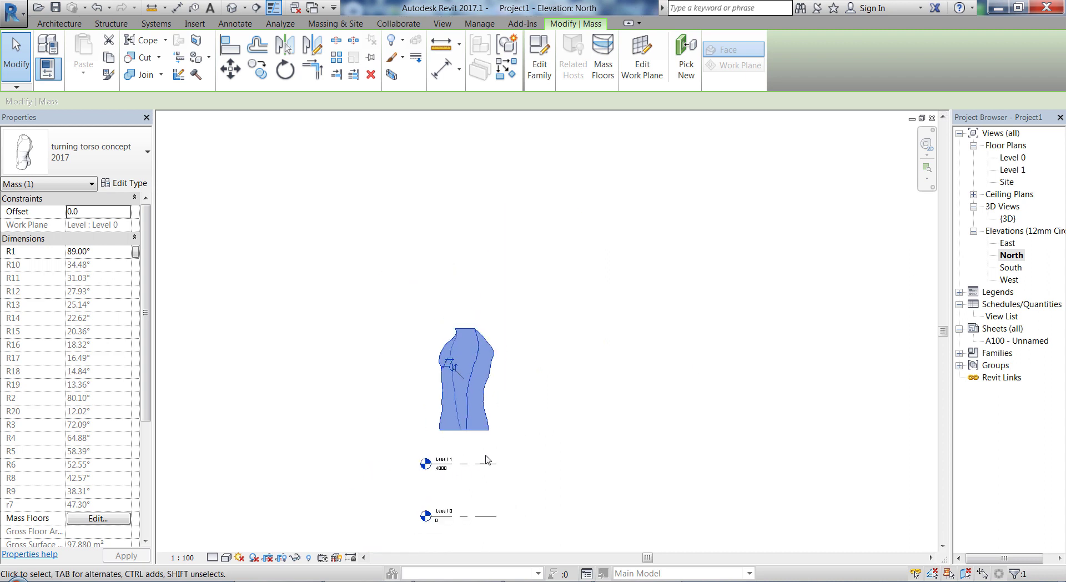
{"action": "left_click_drag", "start_coordinate": [467, 331], "coordinate": [466, 439]}
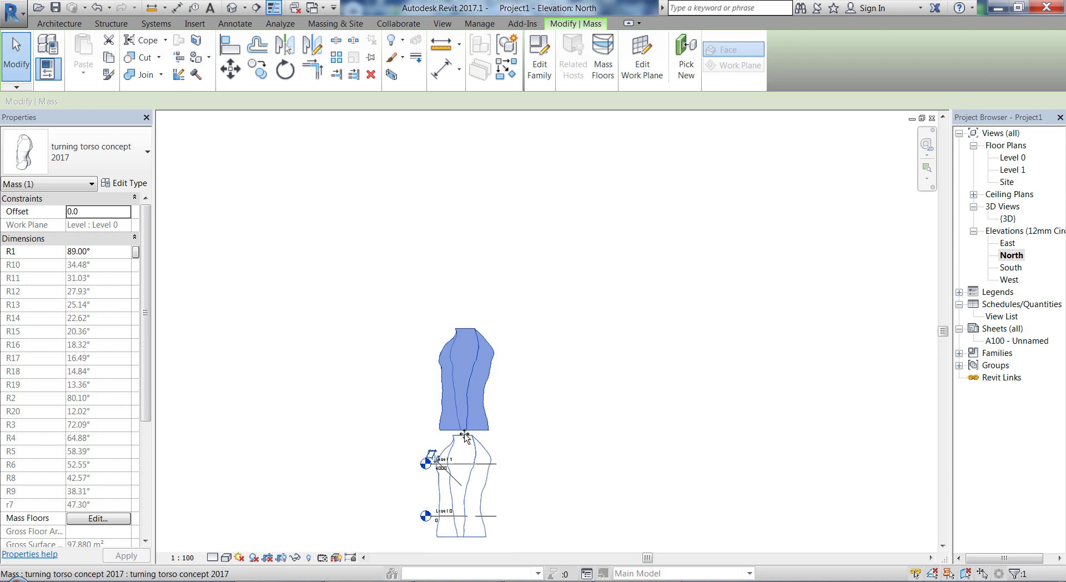
{"action": "left_click", "coordinate": [565, 502]}
Lower Level 1 to an elevation of 2600 and add a copied Level 2 above it at about 4895
{"action": "scroll", "coordinate": [506, 450], "scroll_direction": "up", "scroll_amount": 2}
{"action": "left_click", "coordinate": [490, 441]}
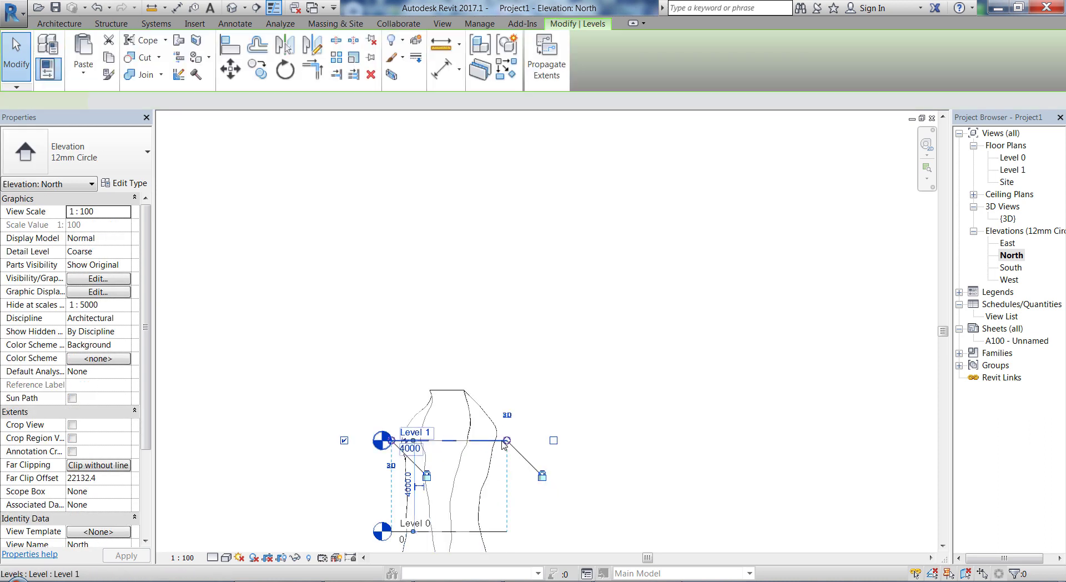
{"action": "left_click_drag", "start_coordinate": [481, 441], "coordinate": [464, 423]}
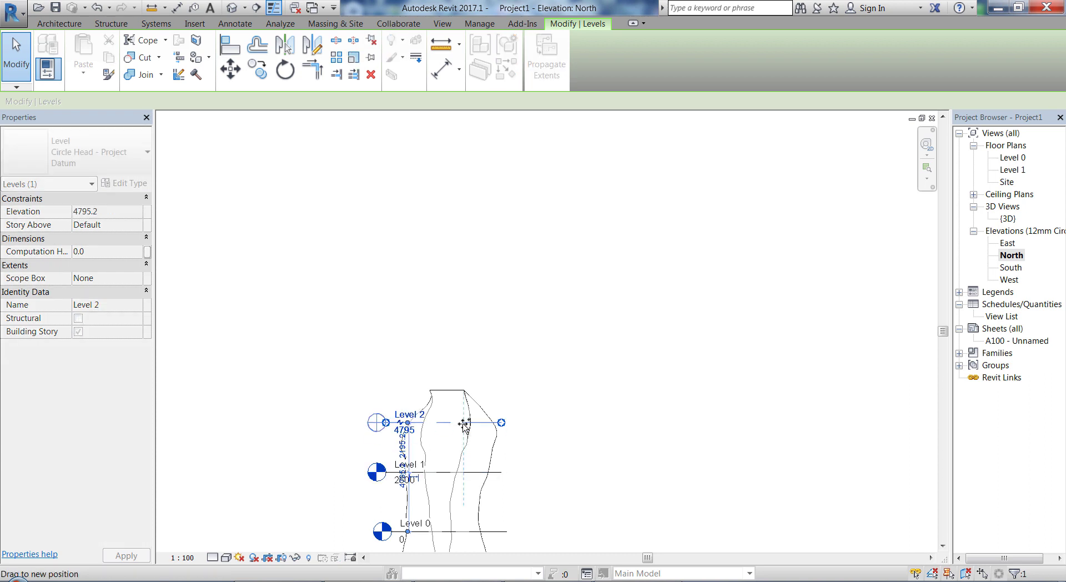
{"action": "left_click", "coordinate": [653, 465]}
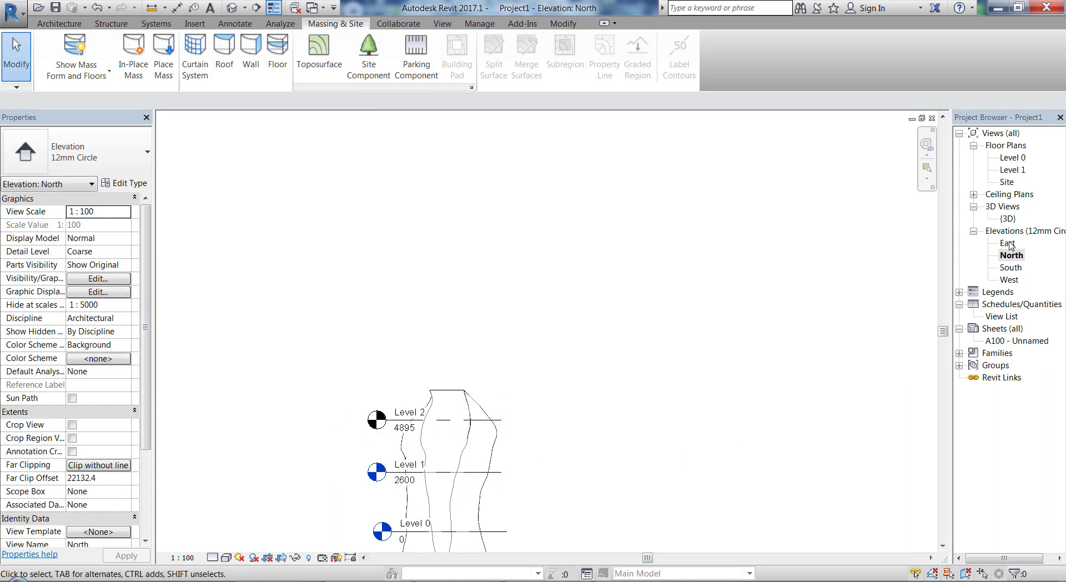
Examine the torso mass and its floor slices in the {3D} view
{"action": "double_click", "coordinate": [1008, 219]}
{"action": "scroll", "coordinate": [586, 323], "scroll_direction": "down", "scroll_amount": 4}
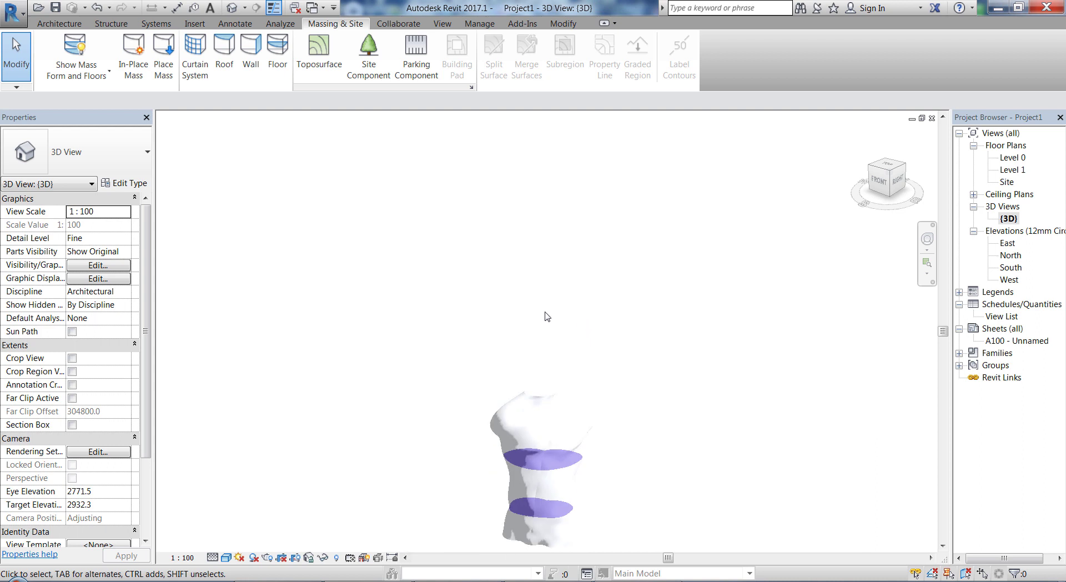
{"action": "scroll", "coordinate": [630, 452], "scroll_direction": "up", "scroll_amount": 3}
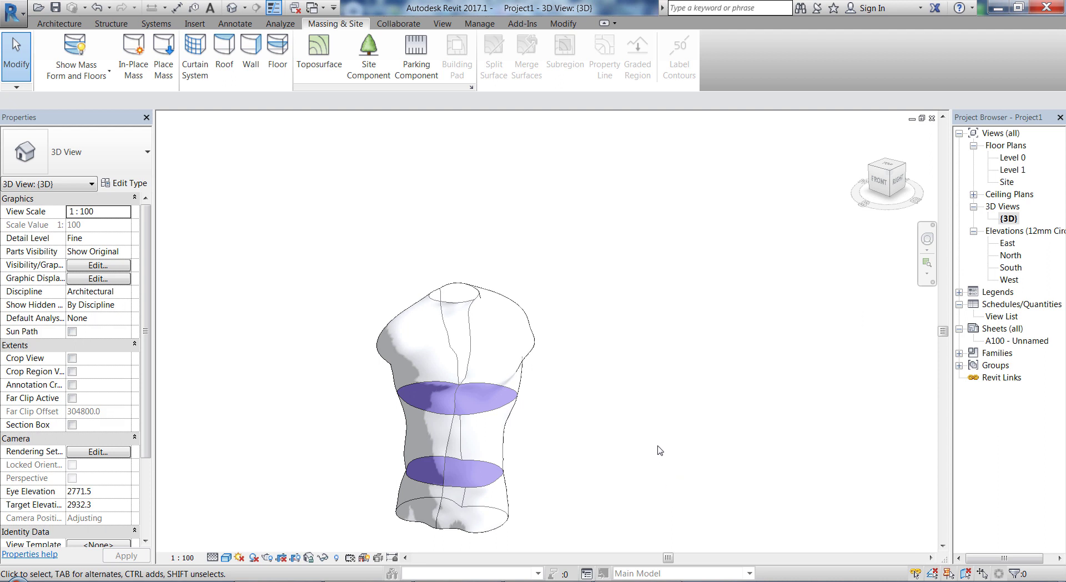
{"action": "middle_click_drag", "start_coordinate": [646, 466], "coordinate": [688, 397], "text": "shift"}
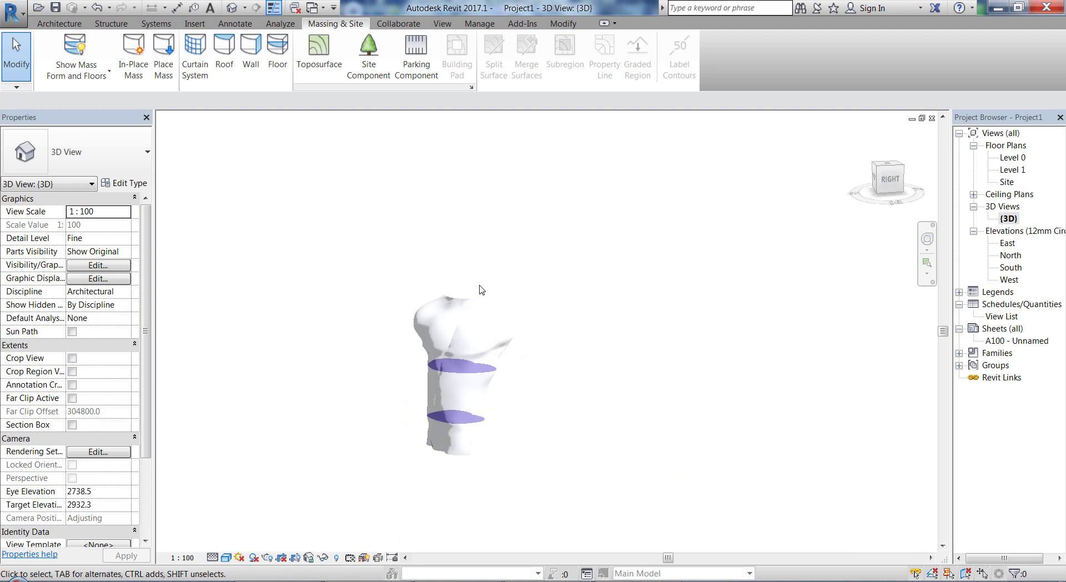
Create floors by face on the torso's Level 0 and Level 1 mass floors with zero offset
{"action": "middle_click_drag", "start_coordinate": [481, 290], "coordinate": [488, 333], "text": "shift"}
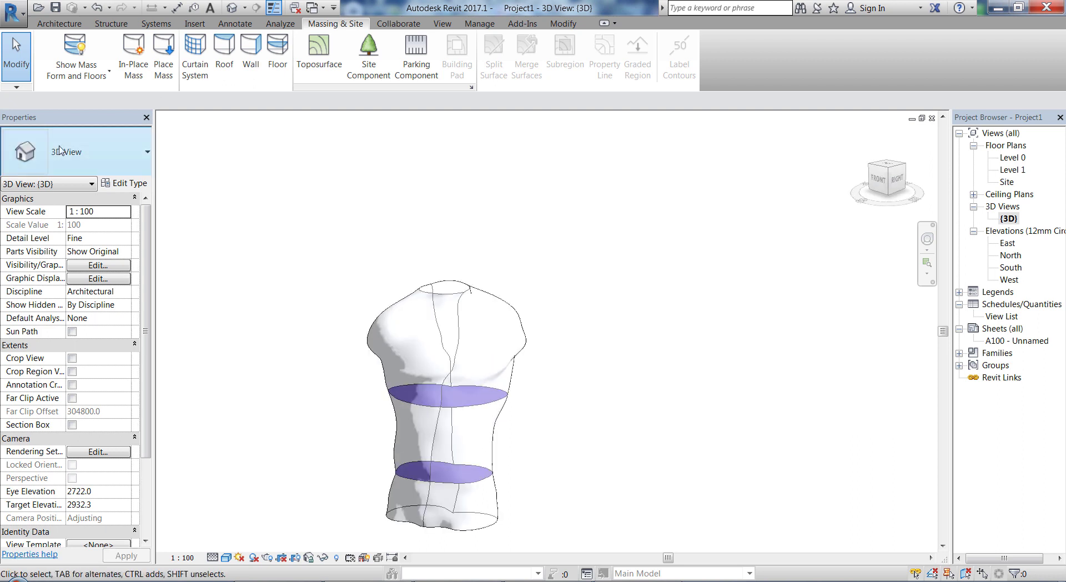
{"action": "left_click", "coordinate": [68, 26]}
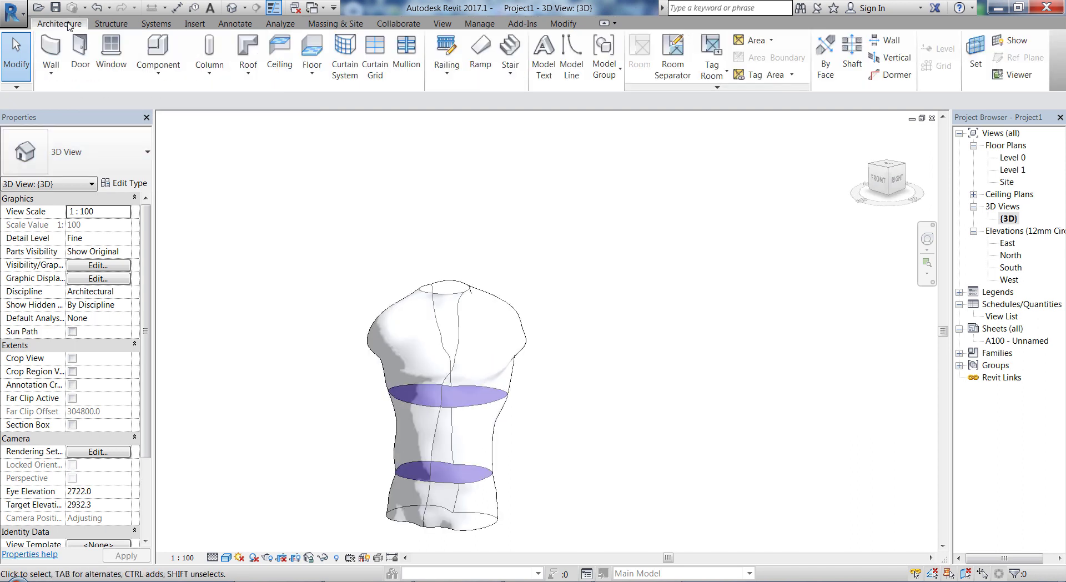
{"action": "left_click", "coordinate": [309, 80]}
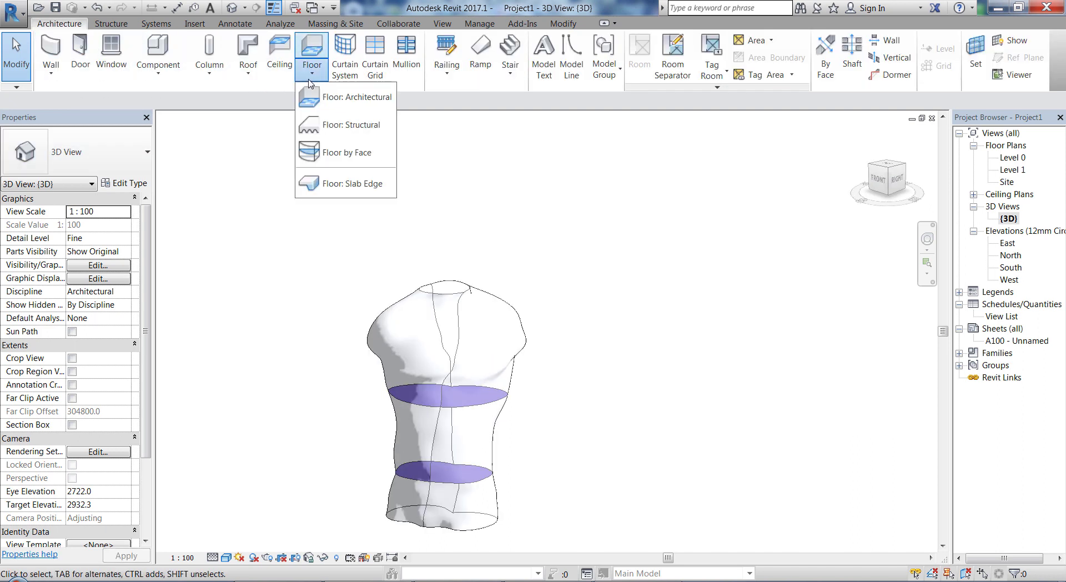
{"action": "left_click", "coordinate": [358, 161]}
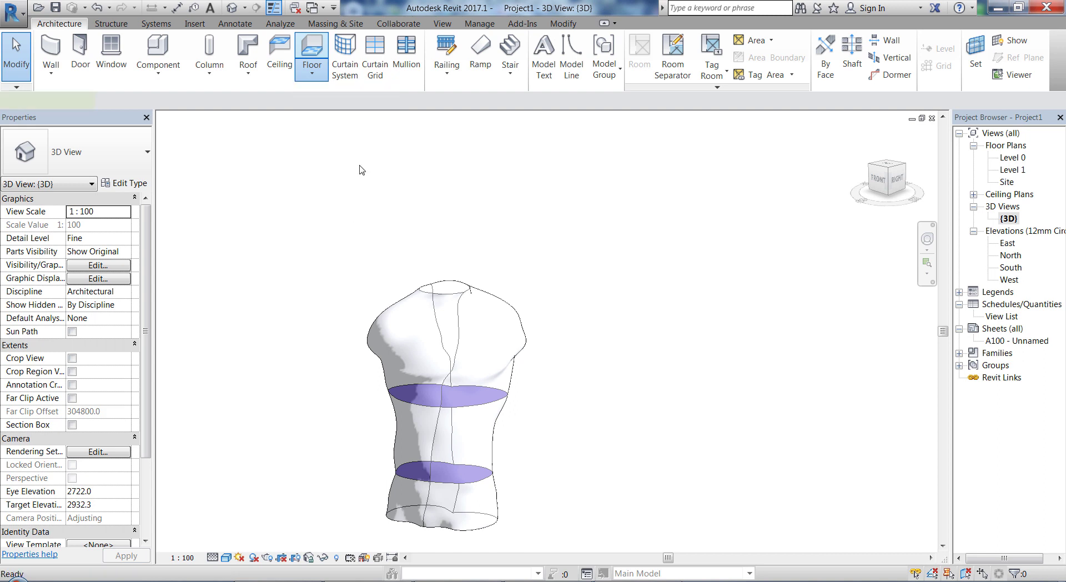
{"action": "left_click", "coordinate": [466, 404]}
{"action": "left_click", "coordinate": [483, 480]}
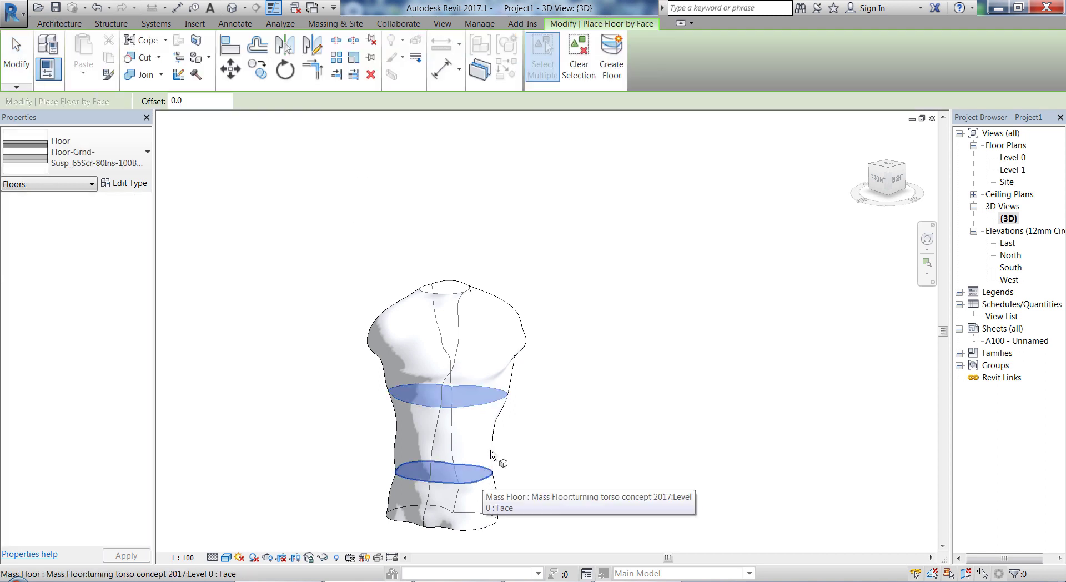
{"action": "left_click", "coordinate": [612, 69]}
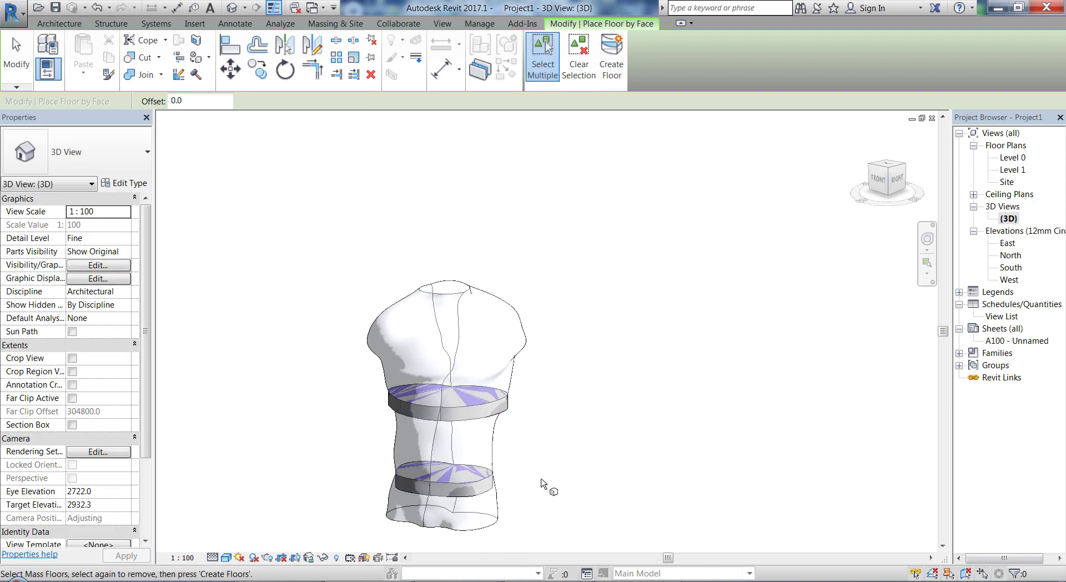
{"action": "scroll", "coordinate": [490, 439], "scroll_direction": "up", "scroll_amount": 5}
{"action": "scroll", "coordinate": [544, 333], "scroll_direction": "down", "scroll_amount": 8}
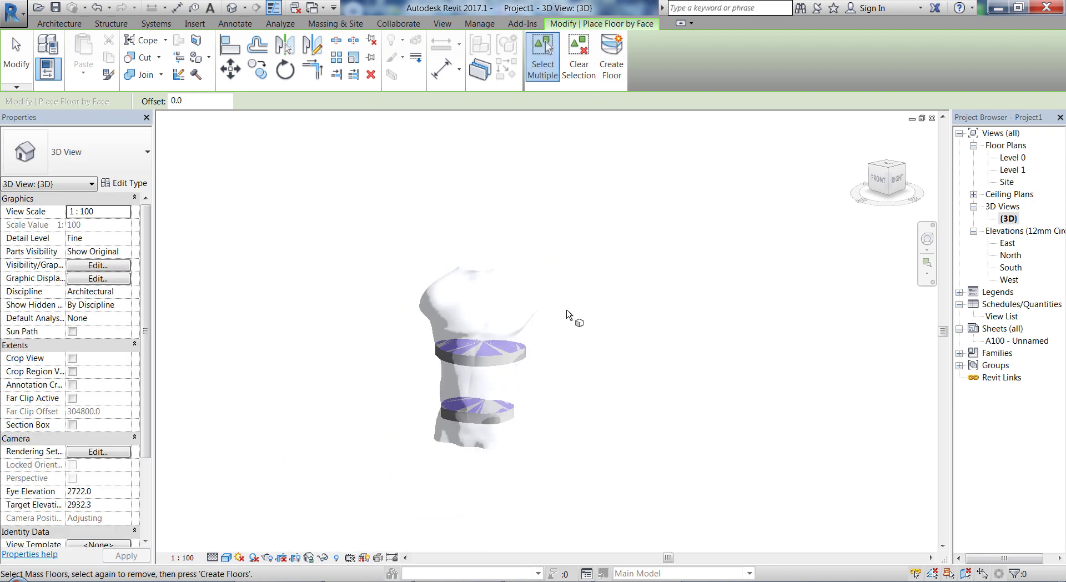
{"action": "key", "text": "Escape"}
Place Wall-Int_12P-100Blk-12P walls by face over both side faces of the torso mass
{"action": "scroll", "coordinate": [516, 222], "scroll_direction": "up", "scroll_amount": 3}
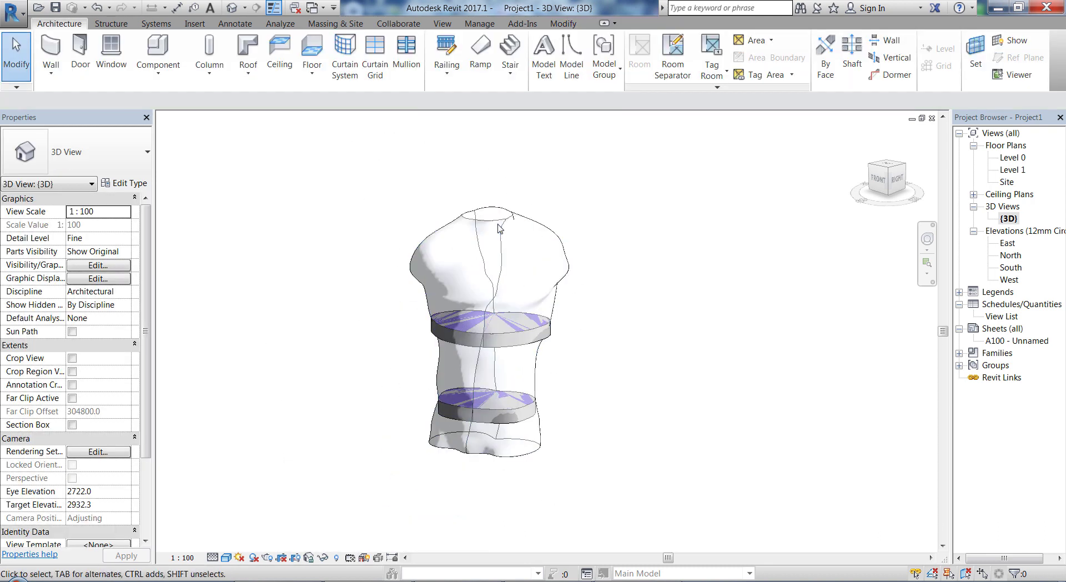
{"action": "middle_click_drag", "start_coordinate": [630, 404], "coordinate": [674, 420], "text": "shift"}
{"action": "scroll", "coordinate": [617, 359], "scroll_direction": "down", "scroll_amount": 2}
{"action": "scroll", "coordinate": [569, 249], "scroll_direction": "up", "scroll_amount": 2}
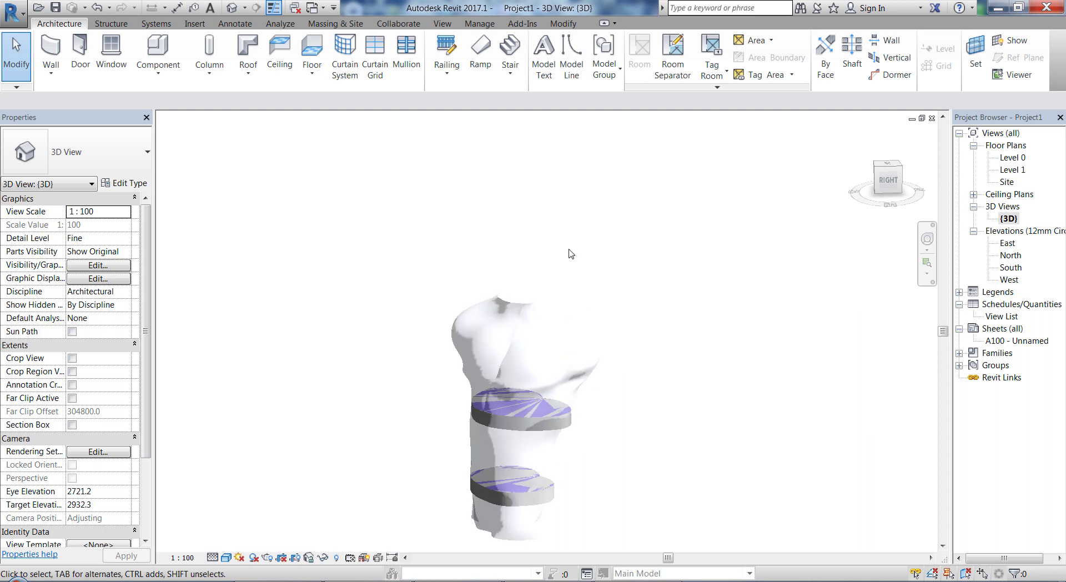
{"action": "left_click", "coordinate": [54, 77]}
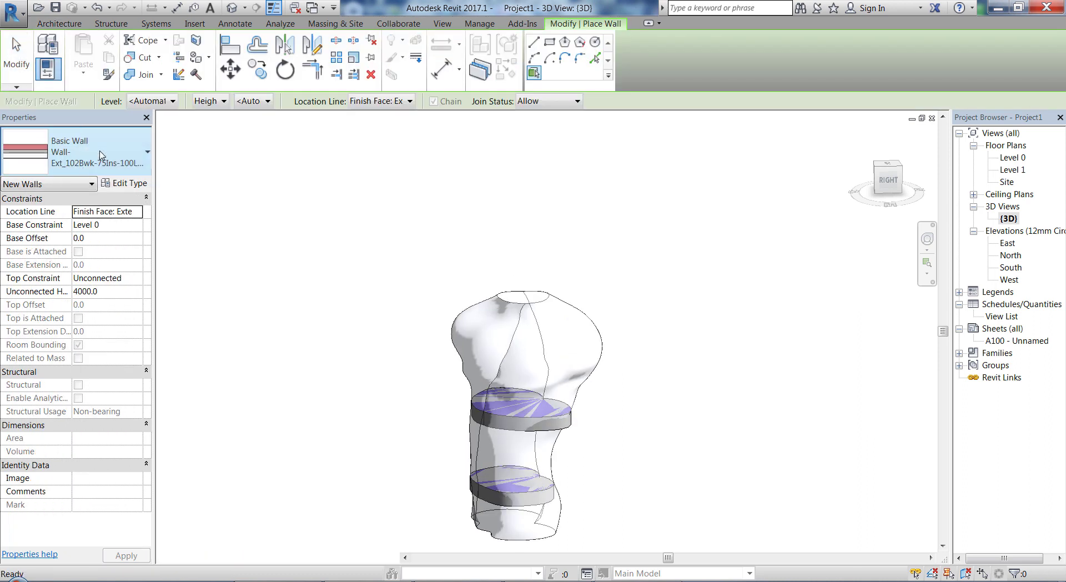
{"action": "left_click", "coordinate": [101, 155]}
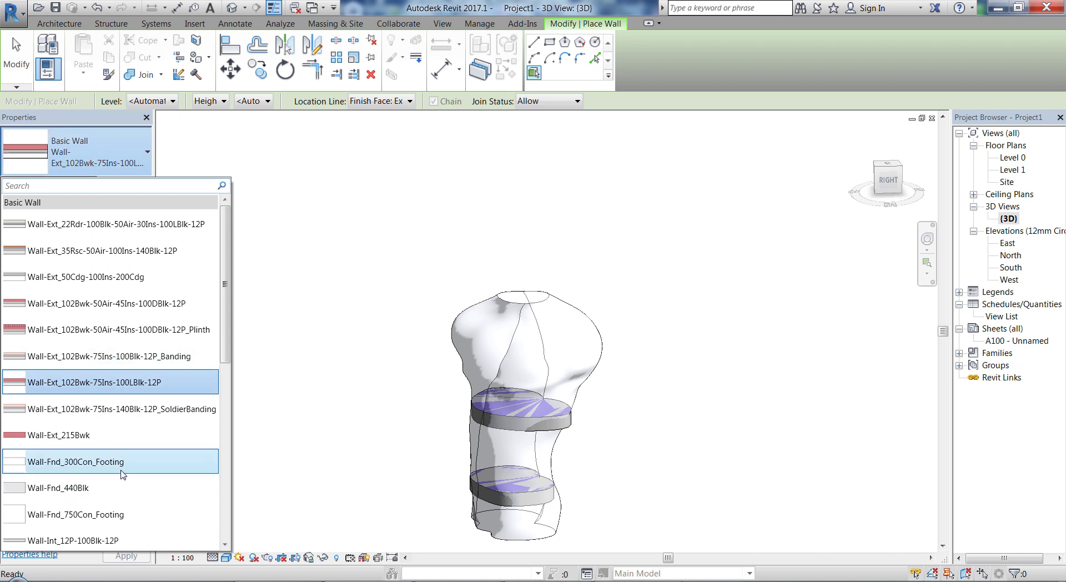
{"action": "scroll", "coordinate": [125, 462], "scroll_direction": "down", "scroll_amount": 3}
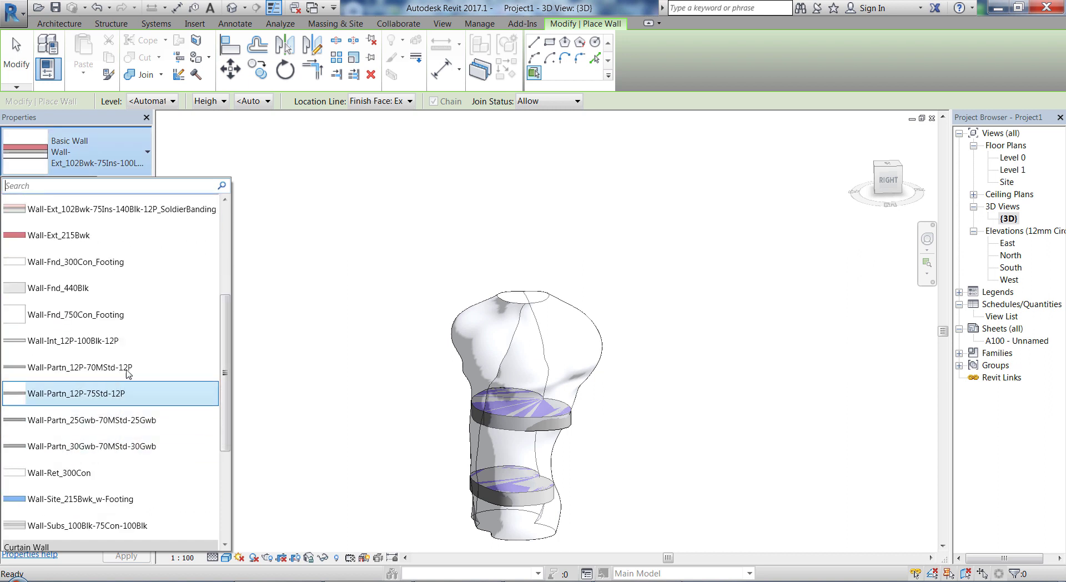
{"action": "left_click", "coordinate": [133, 341]}
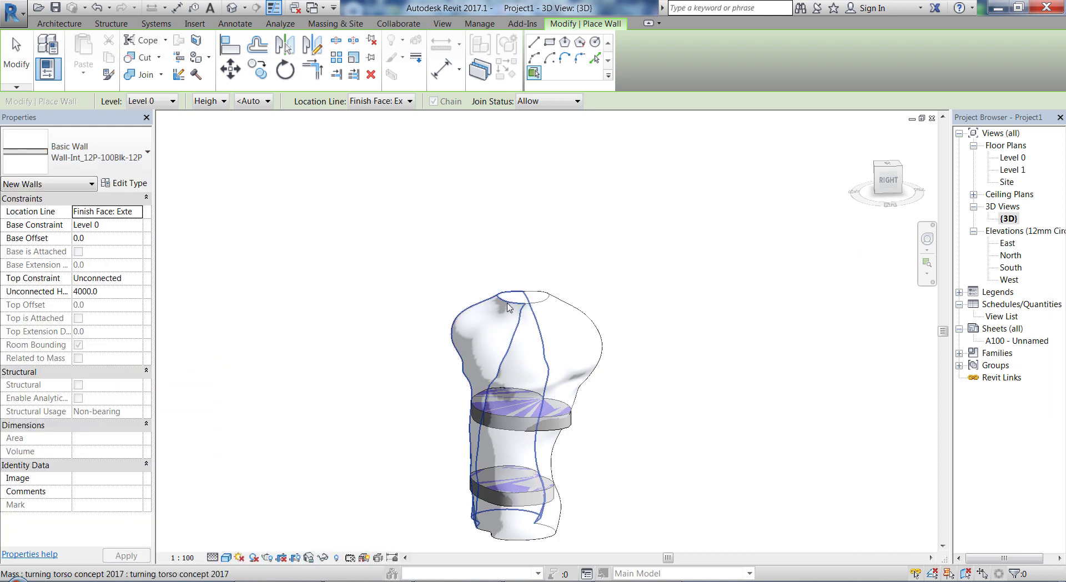
{"action": "left_click", "coordinate": [491, 408]}
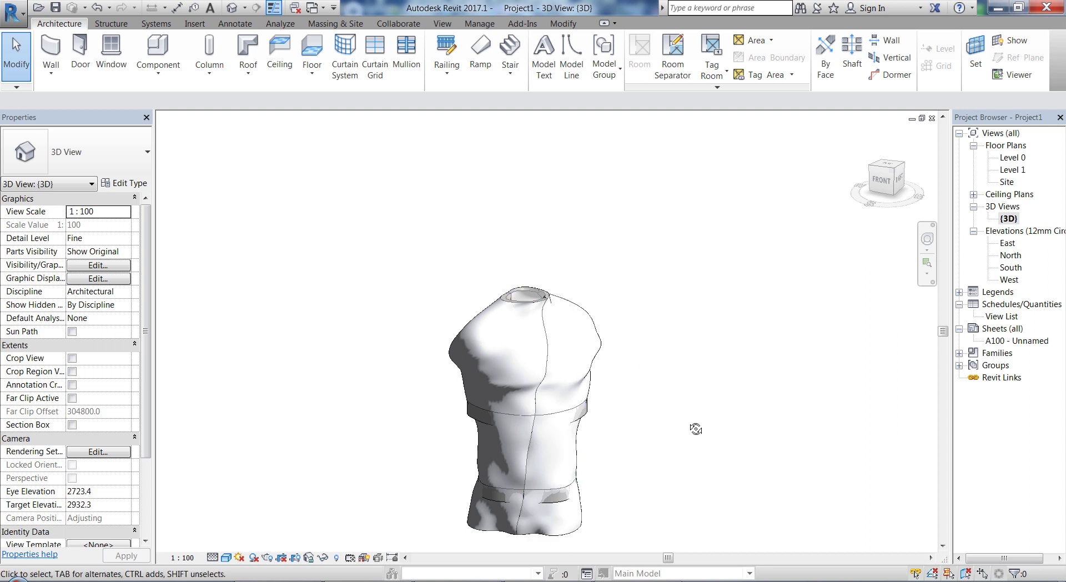
Examine the face-based walls around the torso from several sides, selecting each half to inspect its extent and properties
{"action": "middle_click_drag", "start_coordinate": [694, 431], "coordinate": [436, 281], "text": "shift"}
{"action": "scroll", "coordinate": [435, 281], "scroll_direction": "down", "scroll_amount": 3}
{"action": "middle_click_drag", "start_coordinate": [412, 379], "coordinate": [614, 388], "text": "shift"}
{"action": "scroll", "coordinate": [535, 235], "scroll_direction": "up", "scroll_amount": 3}
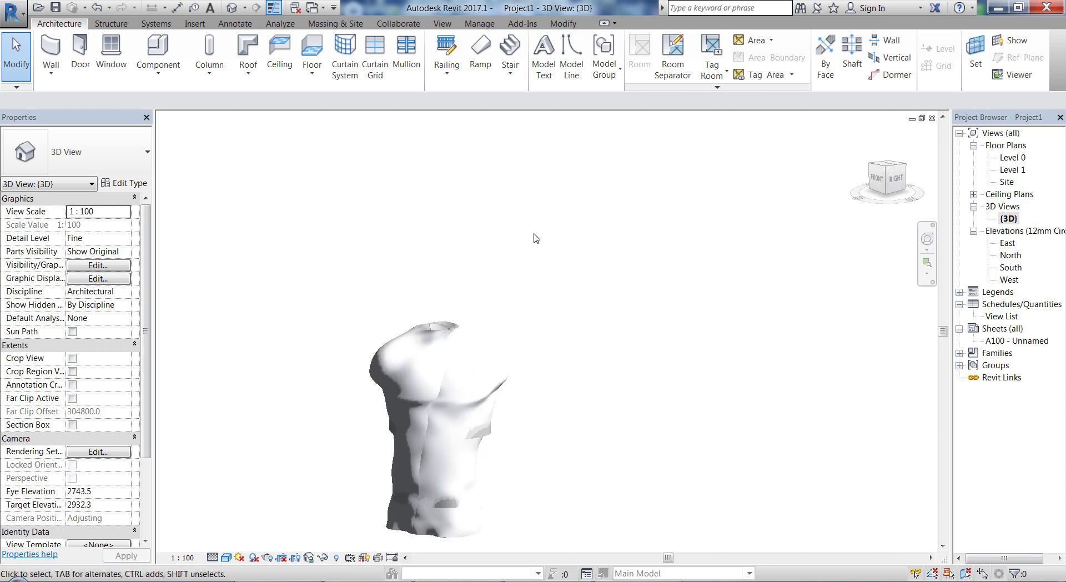
{"action": "left_click", "coordinate": [419, 333]}
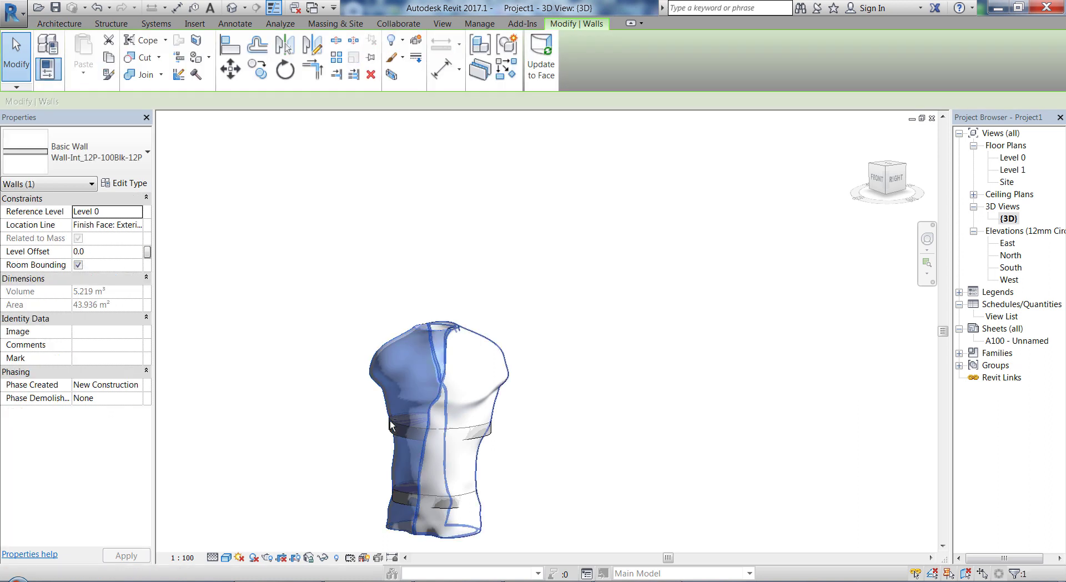
{"action": "middle_click_drag", "start_coordinate": [459, 428], "coordinate": [464, 323], "text": "shift"}
{"action": "left_click", "coordinate": [448, 325]}
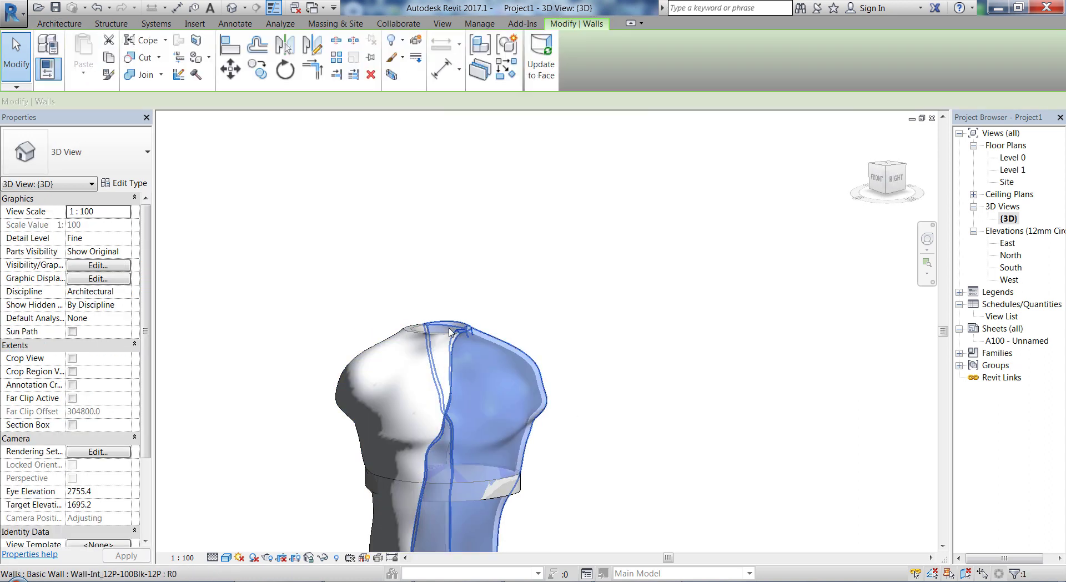
{"action": "scroll", "coordinate": [445, 313], "scroll_direction": "down", "scroll_amount": 3}
{"action": "key", "text": "Escape"}
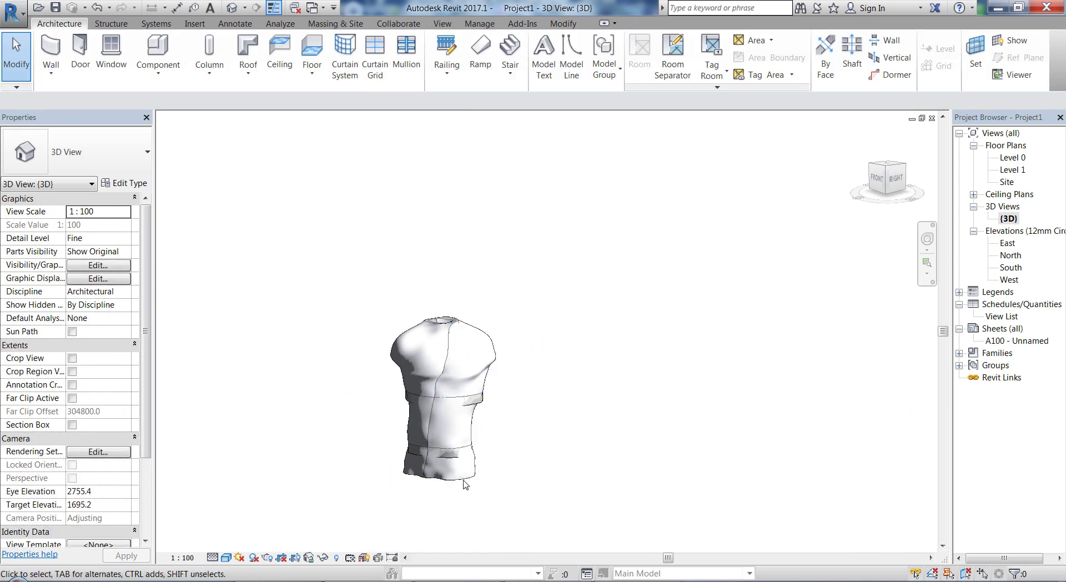
Set the torso mass's R1 to 60° and update its related walls and floors to the changed faces
{"action": "left_click", "coordinate": [464, 484]}
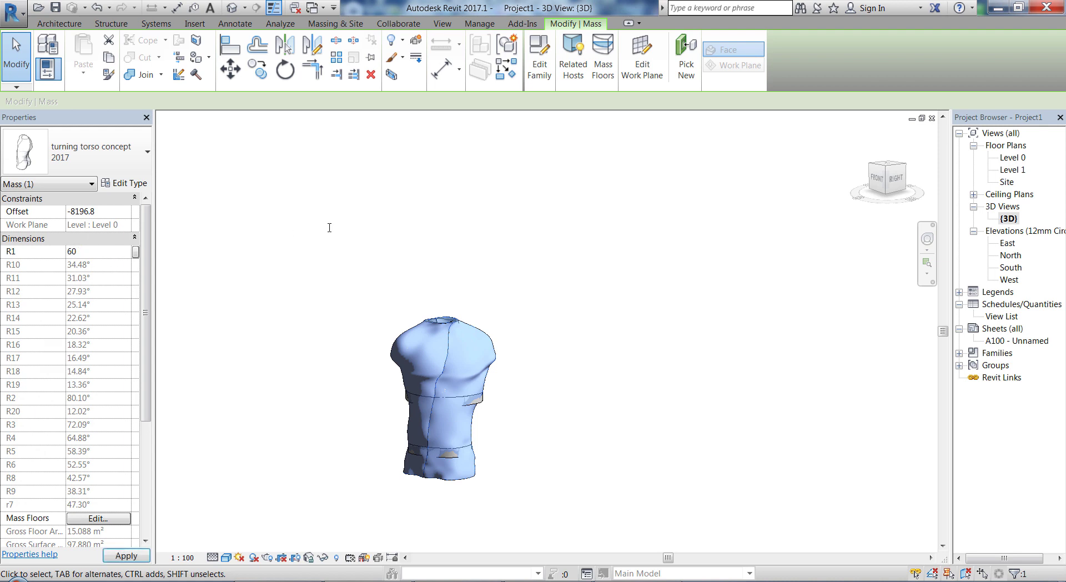
{"action": "key", "text": "Escape"}
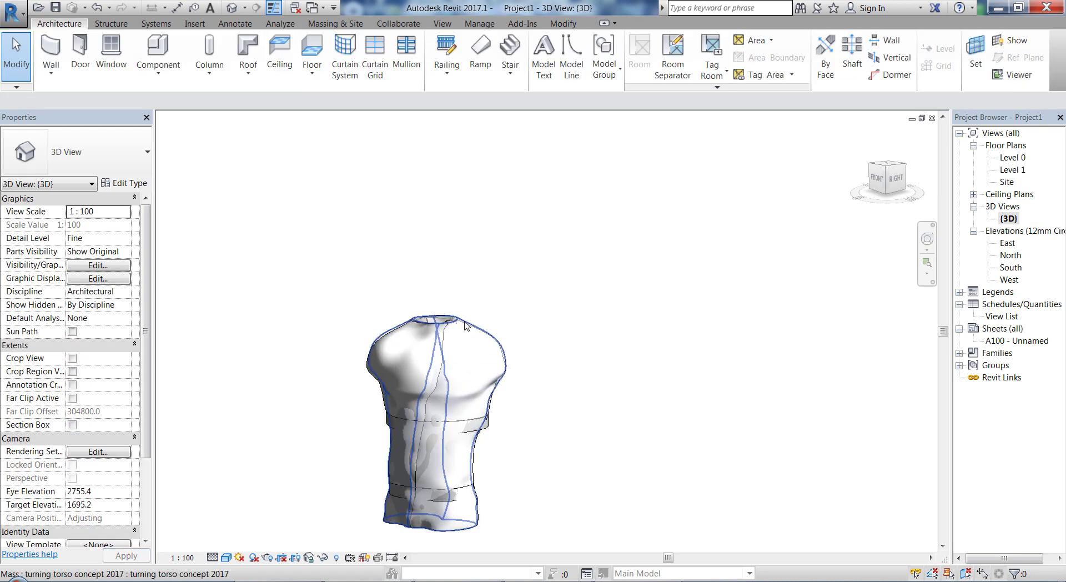
{"action": "left_click", "coordinate": [465, 330]}
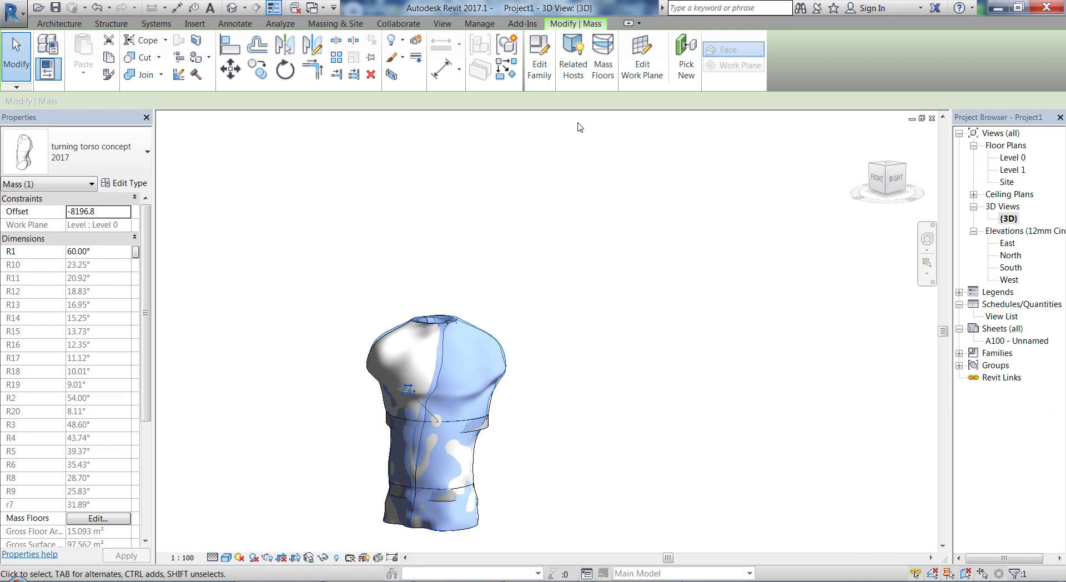
{"action": "left_click", "coordinate": [571, 77]}
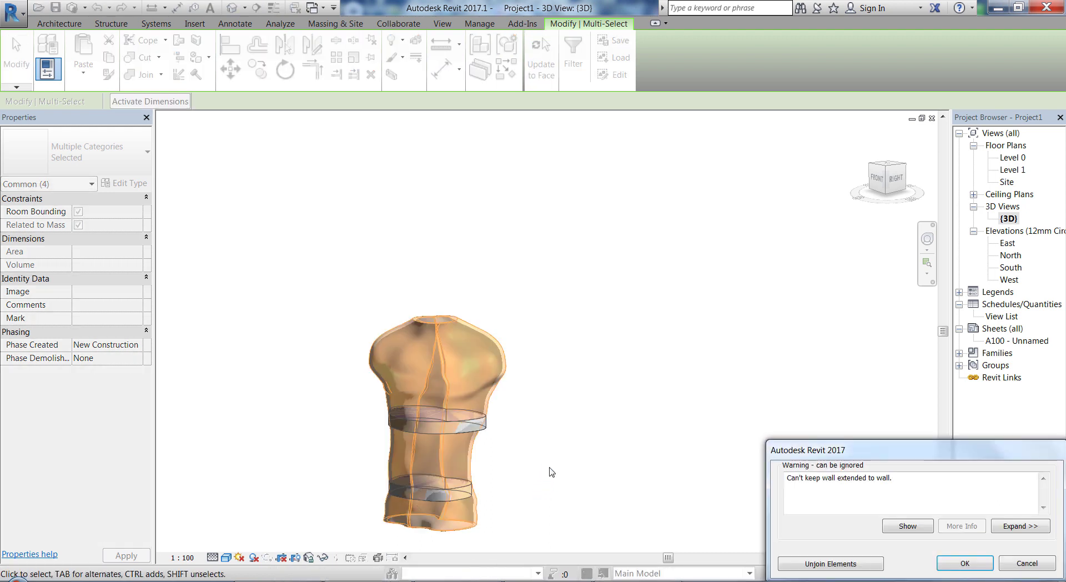
{"action": "left_click", "coordinate": [960, 561]}
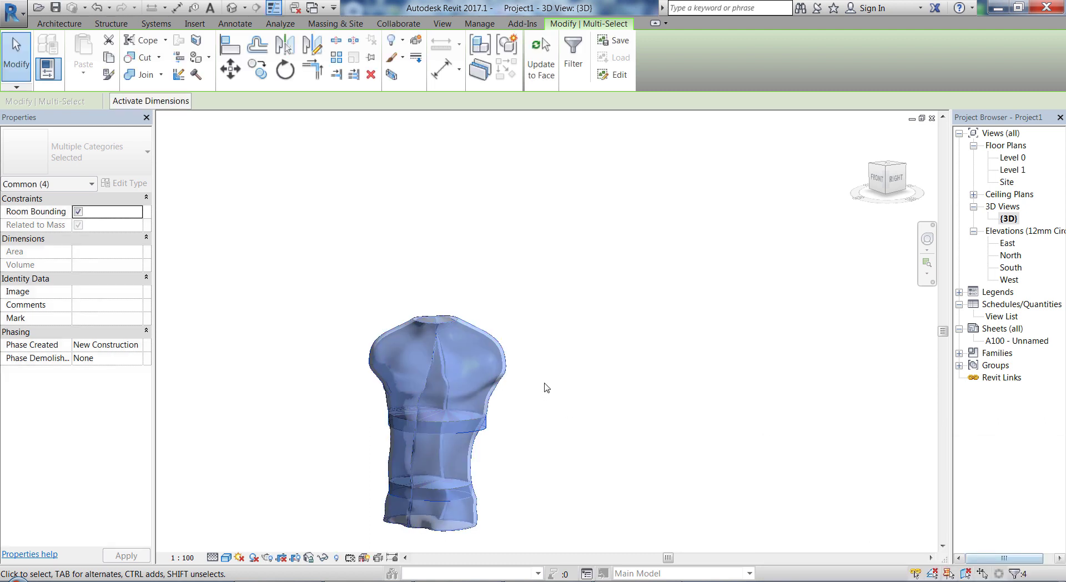
{"action": "left_click", "coordinate": [562, 373]}
Inspect one of the updated torso walls, and raise Level 1 to an elevation of 3300 in the North elevation
{"action": "middle_click_drag", "start_coordinate": [361, 409], "coordinate": [504, 511], "text": "shift"}
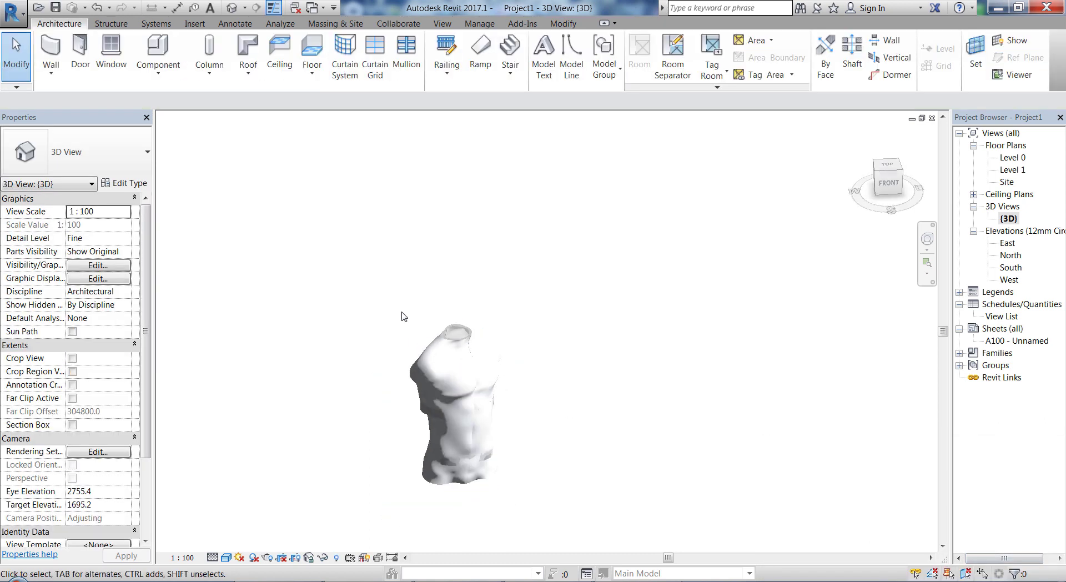
{"action": "scroll", "coordinate": [403, 317], "scroll_direction": "up", "scroll_amount": 2}
{"action": "left_click", "coordinate": [475, 366]}
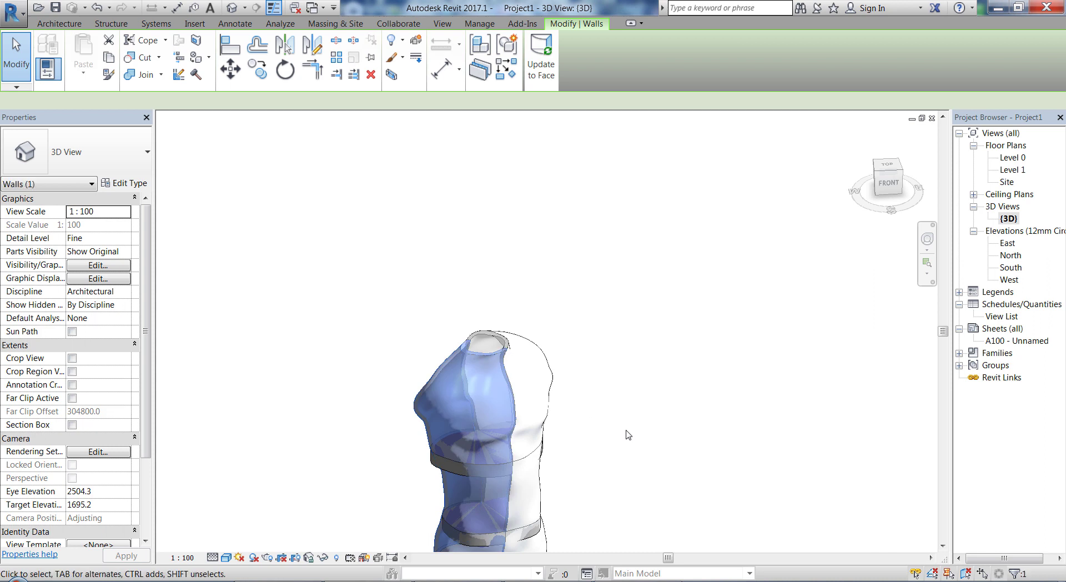
{"action": "middle_click_drag", "start_coordinate": [475, 366], "coordinate": [404, 264], "text": "shift"}
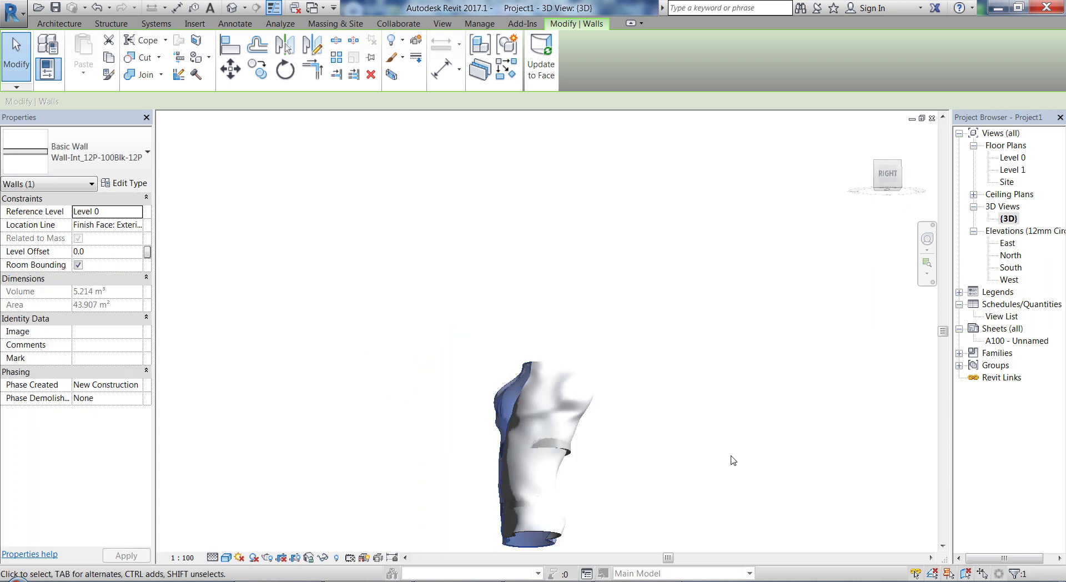
{"action": "middle_click_drag", "start_coordinate": [730, 458], "coordinate": [788, 500], "text": "shift"}
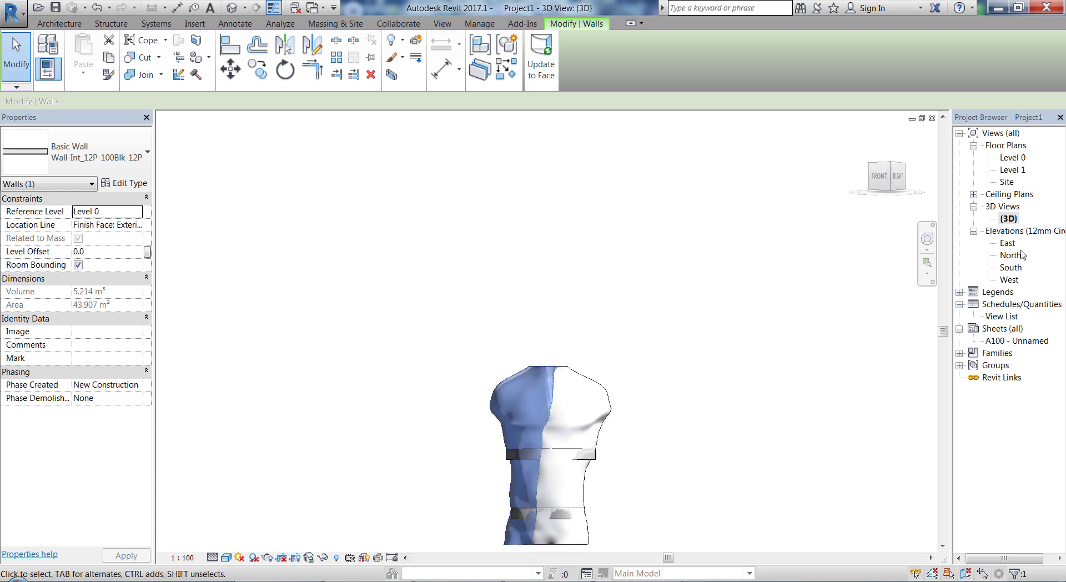
{"action": "double_click", "coordinate": [1009, 256]}
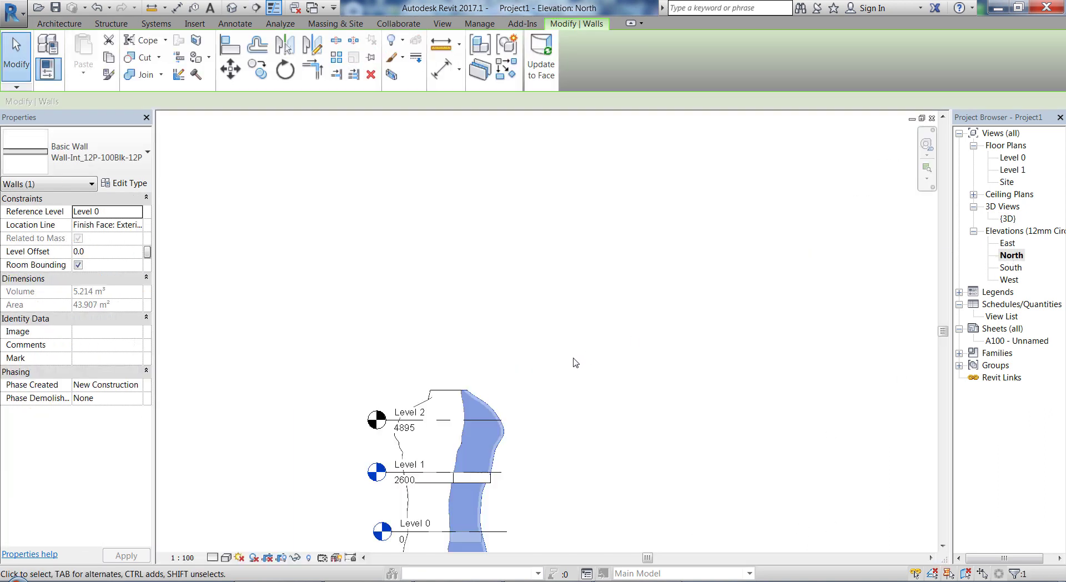
{"action": "scroll", "coordinate": [414, 405], "scroll_direction": "down", "scroll_amount": 2}
{"action": "scroll", "coordinate": [431, 478], "scroll_direction": "up", "scroll_amount": 2}
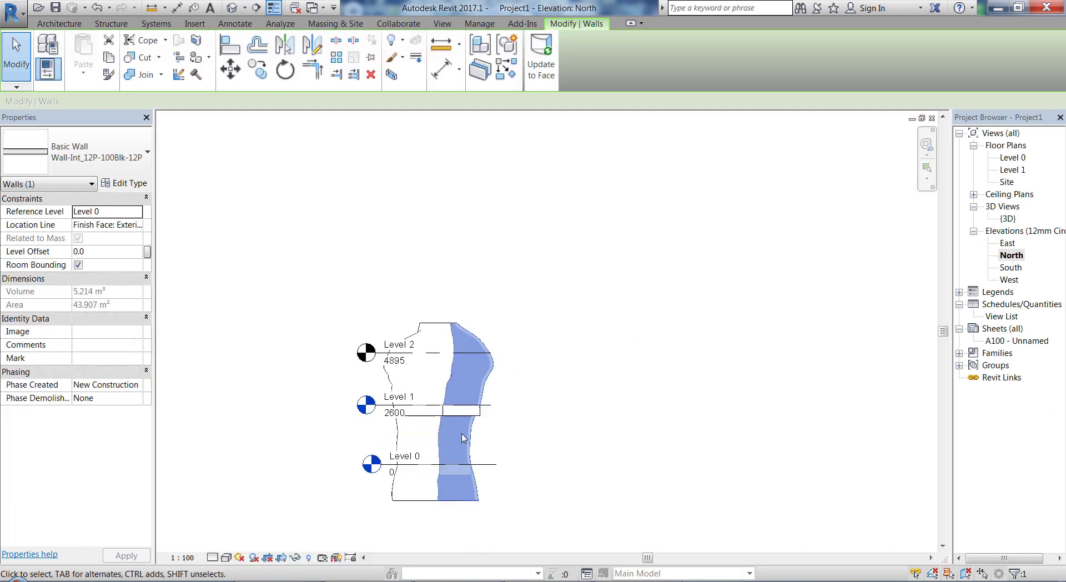
{"action": "left_click", "coordinate": [486, 410]}
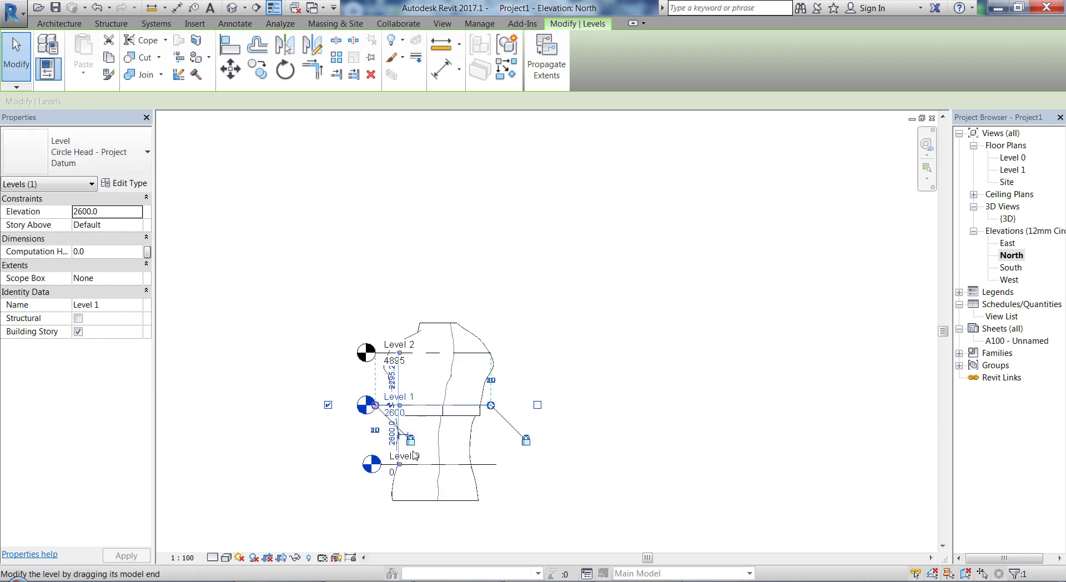
{"action": "scroll", "coordinate": [398, 411], "scroll_direction": "up", "scroll_amount": 3}
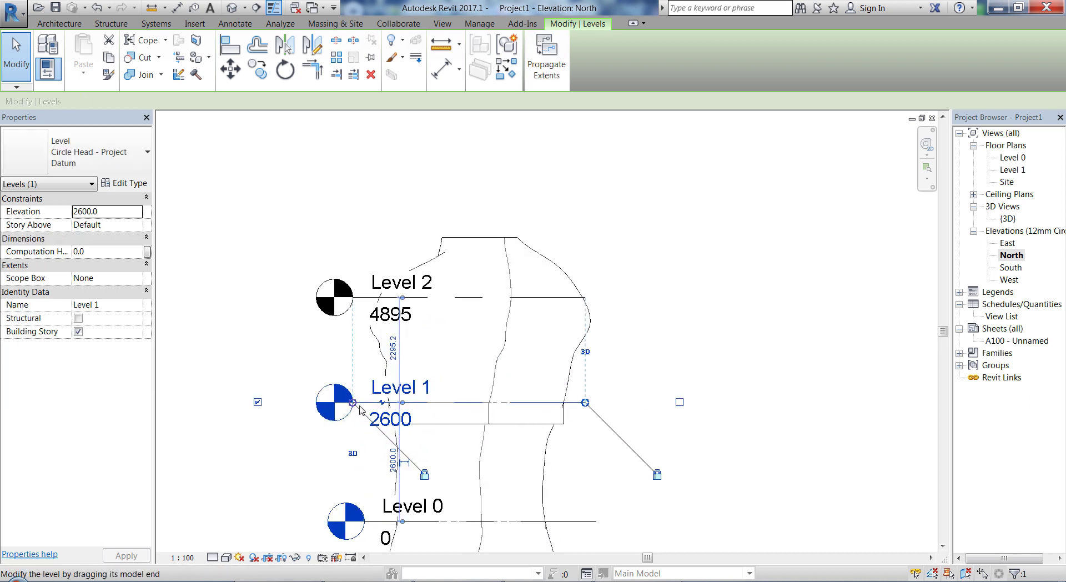
{"action": "left_click_drag", "start_coordinate": [363, 368], "coordinate": [364, 368]}
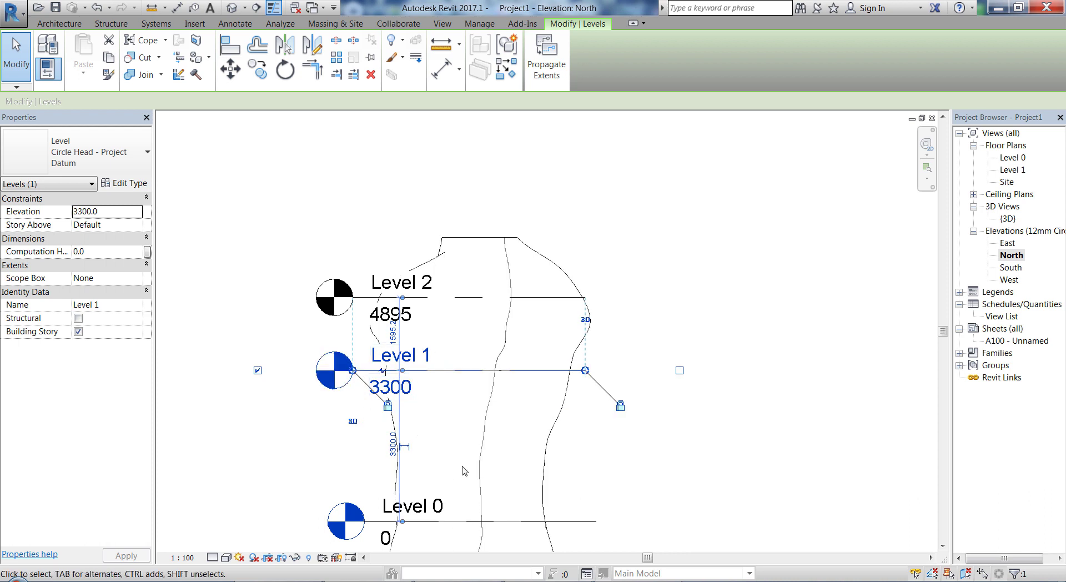
Raise Level 1 to an elevation of 4400 in the North elevation
{"action": "double_click", "coordinate": [1007, 219]}
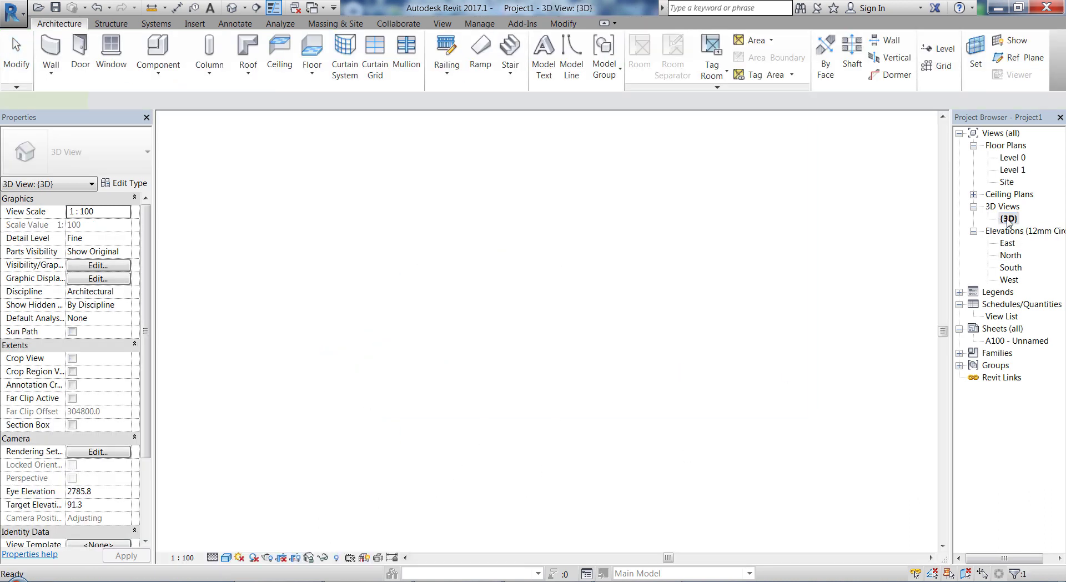
{"action": "left_click", "coordinate": [684, 478]}
{"action": "middle_click_drag", "start_coordinate": [682, 456], "coordinate": [511, 440], "text": "shift"}
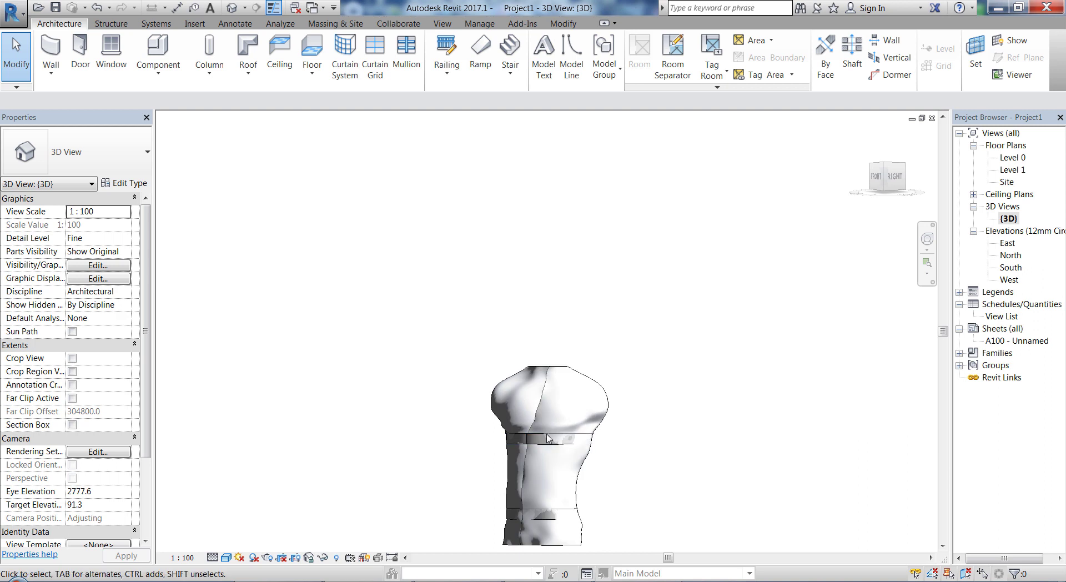
{"action": "left_click", "coordinate": [1013, 267]}
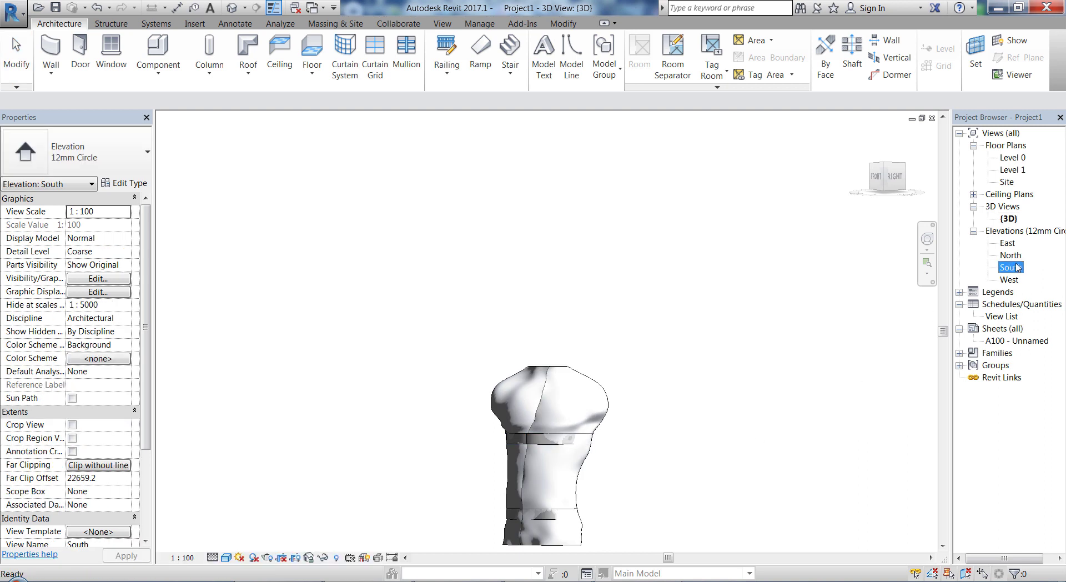
{"action": "double_click", "coordinate": [1006, 257]}
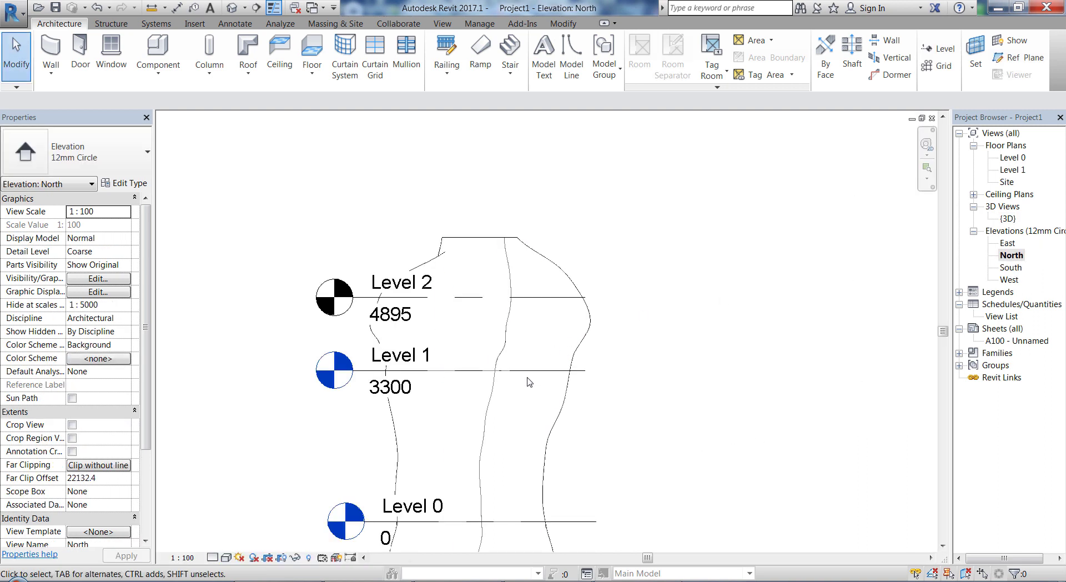
{"action": "left_click", "coordinate": [522, 370]}
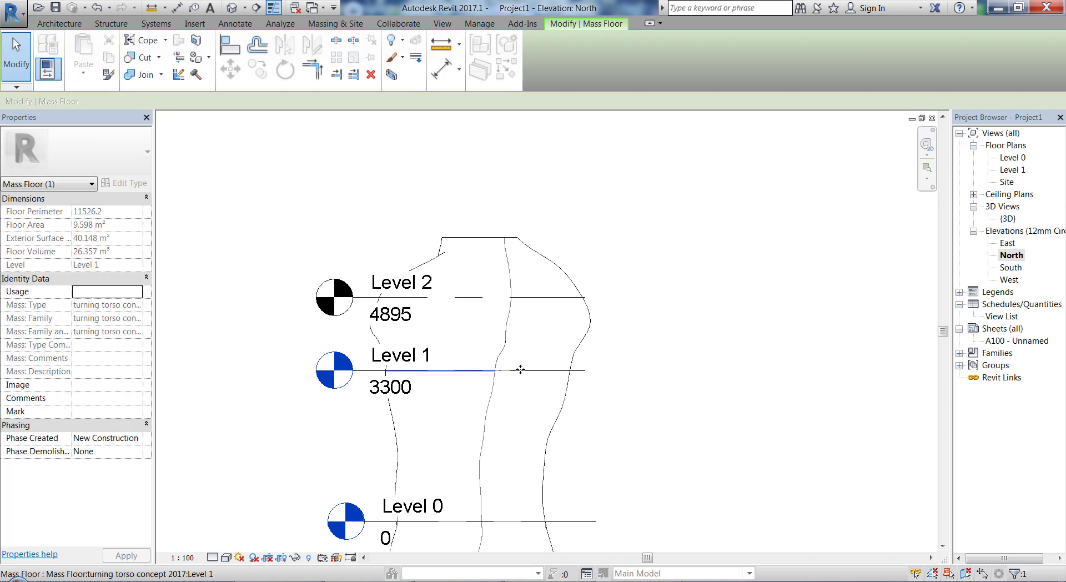
{"action": "left_click", "coordinate": [362, 370]}
{"action": "left_click_drag", "start_coordinate": [366, 348], "coordinate": [367, 324]}
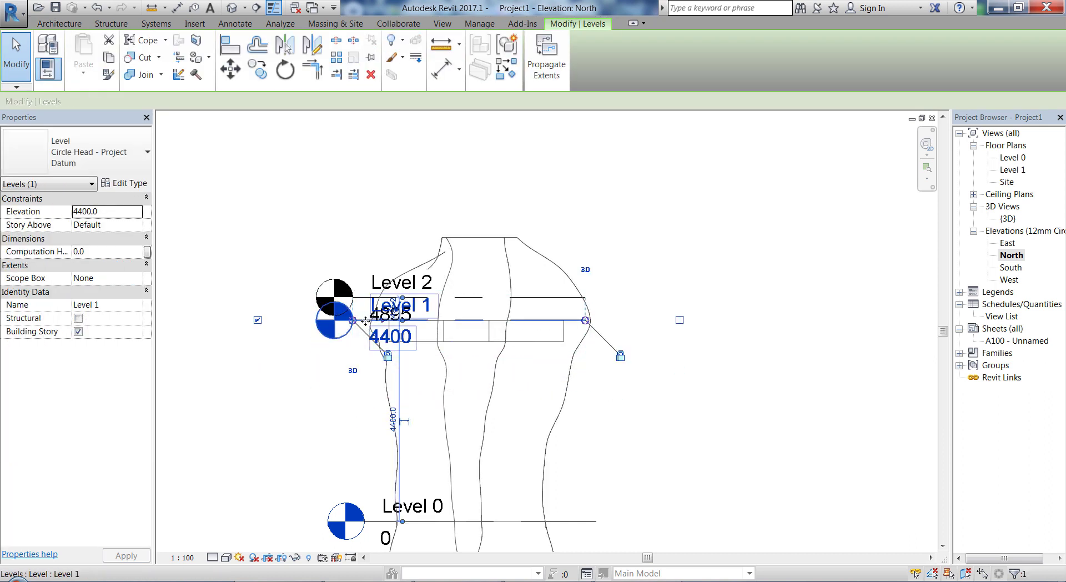
Update the Level 1 floor to match the torso mass's face in the 3D view
{"action": "double_click", "coordinate": [1012, 218]}
{"action": "middle_click_drag", "start_coordinate": [650, 429], "coordinate": [664, 506], "text": "shift"}
{"action": "scroll", "coordinate": [608, 411], "scroll_direction": "up", "scroll_amount": 3}
{"action": "left_click", "coordinate": [566, 444]}
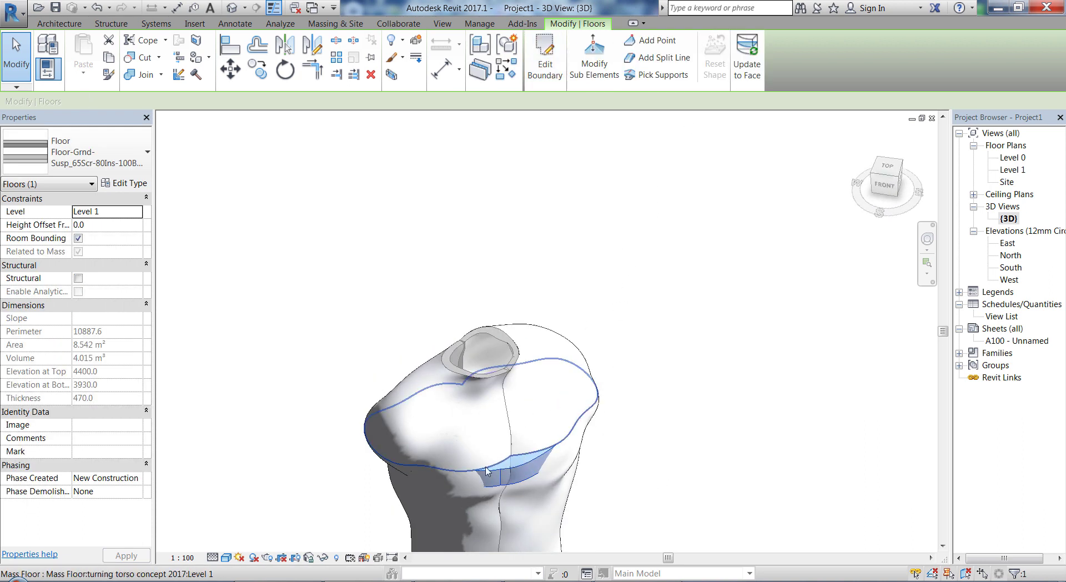
{"action": "left_click", "coordinate": [511, 477]}
{"action": "key", "text": "Escape"}
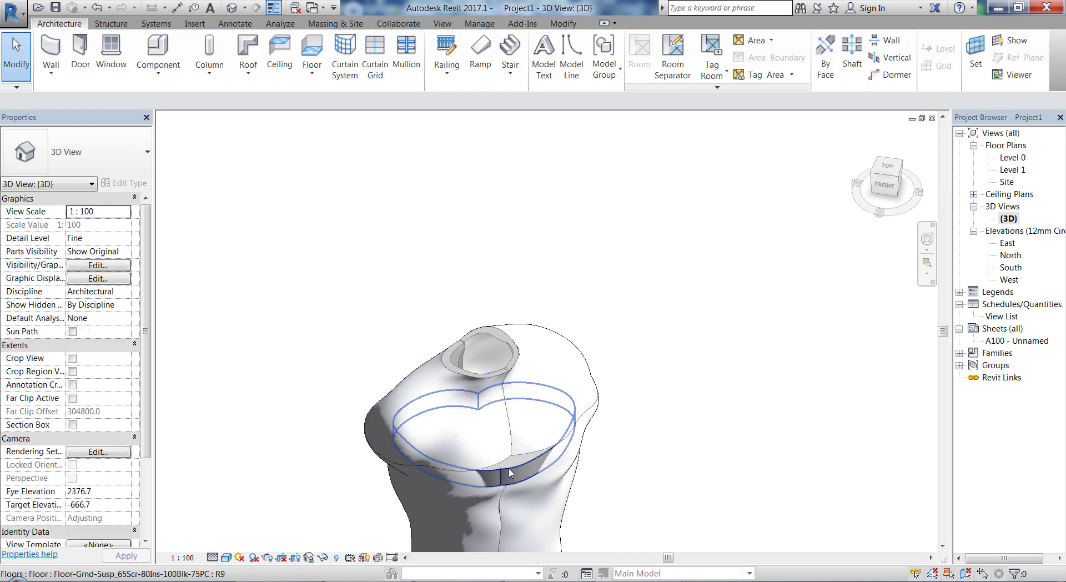
{"action": "left_click", "coordinate": [512, 478]}
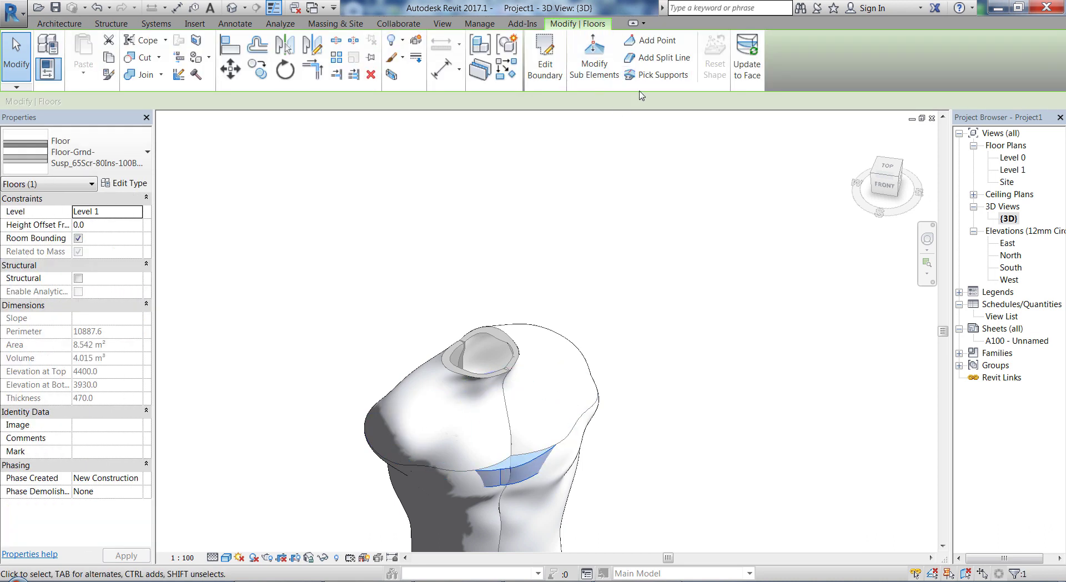
{"action": "left_click", "coordinate": [752, 72]}
{"action": "scroll", "coordinate": [699, 300], "scroll_direction": "down", "scroll_amount": 2}
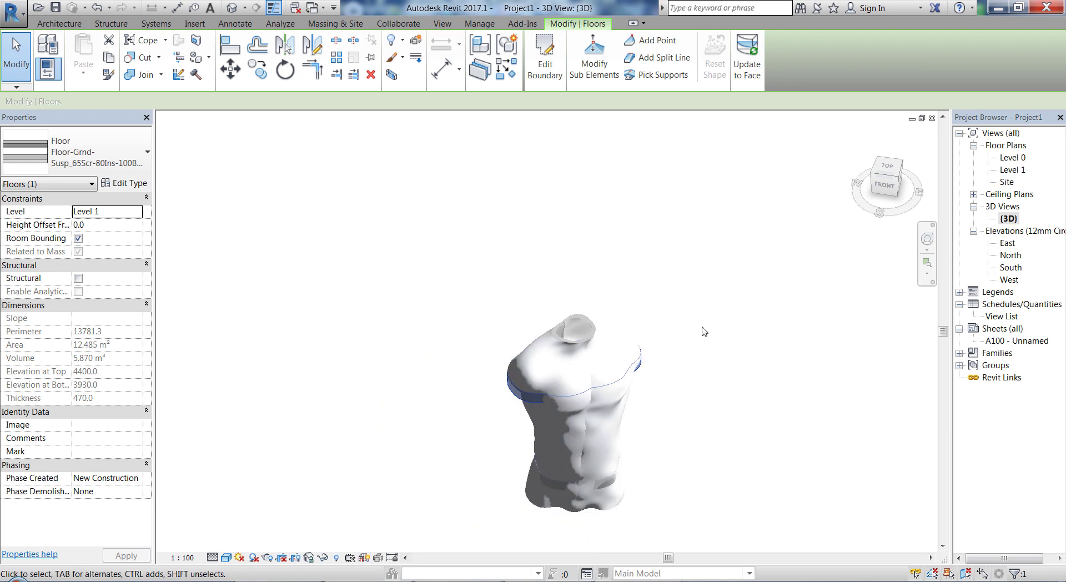
Try to assign another wall type to the face-based wall on the torso's gridless right-facing half
{"action": "left_click", "coordinate": [703, 332]}
{"action": "middle_click_drag", "start_coordinate": [711, 402], "coordinate": [635, 374], "text": "shift"}
{"action": "left_click", "coordinate": [623, 374]}
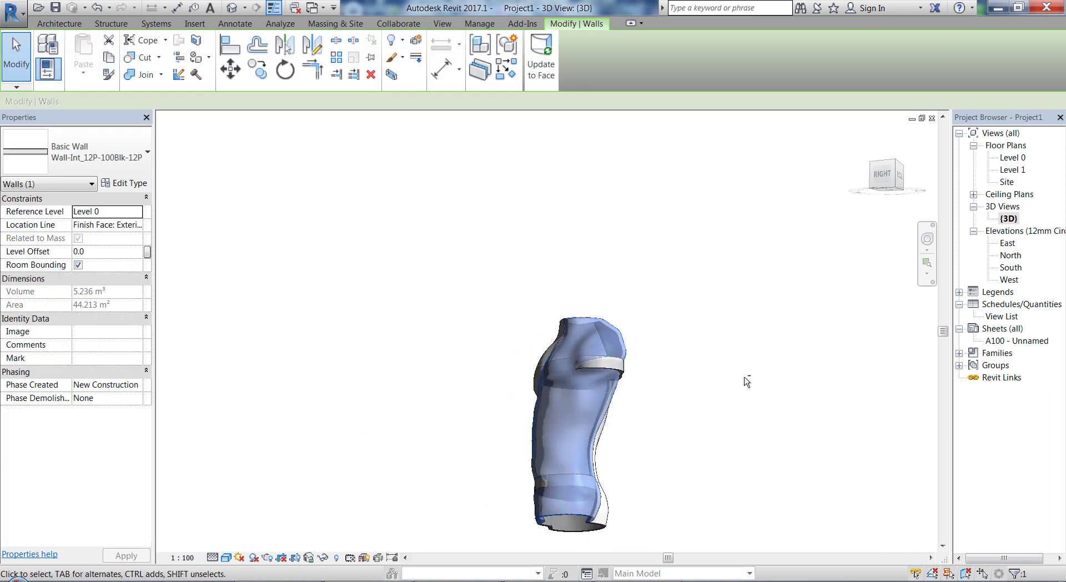
{"action": "middle_click_drag", "start_coordinate": [747, 383], "coordinate": [362, 455], "text": "shift"}
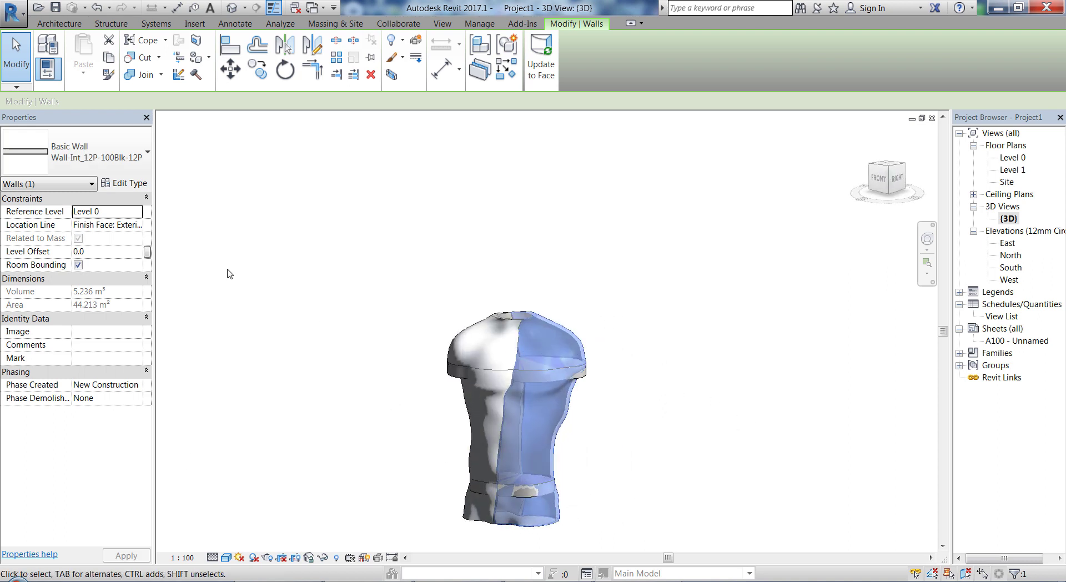
{"action": "left_click", "coordinate": [78, 159]}
{"action": "scroll", "coordinate": [91, 253], "scroll_direction": "up", "scroll_amount": 3}
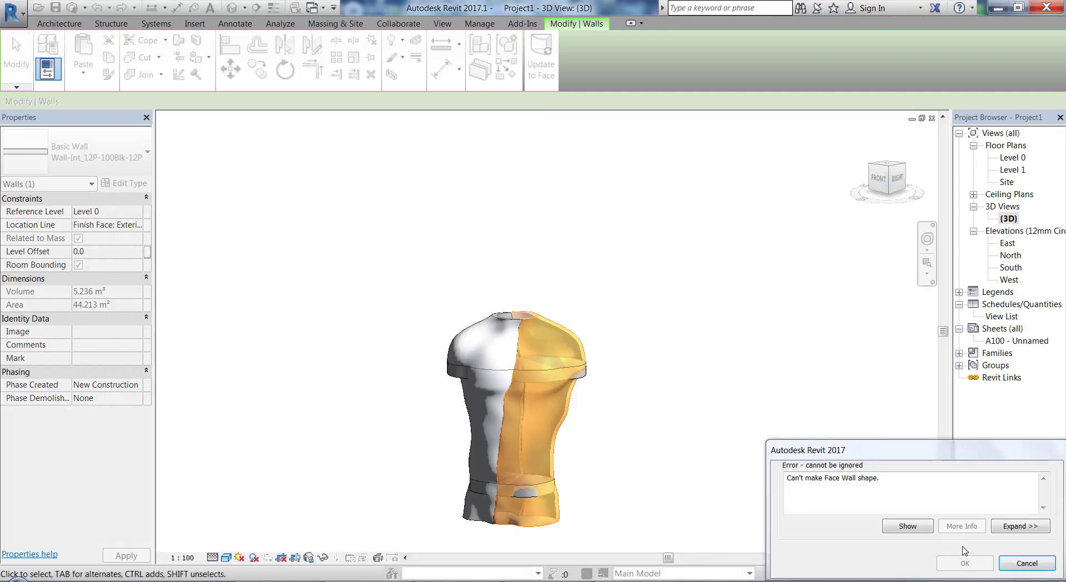
{"action": "left_click", "coordinate": [1026, 563]}
Delete the face-based wall covering the right-facing half of the torso mass
{"action": "middle_click_drag", "start_coordinate": [608, 410], "coordinate": [578, 384], "text": "shift"}
{"action": "scroll", "coordinate": [578, 384], "scroll_direction": "up", "scroll_amount": 3}
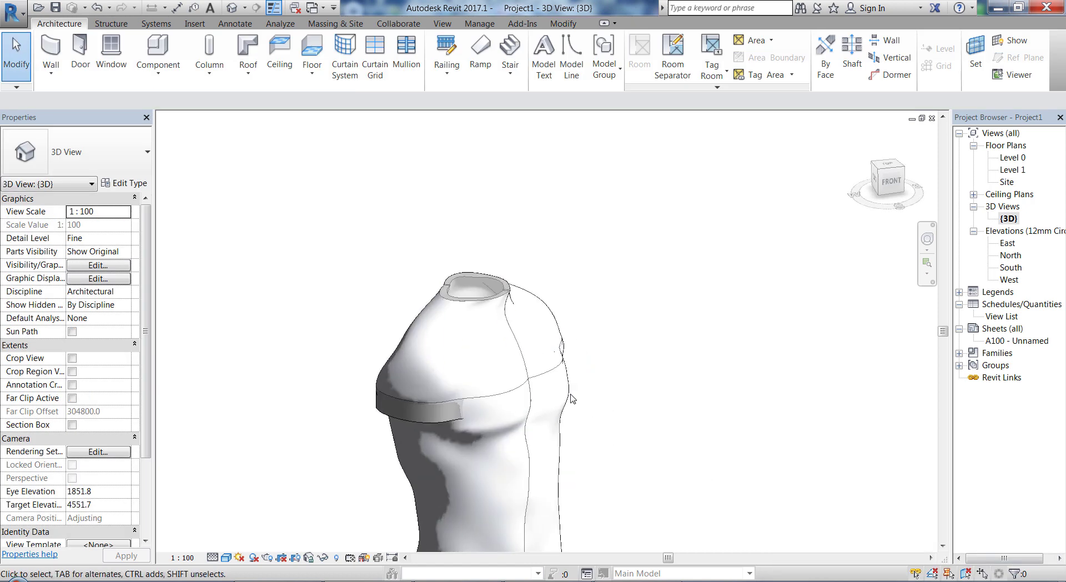
{"action": "scroll", "coordinate": [572, 398], "scroll_direction": "up", "scroll_amount": 2}
{"action": "middle_click_drag", "start_coordinate": [329, 252], "coordinate": [554, 331], "text": "shift"}
{"action": "scroll", "coordinate": [554, 331], "scroll_direction": "down", "scroll_amount": 3}
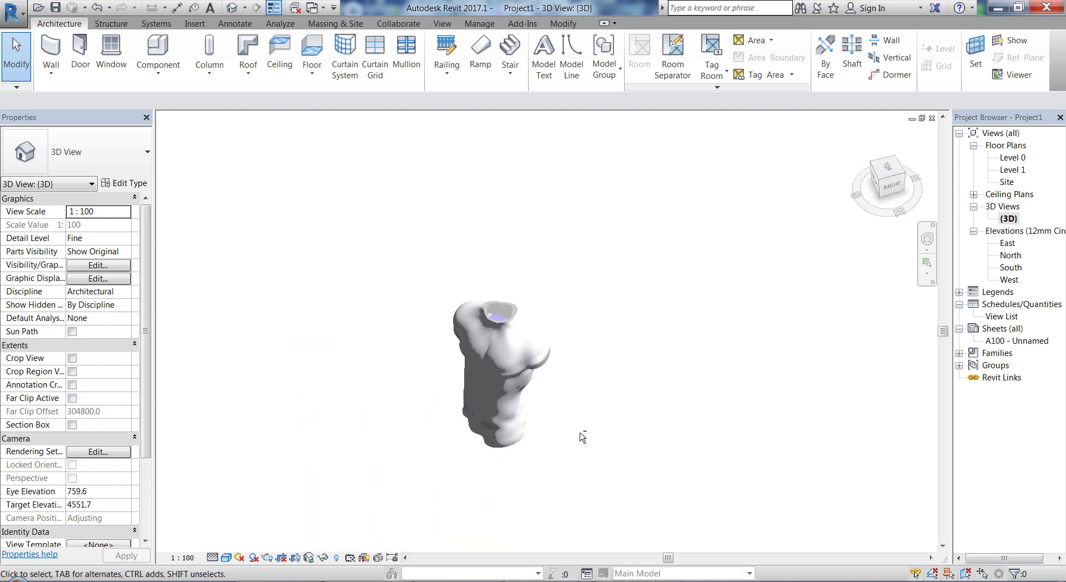
{"action": "middle_click_drag", "start_coordinate": [580, 435], "coordinate": [471, 281], "text": "shift"}
{"action": "scroll", "coordinate": [471, 282], "scroll_direction": "up", "scroll_amount": 3}
{"action": "left_click", "coordinate": [537, 328]}
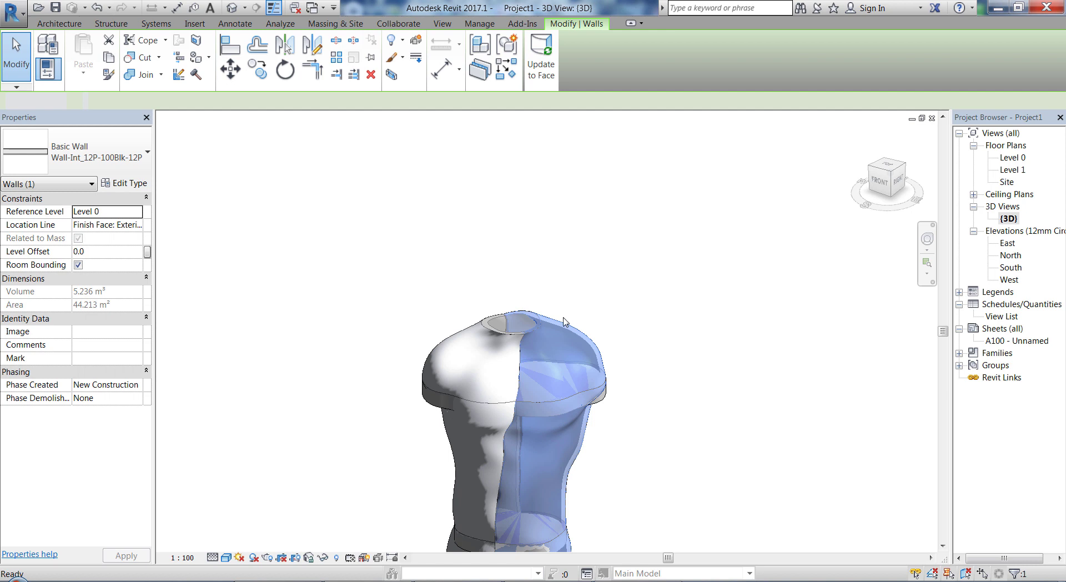
{"action": "key", "text": "Escape"}
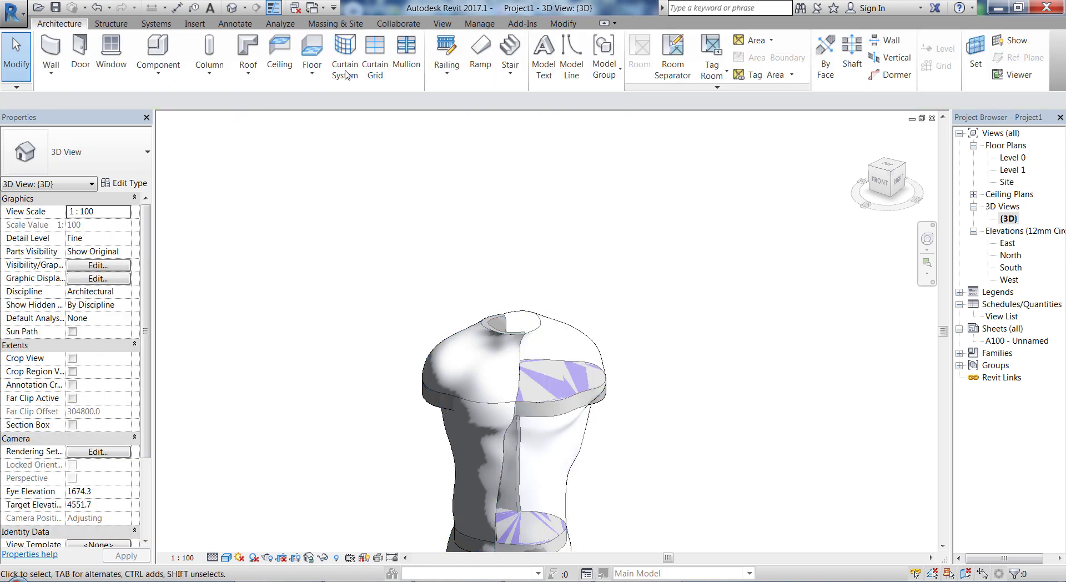
Place a curtain system by face over the exposed half of the torso mass, with Grid 1's number set to 20 and a similarly dense Grid 2
{"action": "left_click", "coordinate": [345, 71]}
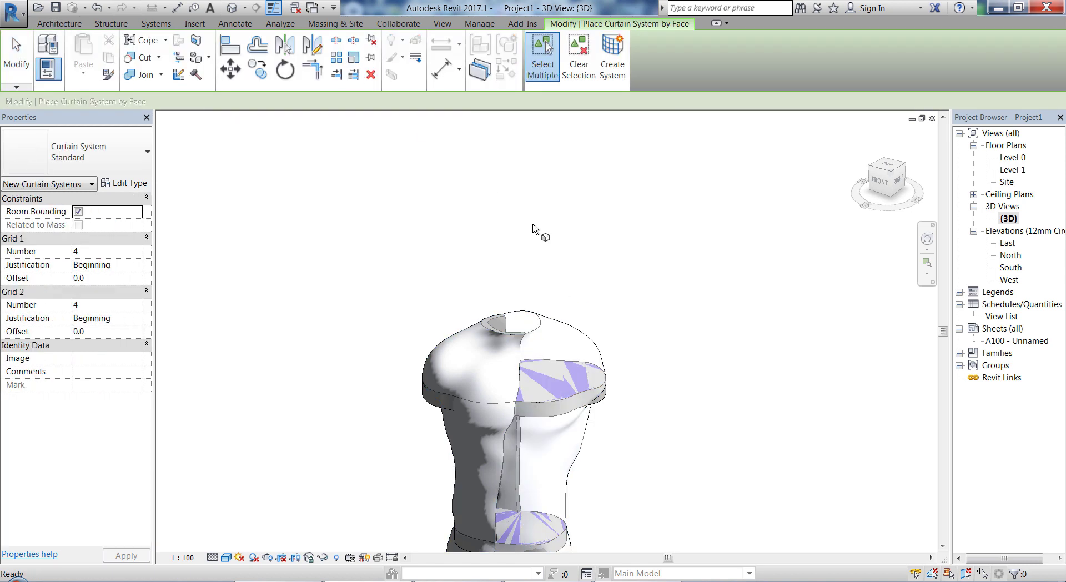
{"action": "left_click", "coordinate": [542, 317]}
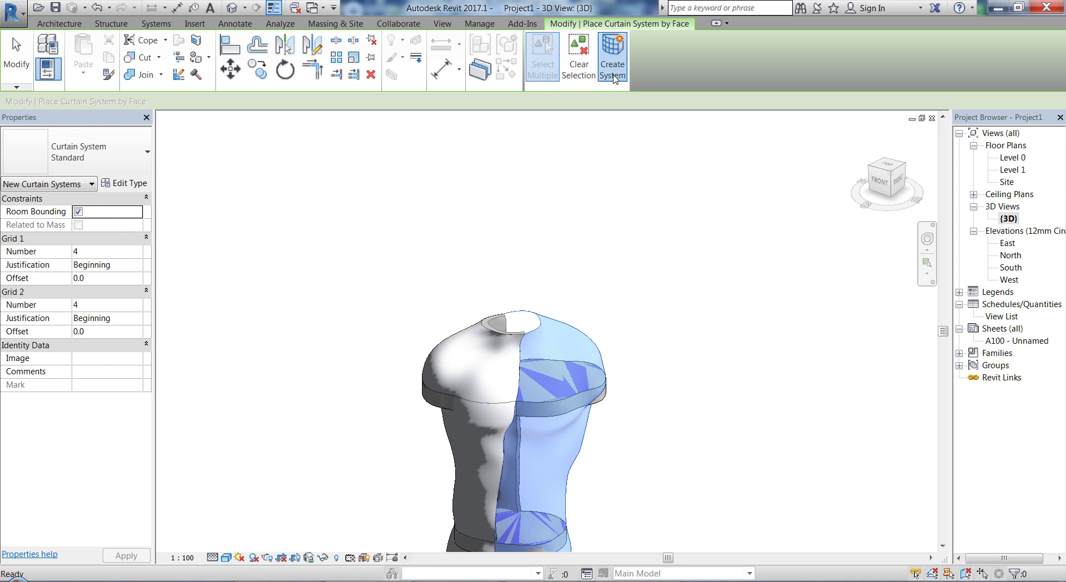
{"action": "left_click", "coordinate": [615, 77]}
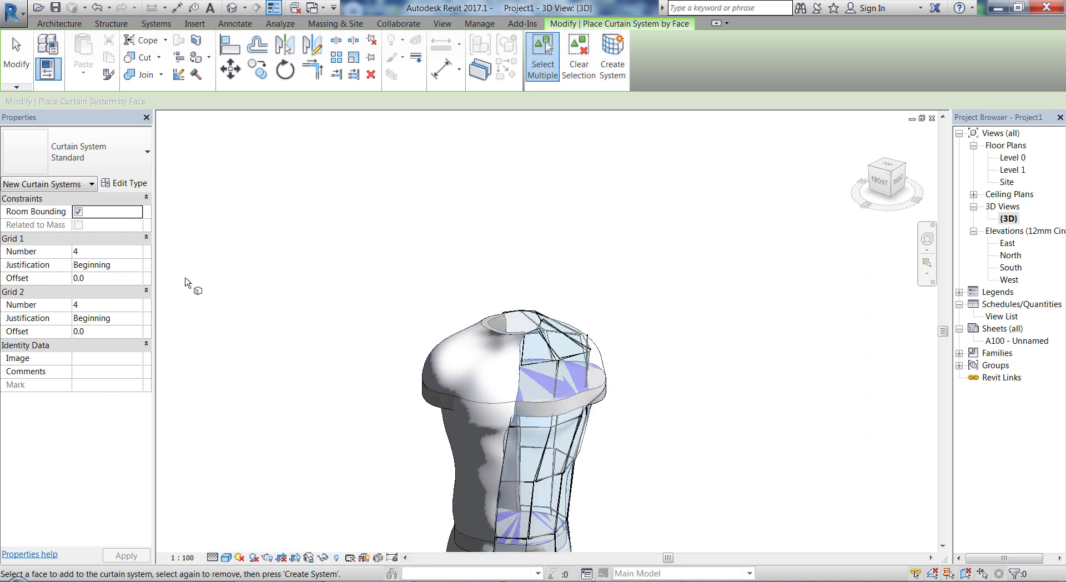
{"action": "left_click", "coordinate": [109, 253]}
{"action": "type", "text": "20"}
{"action": "left_click", "coordinate": [93, 307]}
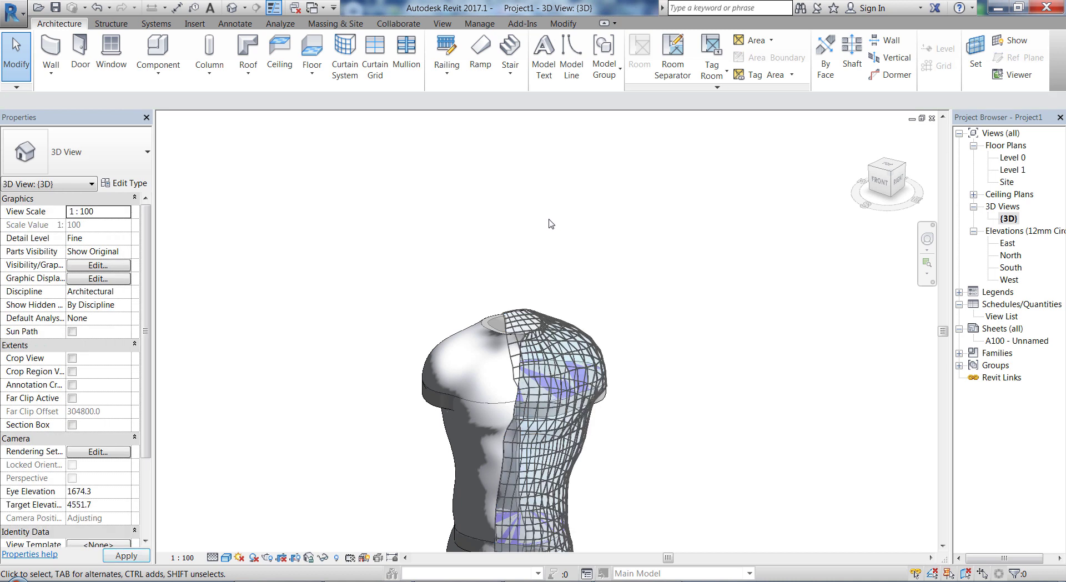
Examine the curtain system and the remaining face-based wall around the torso from several sides
{"action": "scroll", "coordinate": [518, 218], "scroll_direction": "down", "scroll_amount": 3}
{"action": "middle_click_drag", "start_coordinate": [652, 429], "coordinate": [472, 382], "text": "shift"}
{"action": "scroll", "coordinate": [471, 382], "scroll_direction": "up", "scroll_amount": 3}
{"action": "middle_click_drag", "start_coordinate": [388, 418], "coordinate": [572, 141], "text": "shift"}
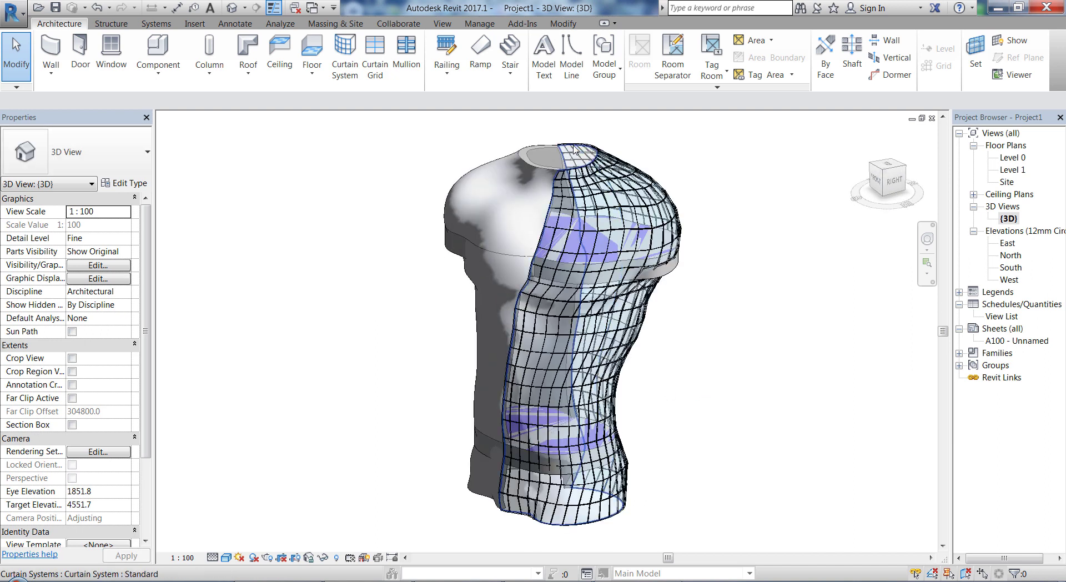
{"action": "middle_click_drag", "start_coordinate": [575, 256], "coordinate": [198, 371], "text": "shift"}
{"action": "scroll", "coordinate": [793, 350], "scroll_direction": "down", "scroll_amount": 3}
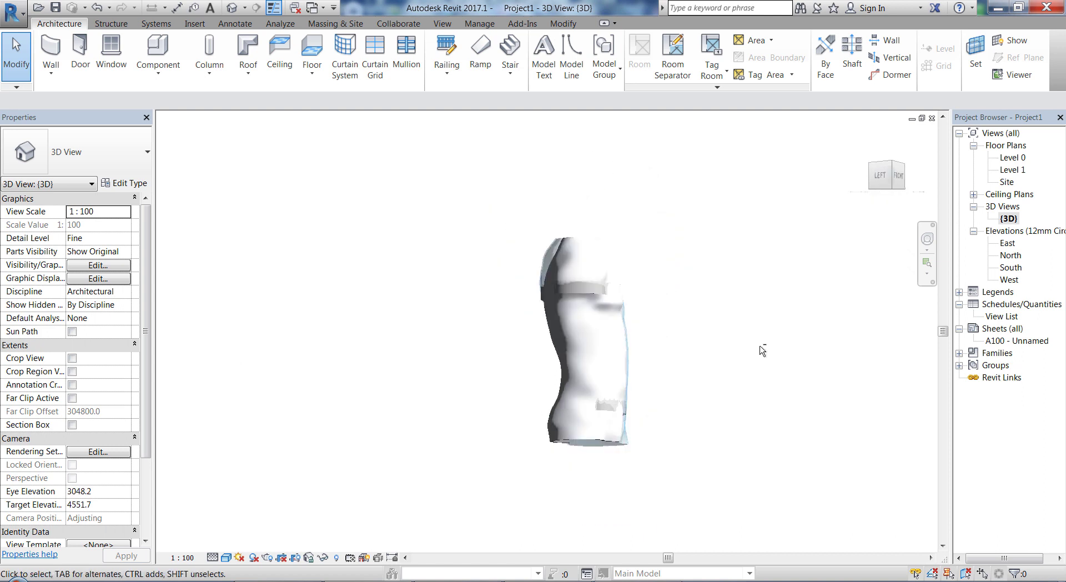
{"action": "middle_click_drag", "start_coordinate": [828, 349], "coordinate": [498, 398], "text": "shift"}
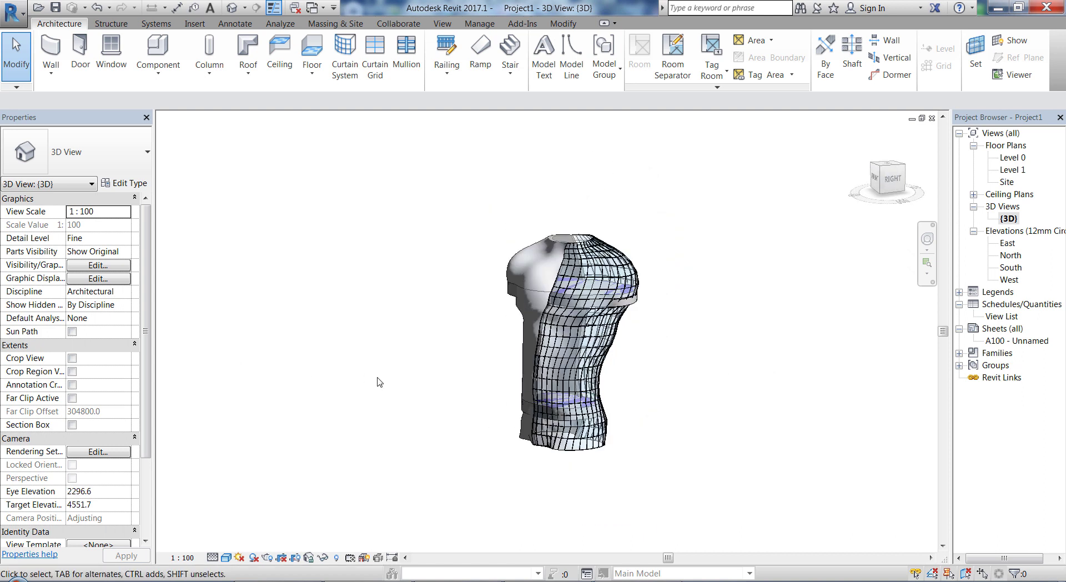
{"action": "middle_click_drag", "start_coordinate": [406, 400], "coordinate": [516, 397], "text": "shift"}
Copy the torso mass to a free spot beside the original
{"action": "left_click", "coordinate": [566, 238]}
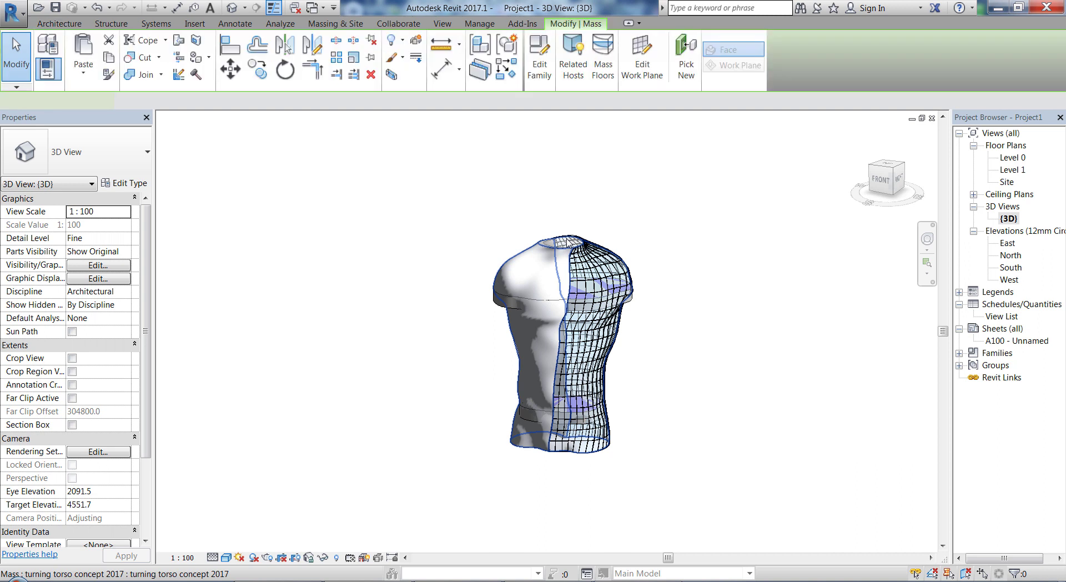
{"action": "key", "text": "c"}
{"action": "key", "text": "c"}
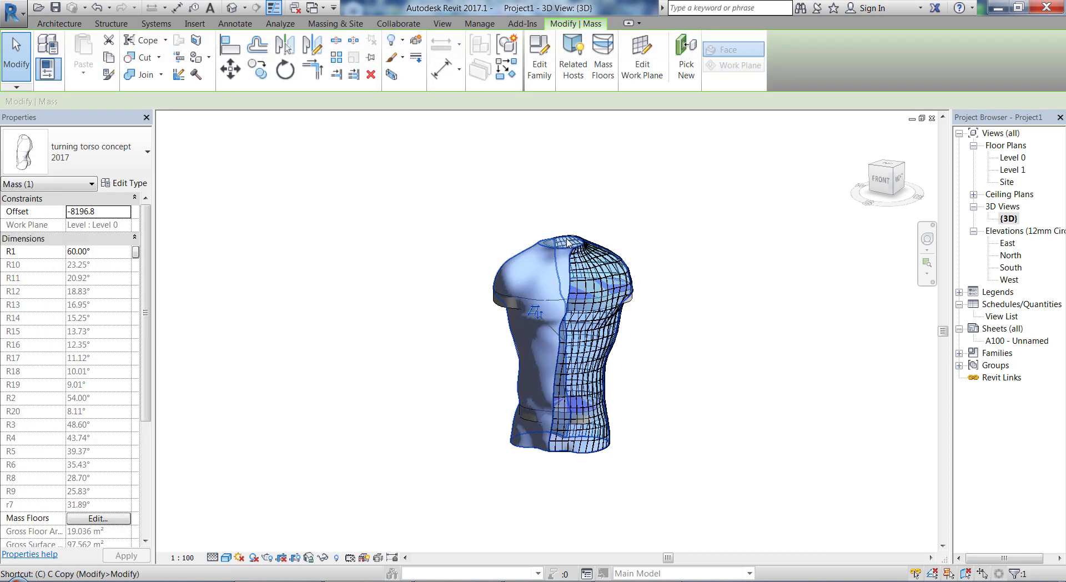
{"action": "left_click", "coordinate": [559, 230]}
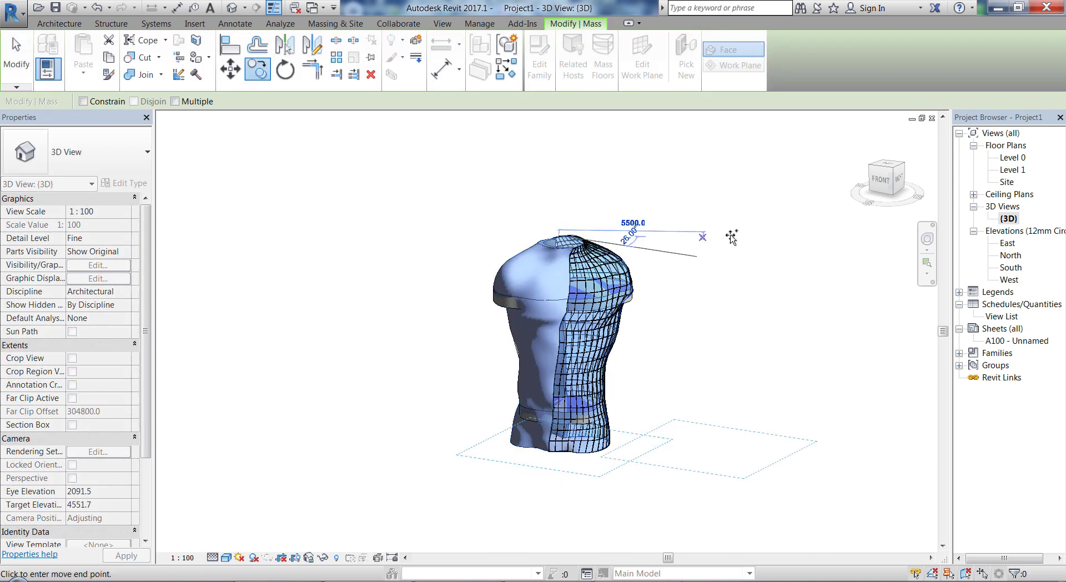
{"action": "left_click", "coordinate": [734, 232]}
{"action": "key", "text": "Escape"}
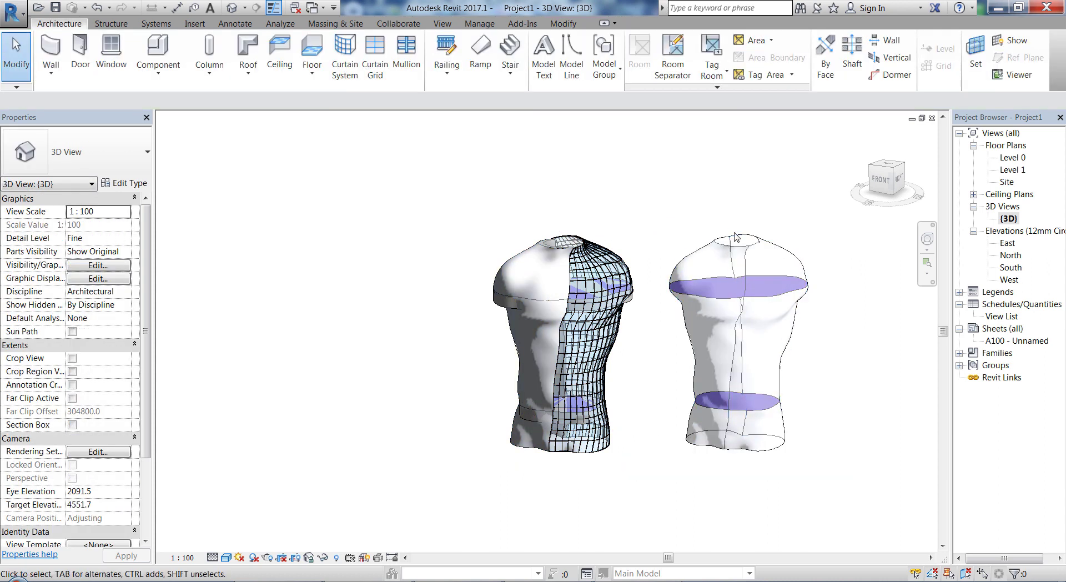
Set the copied torso mass's R1 to 89°
{"action": "left_click", "coordinate": [723, 248]}
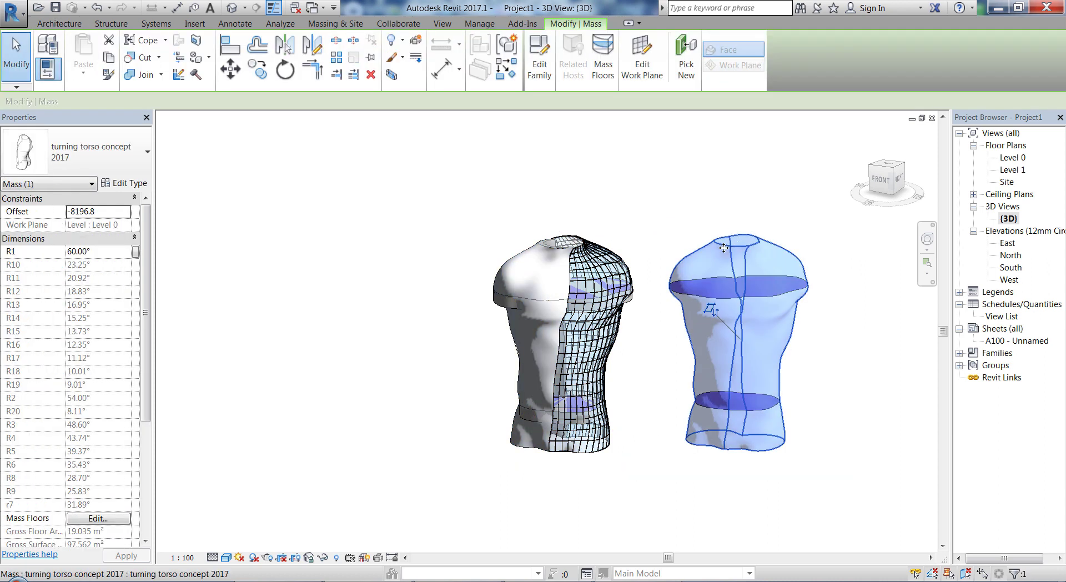
{"action": "left_click", "coordinate": [113, 252]}
{"action": "type", "text": "90"}
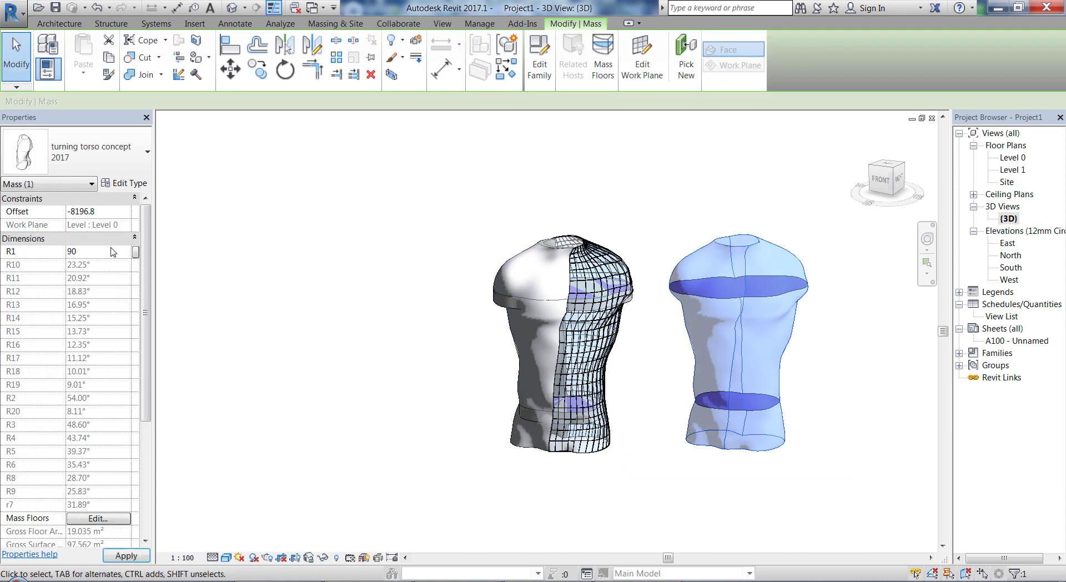
{"action": "left_click", "coordinate": [283, 253]}
Make another copy of the 89° torso mass beside it and set the new copy's R1 to -89°
{"action": "left_click", "coordinate": [793, 302]}
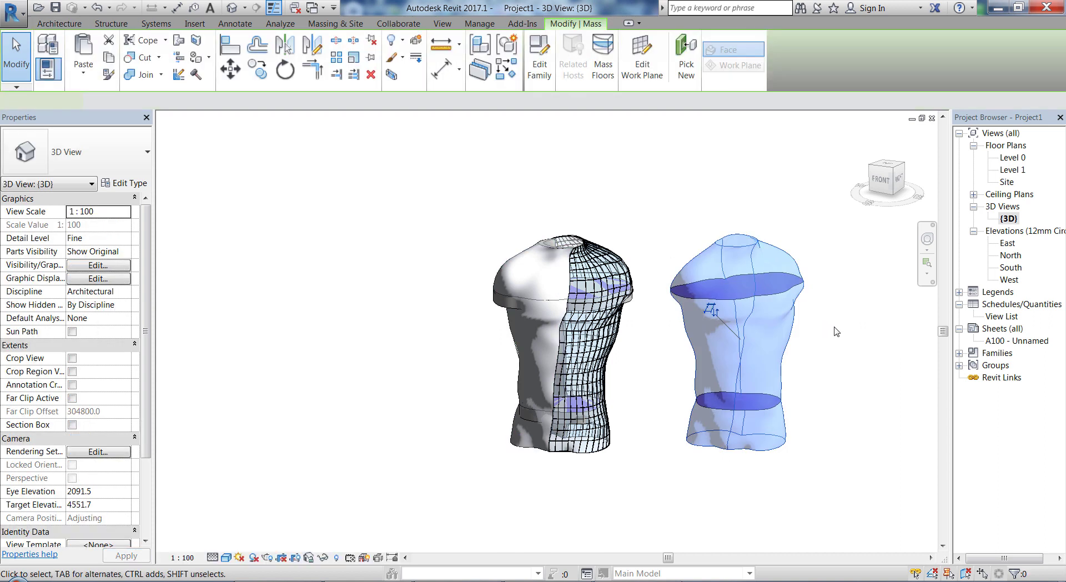
{"action": "left_click_drag", "start_coordinate": [742, 243], "coordinate": [842, 249]}
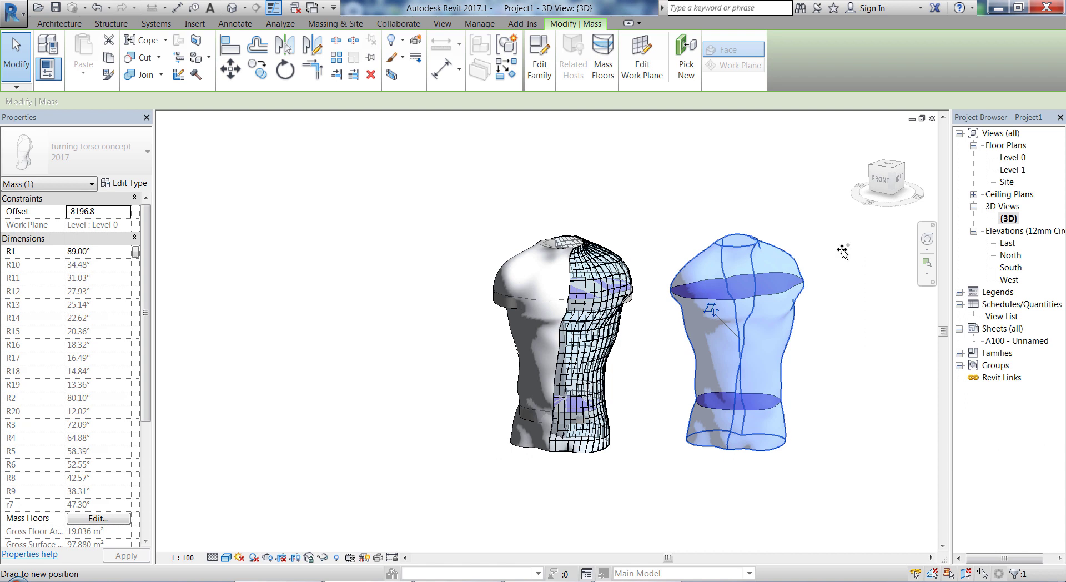
{"action": "scroll", "coordinate": [603, 254], "scroll_direction": "down", "scroll_amount": 3}
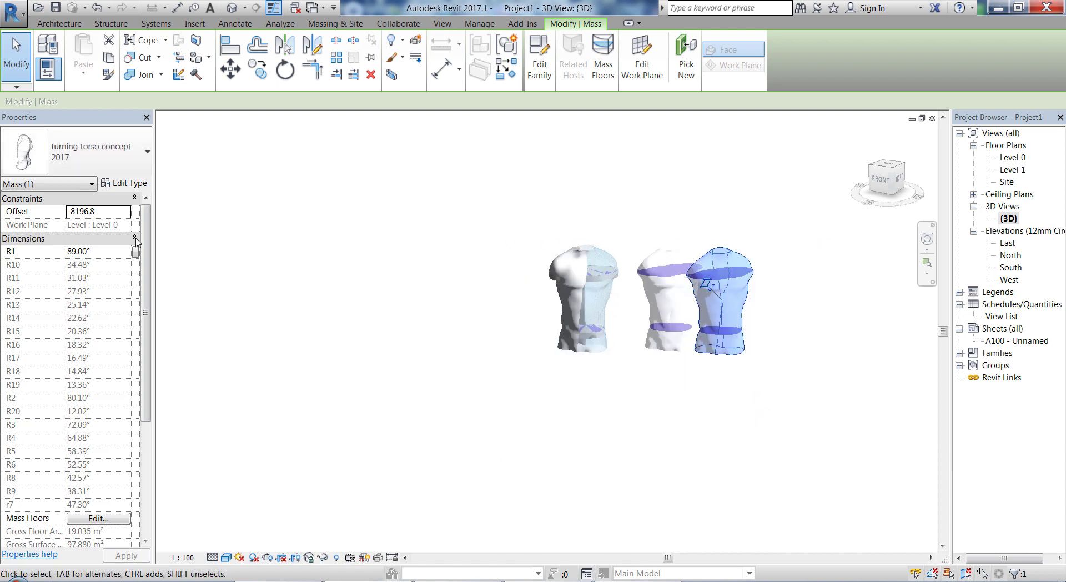
{"action": "left_click", "coordinate": [116, 253]}
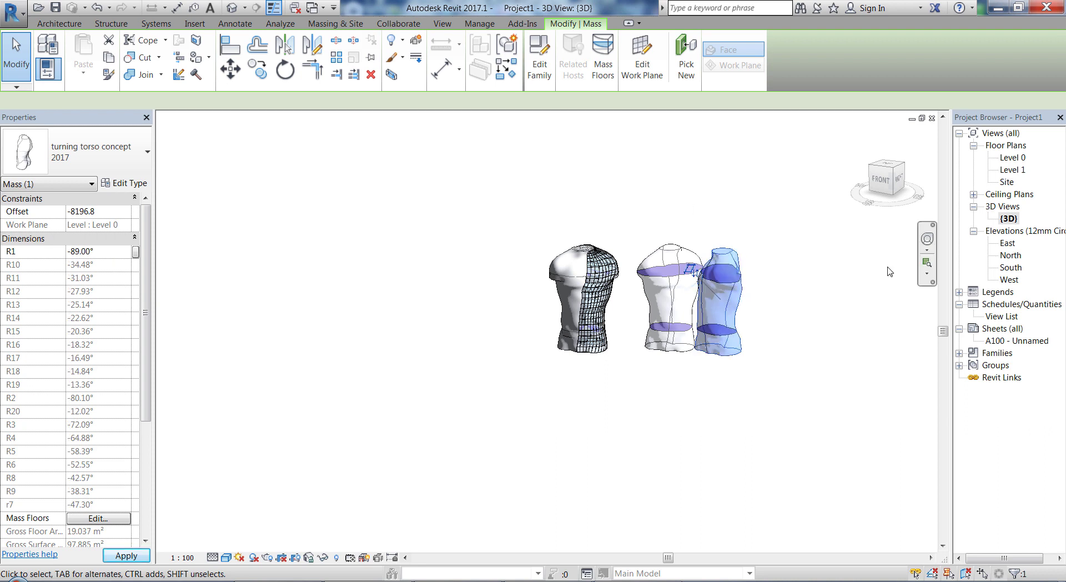
{"action": "mouse_move", "coordinate": [794, 333]}
{"action": "middle_mouse_down", "text": "shift"}
{"action": "mouse_move", "coordinate": [901, 343]}
{"action": "mouse_move", "coordinate": [787, 335]}
{"action": "middle_mouse_up", "text": "shift"}
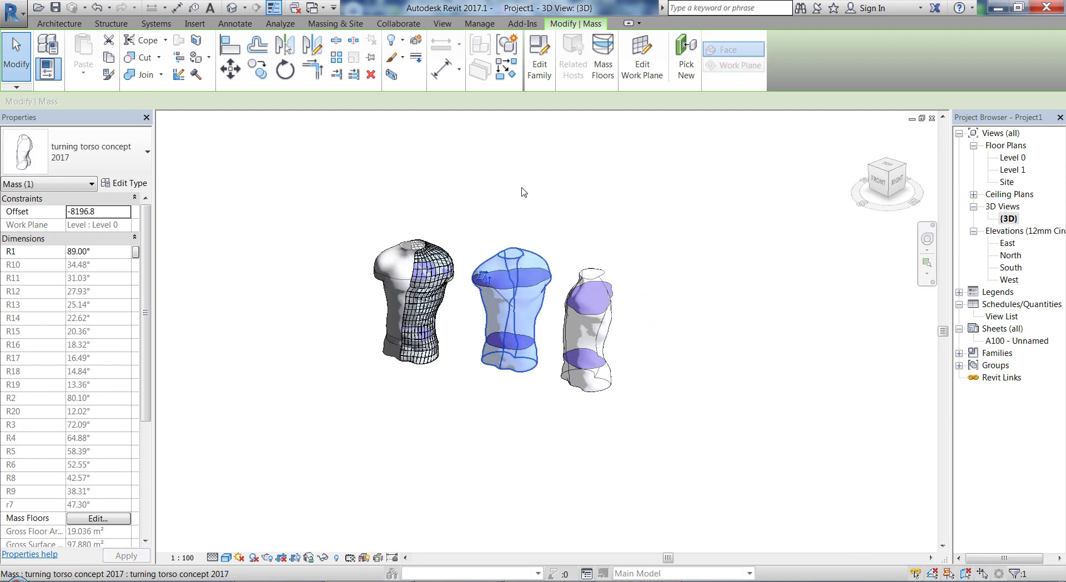
Open the torso mass family for editing and assign the Chipboard material to the whole torso form
{"action": "left_click", "coordinate": [540, 64]}
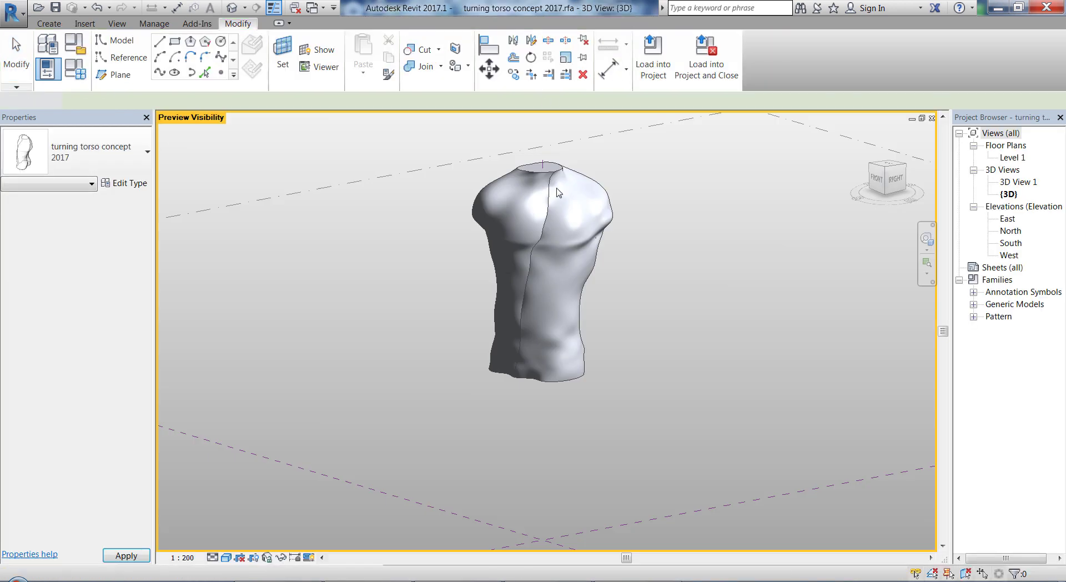
{"action": "left_click", "coordinate": [555, 176]}
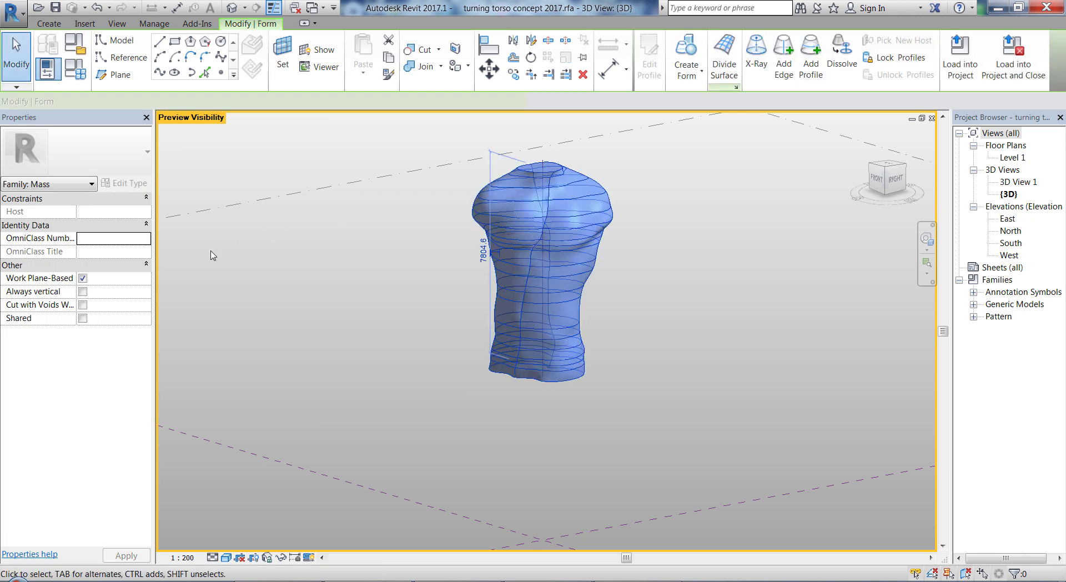
{"action": "left_click", "coordinate": [148, 252]}
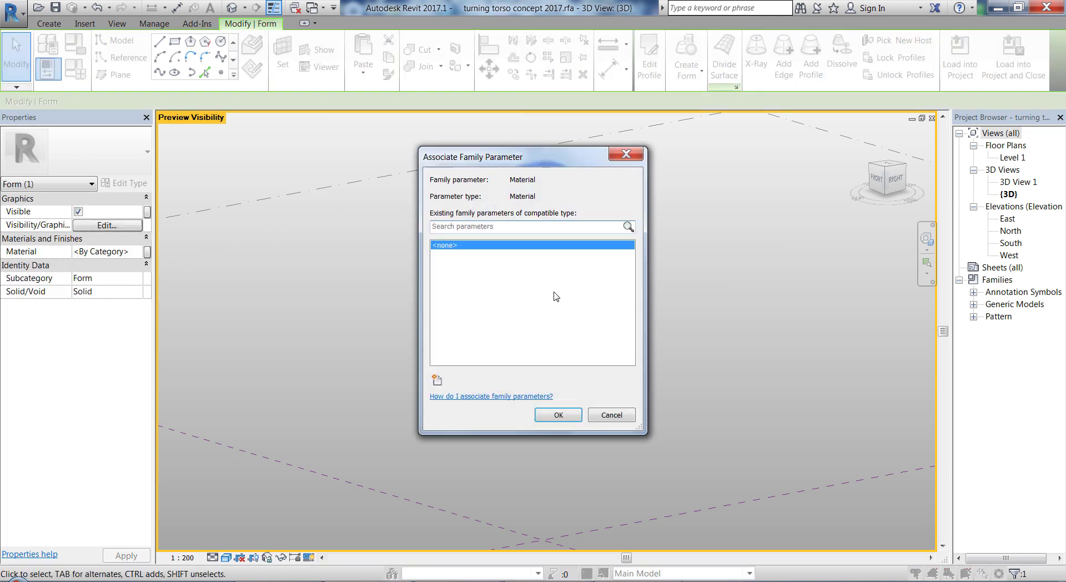
{"action": "key", "text": "Escape"}
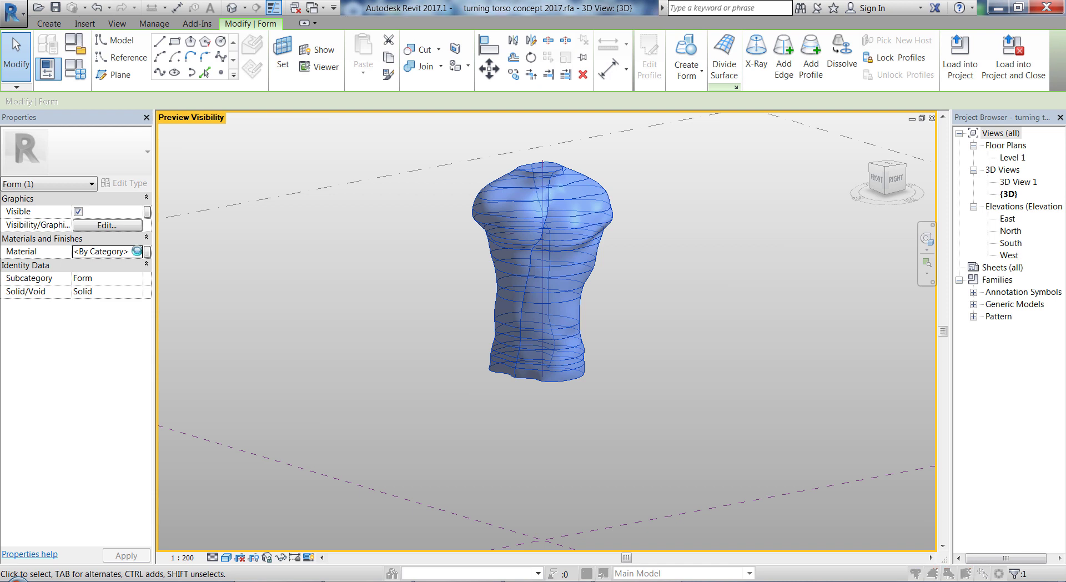
{"action": "left_click", "coordinate": [137, 251]}
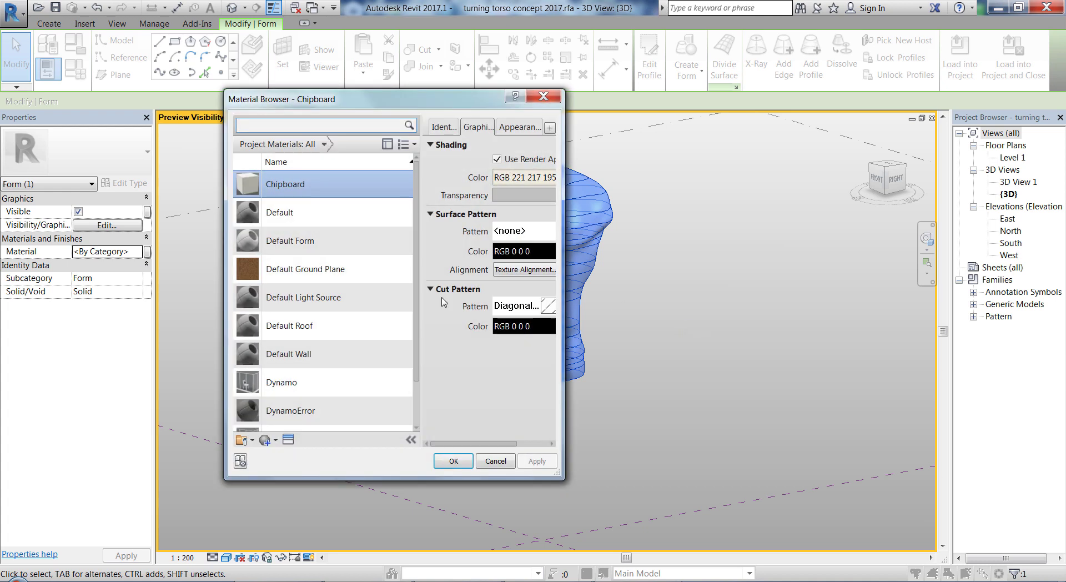
{"action": "scroll", "coordinate": [419, 266], "scroll_direction": "down", "scroll_amount": 2}
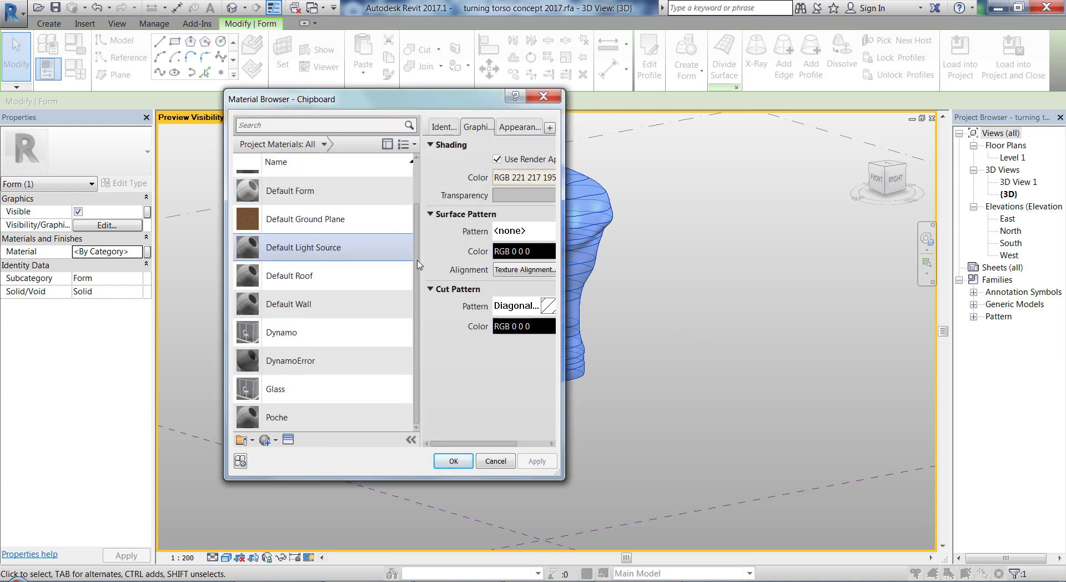
{"action": "scroll", "coordinate": [414, 261], "scroll_direction": "up", "scroll_amount": 2}
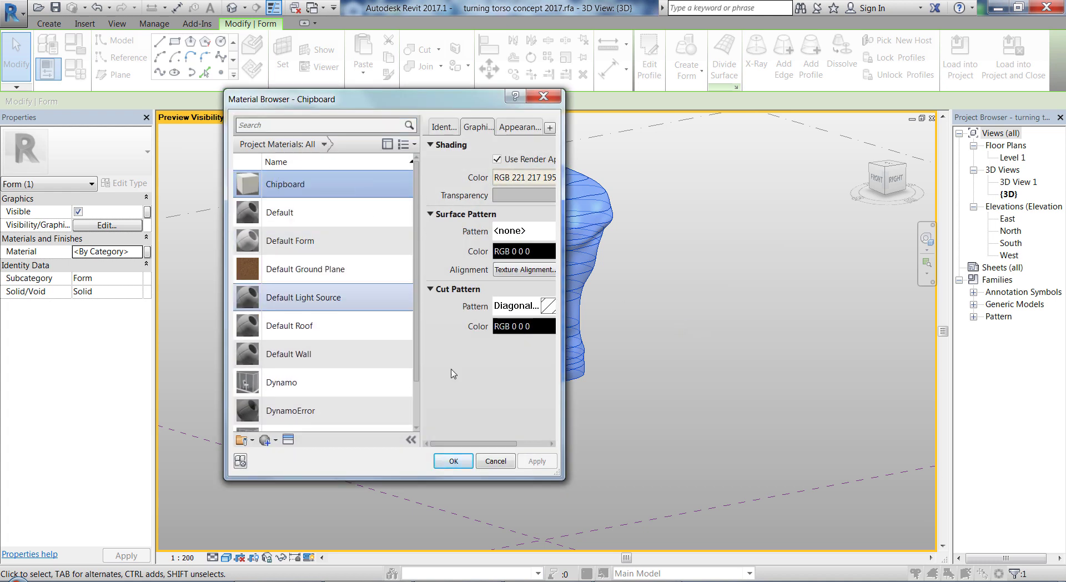
{"action": "left_click", "coordinate": [460, 460]}
{"action": "left_click", "coordinate": [550, 404]}
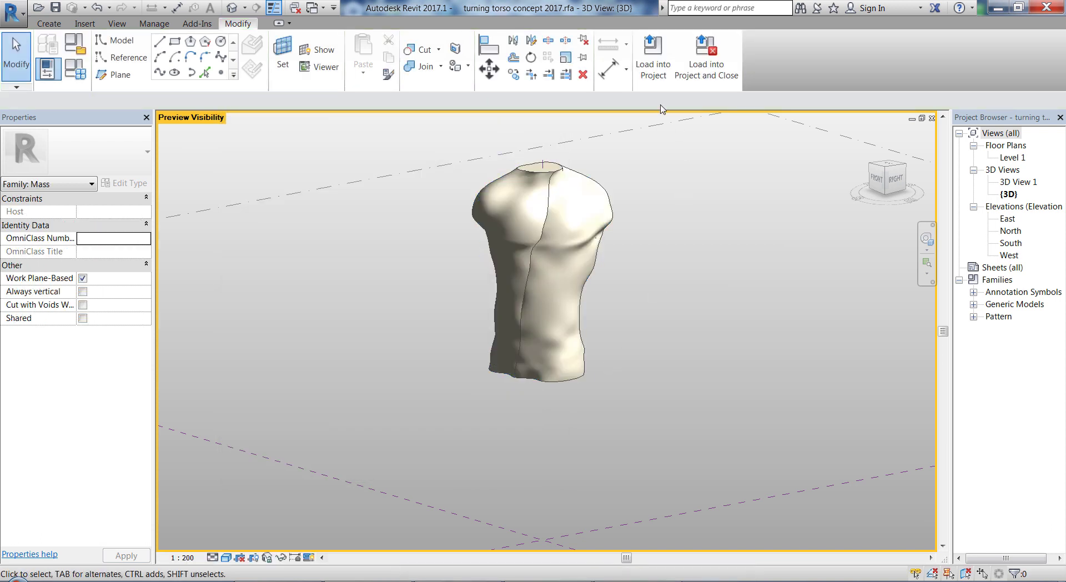
Load the edited torso mass family into Project1, replacing the version already there
{"action": "left_click", "coordinate": [653, 55]}
{"action": "left_click", "coordinate": [498, 400]}
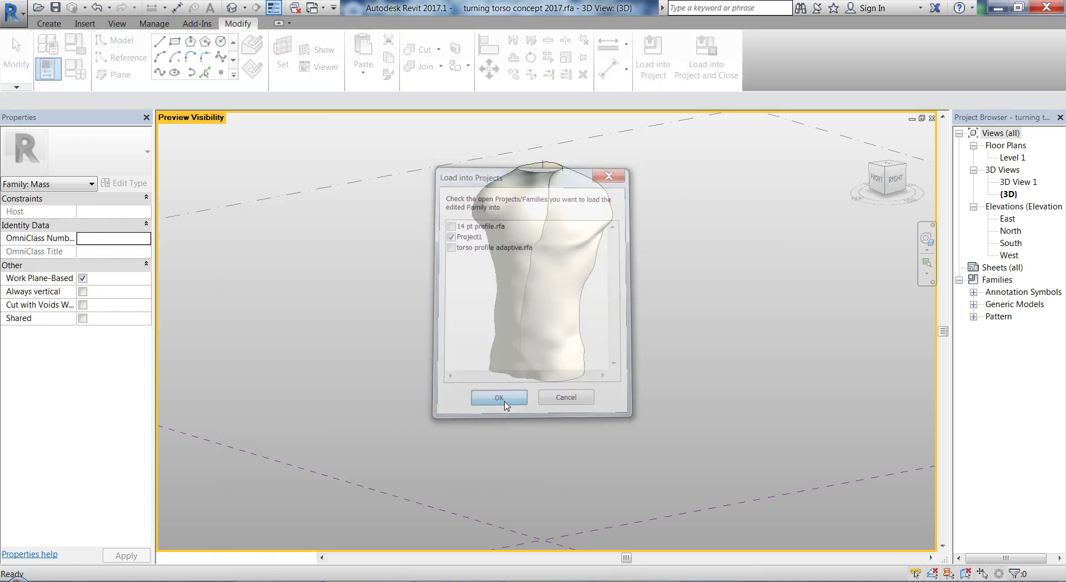
{"action": "left_click", "coordinate": [503, 285]}
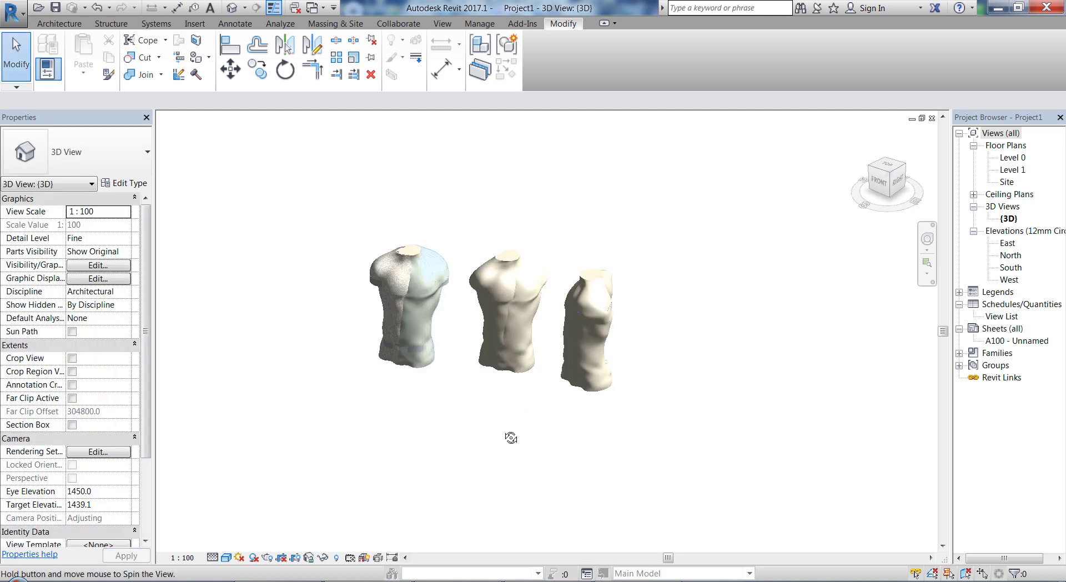
Examine the three torso masses from the back, side and front, with the -89° copy selected for comparison
{"action": "middle_click_drag", "start_coordinate": [511, 438], "coordinate": [499, 412], "text": "shift"}
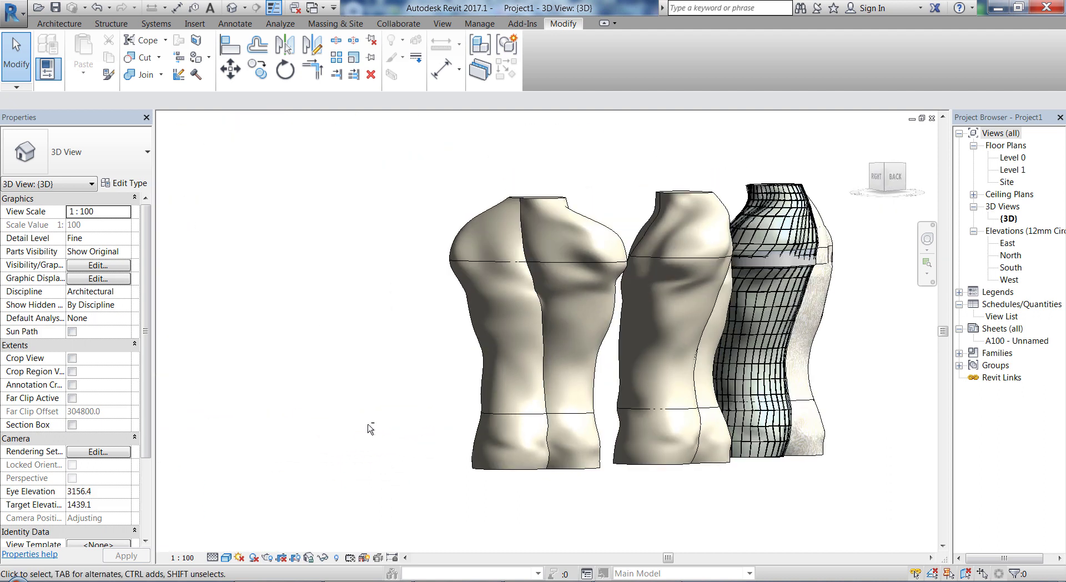
{"action": "middle_click_drag", "start_coordinate": [370, 429], "coordinate": [610, 305], "text": "shift"}
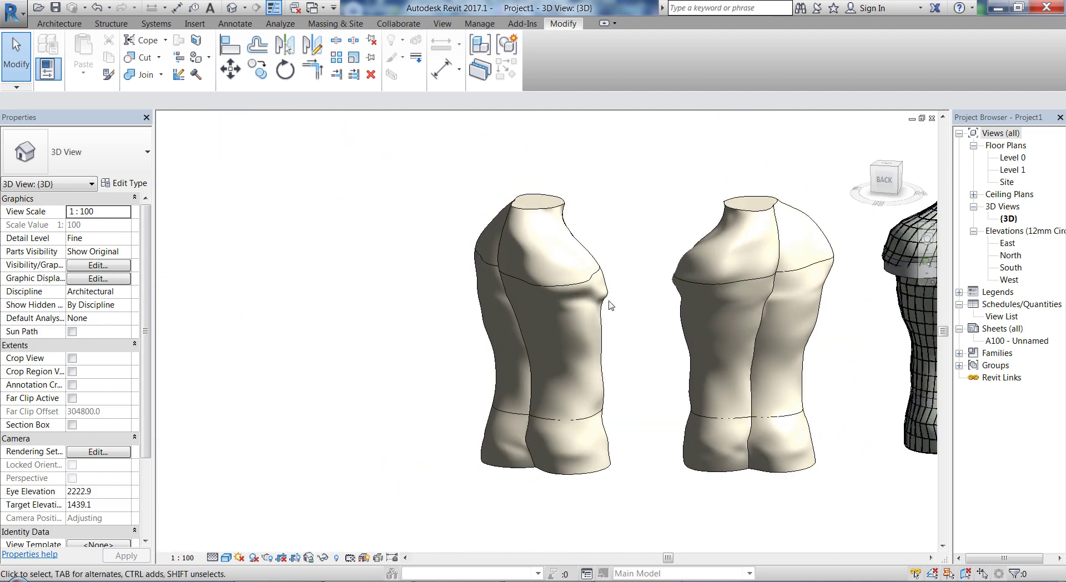
{"action": "scroll", "coordinate": [589, 207], "scroll_direction": "up", "scroll_amount": 4}
{"action": "left_click", "coordinate": [517, 208]}
{"action": "scroll", "coordinate": [436, 238], "scroll_direction": "down", "scroll_amount": 5}
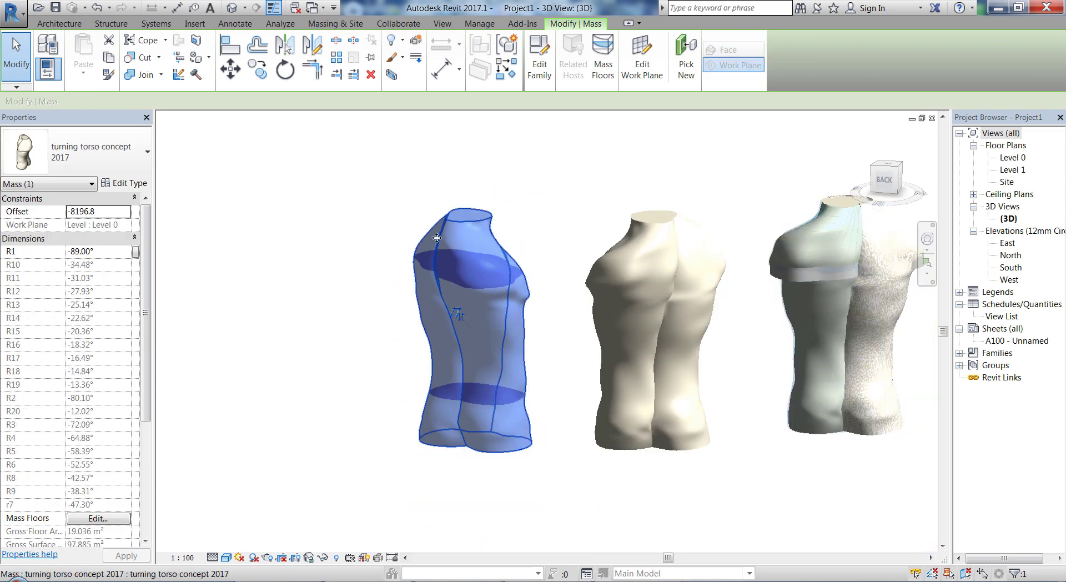
{"action": "middle_click_drag", "start_coordinate": [436, 238], "coordinate": [509, 309], "text": "shift"}
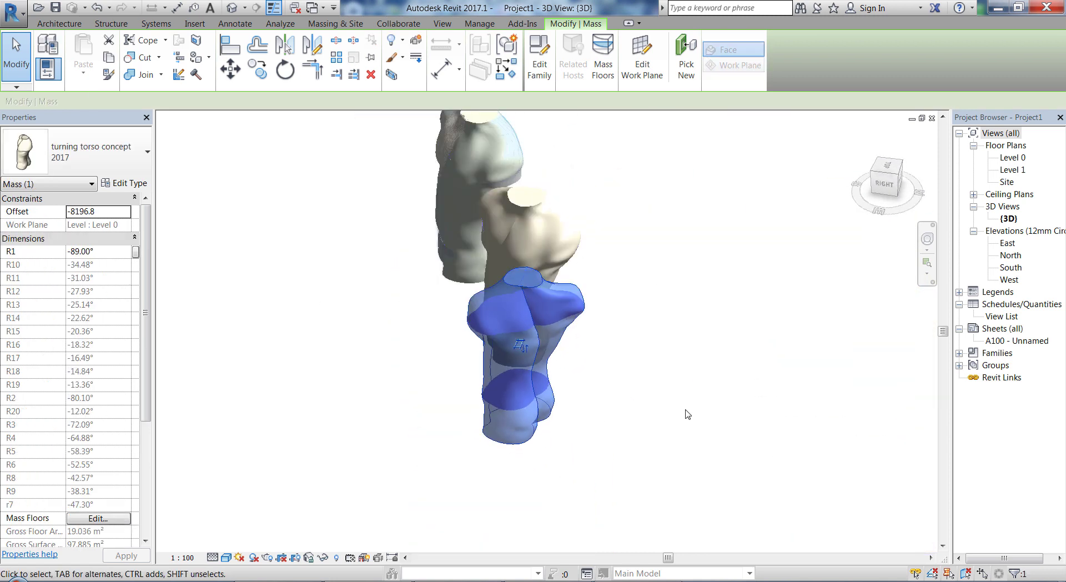
{"action": "middle_click_drag", "start_coordinate": [687, 414], "coordinate": [863, 414], "text": "shift"}
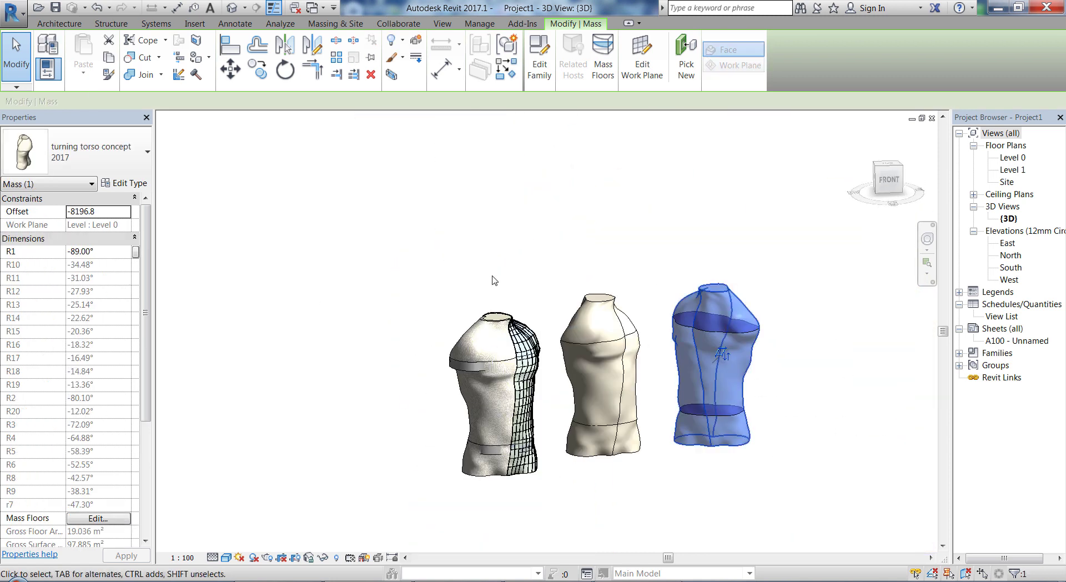
Save the project with the three torso masses
{"action": "key", "text": "ctrl+s"}
{"action": "key", "text": "Return"}
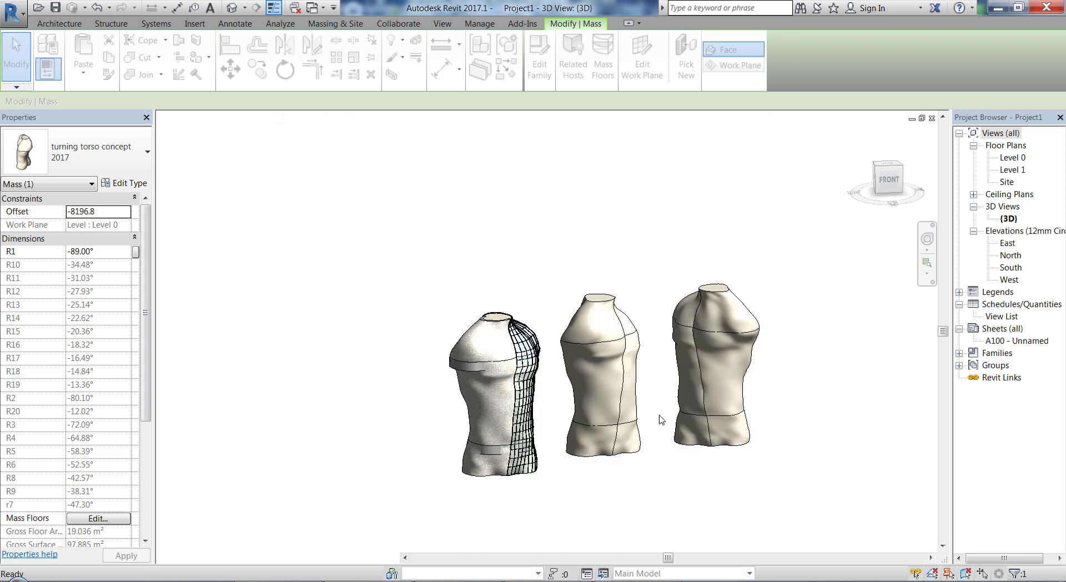